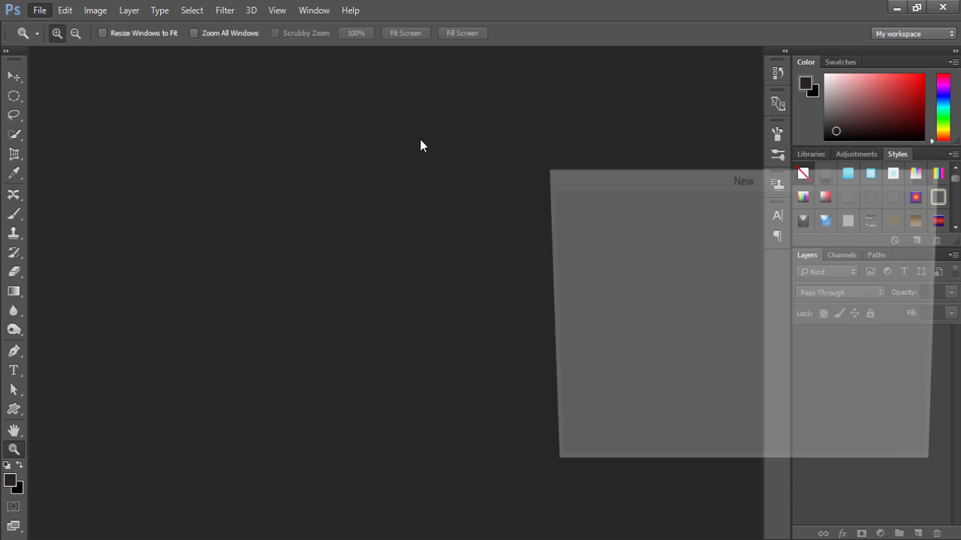
- Create a new white RGB document of 750 by 1334 pixels at 300 pixels per inch
left_click_drag(818, 185, 667, 115)
left_click(548, 204)
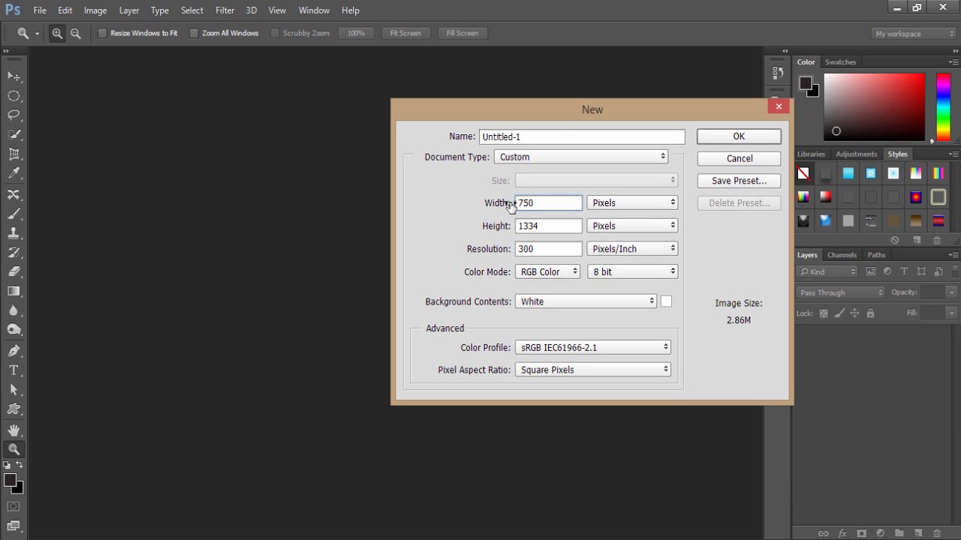
left_click(560, 229)
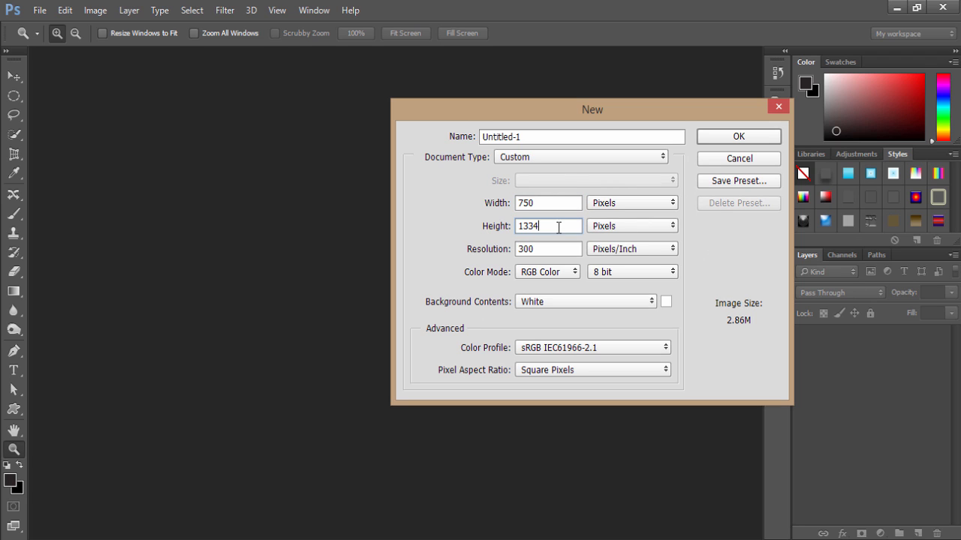
left_click(726, 138)
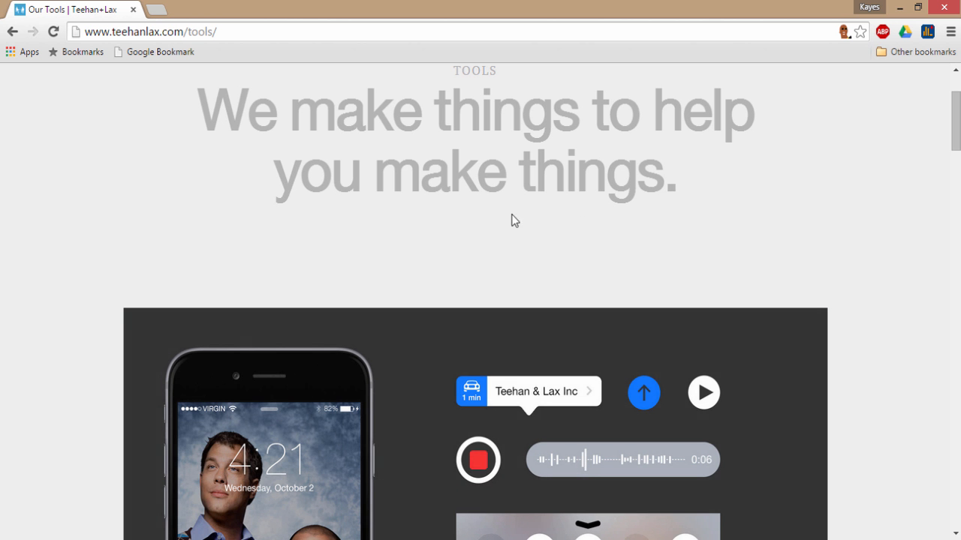
- Switch to the web browser and examine the iPhone 6 GUI Template (iOS 8) entry on the teehanlax.com/tools page
scroll(581, 358, "down", 4)
scroll(580, 357, "up", 6)
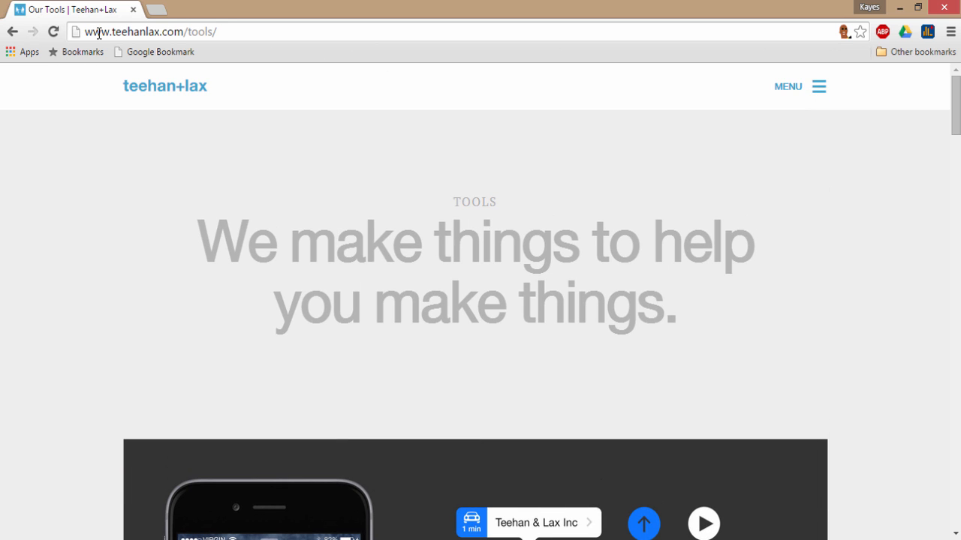
left_click_drag(101, 33, 222, 27)
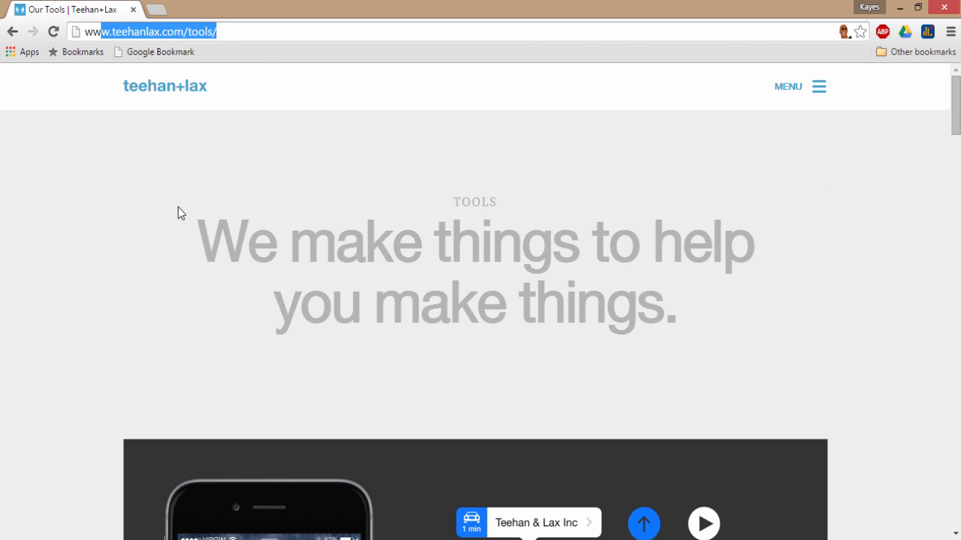
left_click(157, 208)
scroll(957, 111, "down", 5)
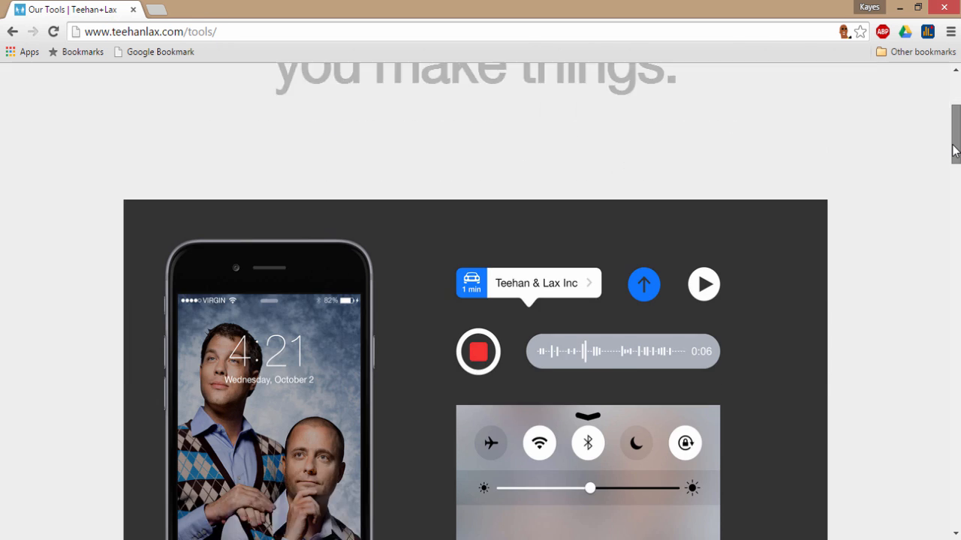
mouse_move(445, 296)
scroll(443, 294, "down", 2)
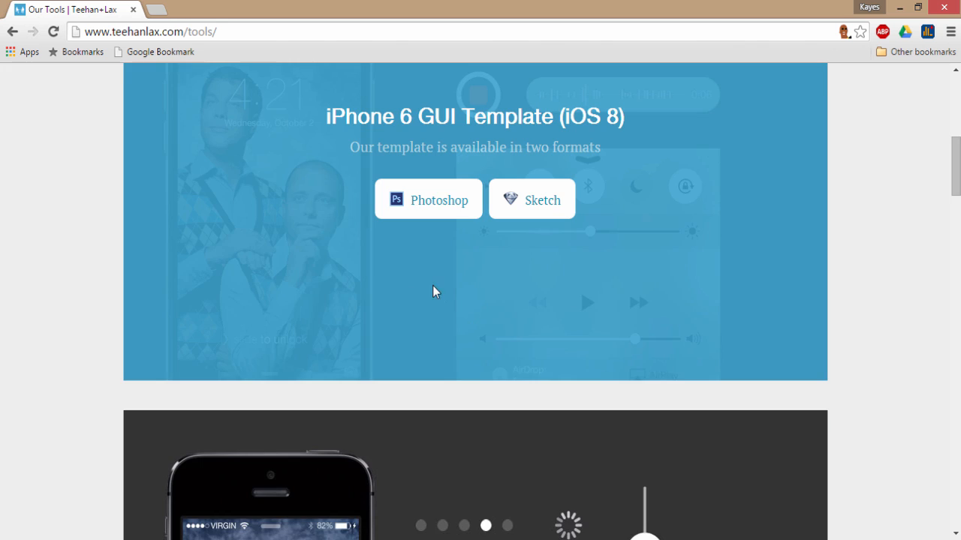
scroll(432, 287, "up", 1)
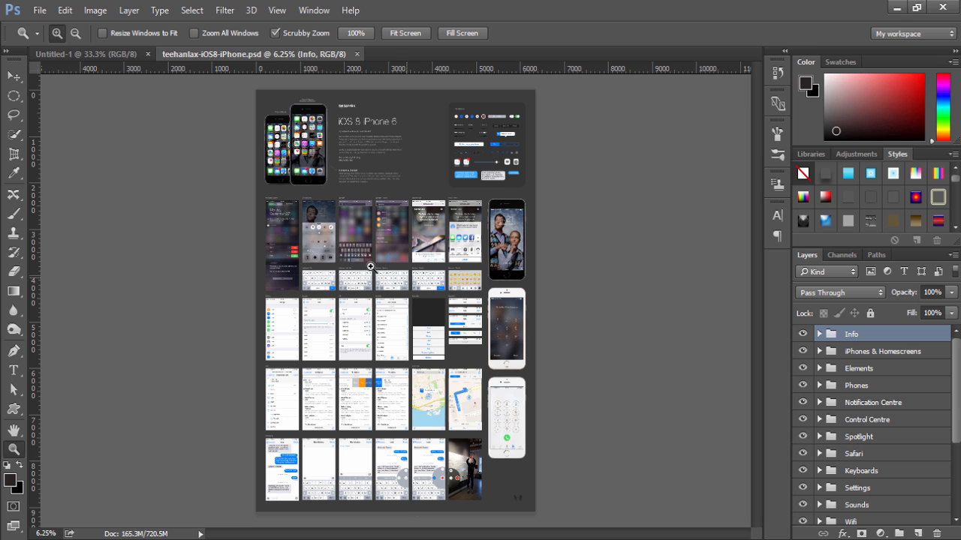
- In teehanlax-iOS8-iPhone.psd, select the layer group of the Settings screen with the Move tool and expand it
left_click(352, 262)
left_click(334, 264)
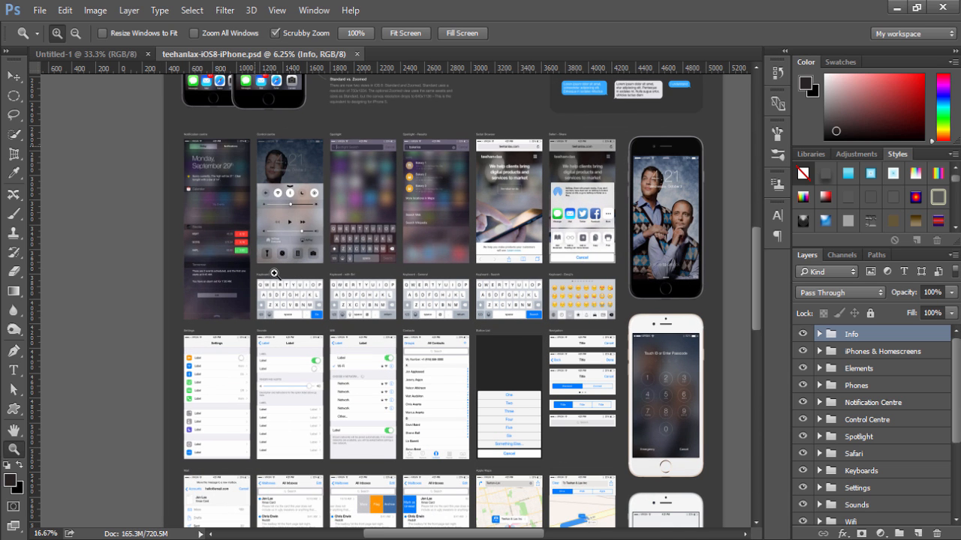
left_click(295, 272)
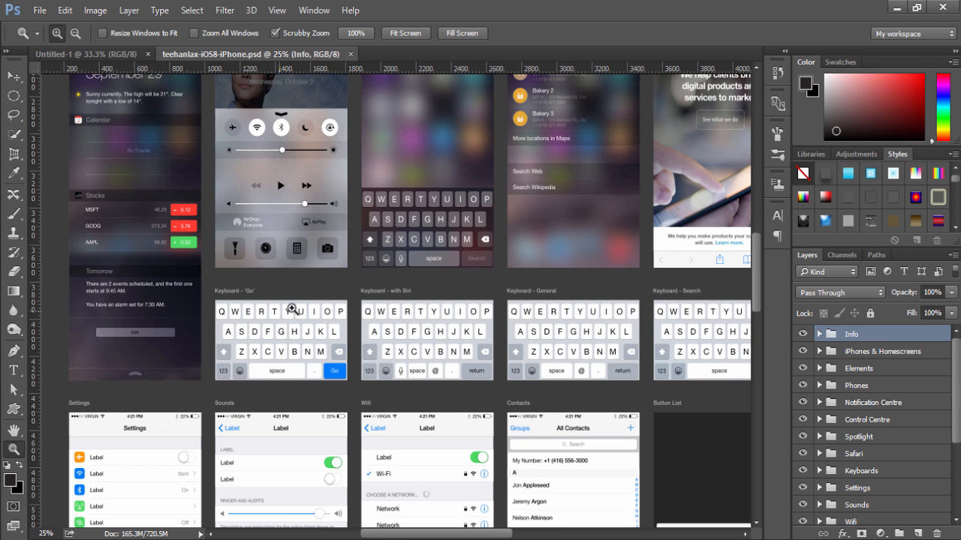
scroll(122, 355, "down", 2)
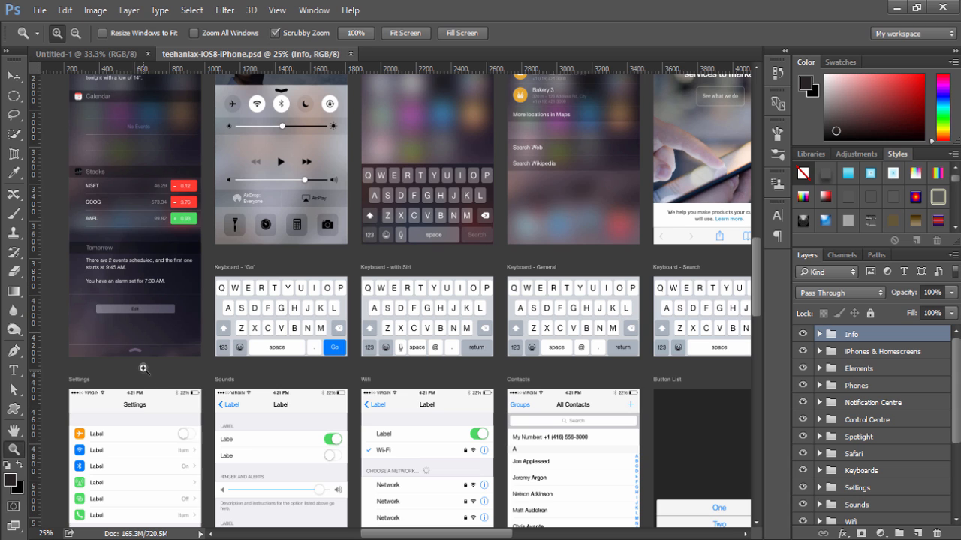
scroll(90, 391, "down", 1)
scroll(81, 412, "down", 3)
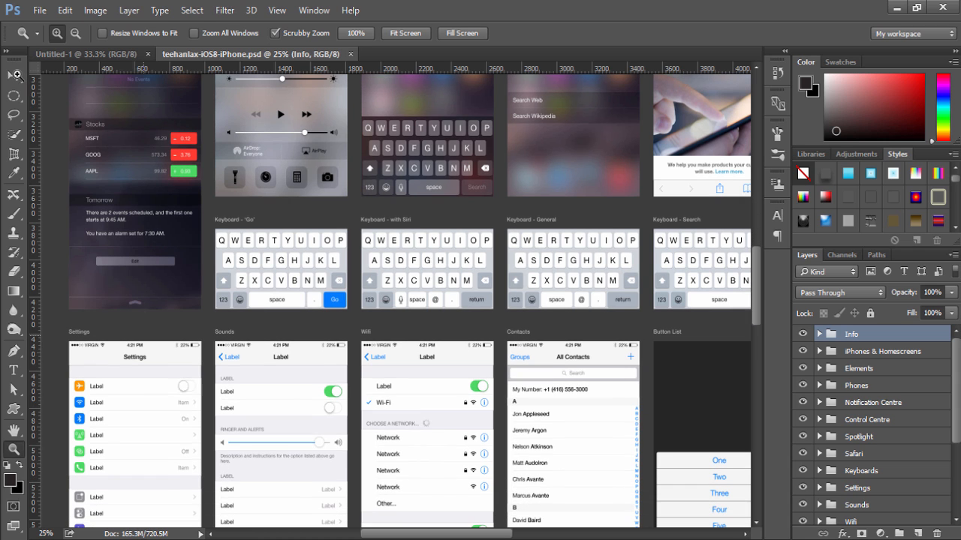
left_click(14, 77)
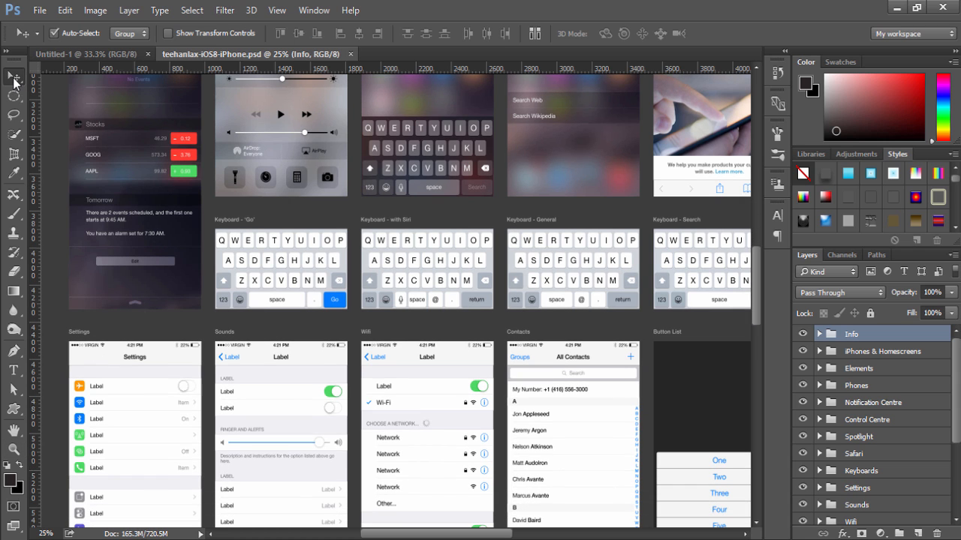
left_click(99, 346)
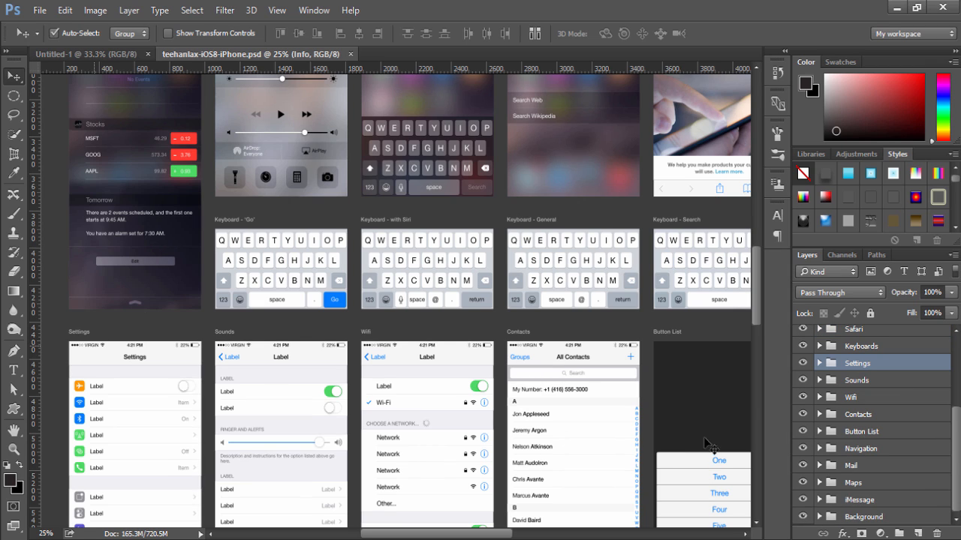
left_click(818, 364)
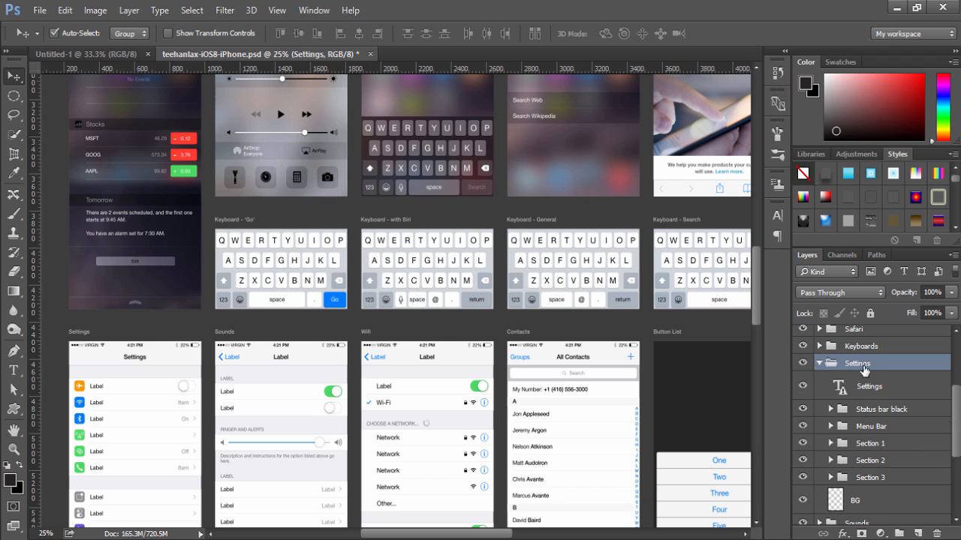
- Duplicate the Status bar black group into the Untitled-1 document and switch to that document
left_click(870, 411)
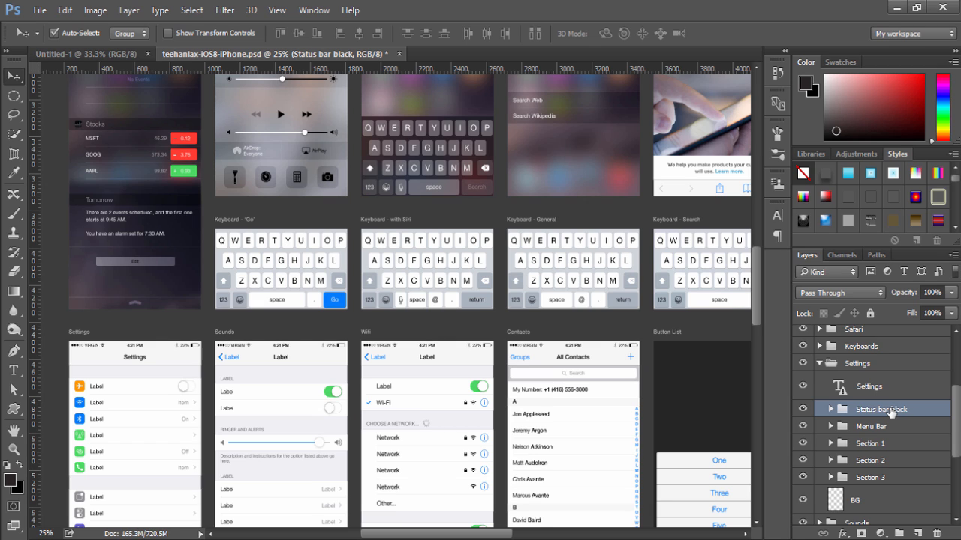
right_click(888, 410)
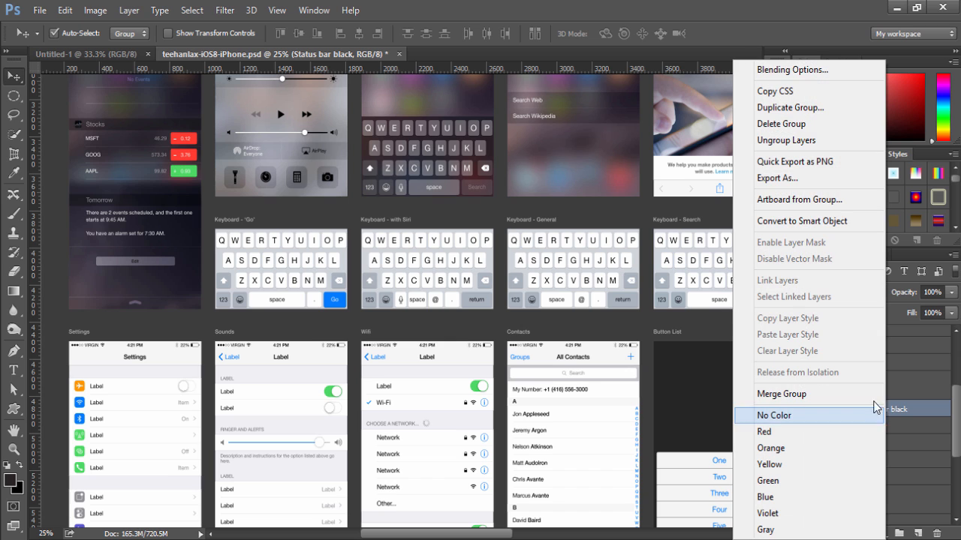
left_click(813, 111)
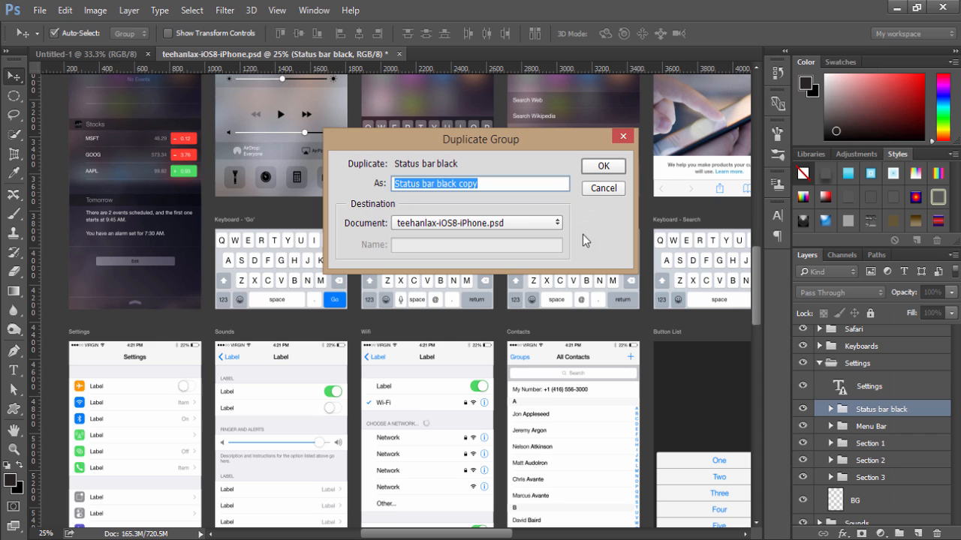
left_click(553, 222)
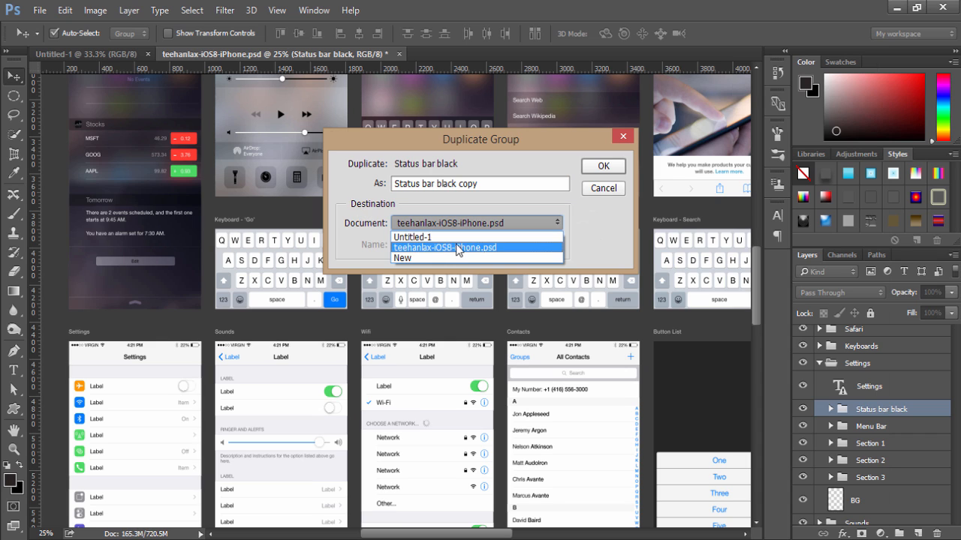
left_click(456, 233)
left_click(603, 165)
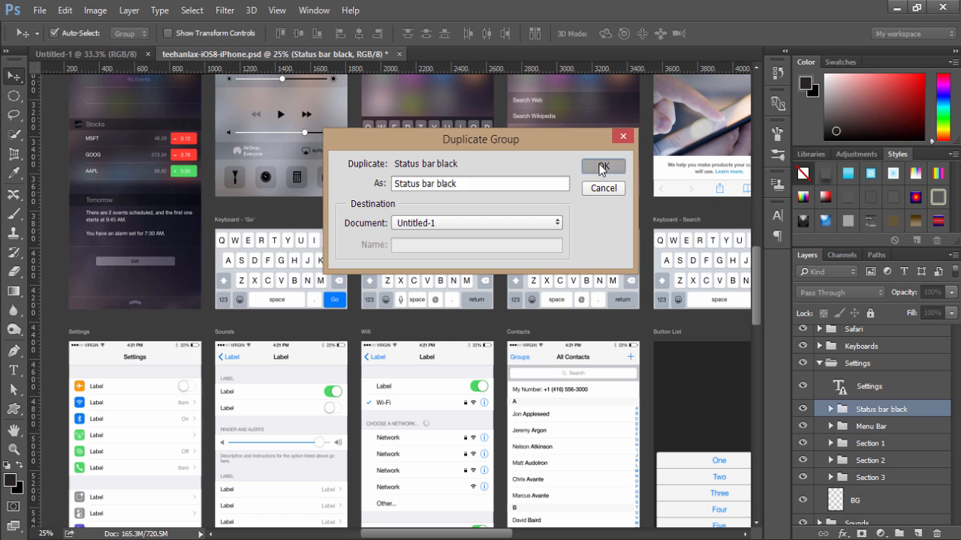
left_click(84, 54)
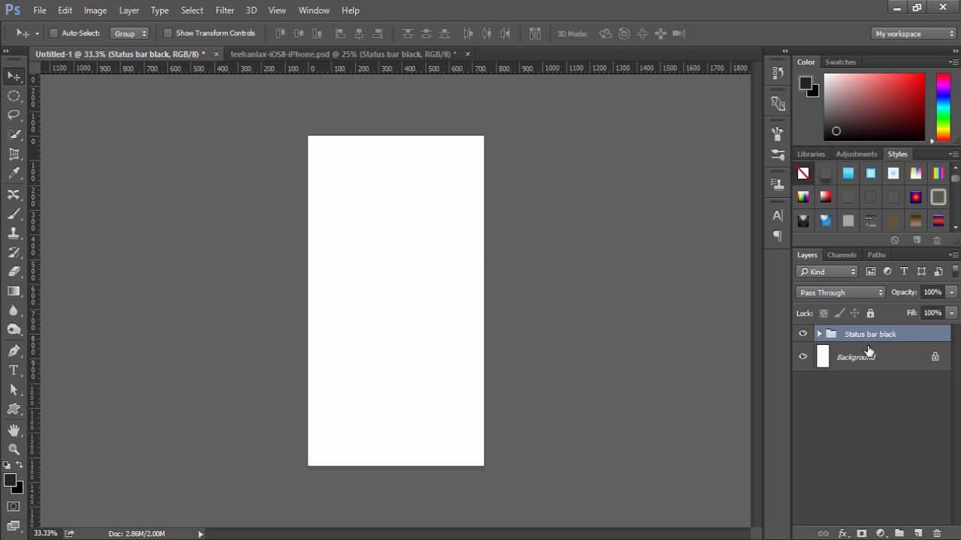
key("ctrl+t")
left_click(545, 236)
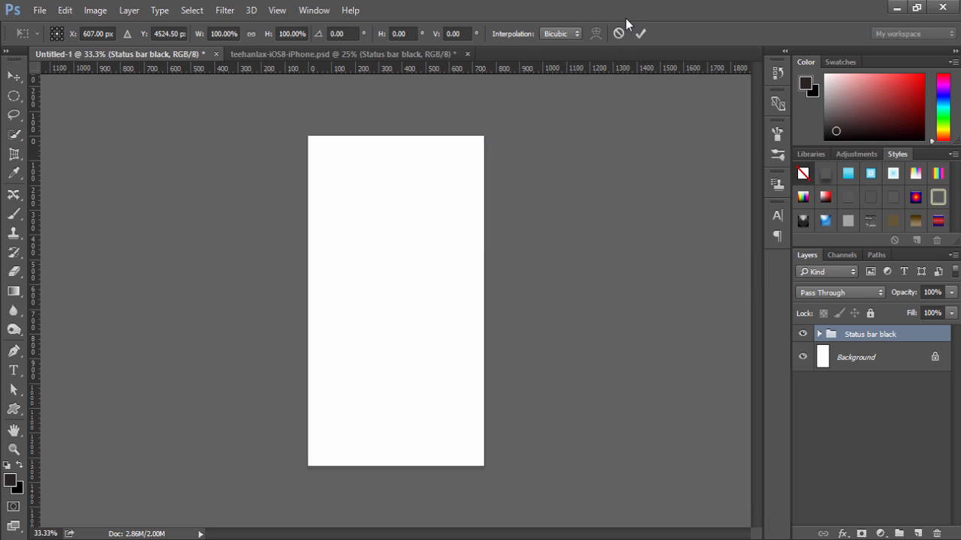
left_click(640, 33)
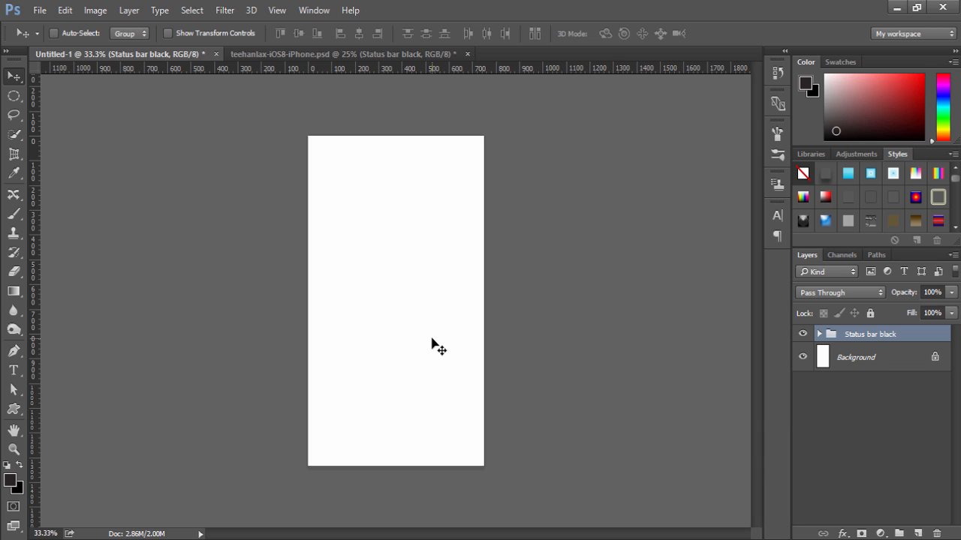
key("ctrl+minus")
key("ctrl+minus")
key("ctrl+minus")
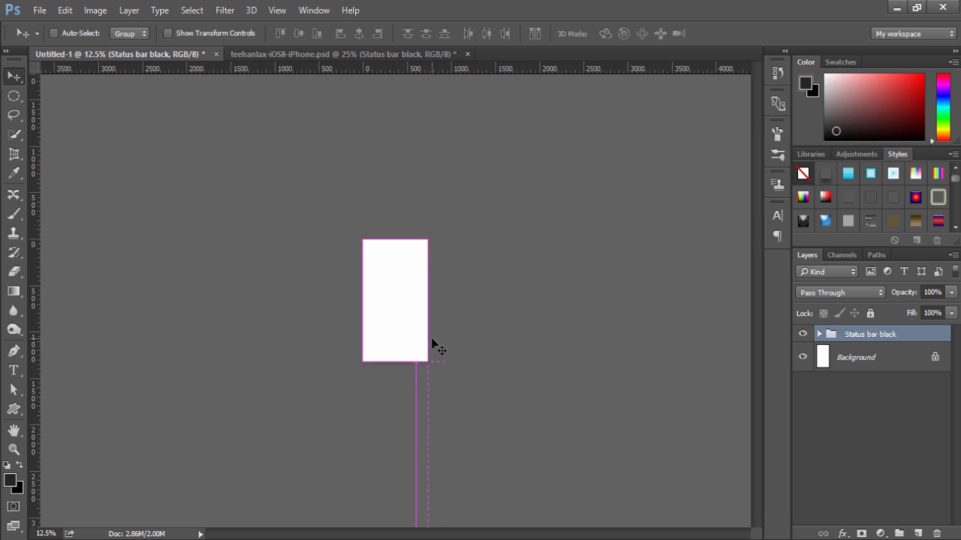
key("ctrl+minus")
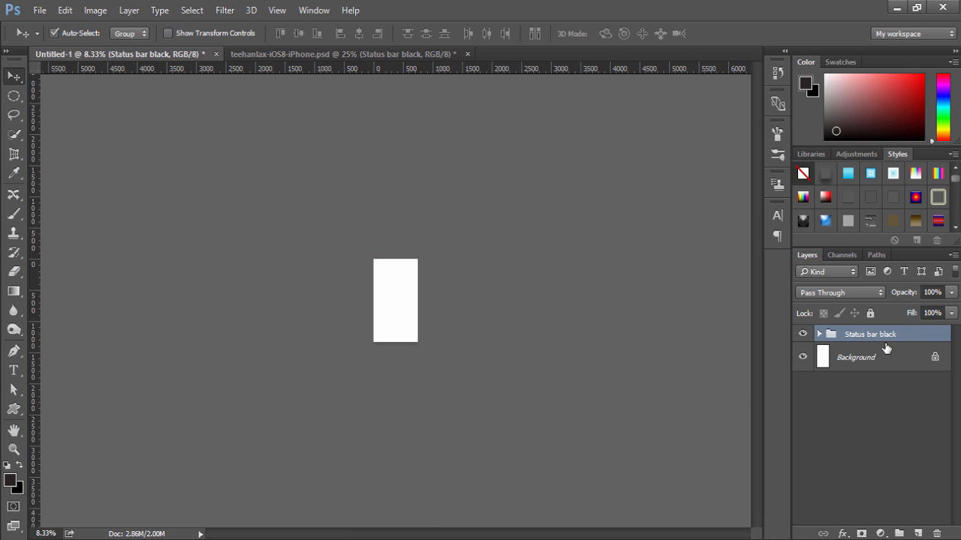
key("ctrl+t")
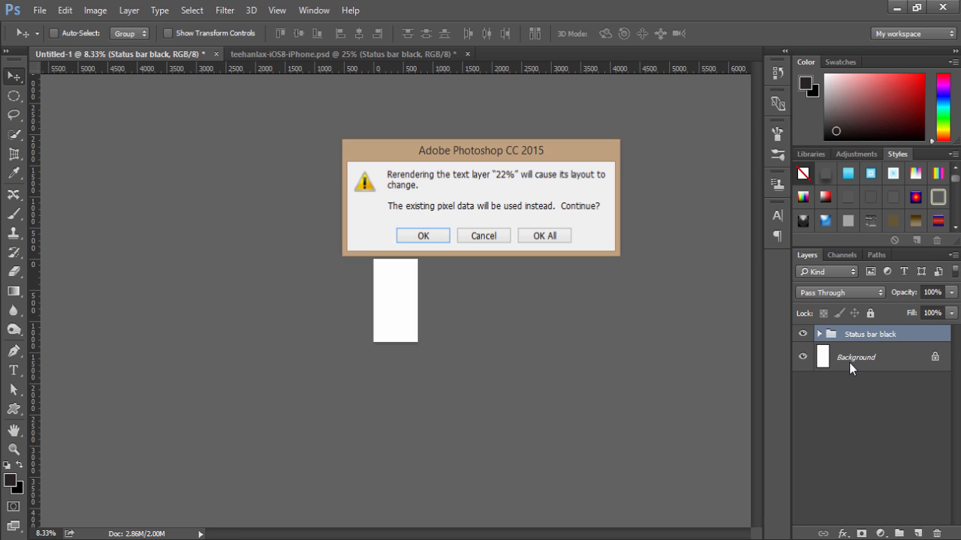
left_click(542, 237)
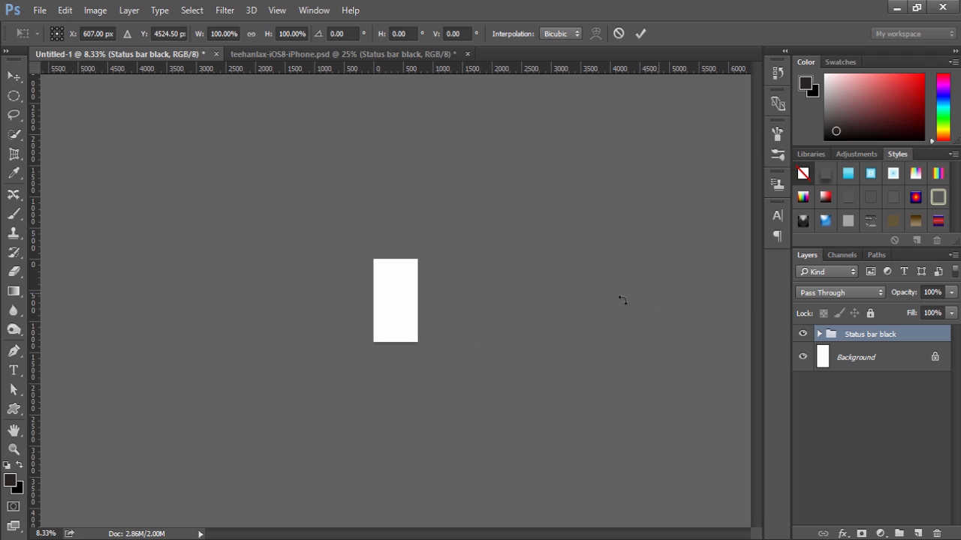
left_click(642, 34)
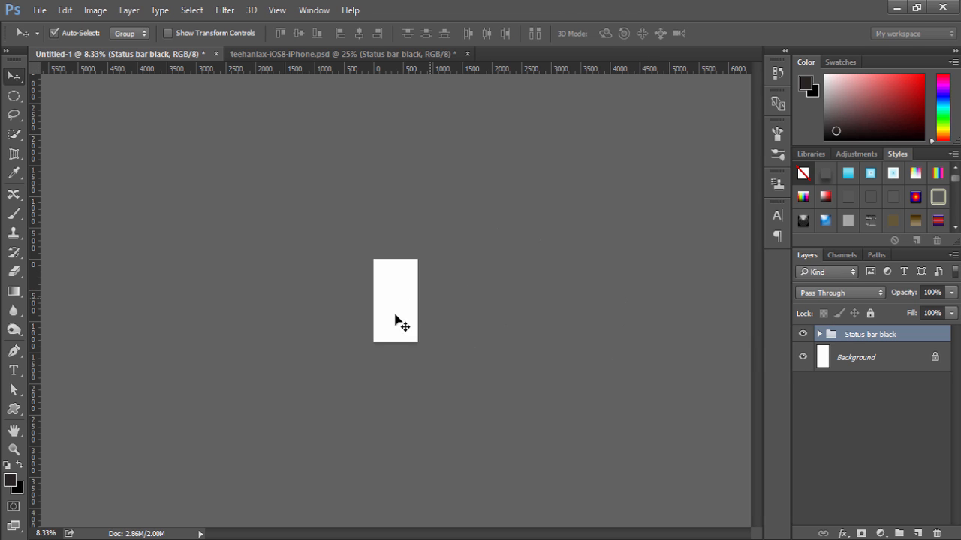
left_click(491, 334)
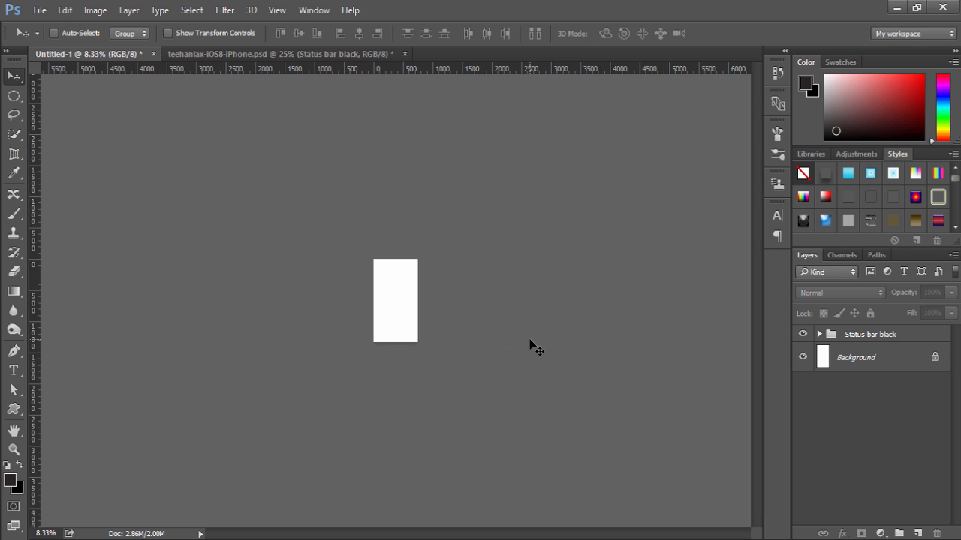
- Free-transform the Status bar black group up onto the white canvas, stretching it to about 382% width and 3759% height
key("ctrl+minus")
key("ctrl+minus")
key("ctrl+minus")
key("ctrl+minus")
key("ctrl+minus")
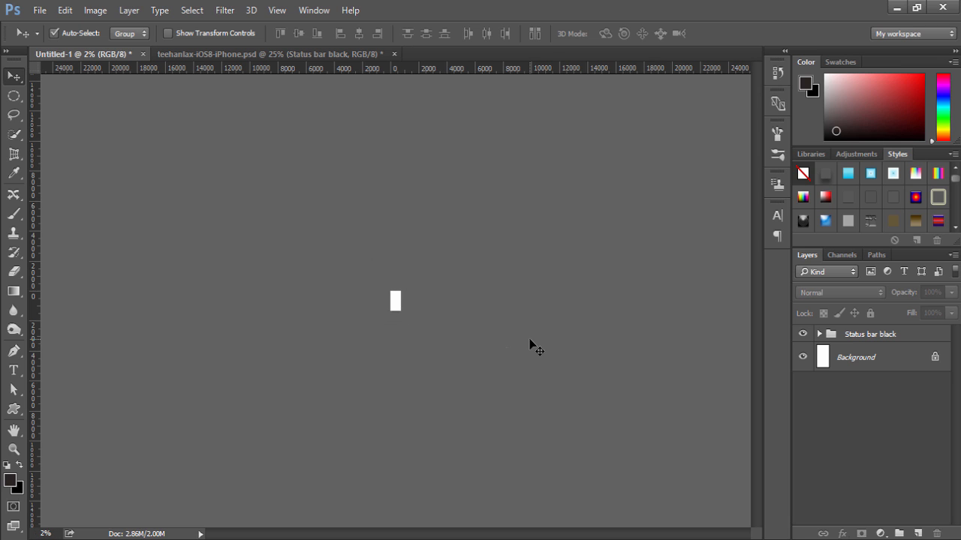
left_click(864, 337)
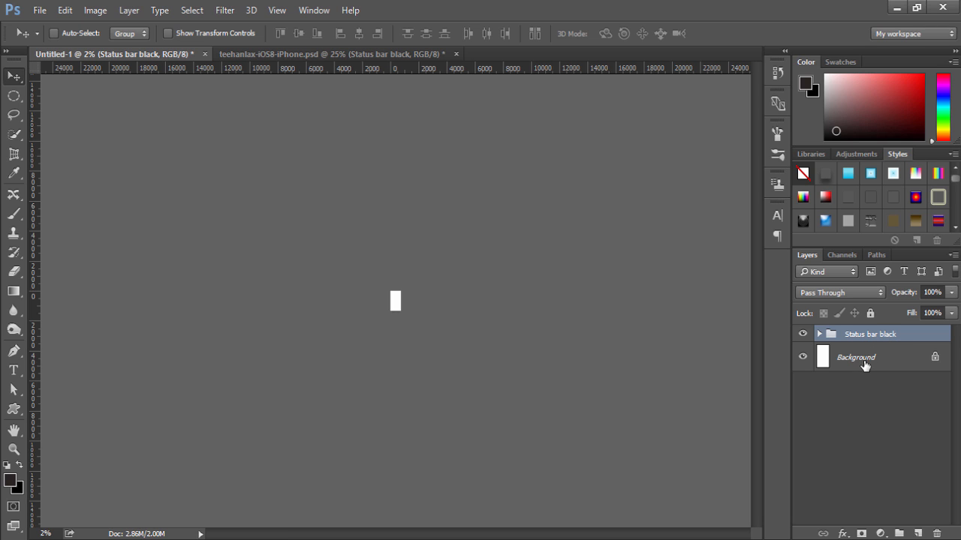
key("ctrl+t")
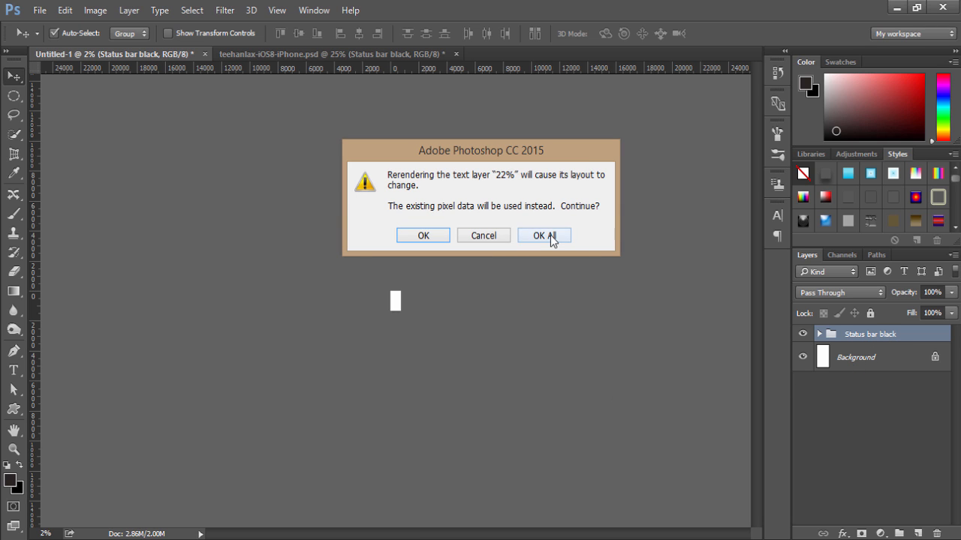
left_click(550, 235)
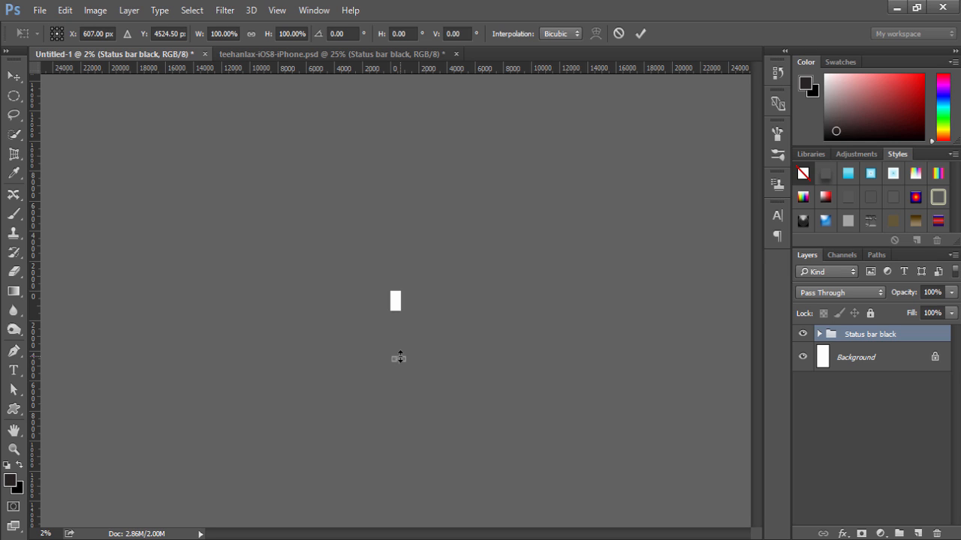
left_click_drag(399, 358, 396, 302)
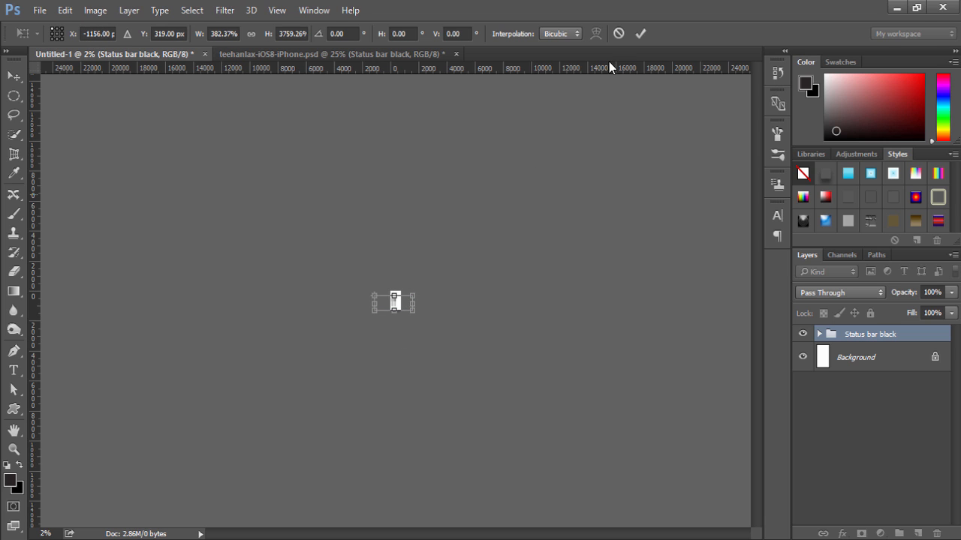
left_click(641, 33)
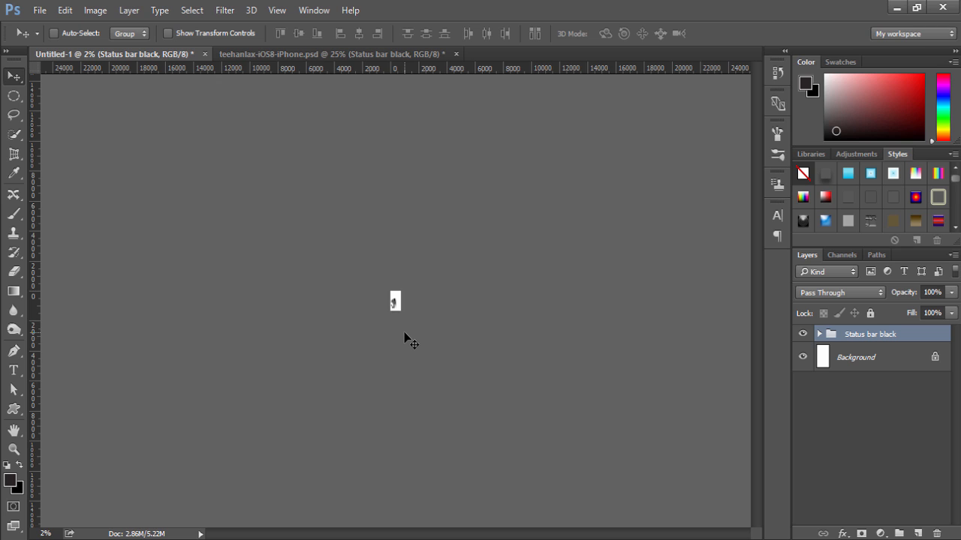
- Shrink the oversized Status bar black group with Free Transform and fit it across the full width of the canvas's top edge
scroll(404, 333, "up", 7)
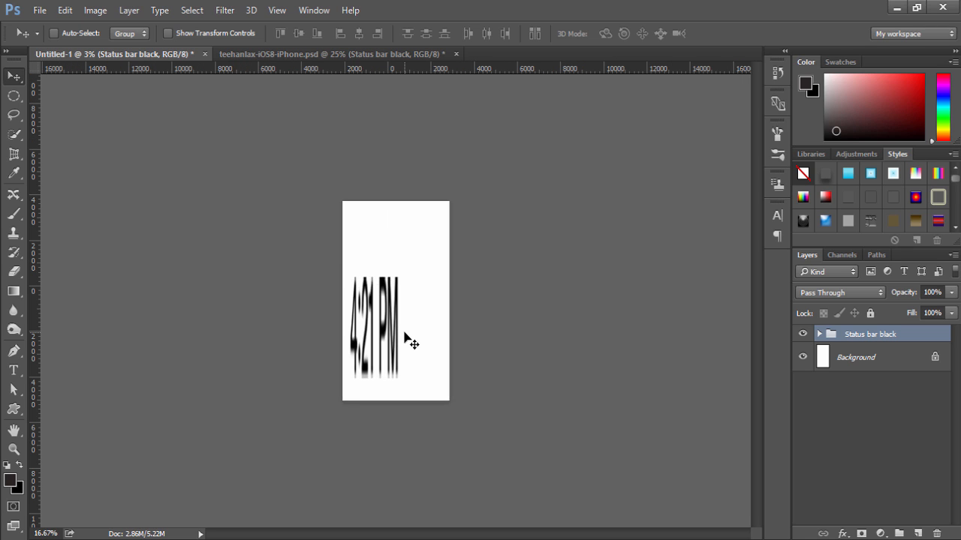
scroll(405, 339, "up", 1)
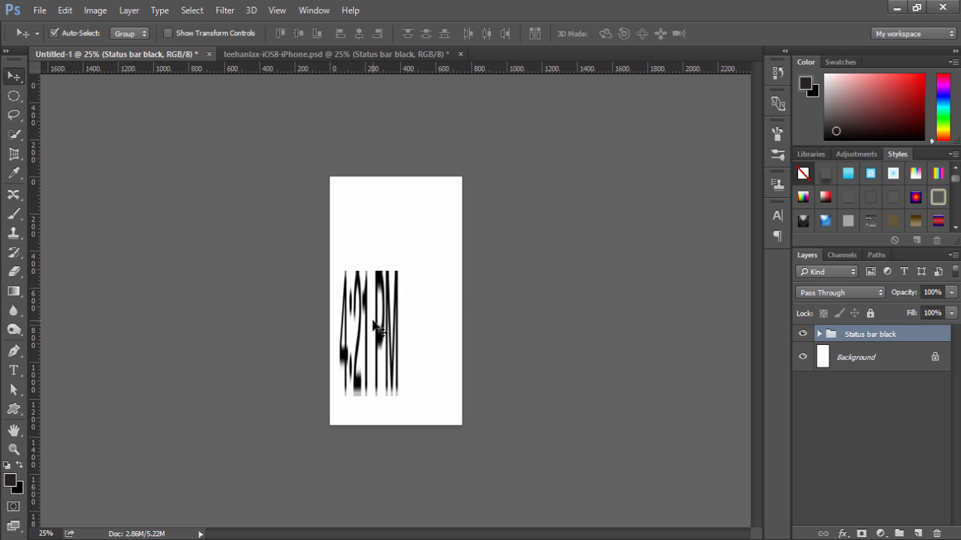
left_click_drag(373, 320, 438, 334)
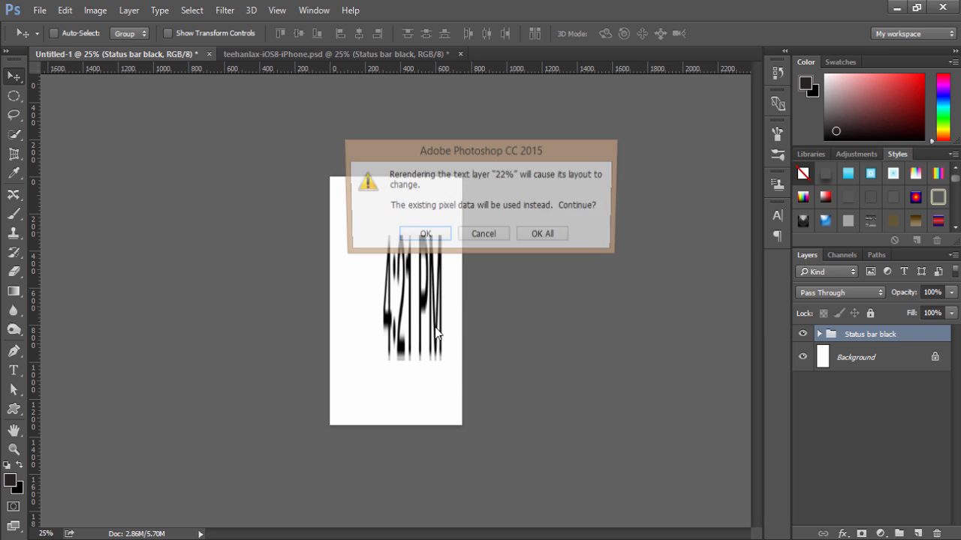
left_click(547, 236)
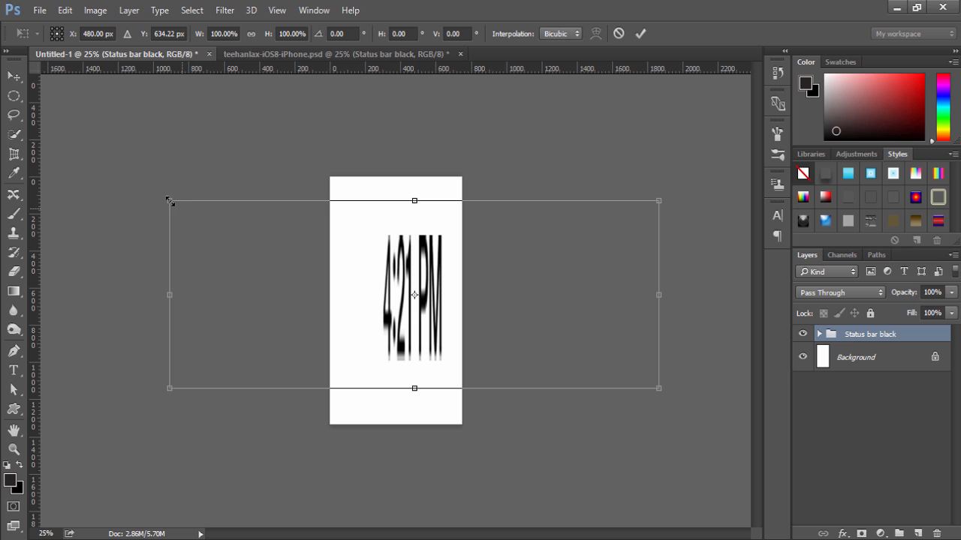
left_click_drag(169, 201, 350, 332)
left_click_drag(473, 366, 409, 240)
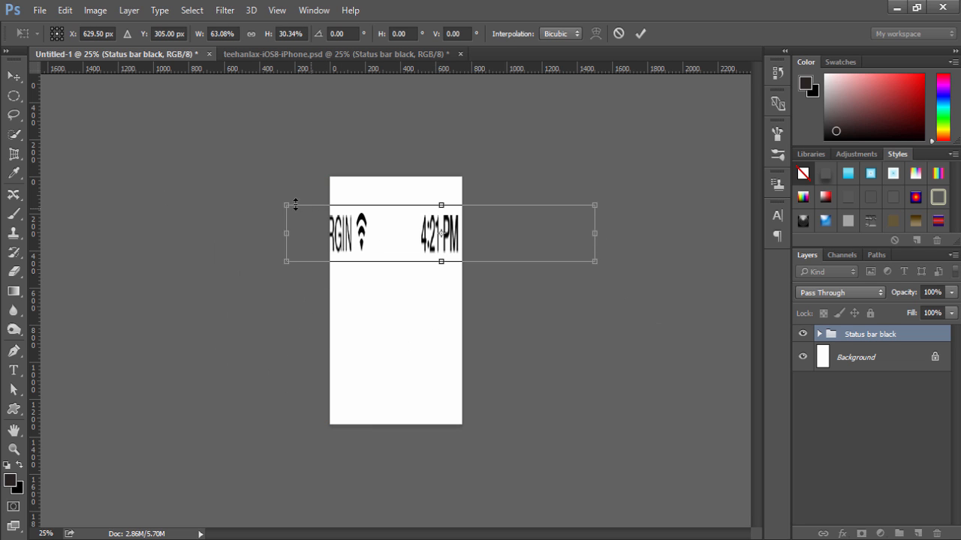
left_click_drag(294, 211, 454, 222)
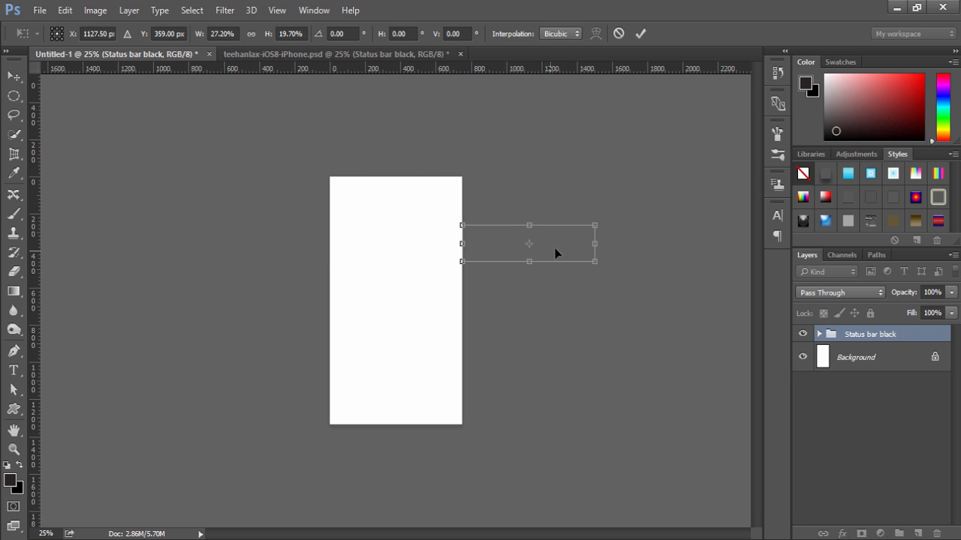
left_click_drag(521, 242, 413, 215)
left_click(640, 33)
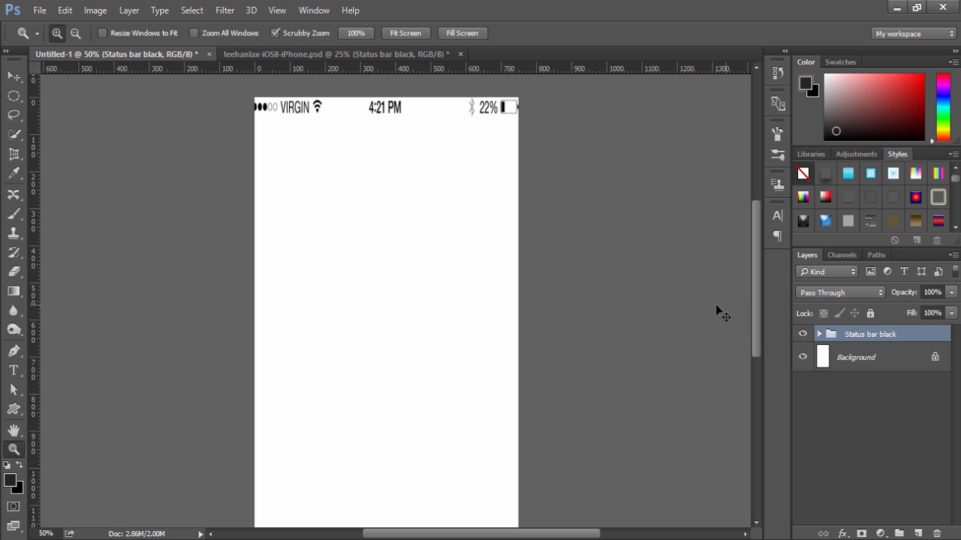
- Free-transform the Status bar black group to 95.10% width, centred at X 375 px, leaving a margin on both sides
left_click_drag(695, 307, 300, 118)
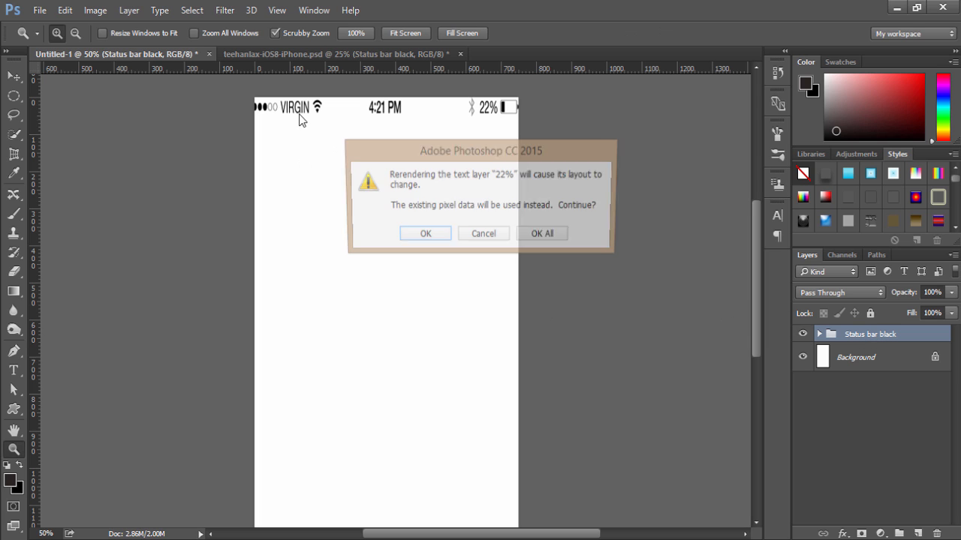
left_click(554, 237)
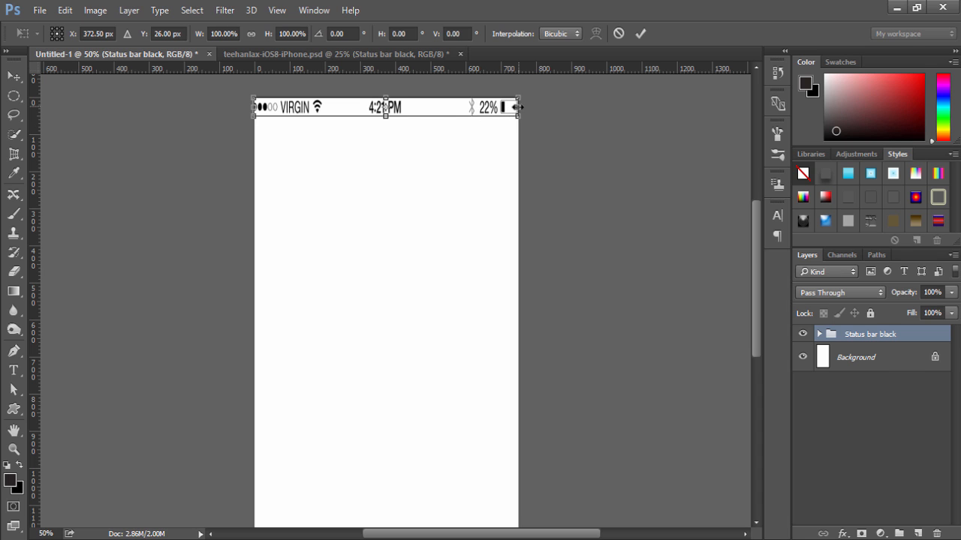
left_click_drag(520, 107, 504, 107)
left_click_drag(254, 107, 260, 107)
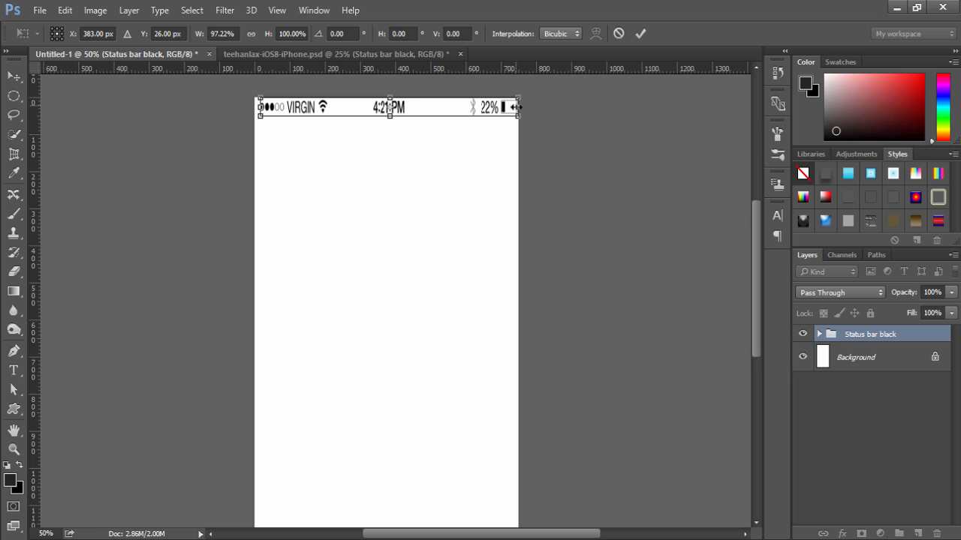
left_click_drag(517, 107, 513, 107)
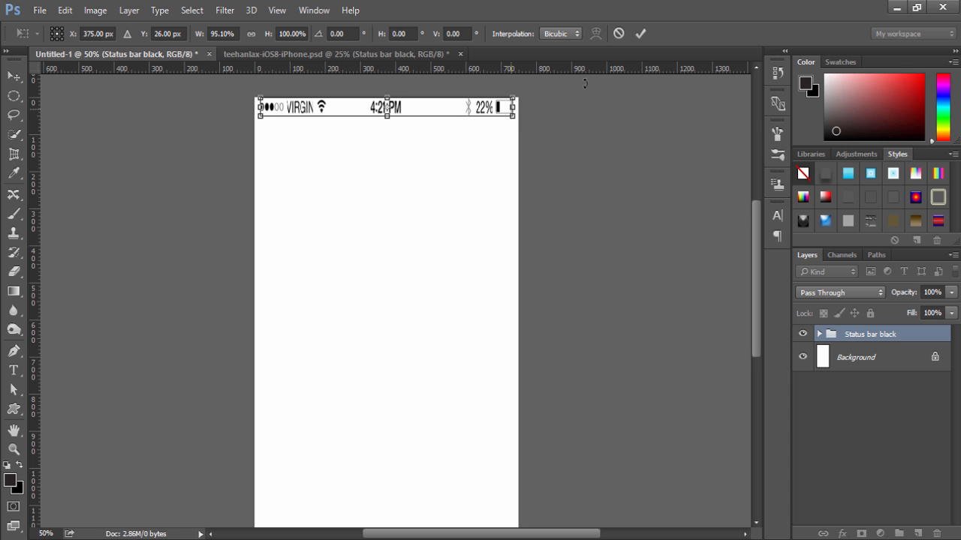
left_click(641, 34)
key("z")
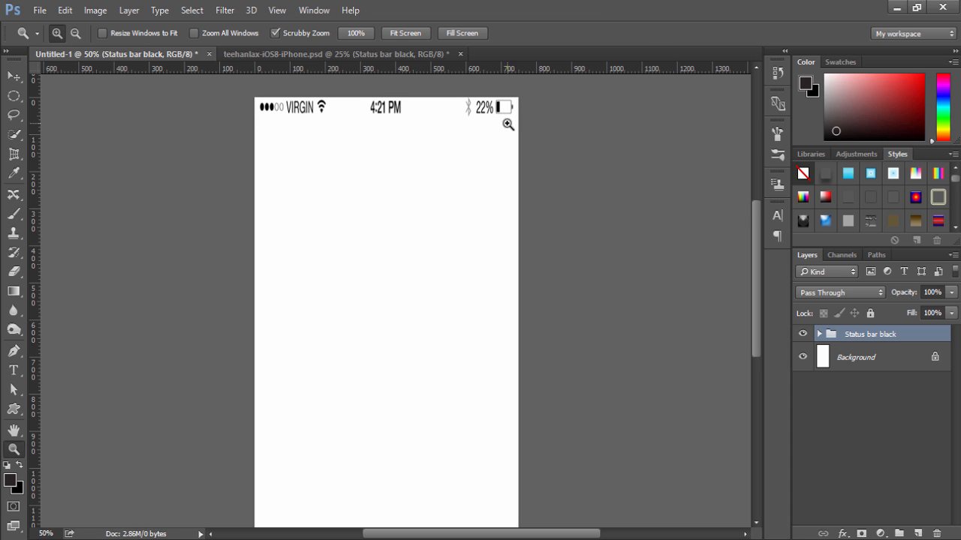
- Shift the Status bar black group left with the Move tool so its signal dots meet the canvas edge
left_click(14, 76)
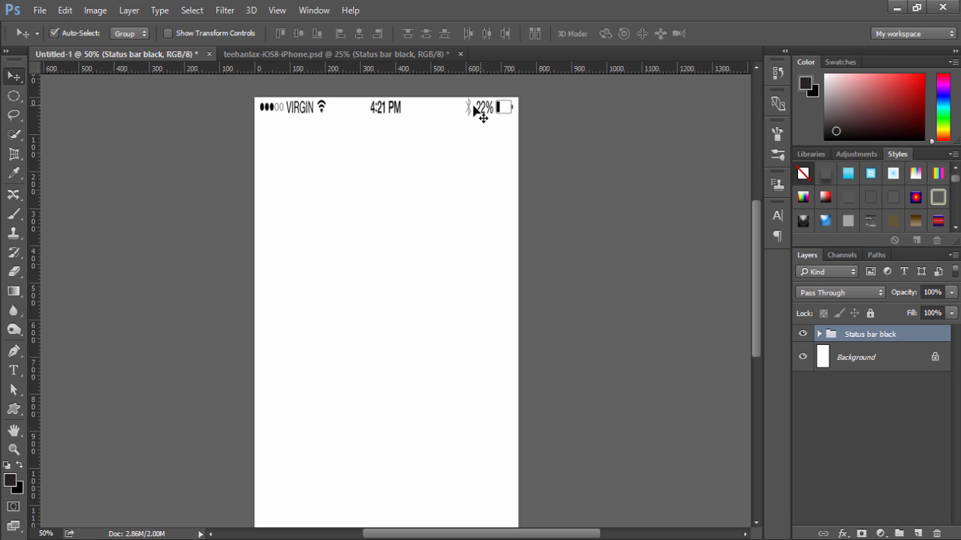
left_click(532, 157)
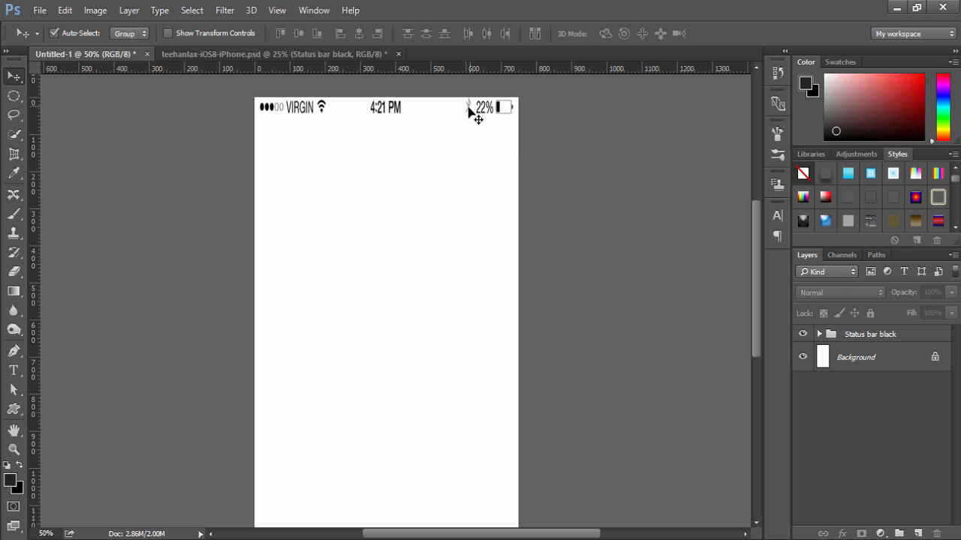
left_click_drag(476, 112, 470, 113)
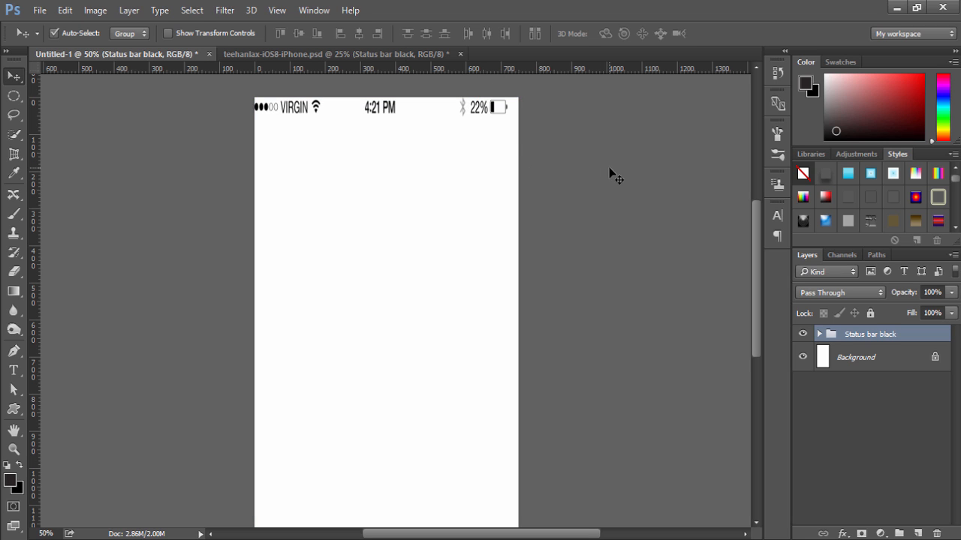
- Set the Move tool's auto-selection to Layer and move the Bluetooth icon, 22% text and battery pieces toward the time
left_click(133, 35)
left_click(128, 54)
left_click(463, 110)
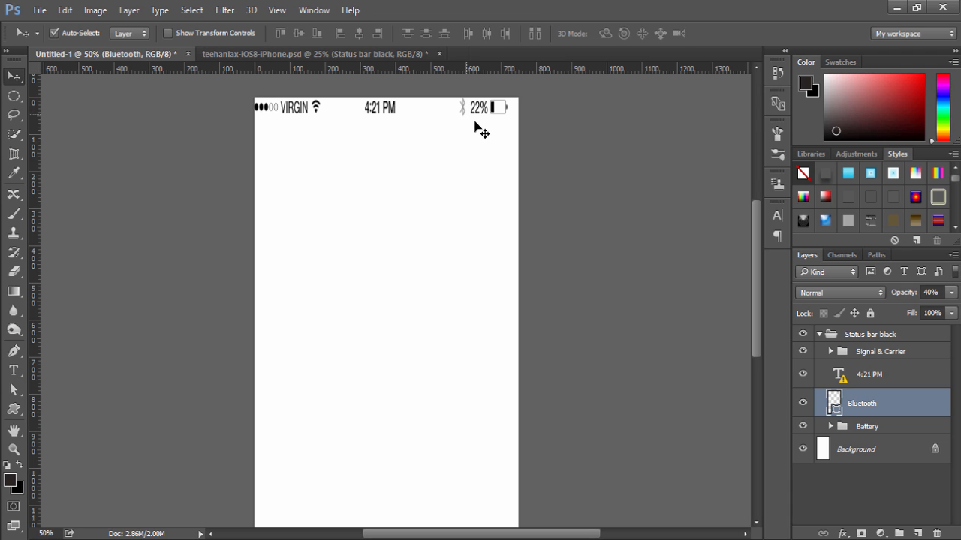
left_click_drag(464, 110, 487, 107)
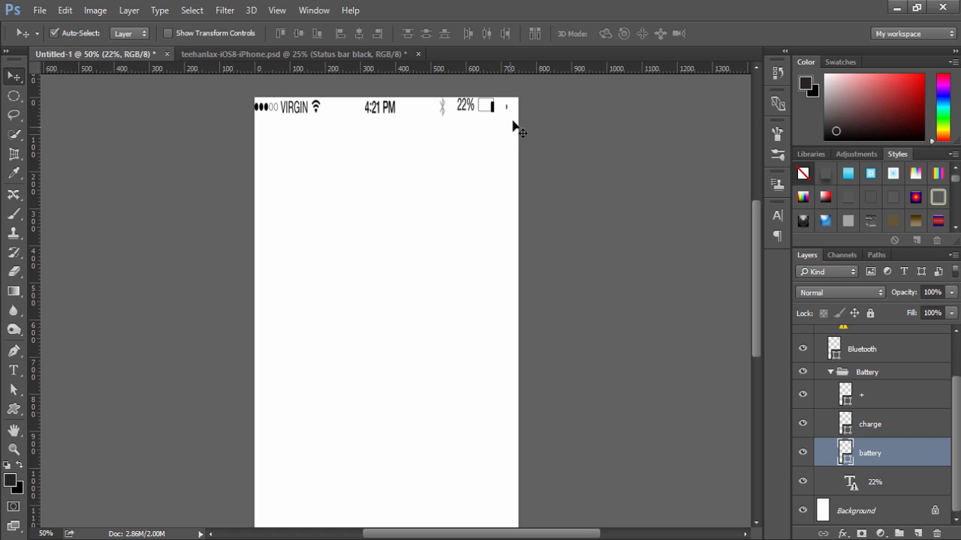
- Line up the 22% text and battery outline in one row and put the charge fill at the outline's left end
left_click(465, 108)
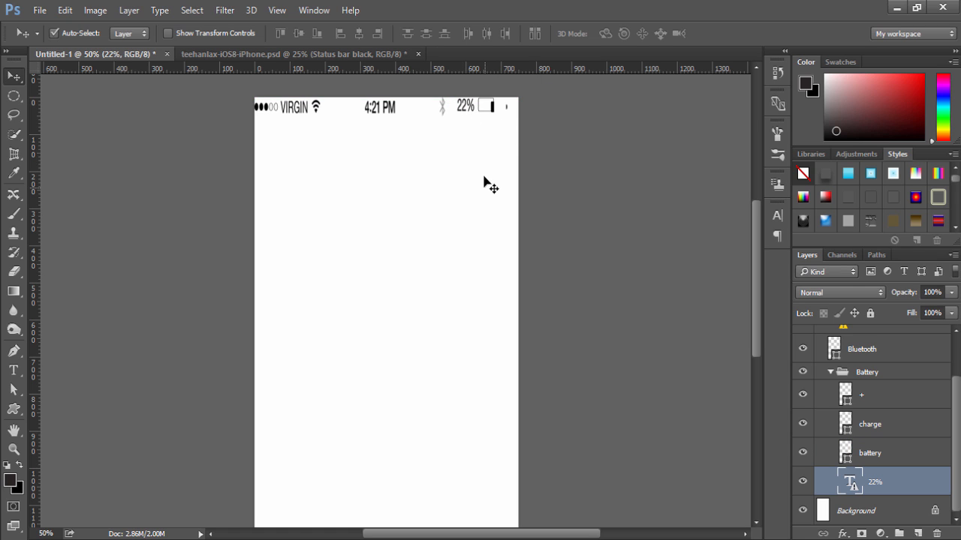
left_click(488, 105)
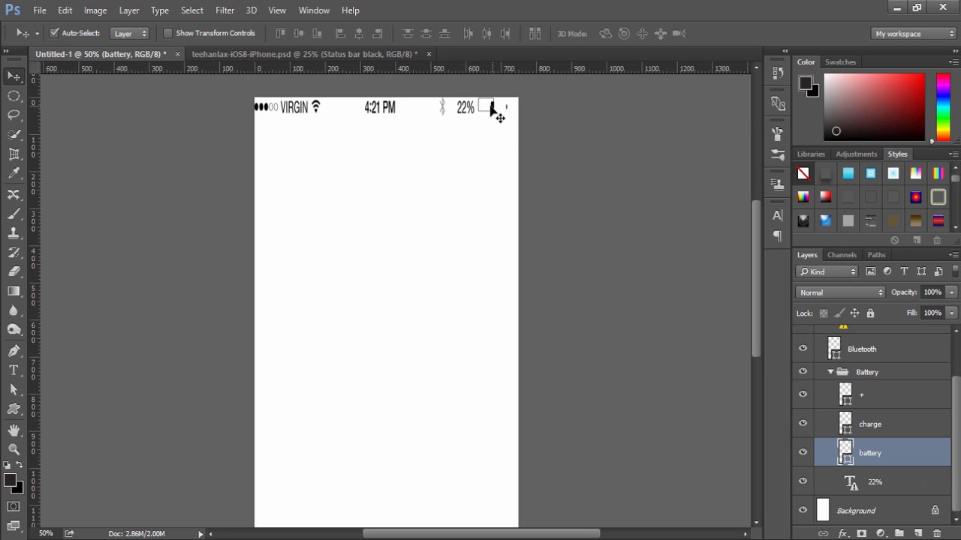
left_click_drag(489, 106, 480, 106)
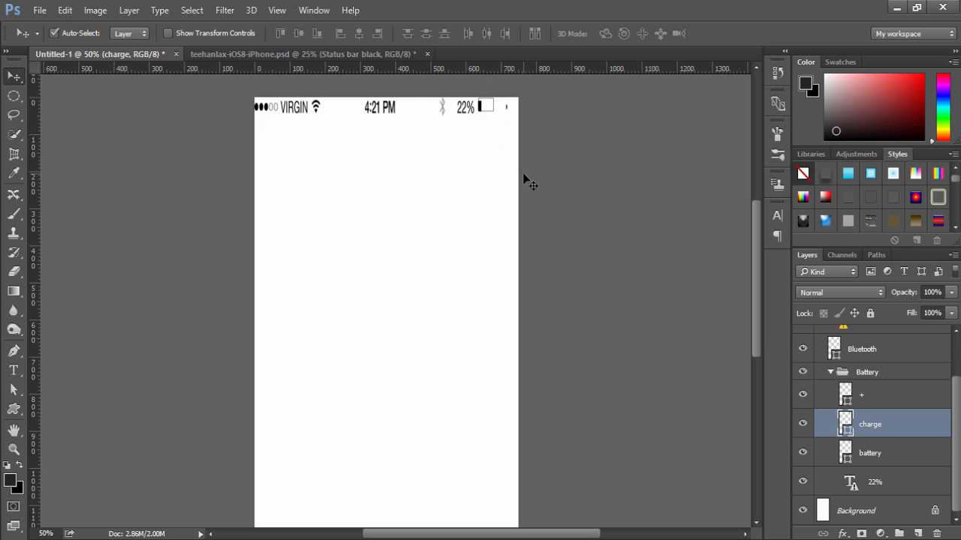
left_click(489, 107)
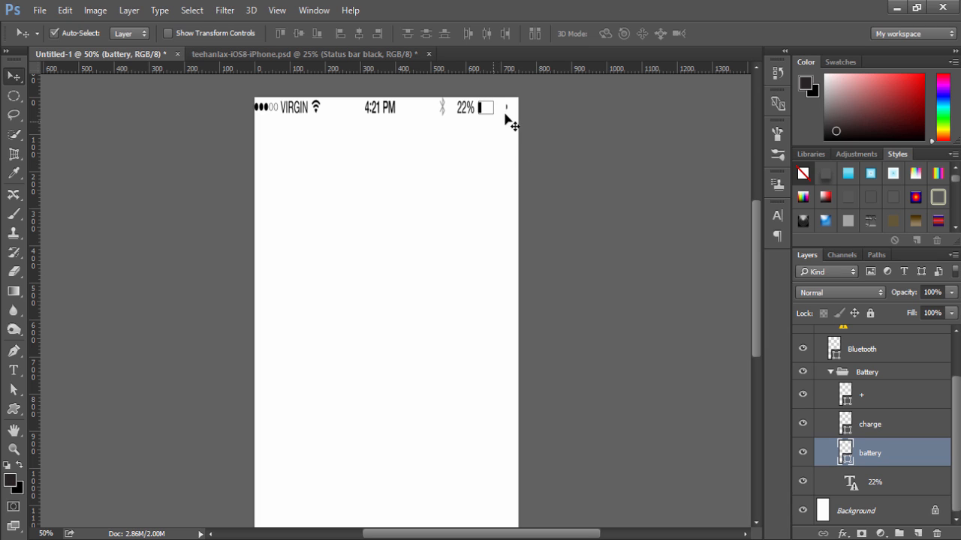
left_click(507, 113)
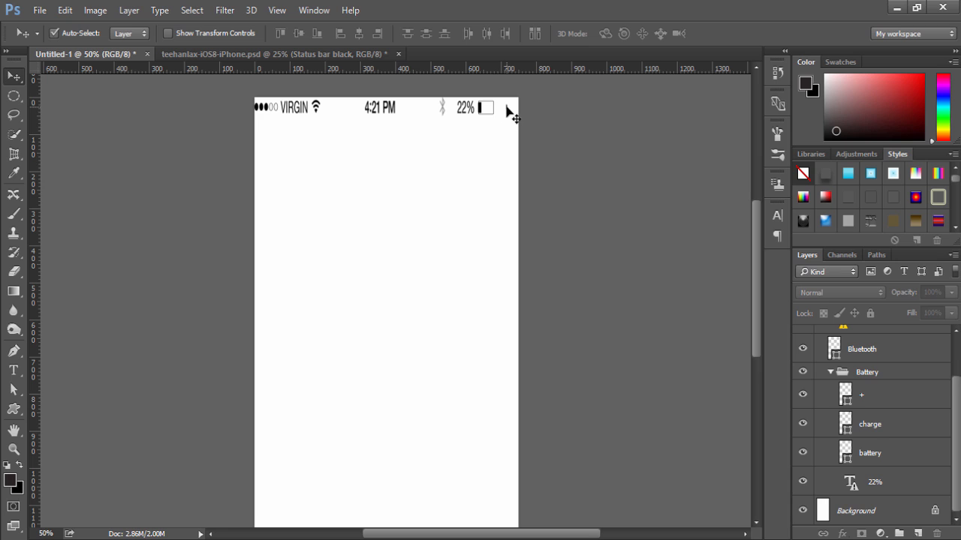
left_click(506, 109)
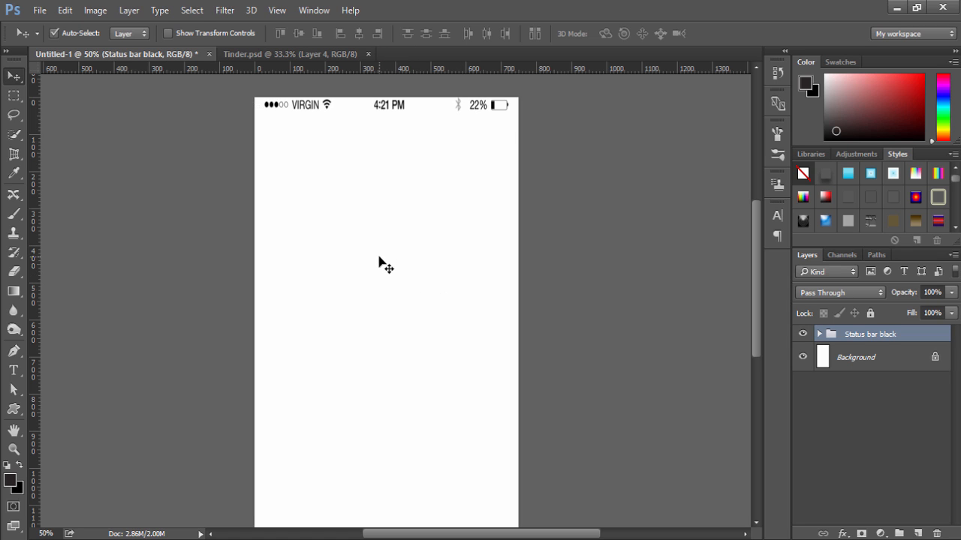
- Add a vertical guide through the canvas centre and horizontal guides at 667 px, about 180 px and about 1130 px
key("ctrl")
key("ctrl+minus")
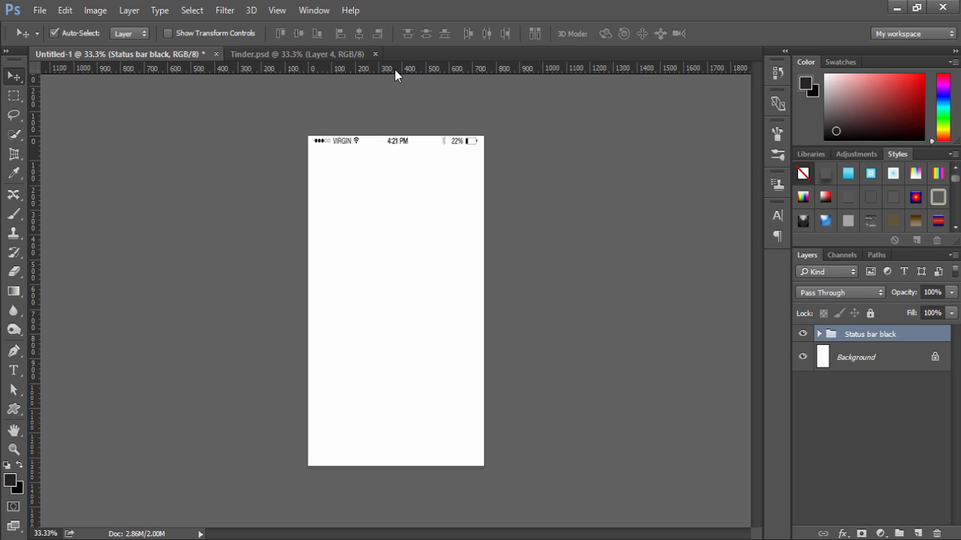
left_click_drag(395, 70, 386, 298)
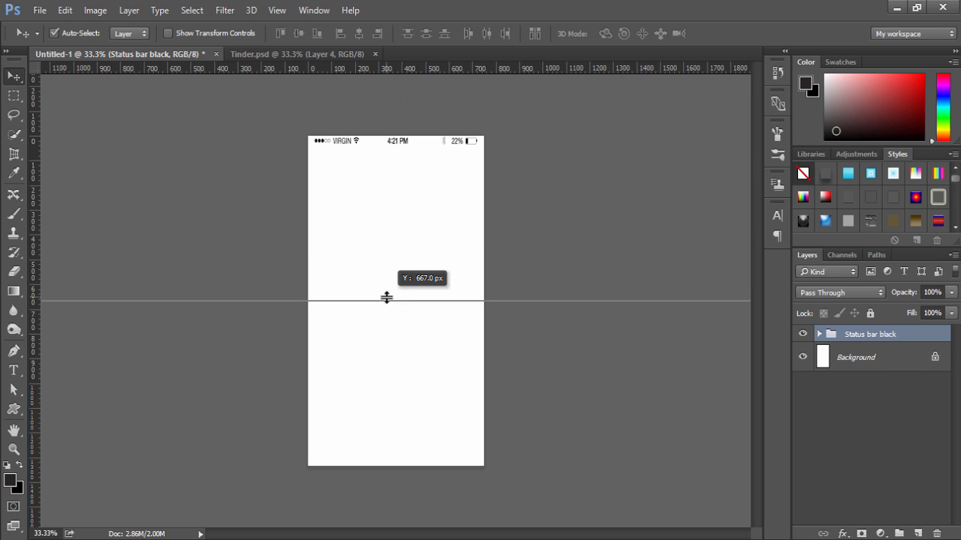
left_click_drag(386, 298, 387, 300)
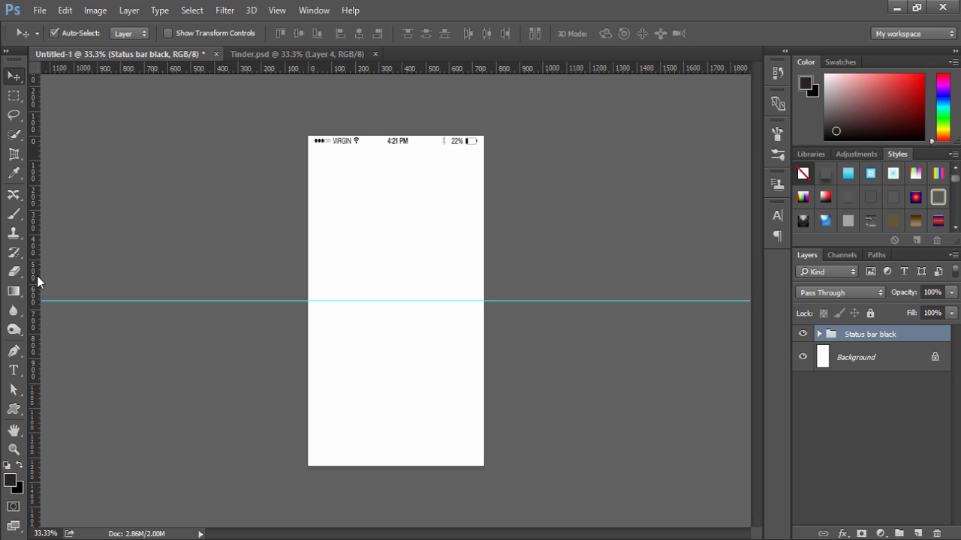
left_click_drag(36, 276, 397, 301)
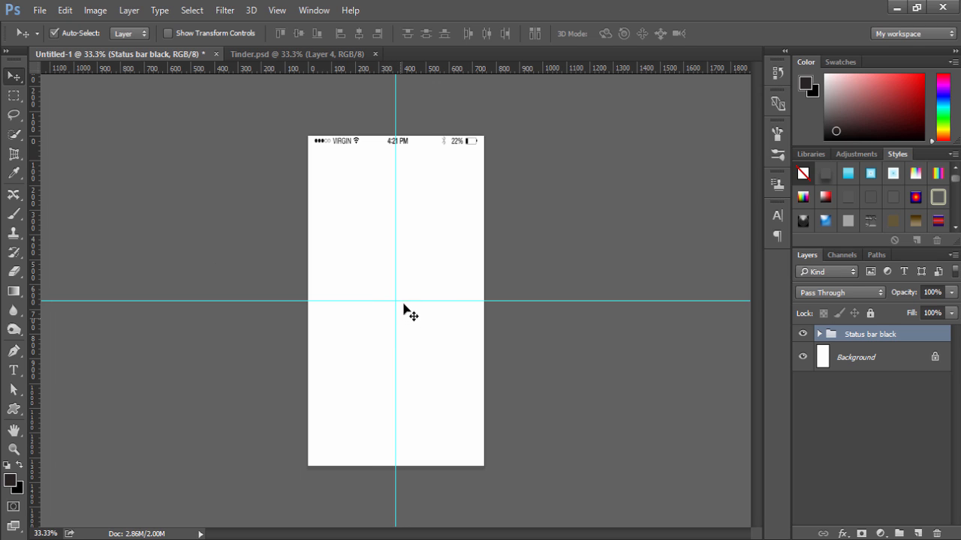
mouse_move(397, 293)
left_mouse_down()
mouse_move(405, 293)
mouse_move(396, 294)
left_mouse_up()
left_click_drag(435, 66, 443, 182)
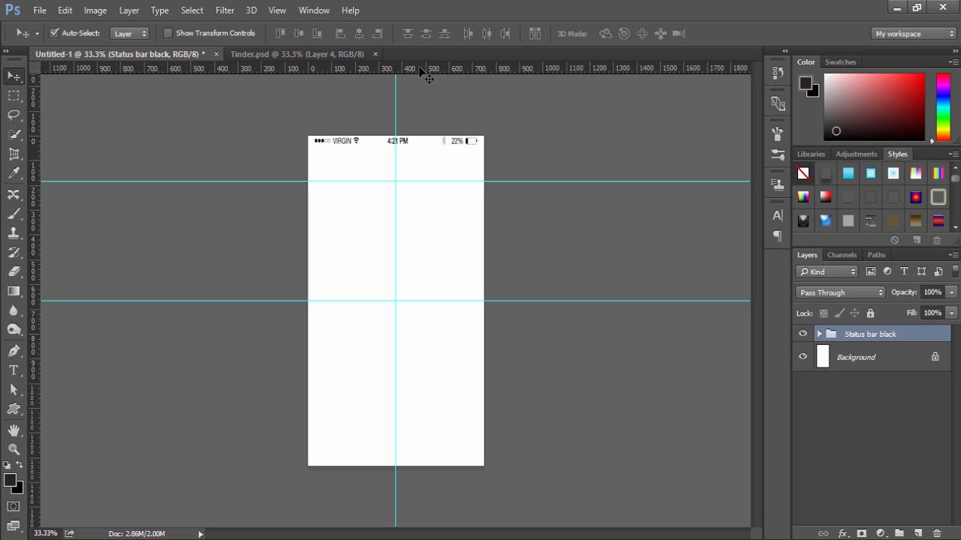
left_click_drag(418, 68, 450, 416)
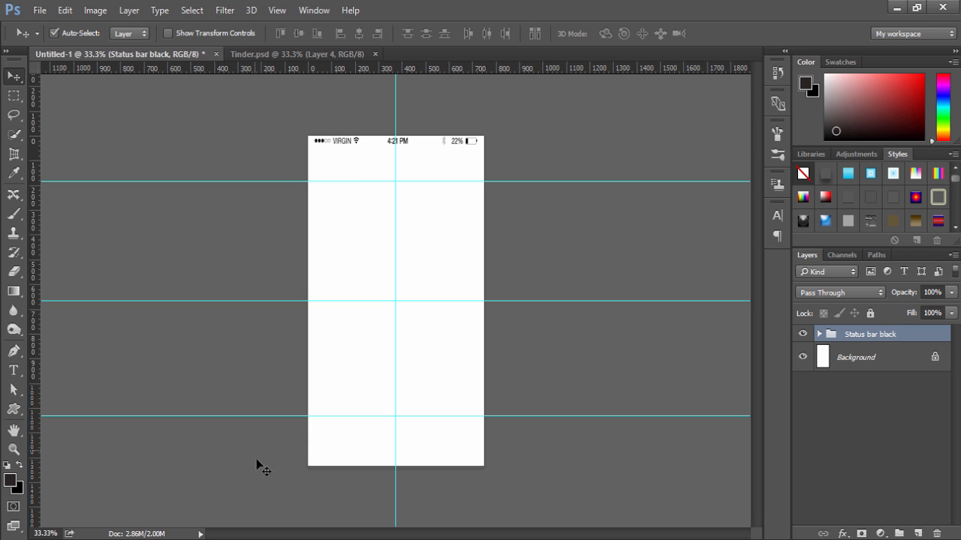
- Switch to the web browser, open icon-ios7-gear-128.png full size from the gear icon results and save the image
key("alt+Tab")
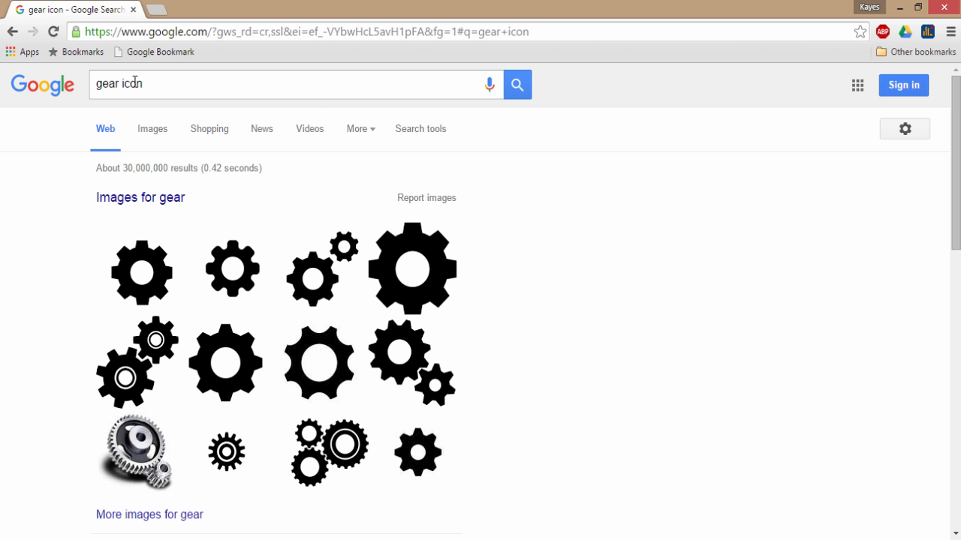
left_click(232, 270)
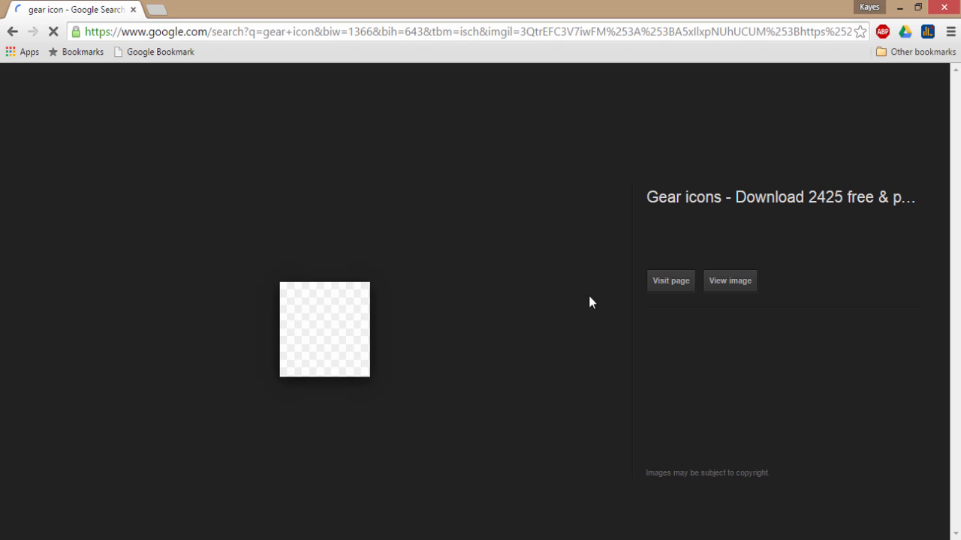
left_click(724, 287)
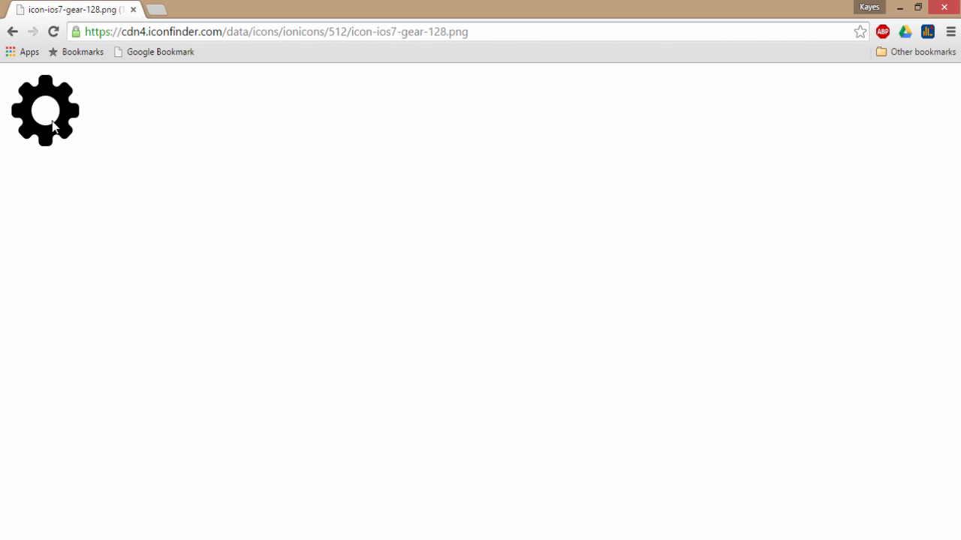
right_click(45, 99)
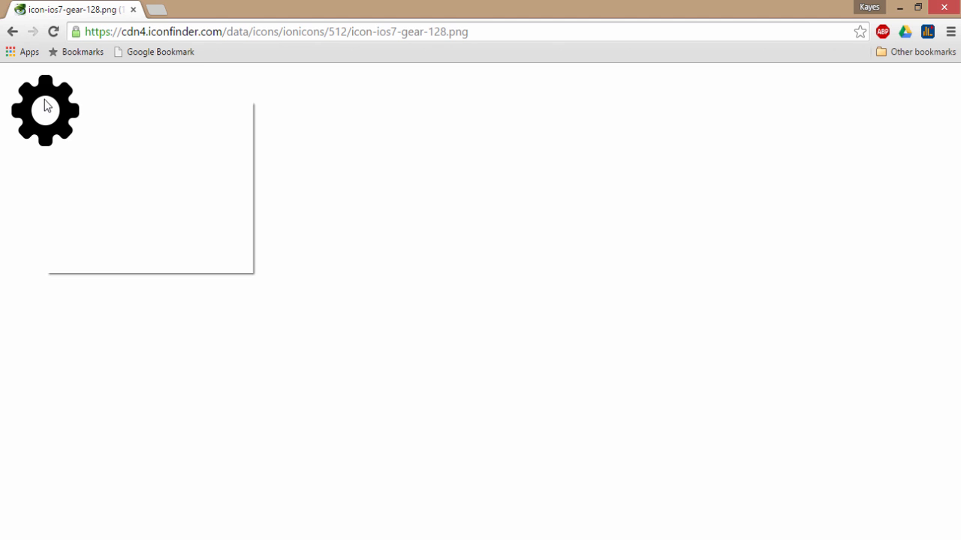
left_click(66, 112)
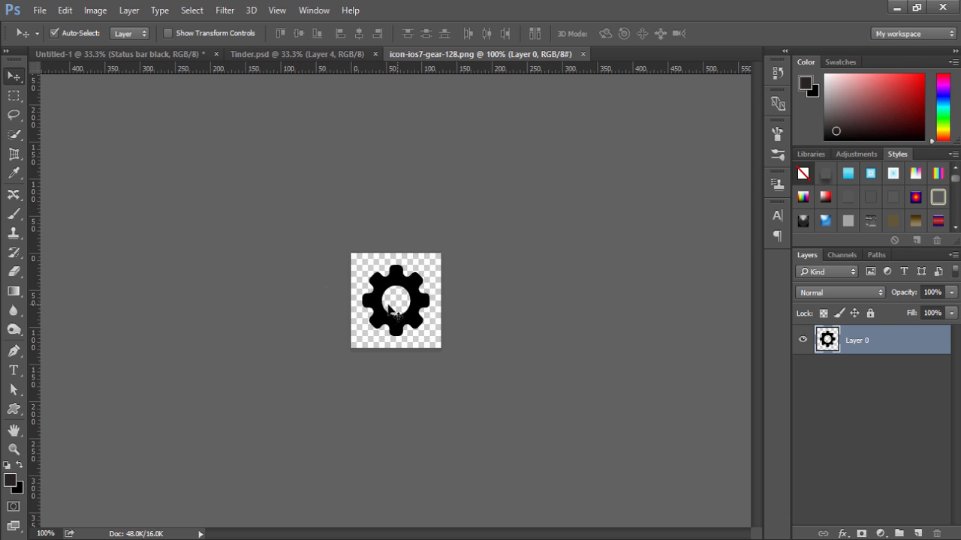
- Select the gear shape with the Magic Wand by picking the transparent surroundings and centre hole together and inverting the selection
left_click_drag(424, 282, 397, 292)
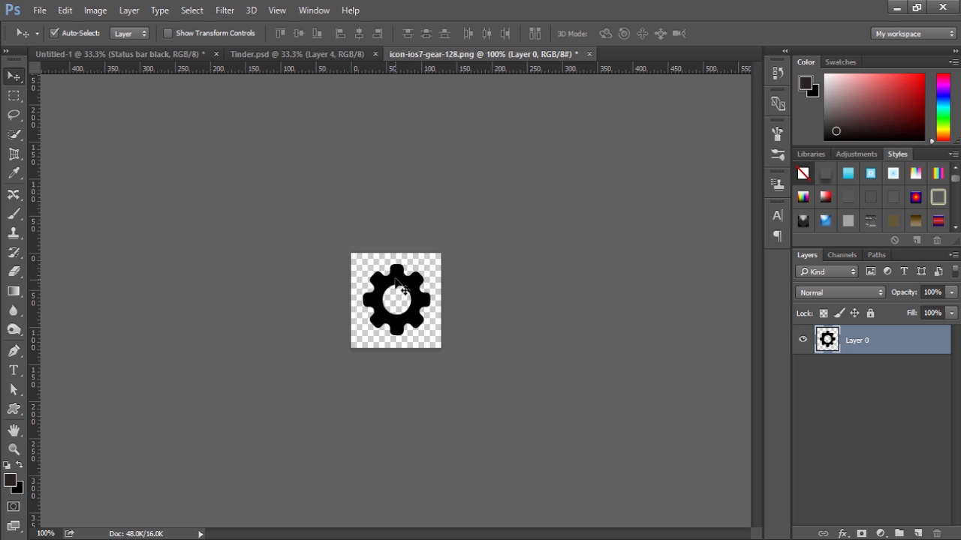
left_click(14, 95)
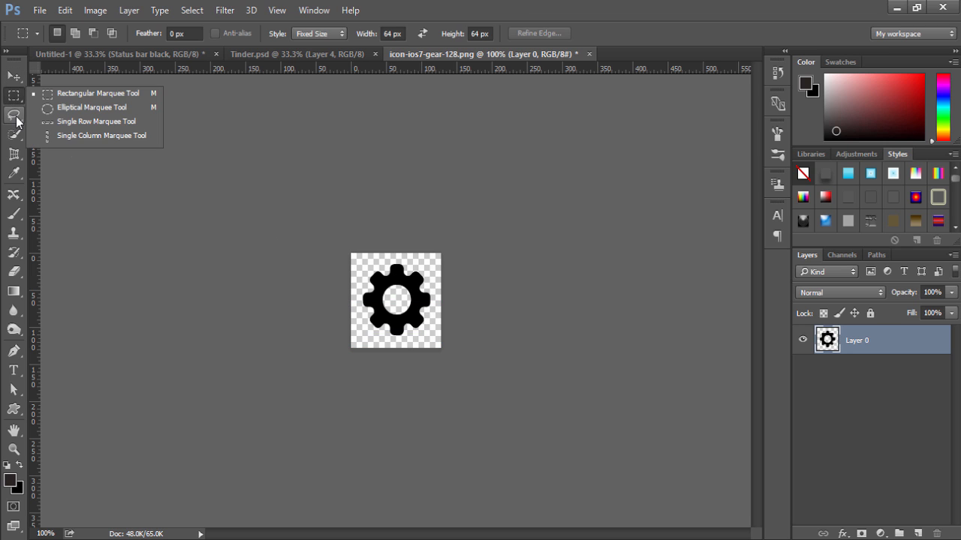
left_click(13, 115)
left_click(13, 135)
left_click(54, 146)
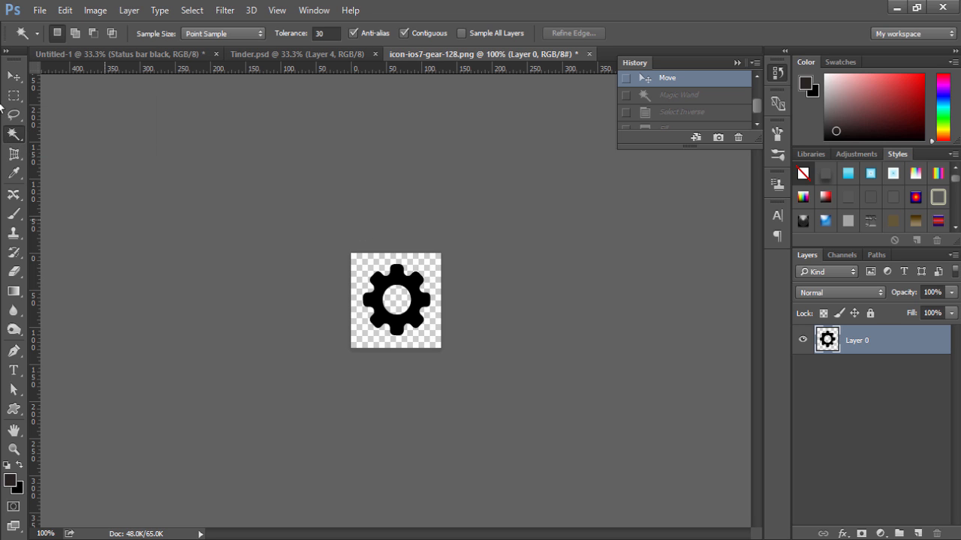
left_click(365, 262)
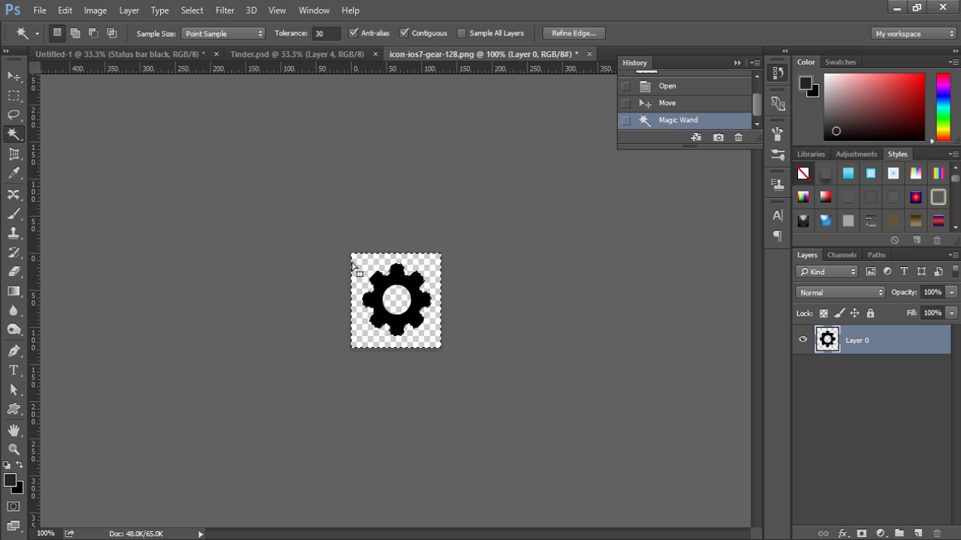
left_click(398, 300)
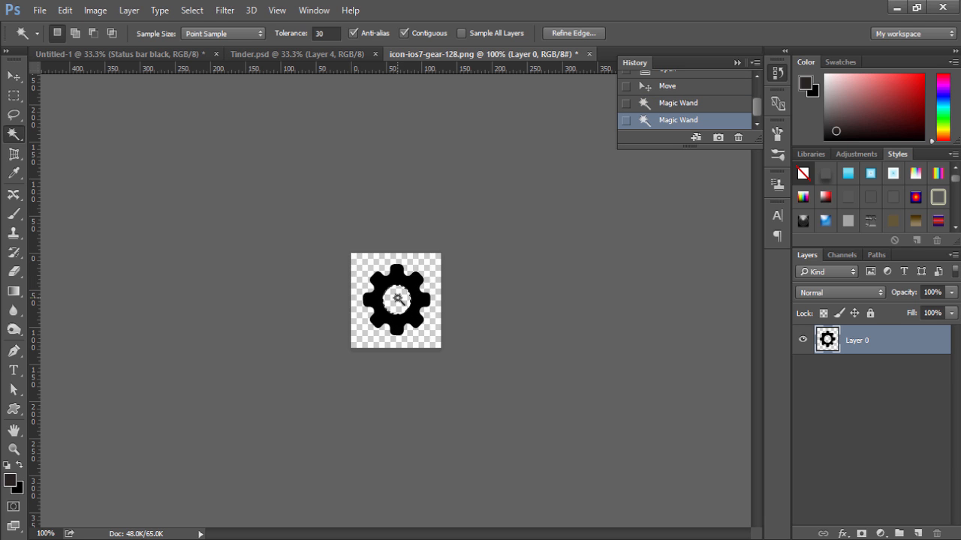
key("shift")
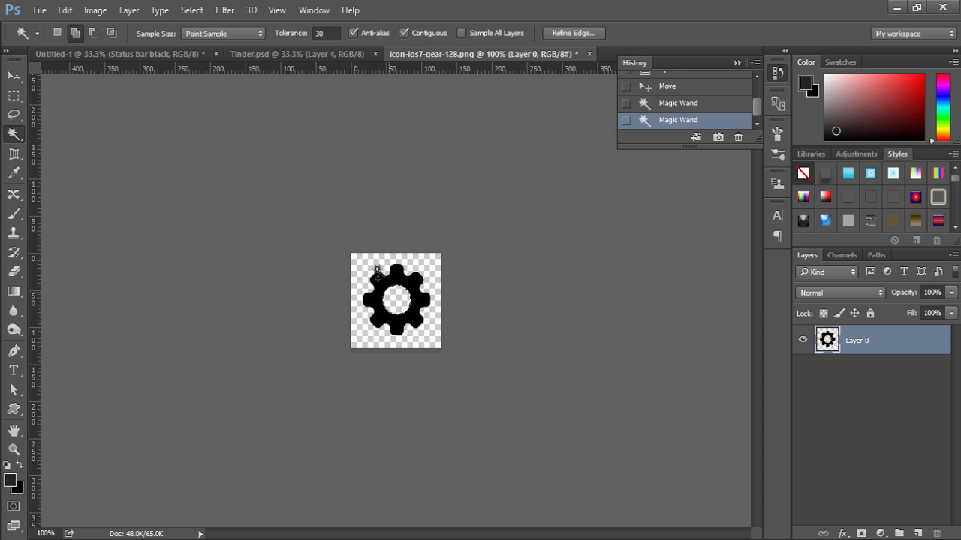
left_click(363, 268, "shift")
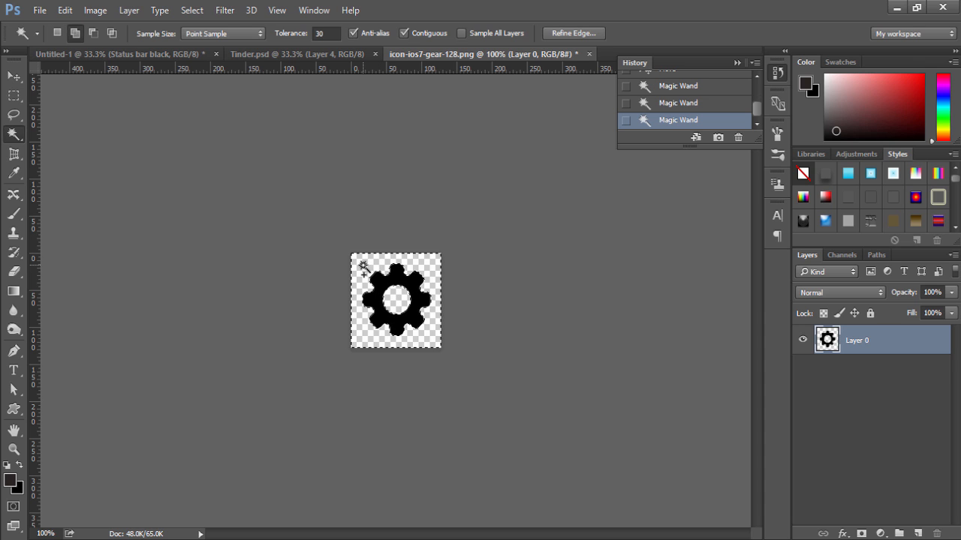
left_click(191, 10)
left_click(216, 69)
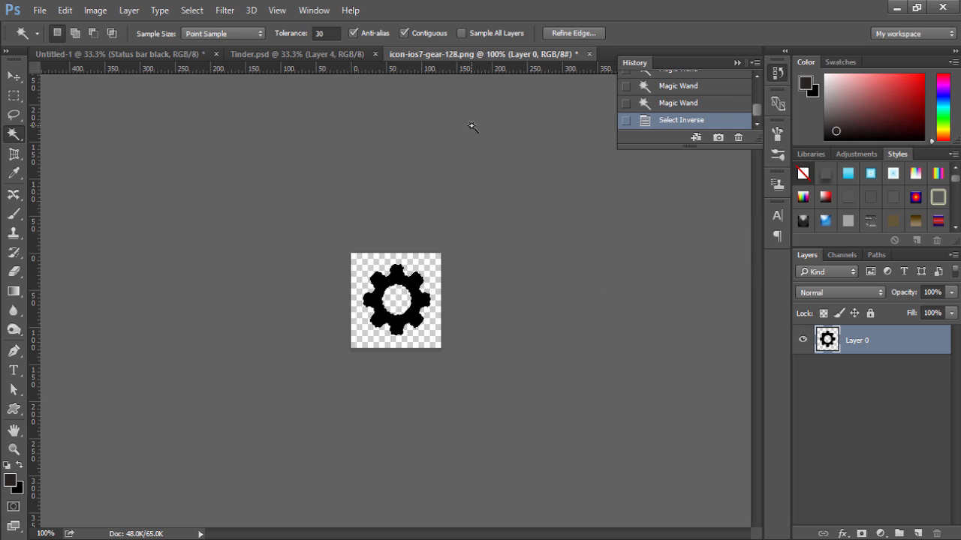
- Fill the selected gear with the dark grey colour 595c58 and deselect it
key("shift")
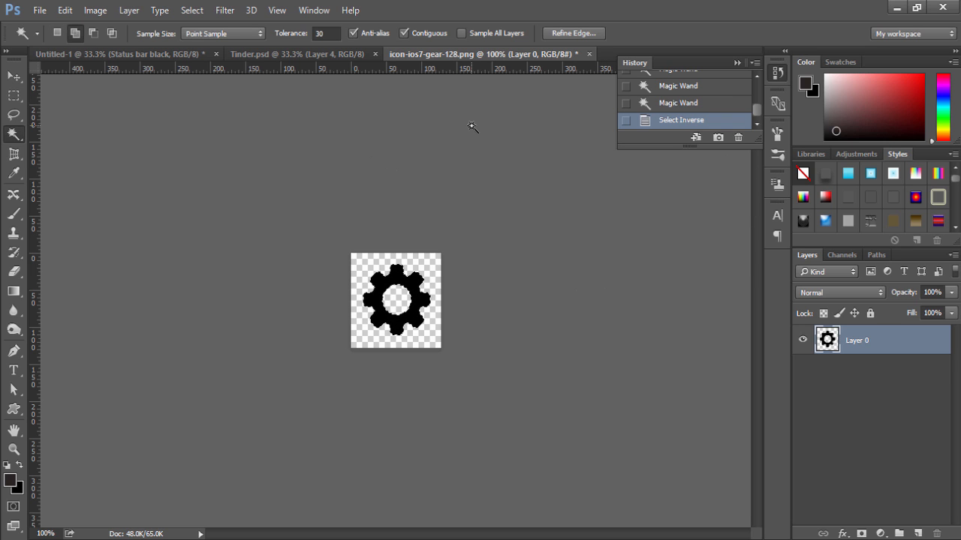
key("shift+BackSpace")
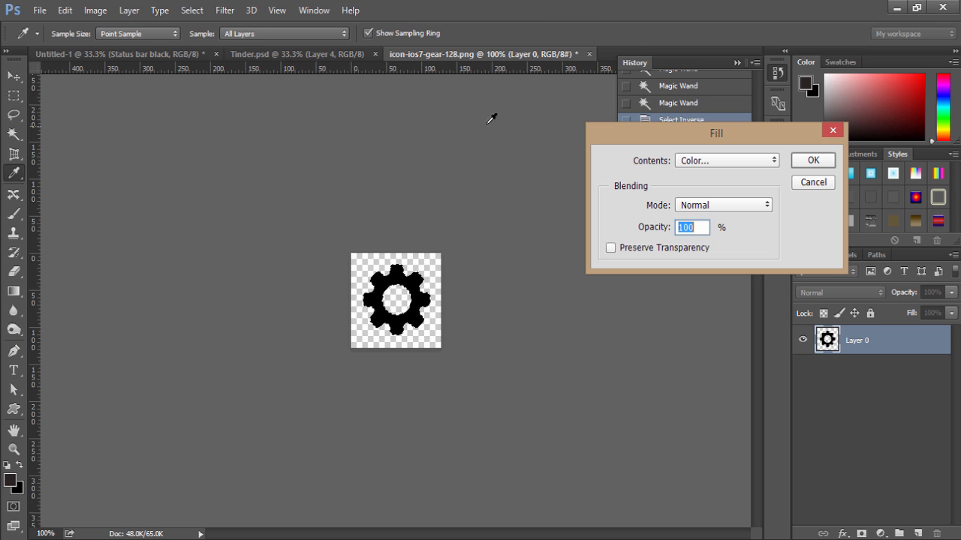
left_click(699, 162)
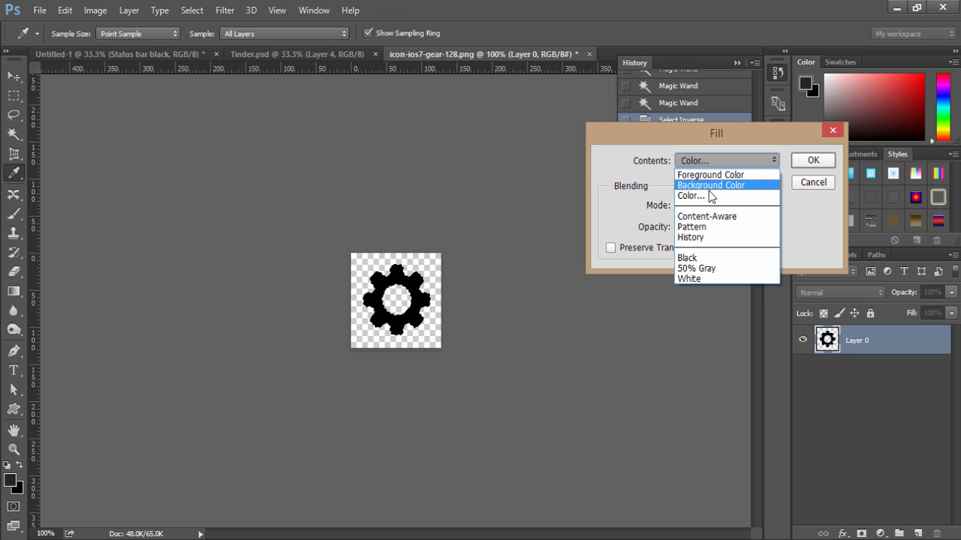
left_click(718, 193)
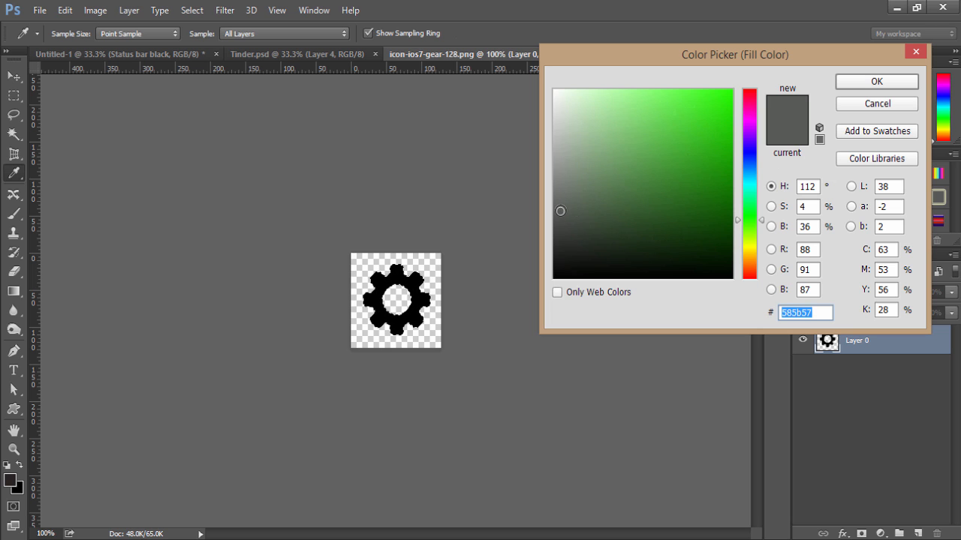
left_click(560, 210)
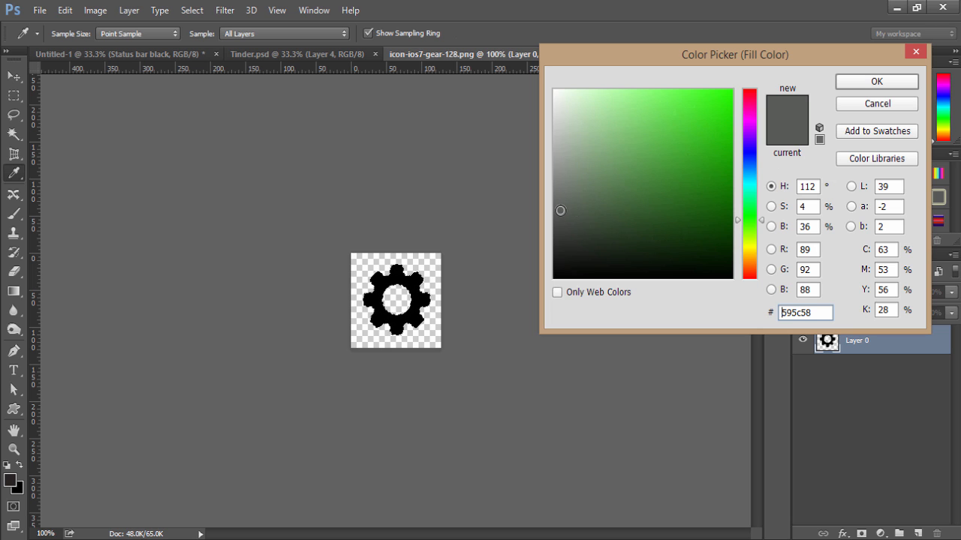
left_click(859, 80)
left_click(809, 164)
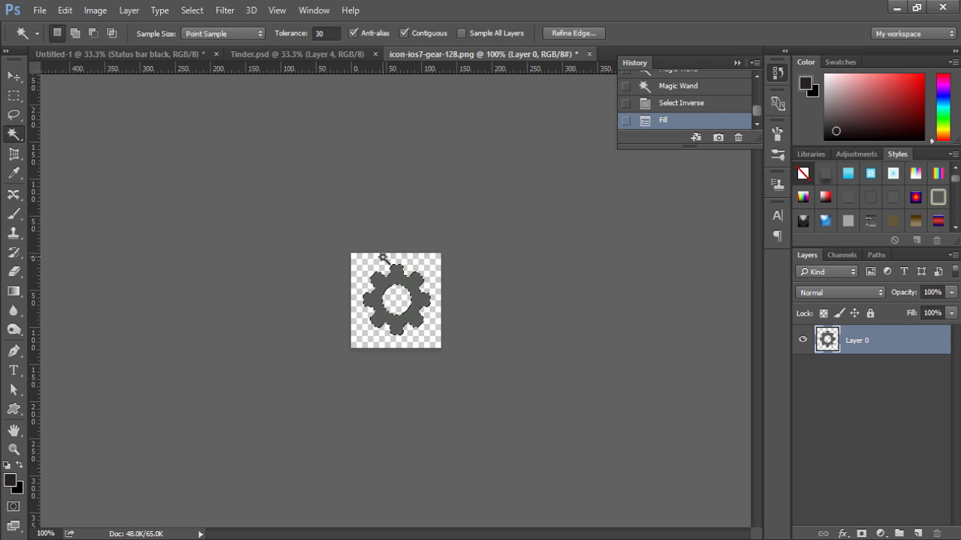
key("ctrl+d")
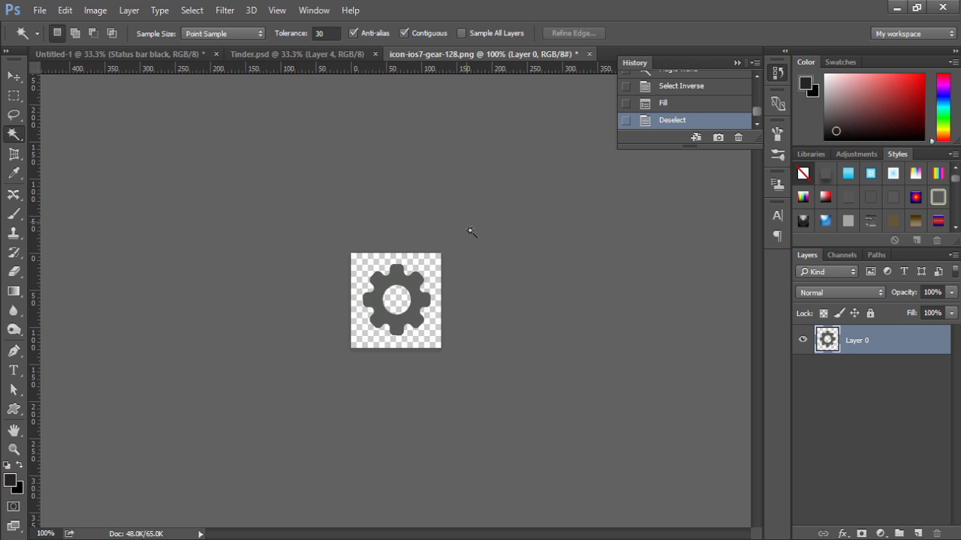
- Copy the grey gear into the Untitled-1 document with the Move tool and place it under the carrier name
key("v")
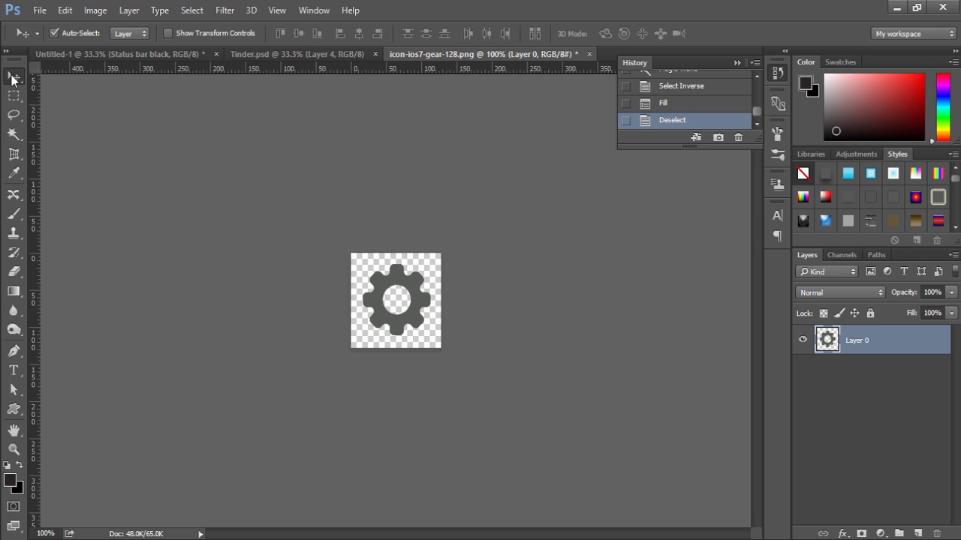
left_click_drag(406, 283, 384, 212)
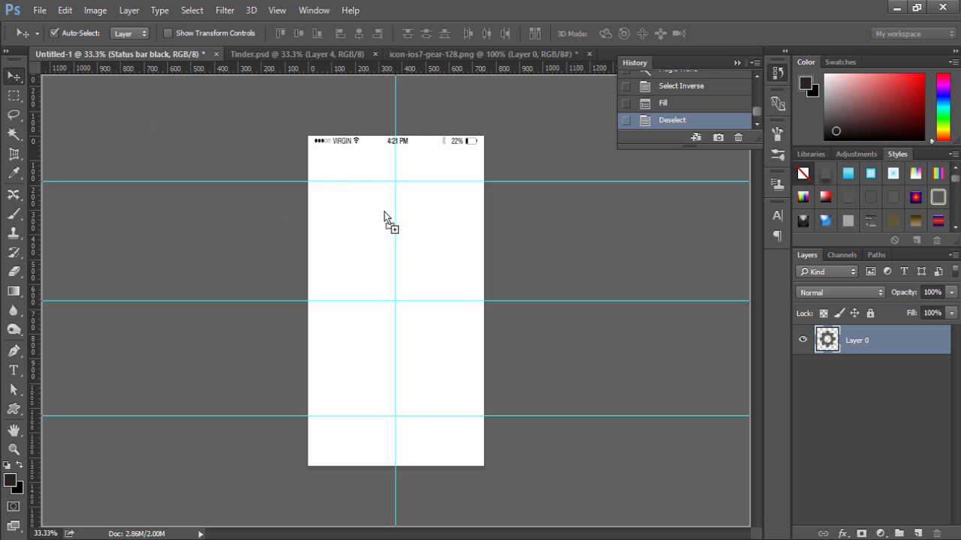
left_click_drag(356, 171, 329, 157)
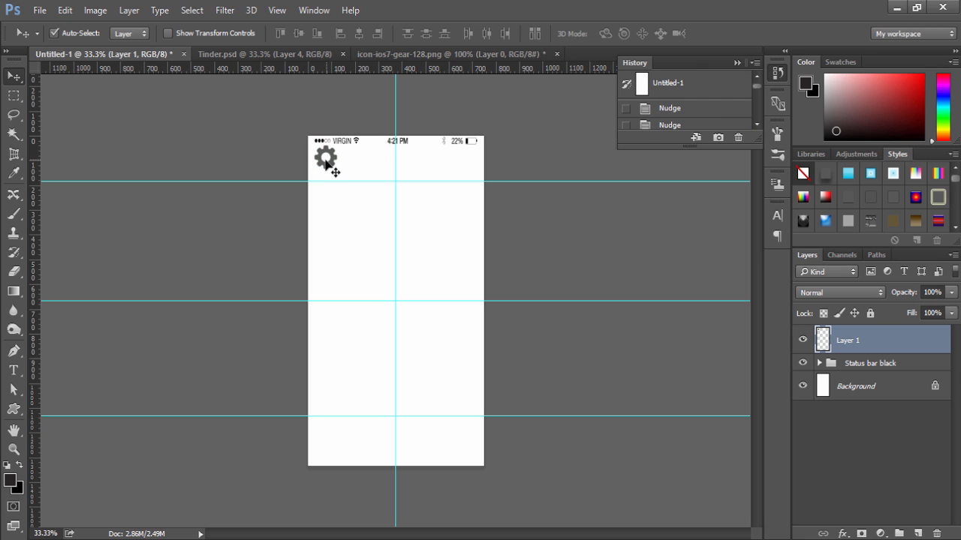
- Scale the gear layer down to about 81 by 70 px with Free Transform
left_click(325, 157)
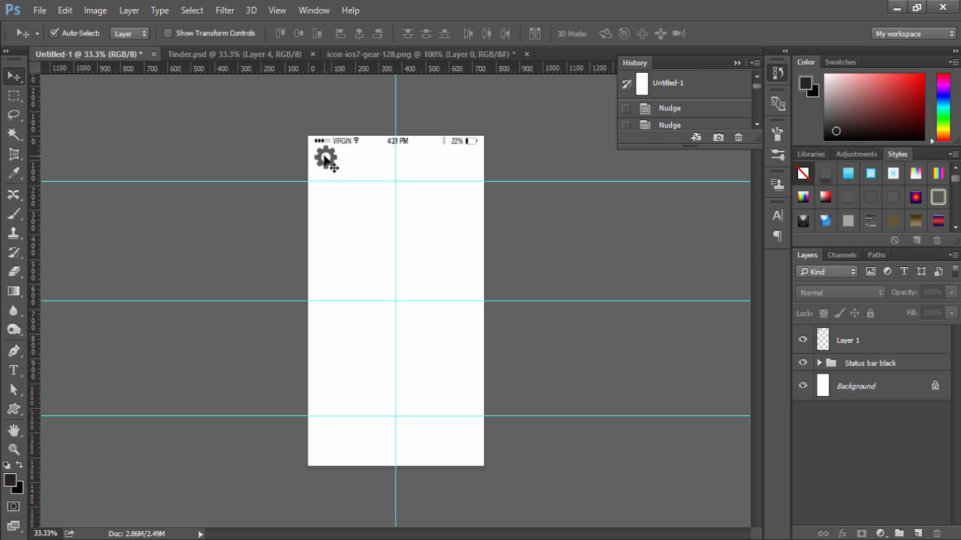
key("ctrl")
left_click(842, 344)
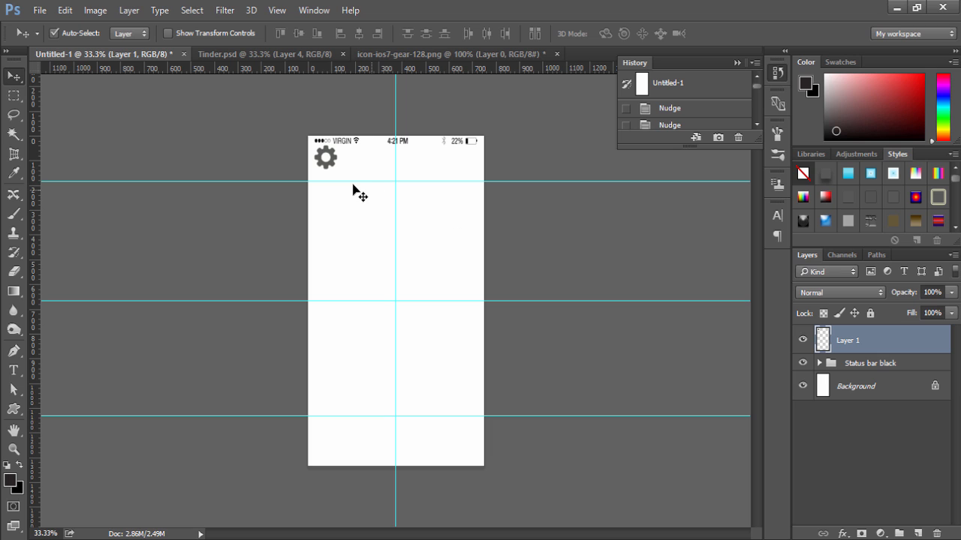
key("ctrl+t")
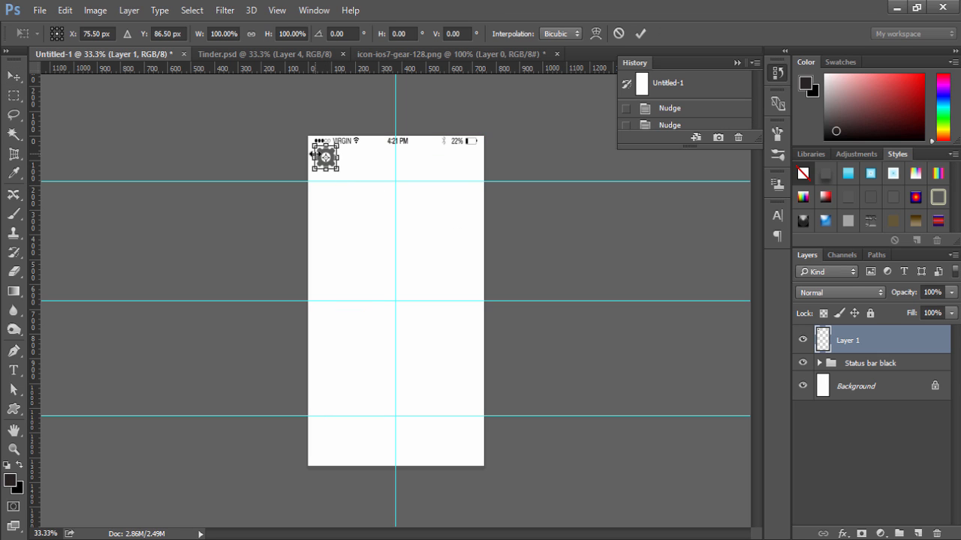
left_click_drag(314, 143, 317, 150)
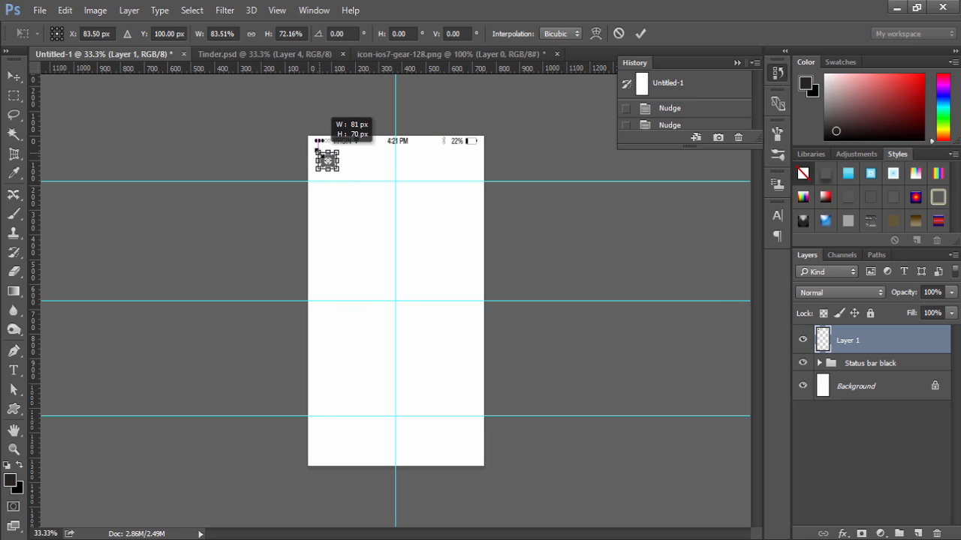
left_click(640, 33)
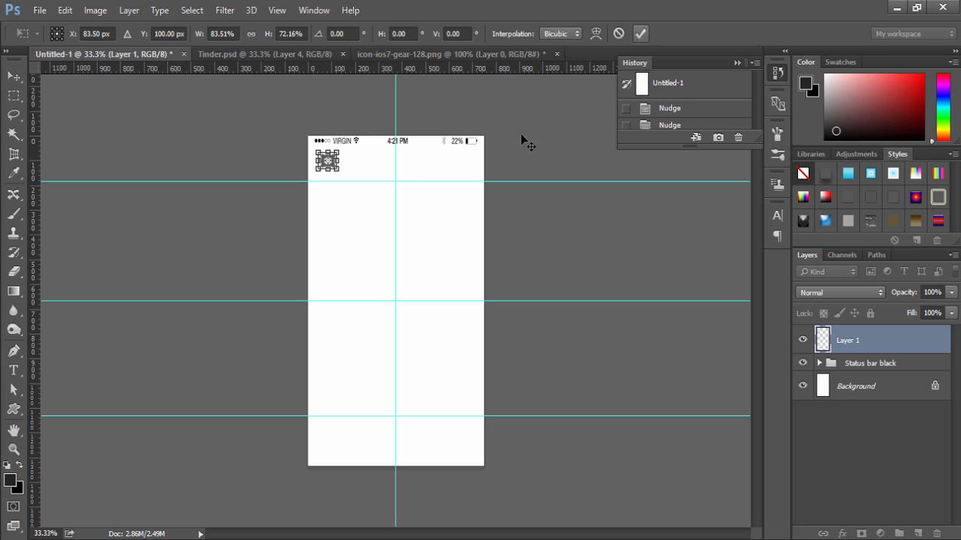
- Move the gear just below the status bar's signal dots and nudge it slightly down and to the right
left_click_drag(330, 169, 324, 156)
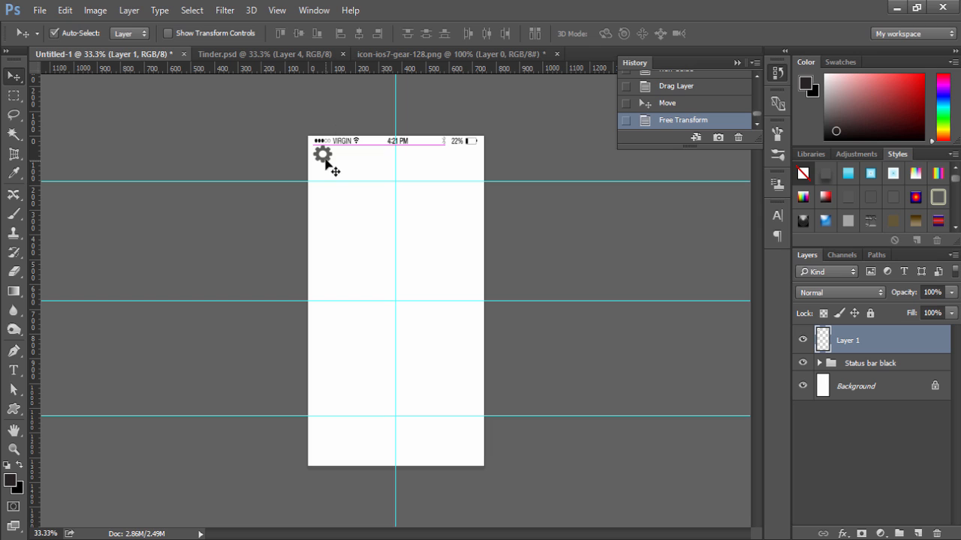
key("Down")
key("Down")
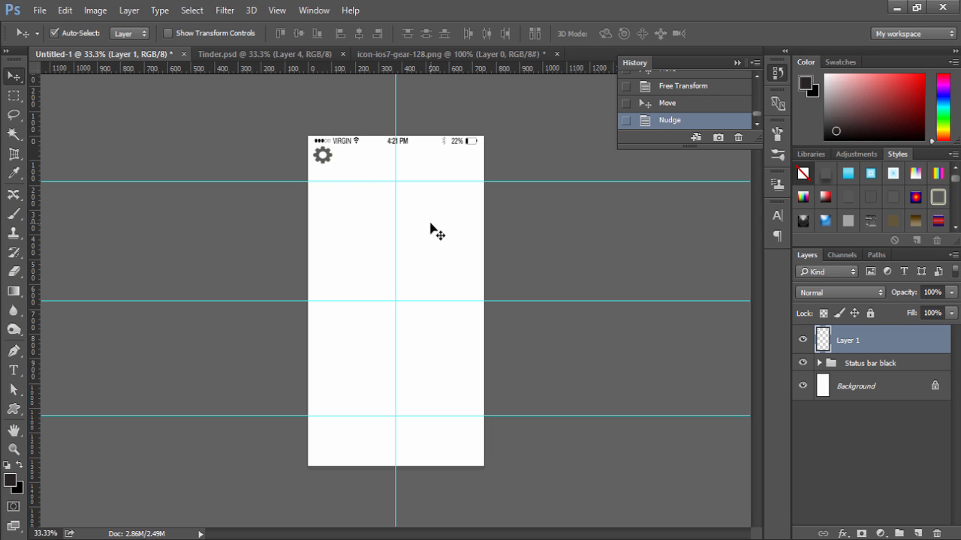
key("Right")
key("Right")
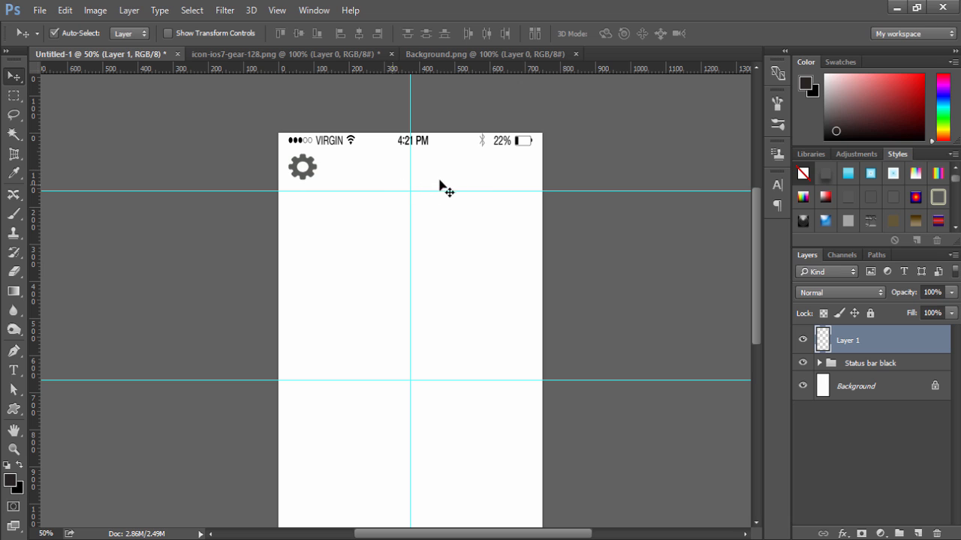
- Examine the Chalet Medium font page in the web browser and, back in Photoshop, the tinder logo in Background.png
key("t")
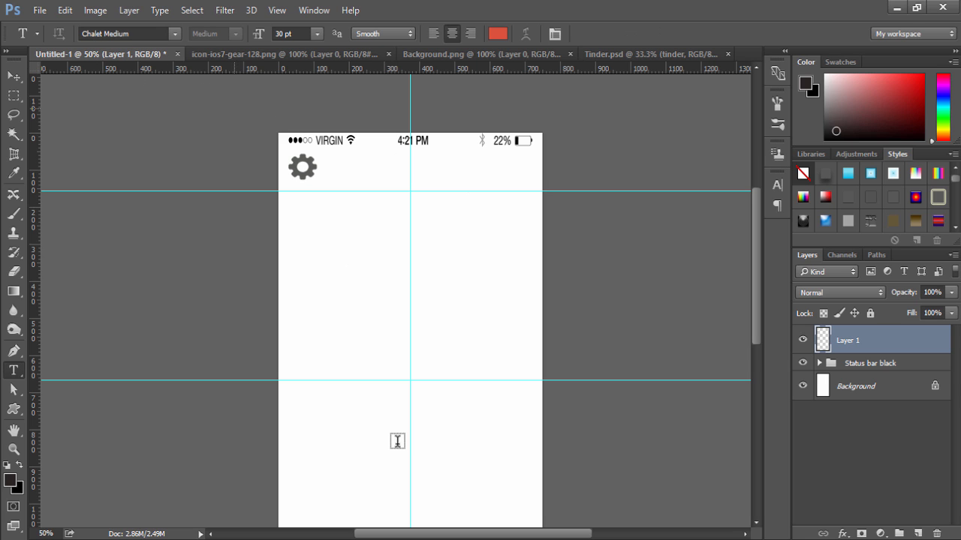
key("alt+Tab")
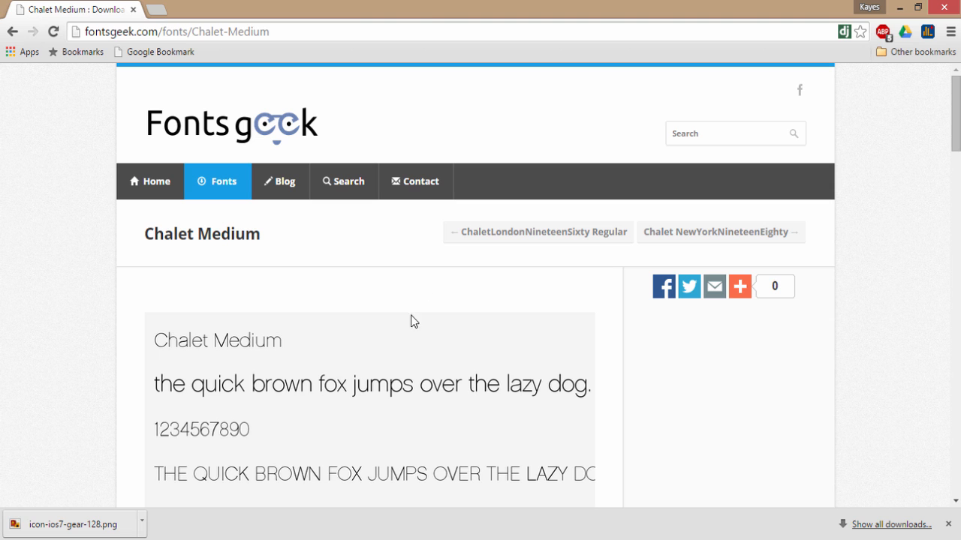
scroll(379, 335, "down", 3)
scroll(381, 335, "up", 2)
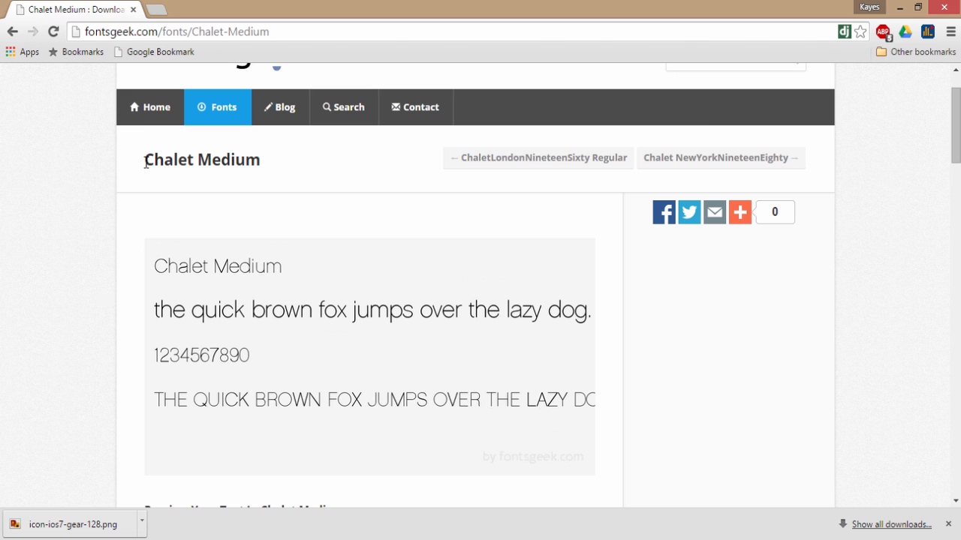
left_click_drag(146, 163, 268, 208)
left_click(265, 225)
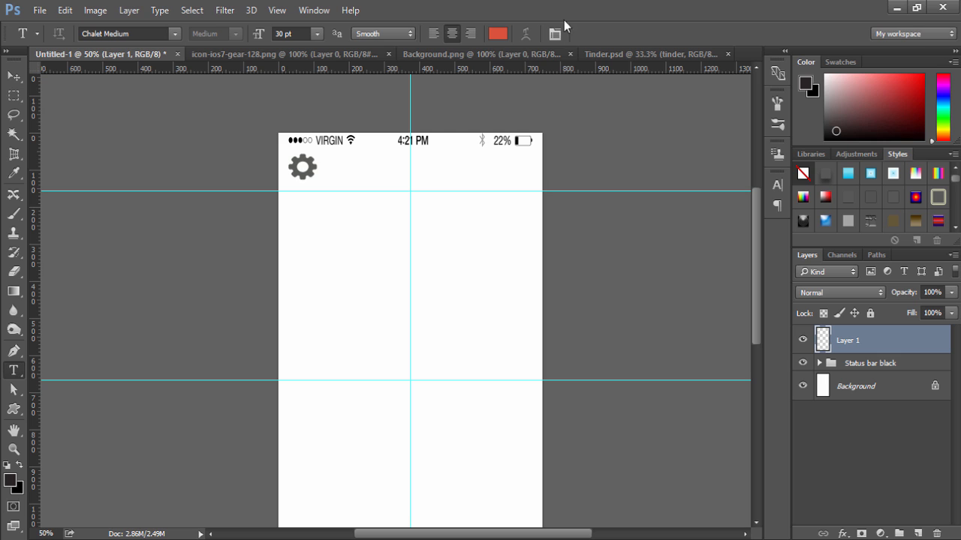
left_click(473, 55)
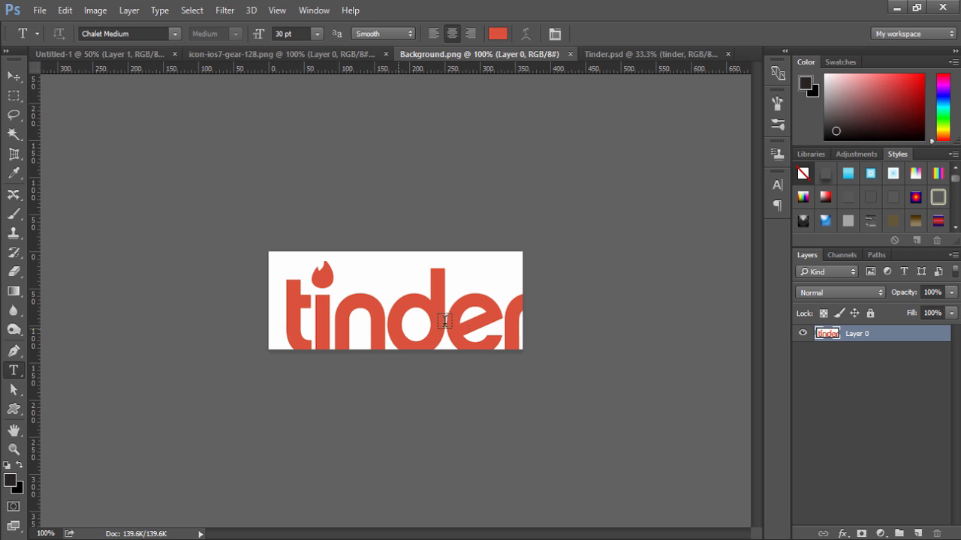
- Add the text "tinder" in red 30 pt Chalet Medium beside the gear icon in the Untitled-1 document
left_click(117, 58)
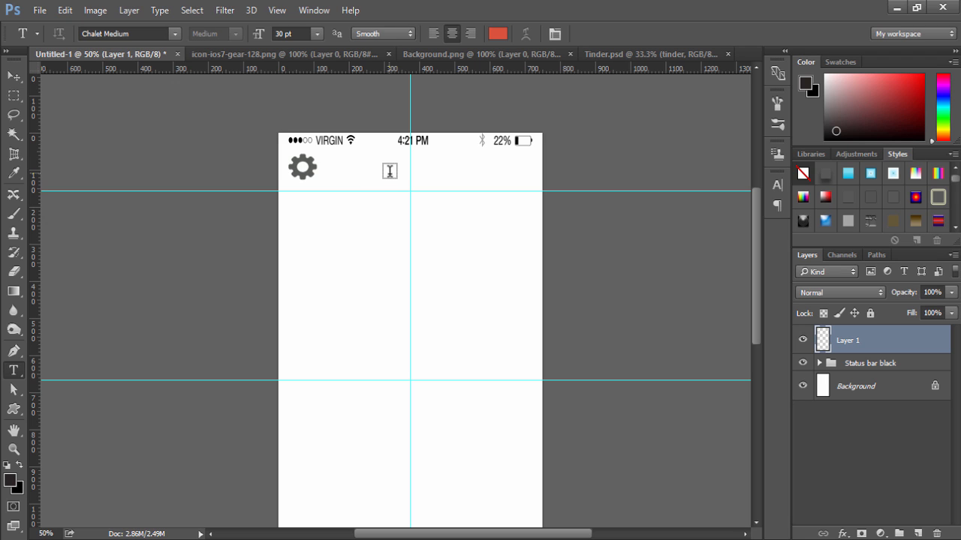
left_click(390, 171)
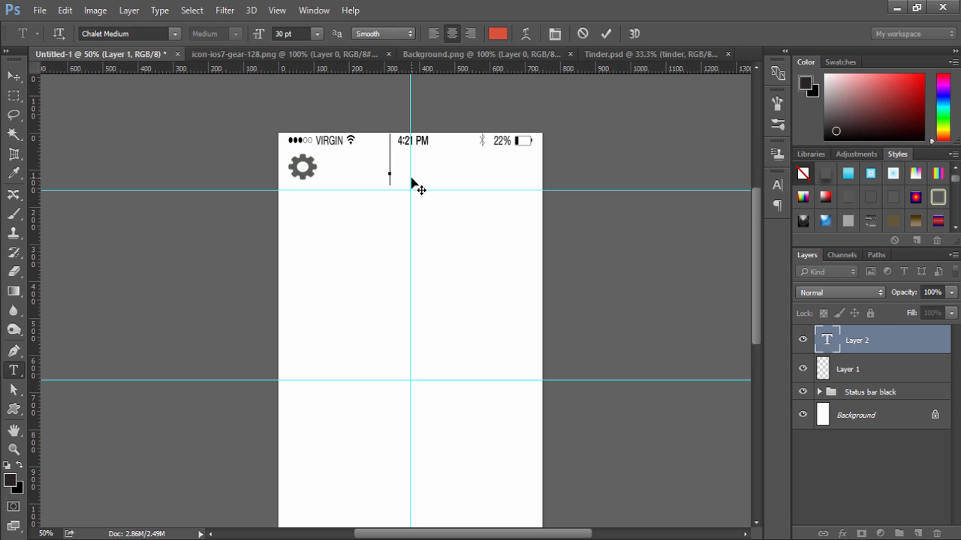
type("tinder")
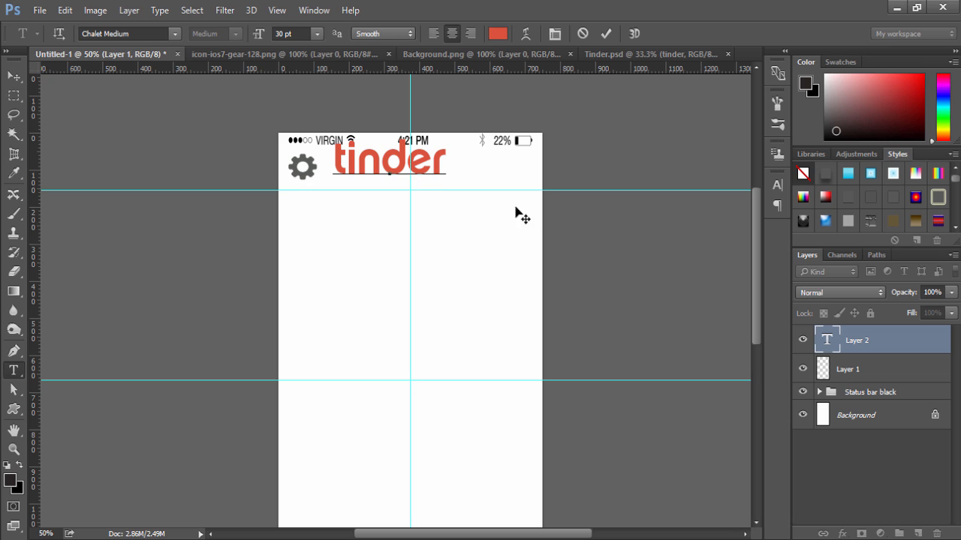
left_click(605, 34)
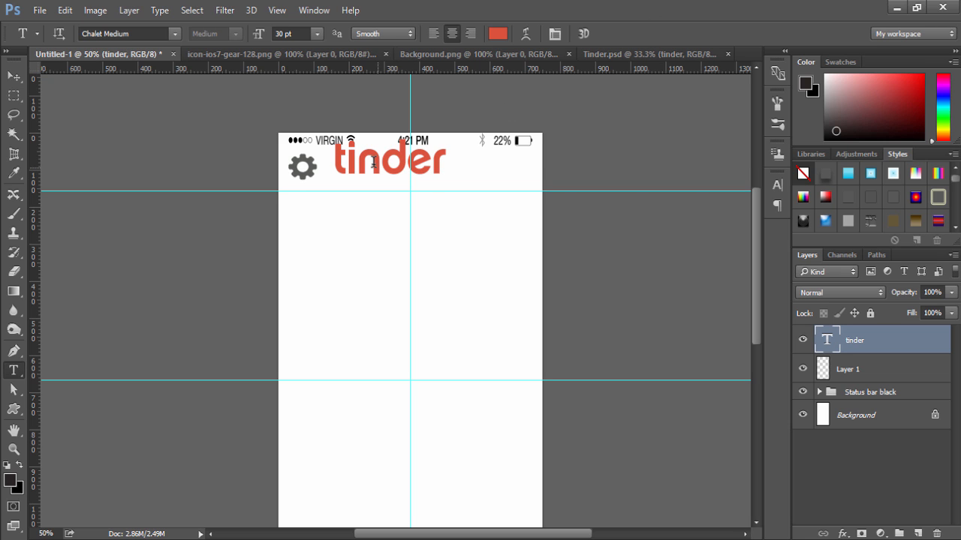
- Move the tinder text beneath the status bar time and reduce its height with Free Transform to fit the header
key("v")
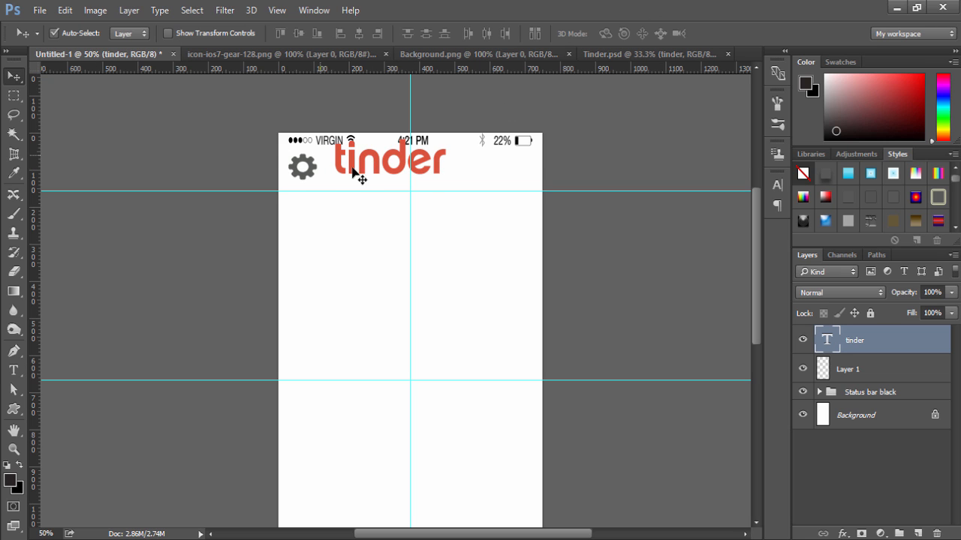
left_click_drag(379, 160, 406, 174)
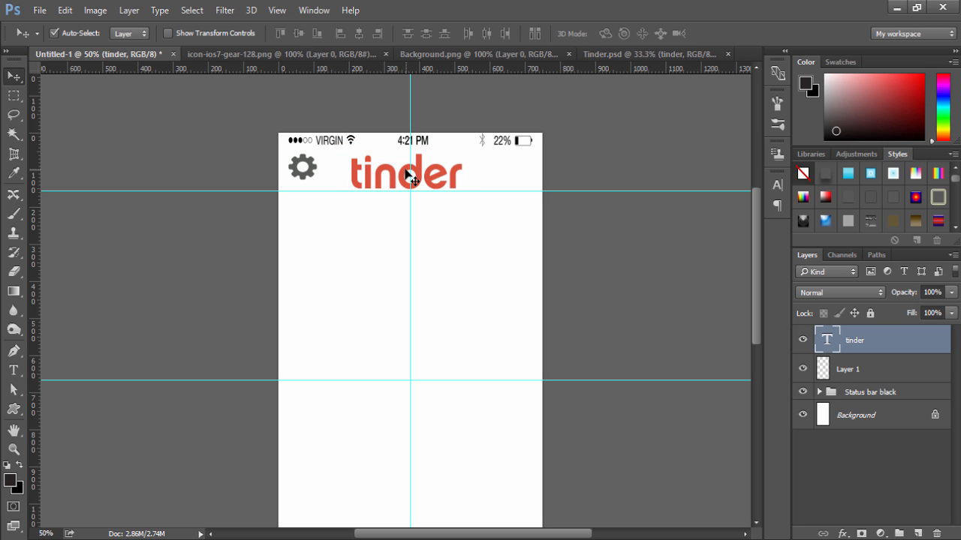
key("ctrl")
key("ctrl+t")
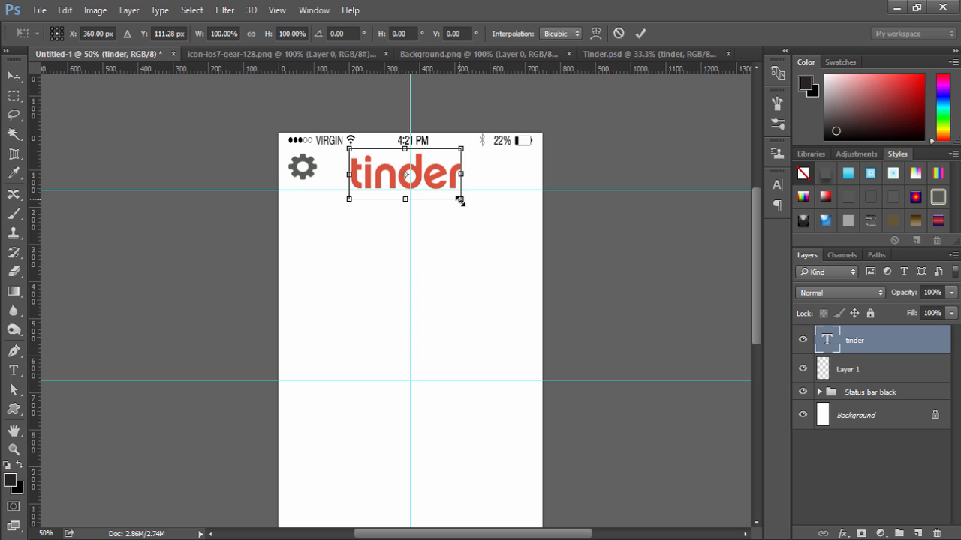
left_click_drag(455, 194, 399, 167)
left_click(640, 34)
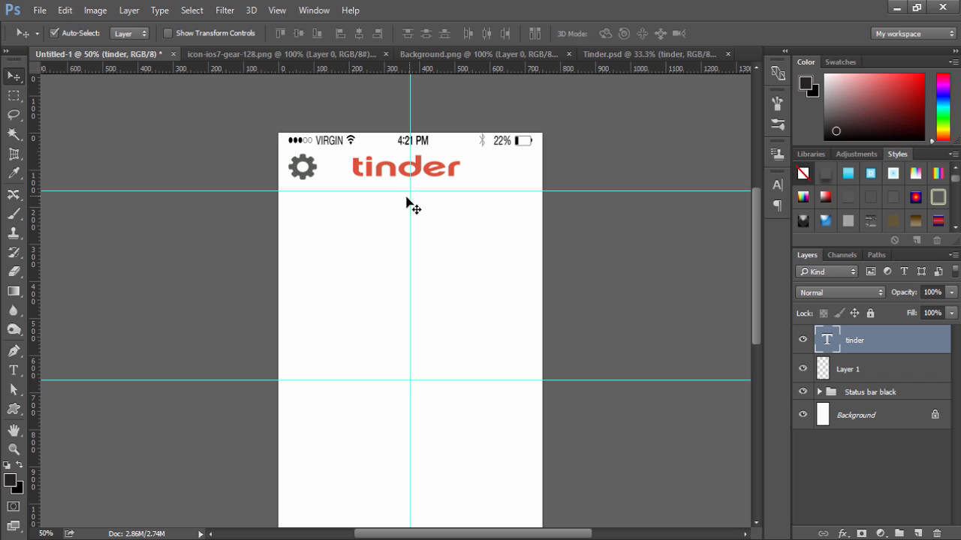
- Nudge the tinder text slightly to the left around the vertical centre guide
key("Left")
key("Left")
key("Left")
key("Left")
key("Left")
key("Left")
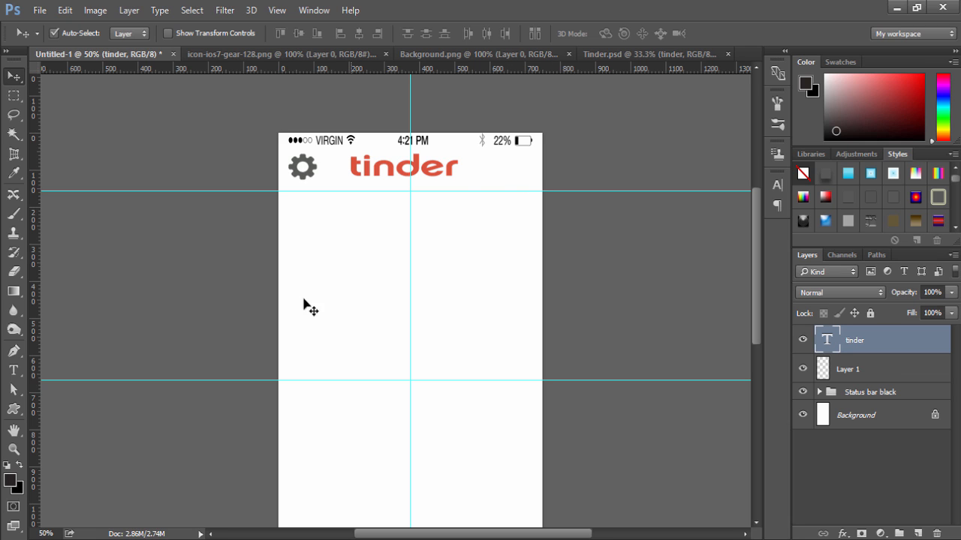
- Draw an oval speech bubble custom shape, about 86 by 80 px, beneath the battery indicator opposite the gear icon
left_click(15, 413)
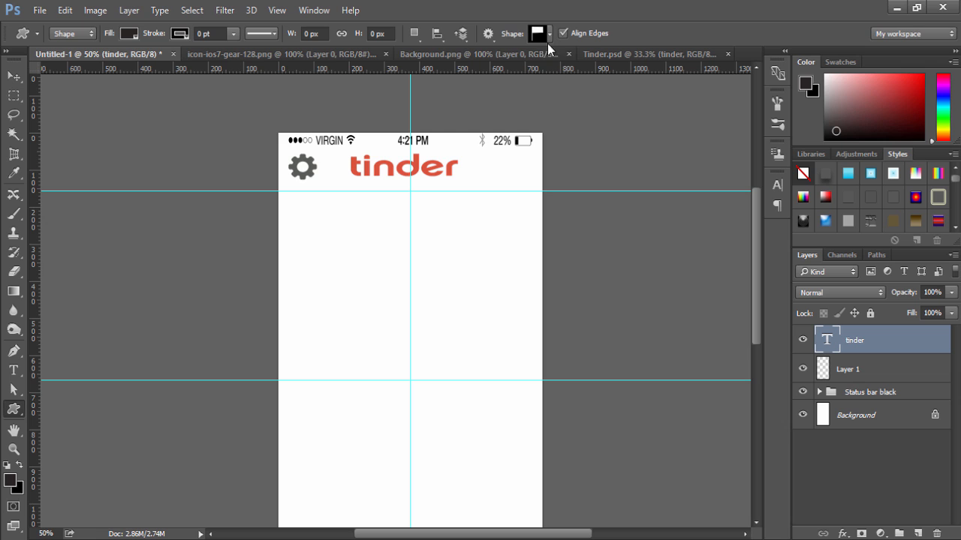
left_click(549, 34)
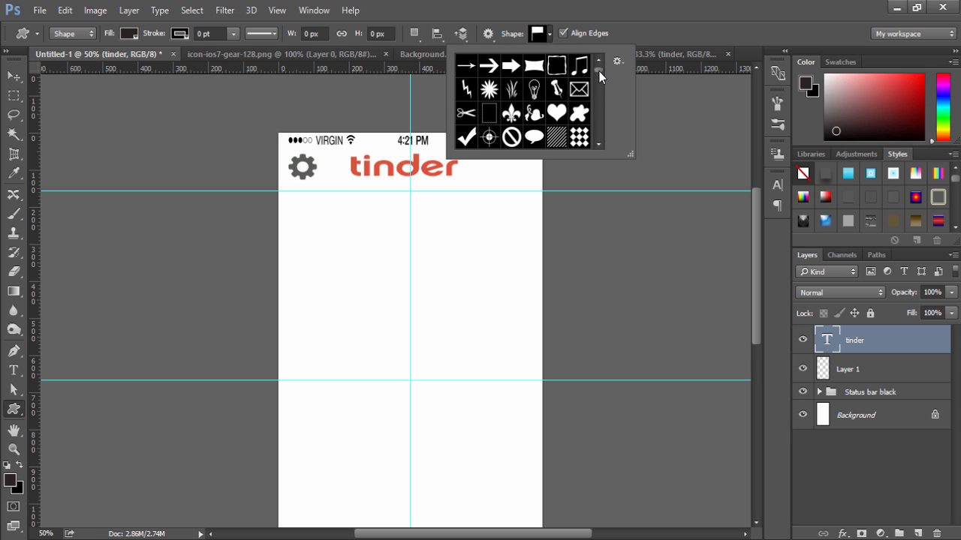
scroll(599, 69, "down", 5)
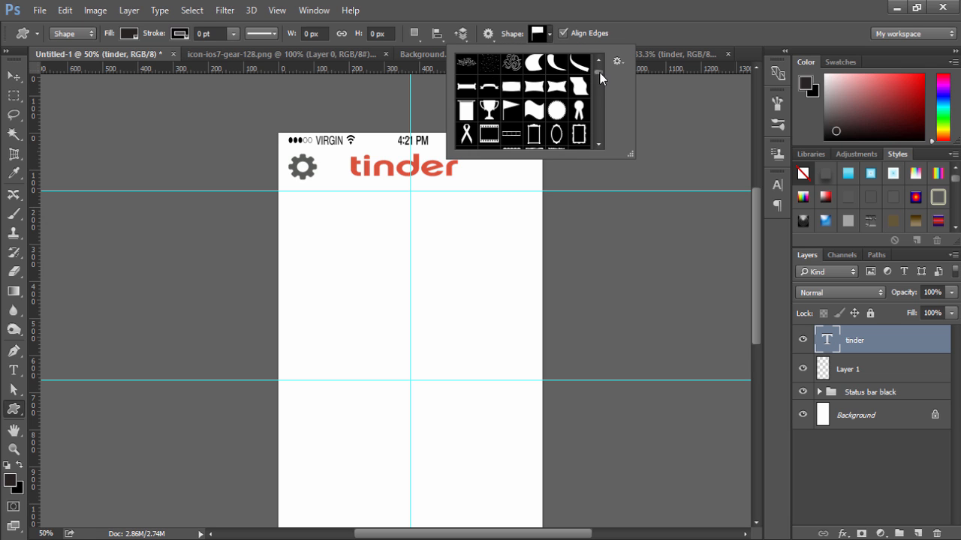
left_click_drag(600, 69, 598, 66)
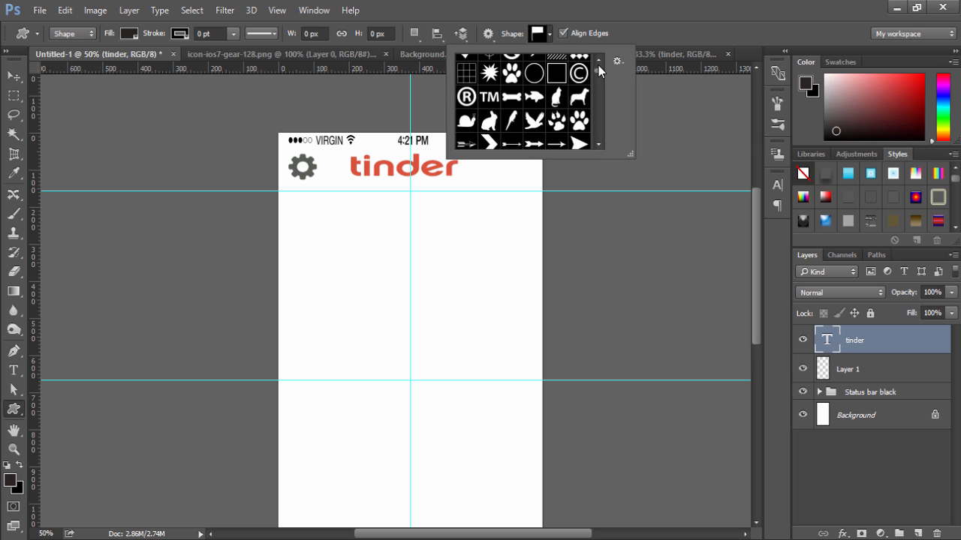
left_click(598, 144)
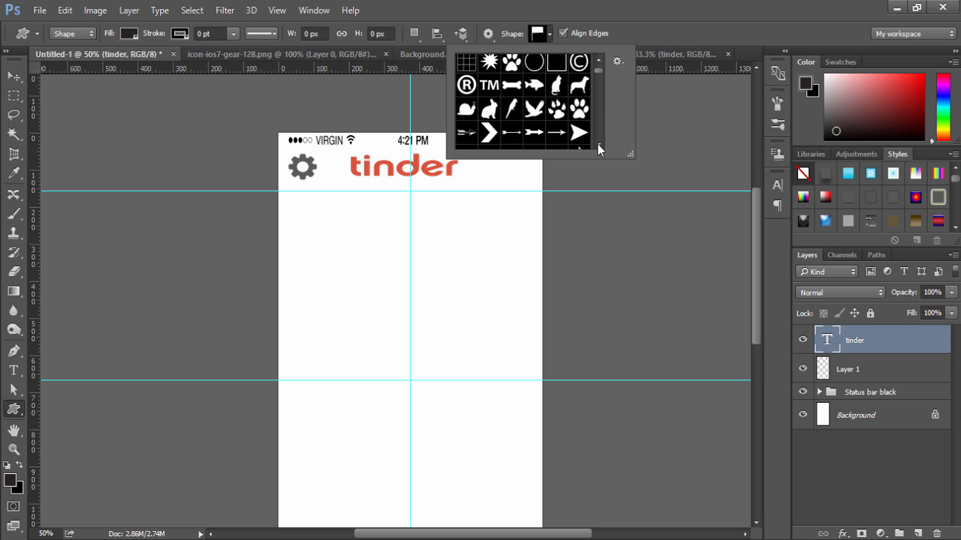
left_click(598, 144)
left_click(598, 144)
left_click(599, 144)
left_click(598, 144)
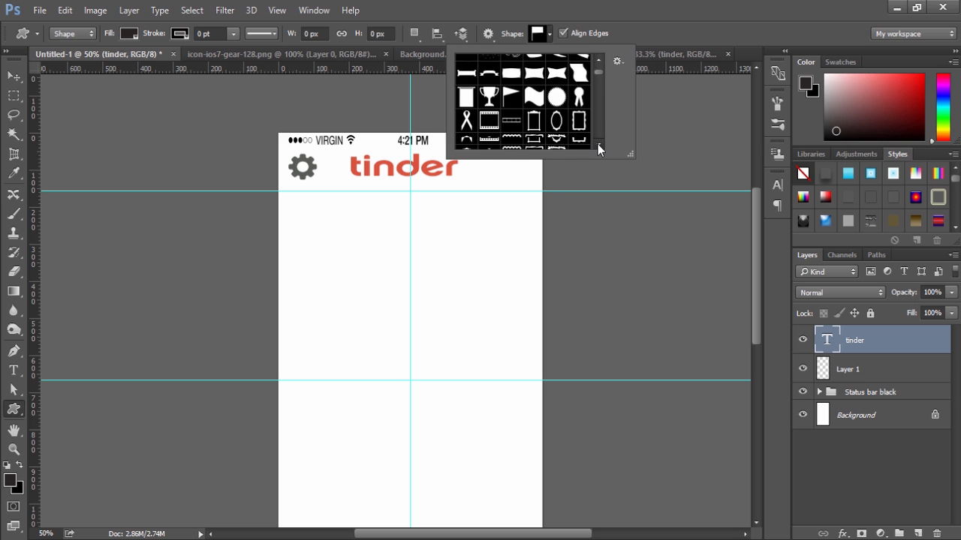
left_click(599, 144)
left_click(598, 144)
left_click(598, 145)
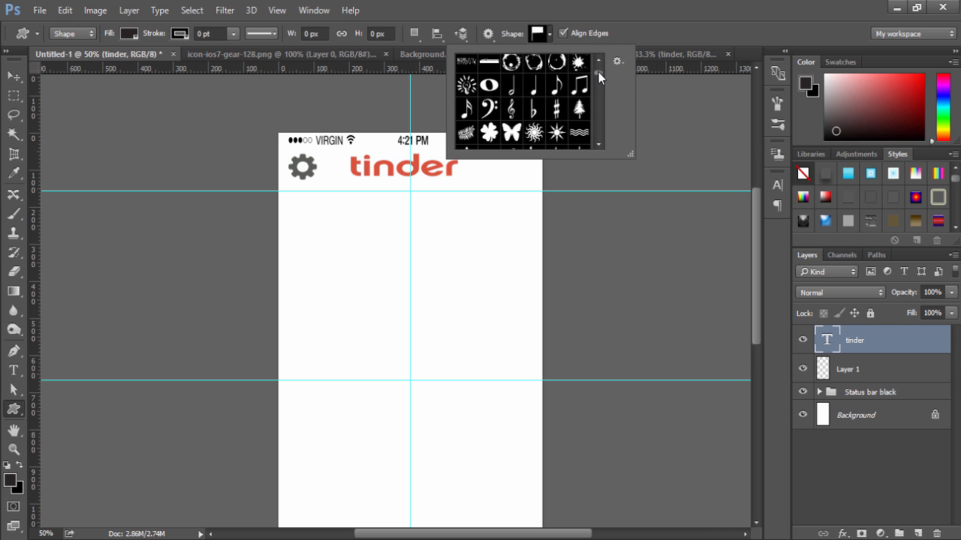
left_click_drag(598, 73, 598, 81)
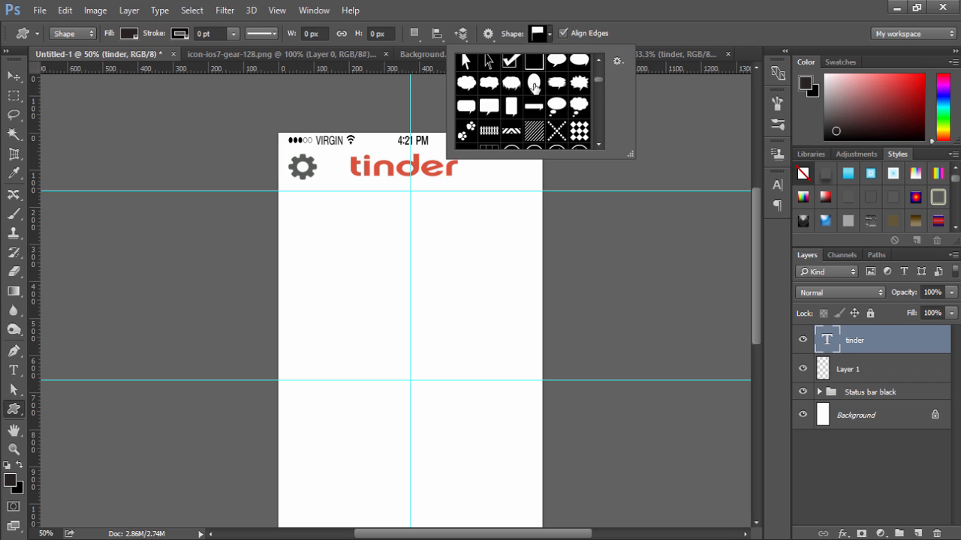
left_click(534, 83)
left_click(549, 34)
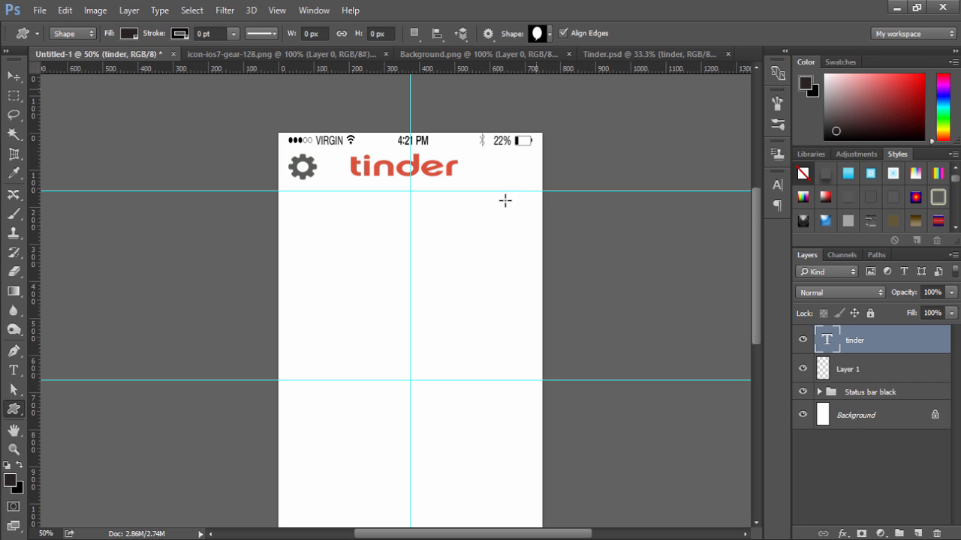
left_click_drag(503, 159, 527, 183)
key("space")
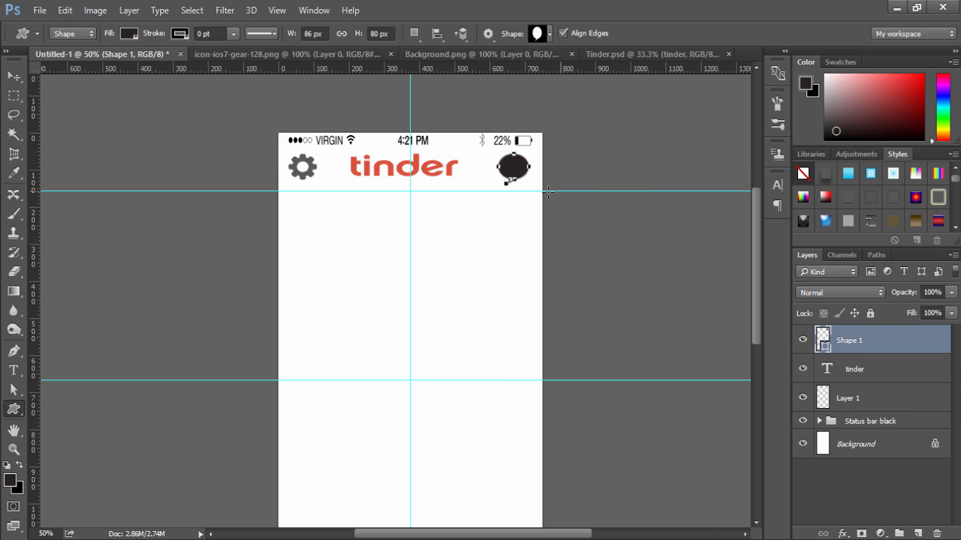
- Draw a second, smaller speech bubble about 40 by 52 px and move it closer to the large bubble's lower right
left_click_drag(530, 187, 542, 196)
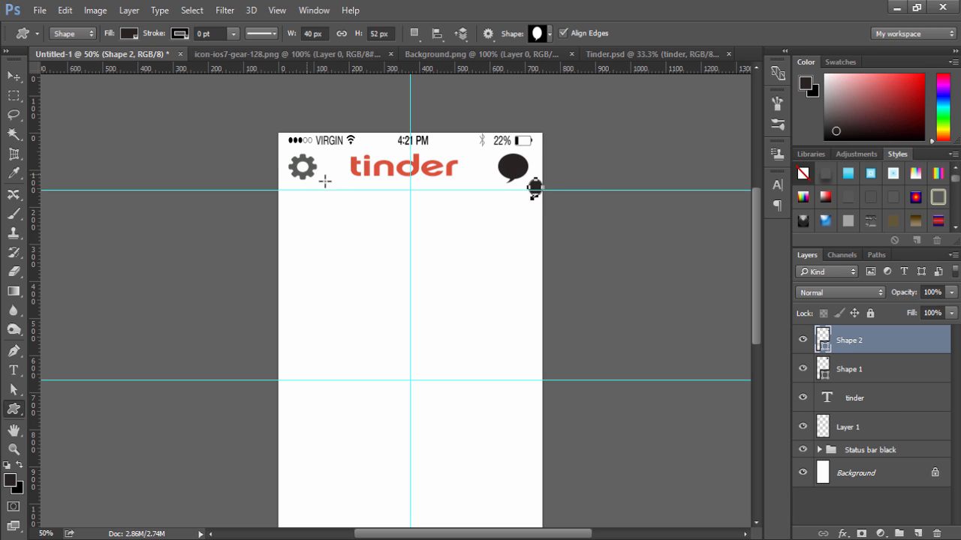
left_click(13, 78)
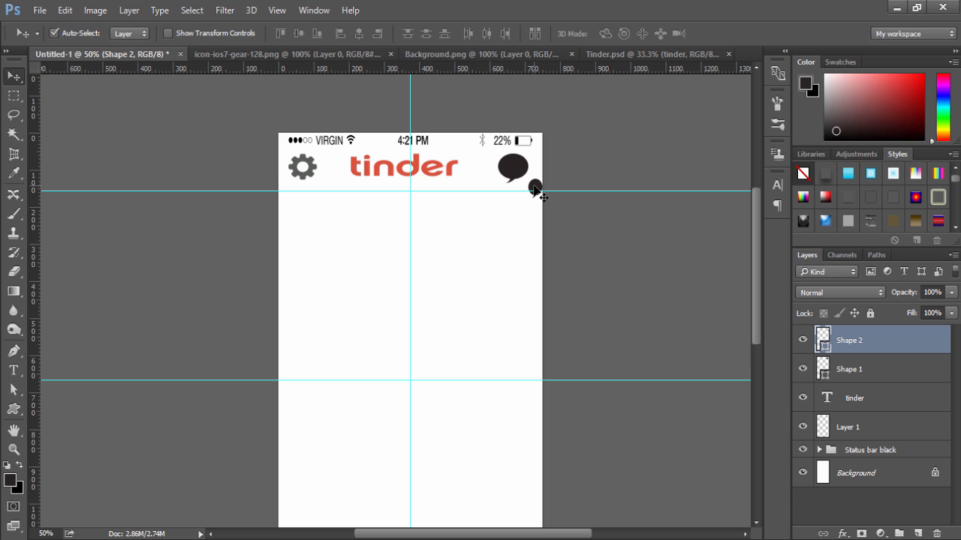
left_click_drag(535, 188, 531, 182)
- Change the fill of the large speech bubble to the brownish grey from the recently used colors
left_click(524, 180)
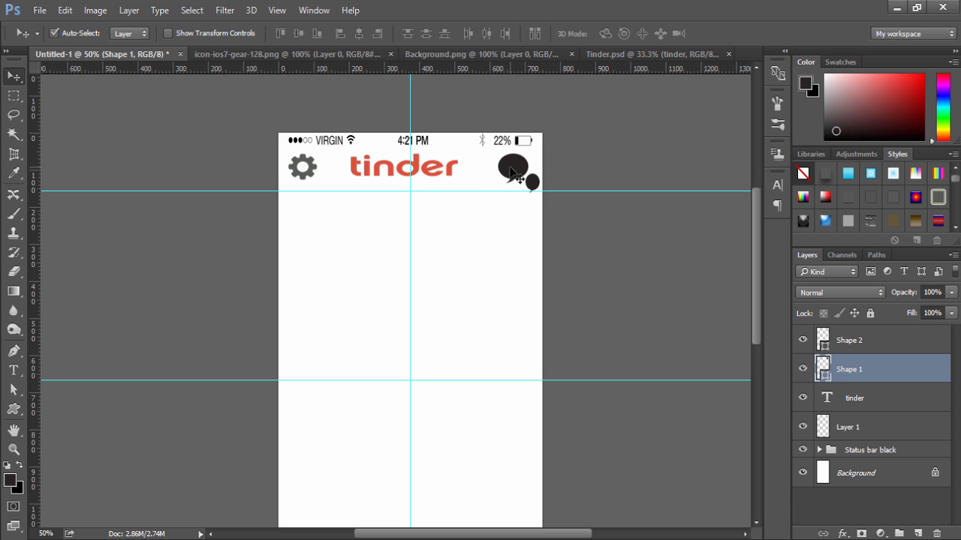
left_click(14, 410)
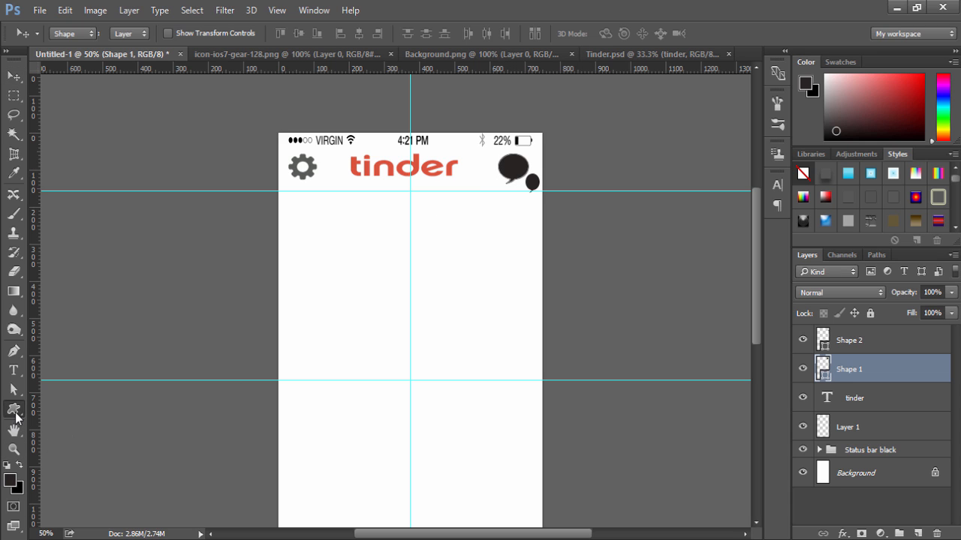
left_click(129, 33)
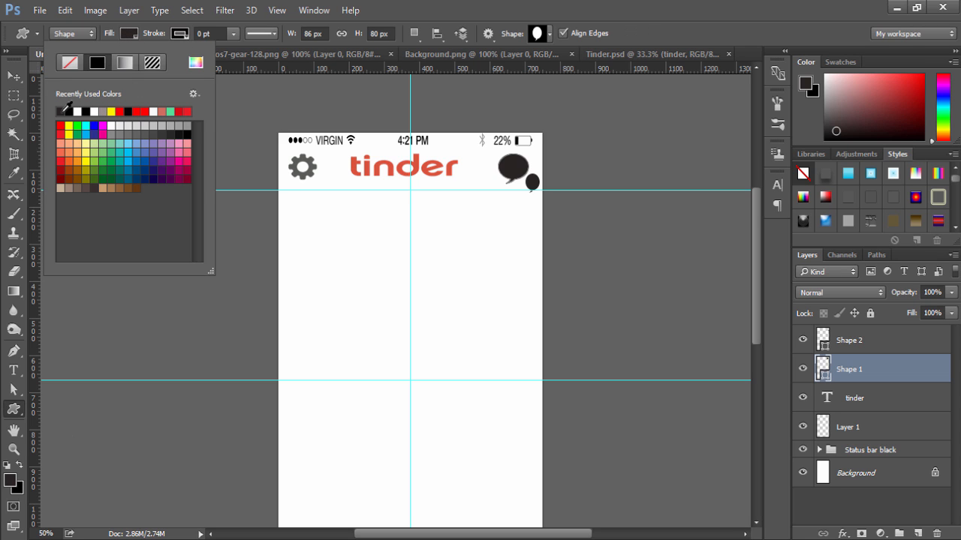
left_click(103, 111)
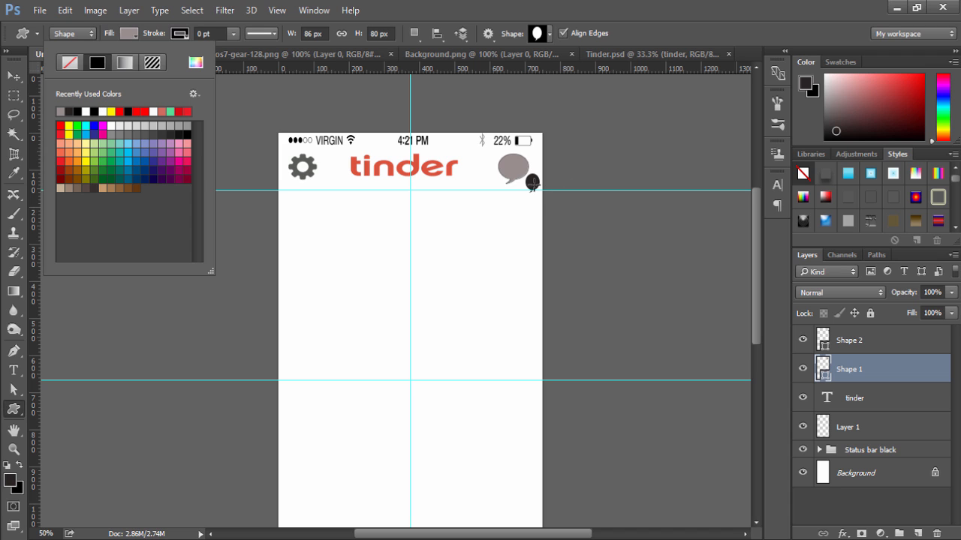
key("Escape")
- Fill the small speech bubble with the same brownish grey as the large one
key("v")
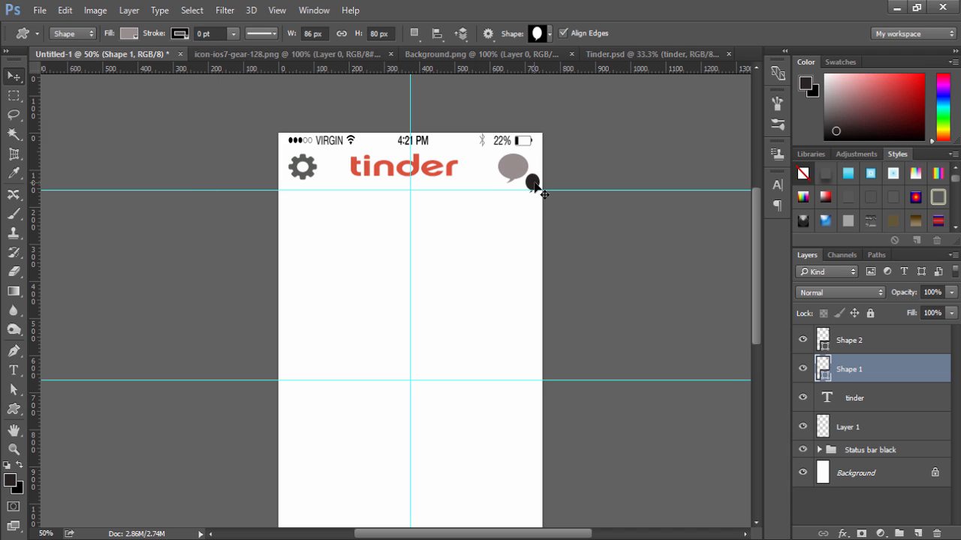
left_click(532, 184)
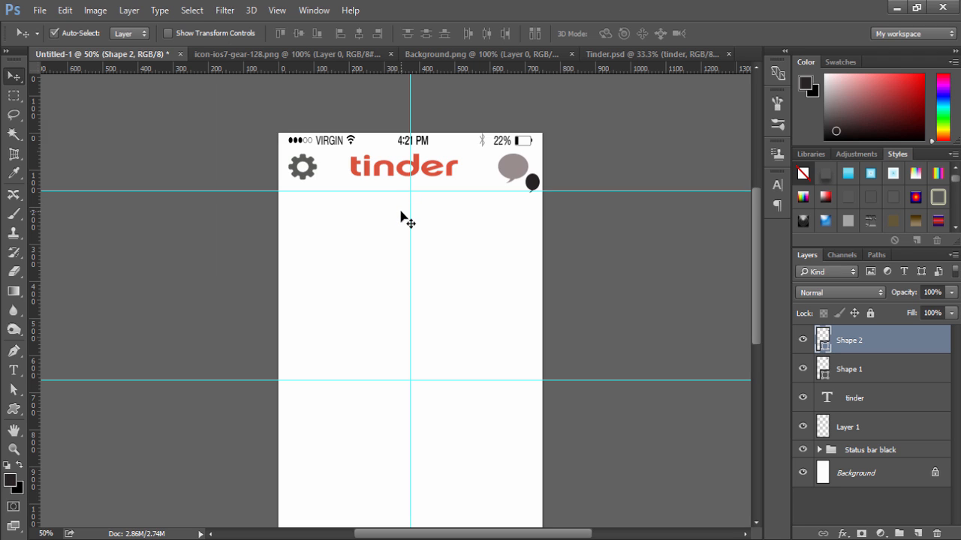
key("u")
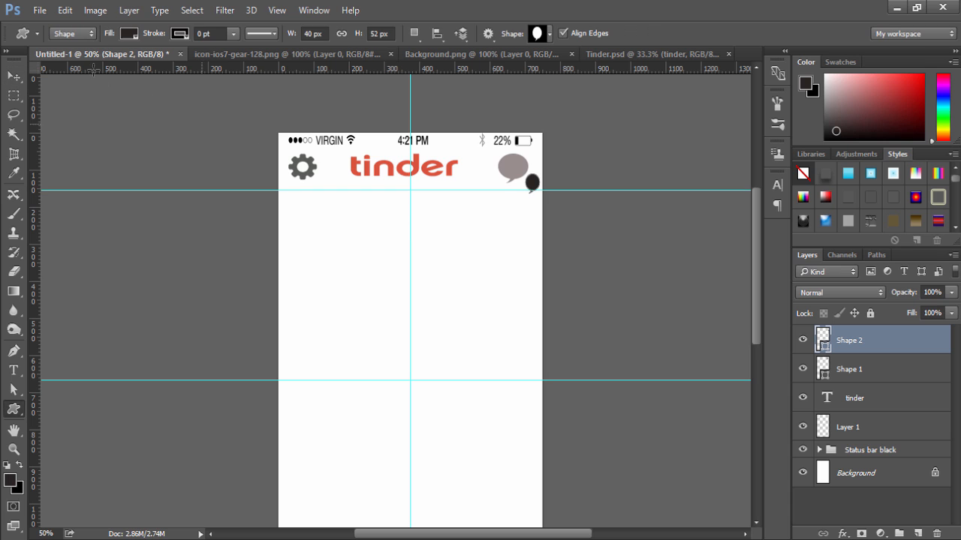
left_click(129, 34)
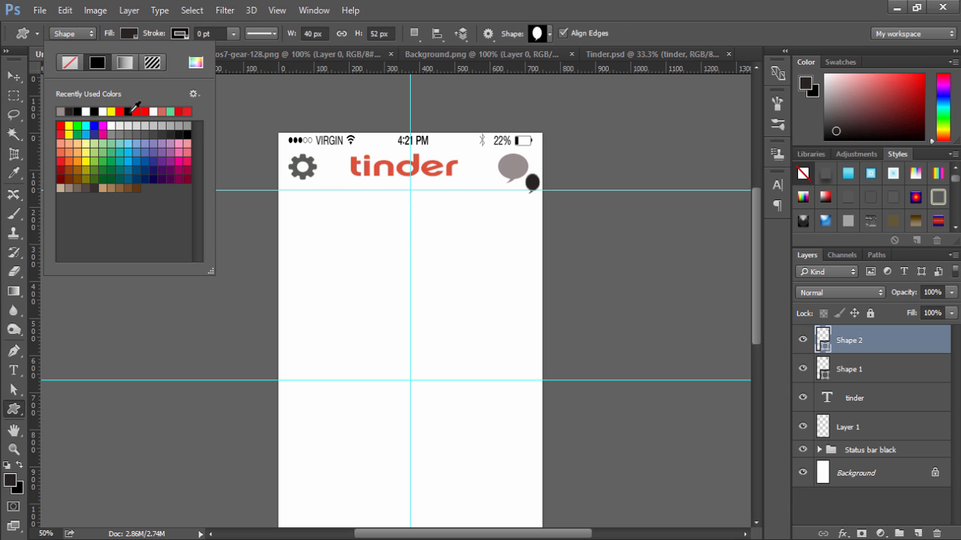
left_click(70, 112)
left_click(69, 111)
left_click(72, 34)
left_click(72, 35)
key("Escape")
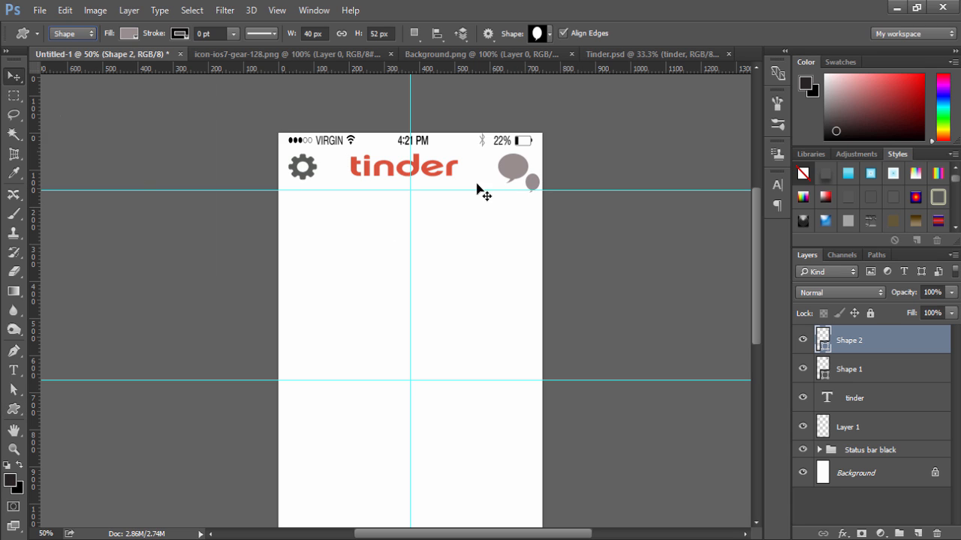
- Overlap the small bubble with the large bubble's lower right edge and rotate it about 72° counterclockwise
key("v")
left_click_drag(531, 185, 525, 181)
key("ctrl")
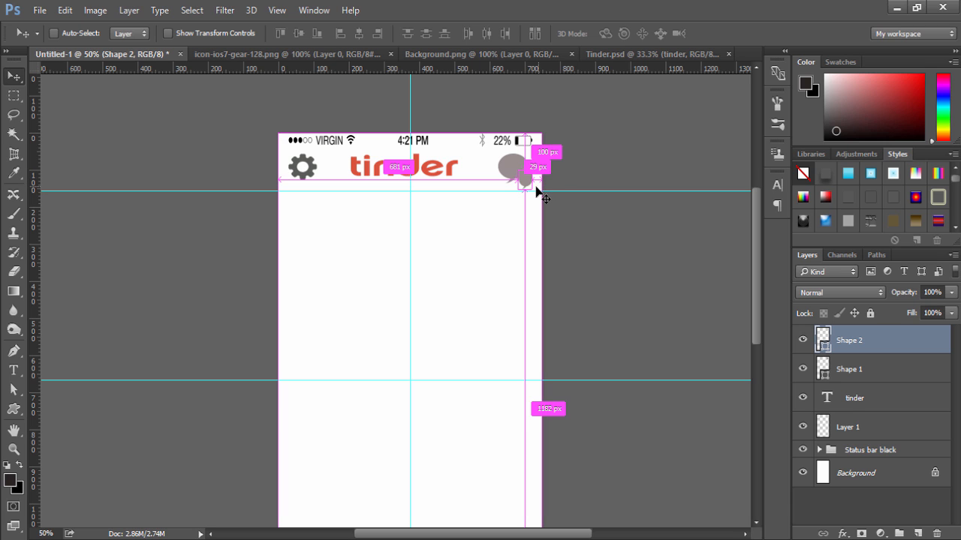
key("ctrl+t")
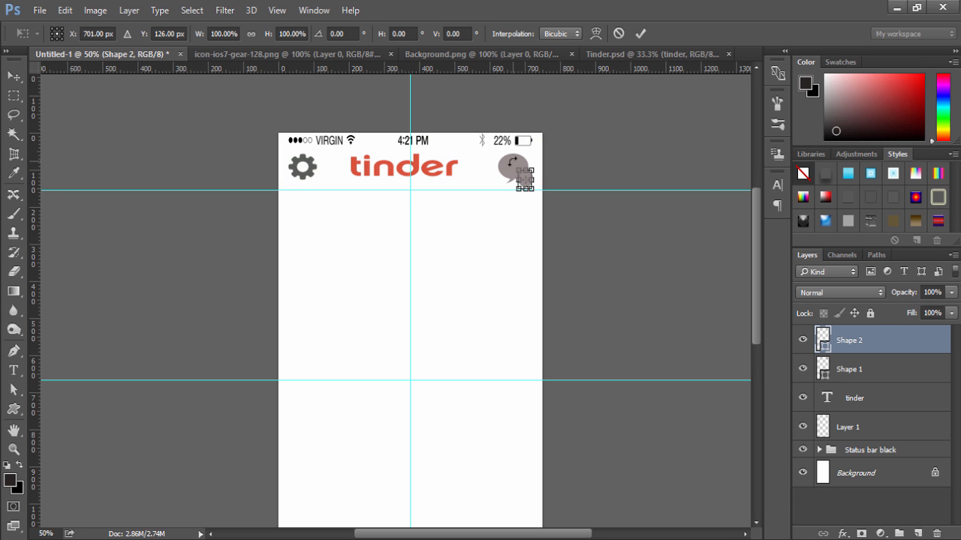
left_click_drag(508, 165, 504, 187)
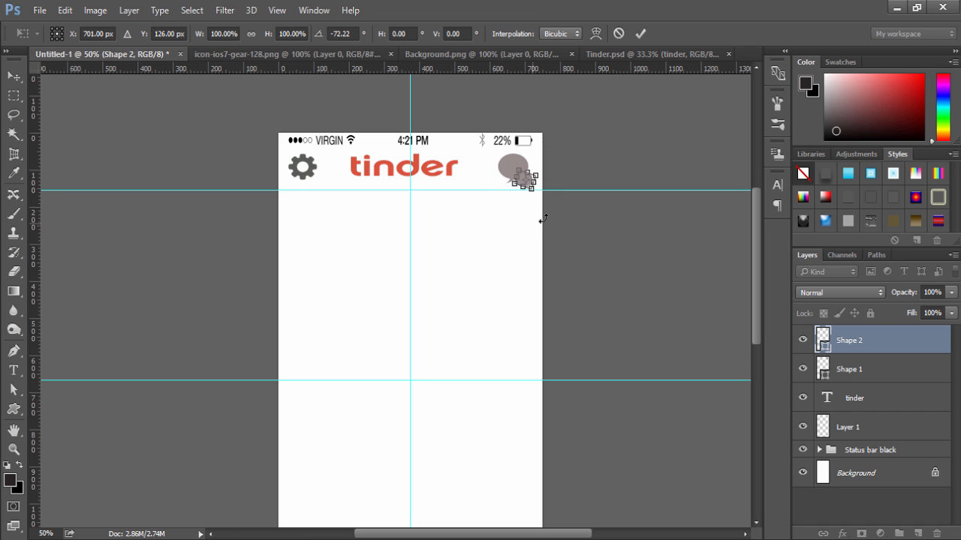
left_click(640, 33)
left_click_drag(523, 187, 524, 182)
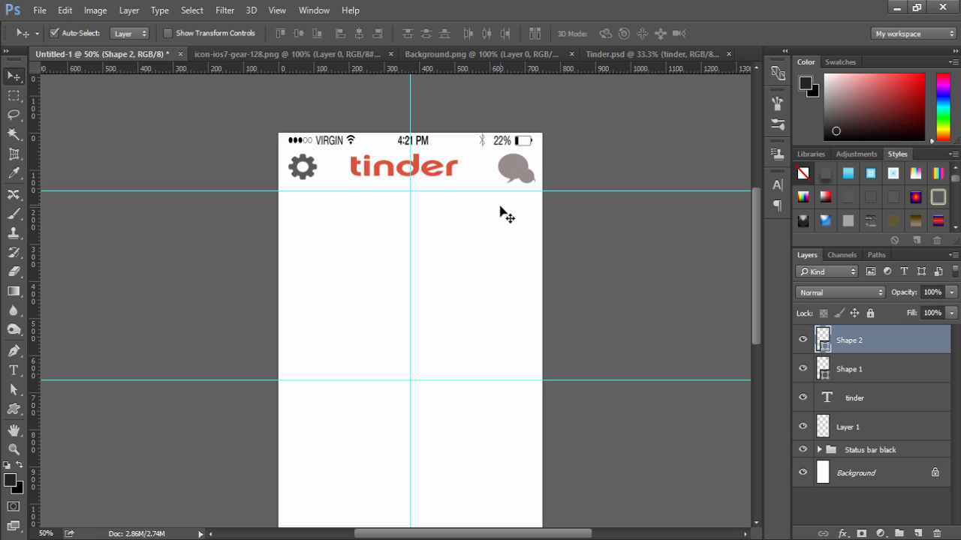
- Give the small speech bubble a white stroke thick enough to separate it from the large bubble
key("u")
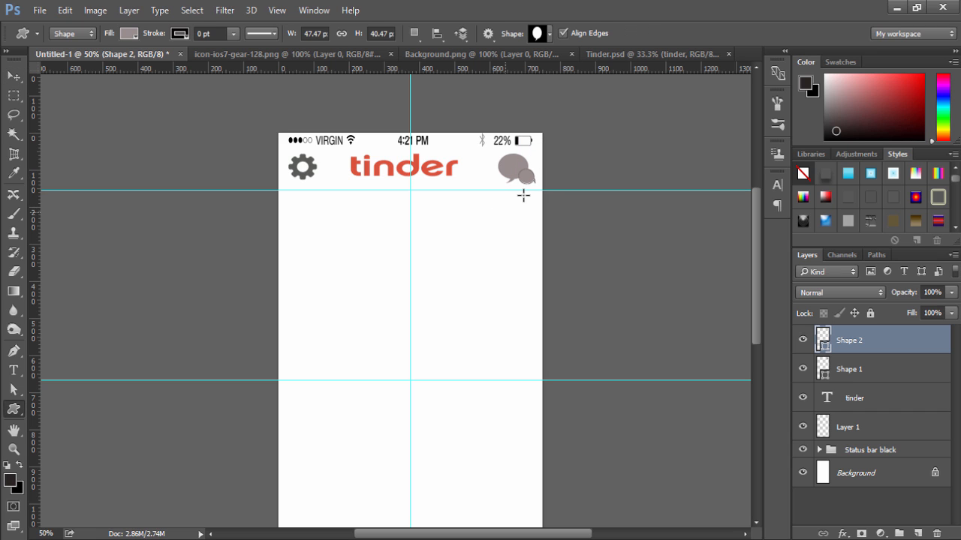
left_click(185, 34)
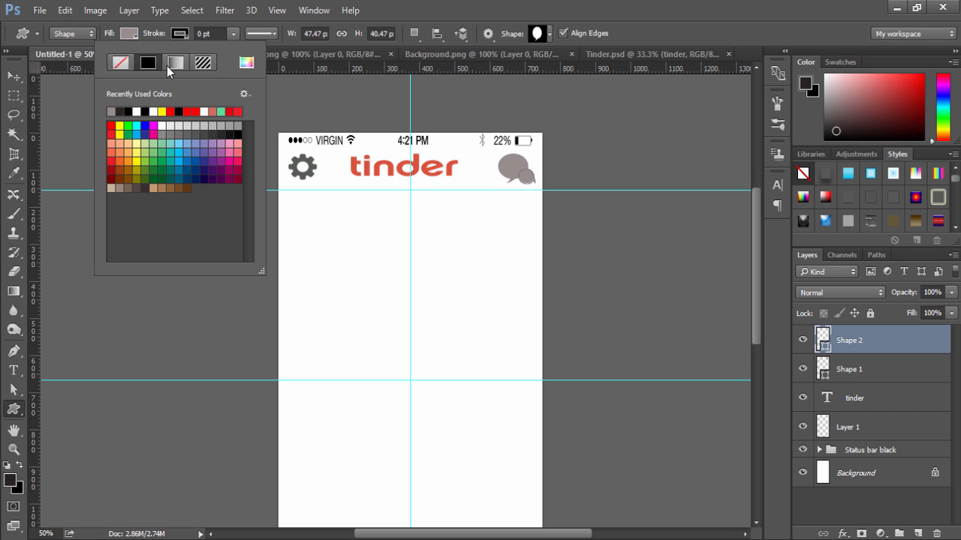
left_click(157, 111)
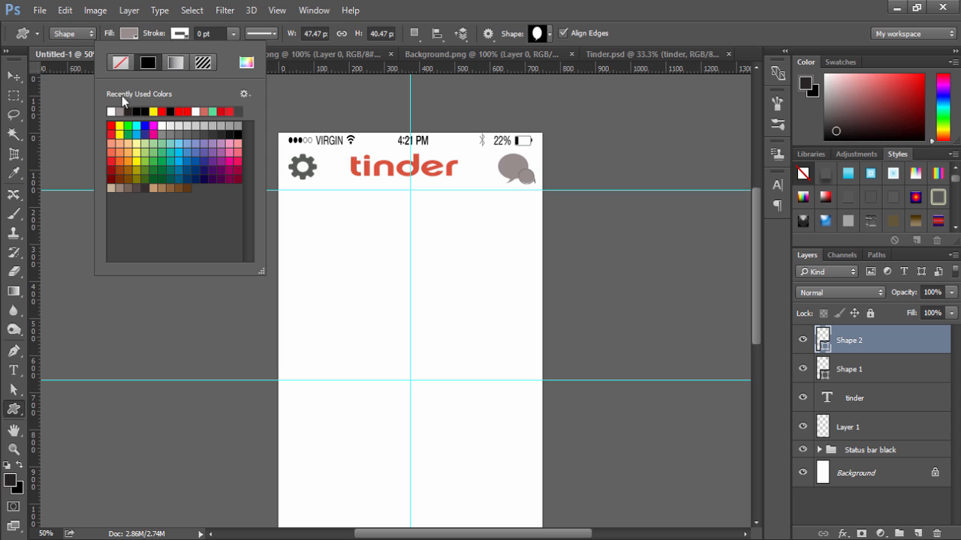
left_click(234, 36)
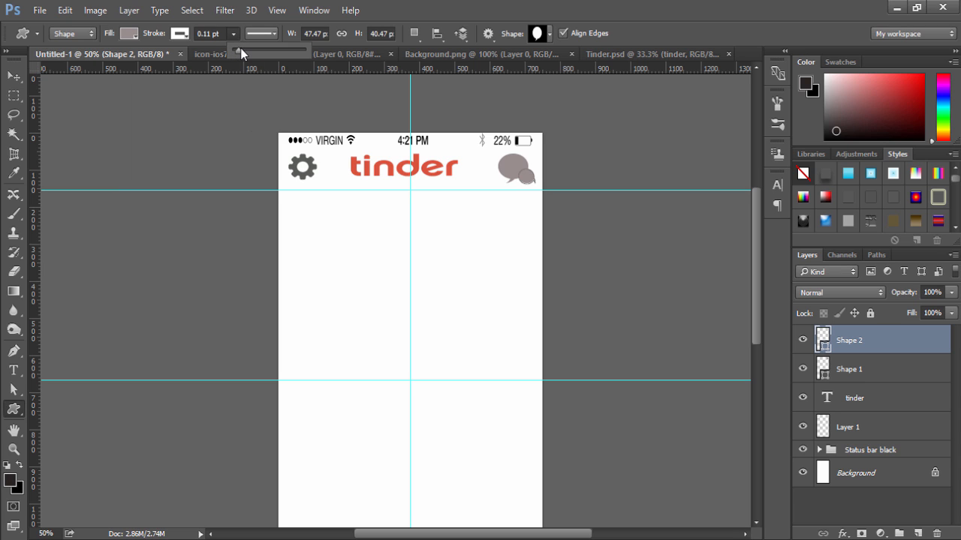
left_click_drag(234, 48, 246, 54)
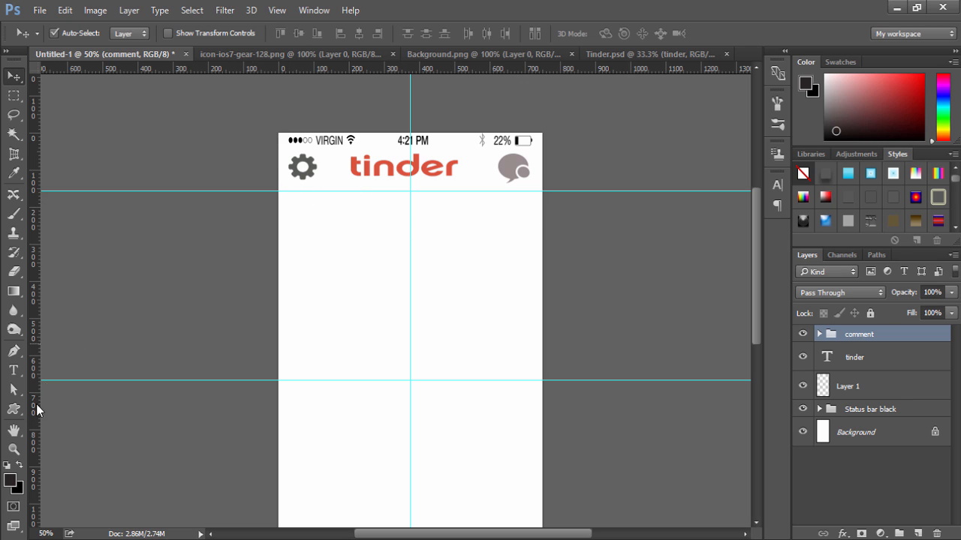
- Draw a 1 px thick horizontal line about 752 px wide across the canvas along the guide beneath the header icons
left_click(14, 409)
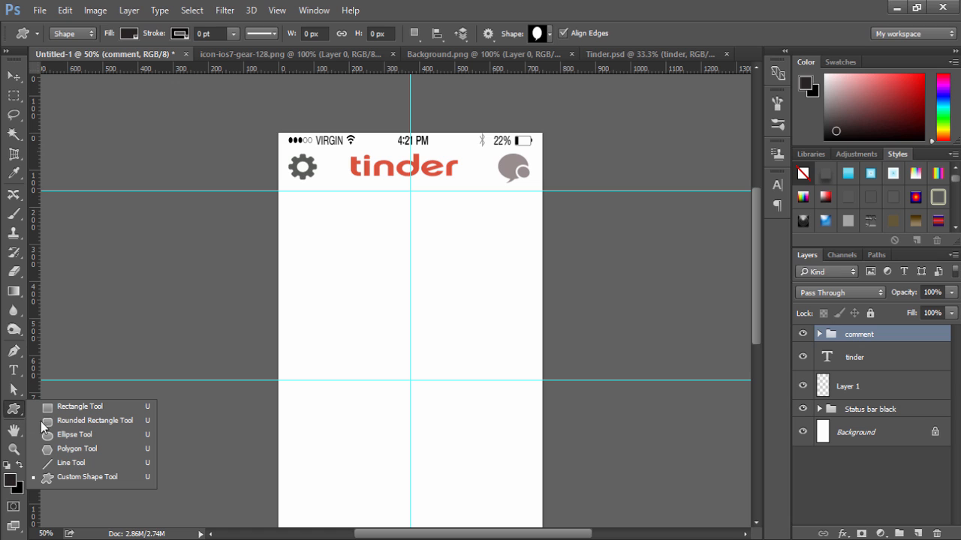
left_click(63, 463)
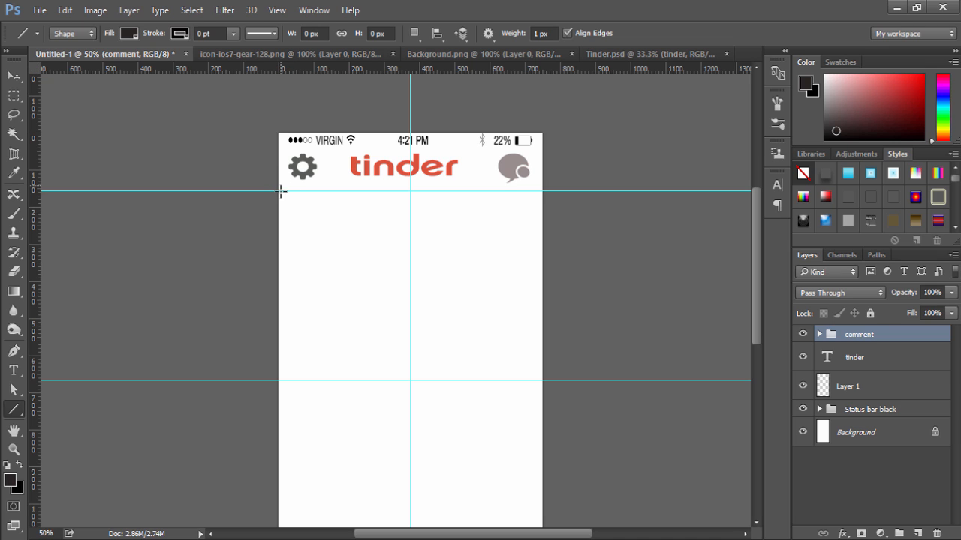
left_click_drag(278, 185, 543, 192)
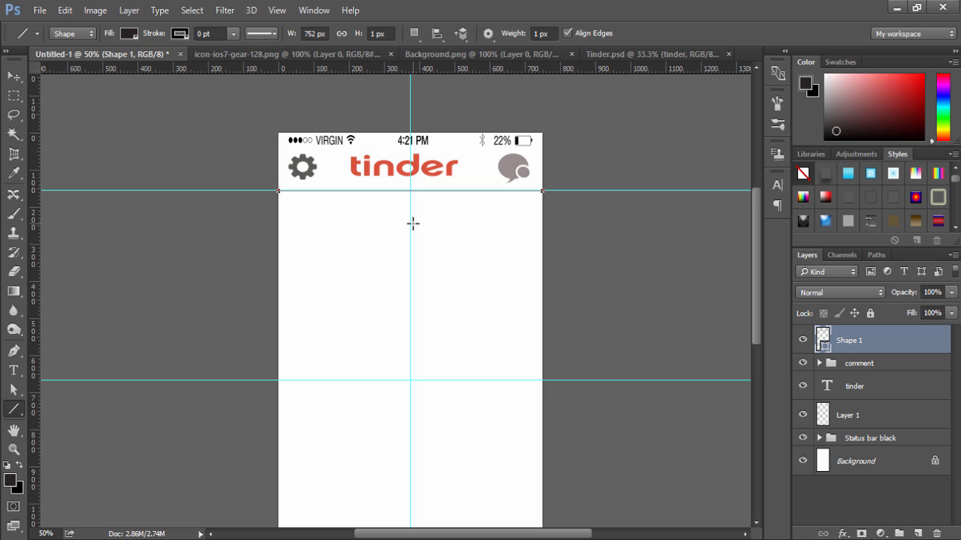
- Nudge the divider line upward so it sits slightly above the header guide
key("v")
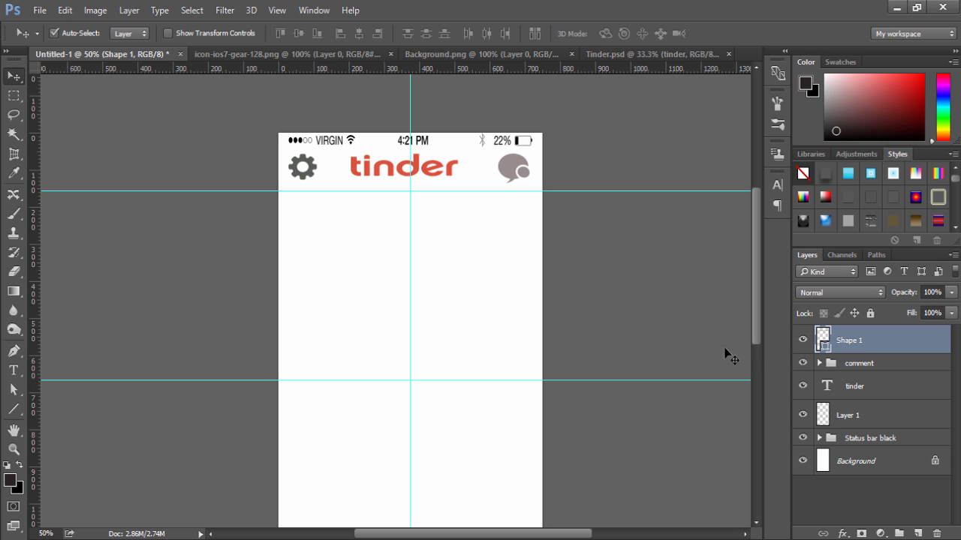
key("Up")
key("Up")
key("Up")
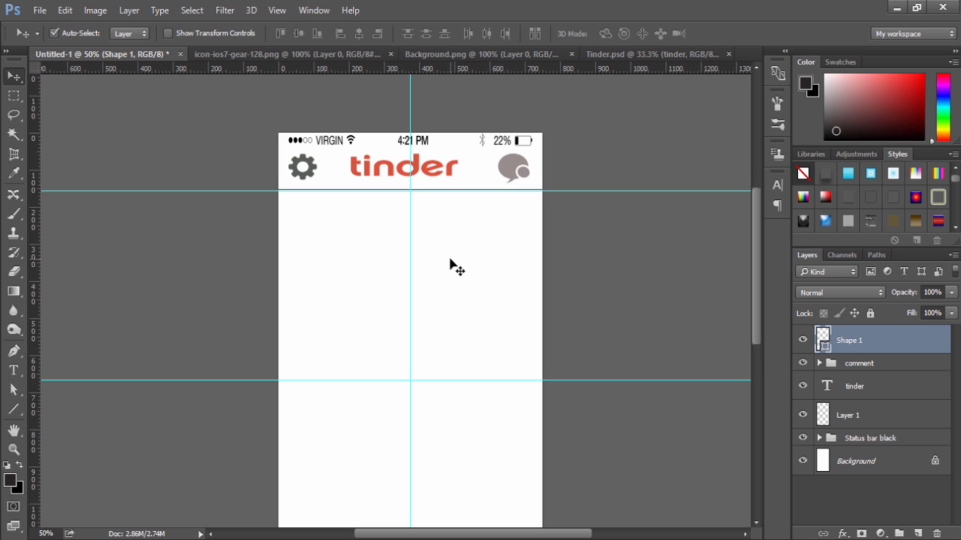
key("Up")
key("Up")
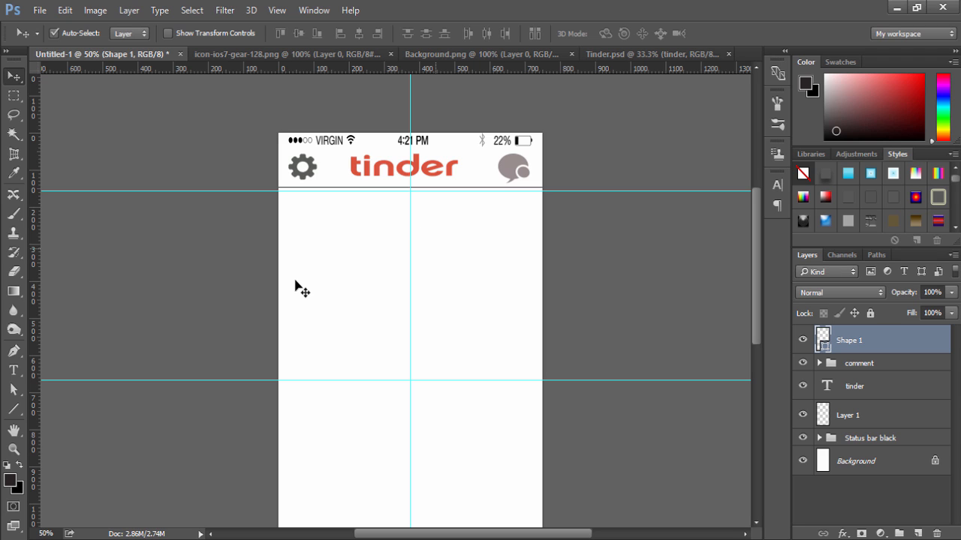
key("Down")
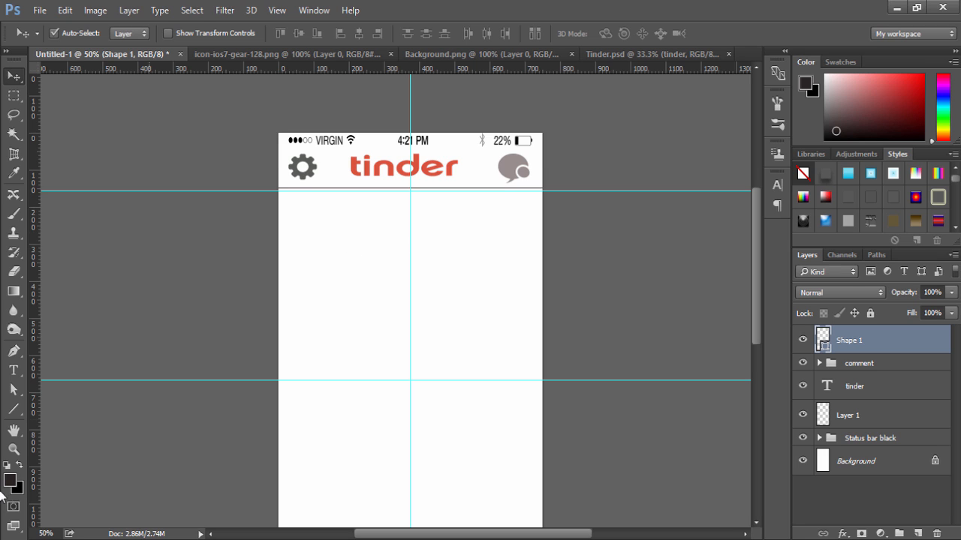
- Give the divider line the brownish grey fill and lower its layer opacity to 52%
left_click(15, 411)
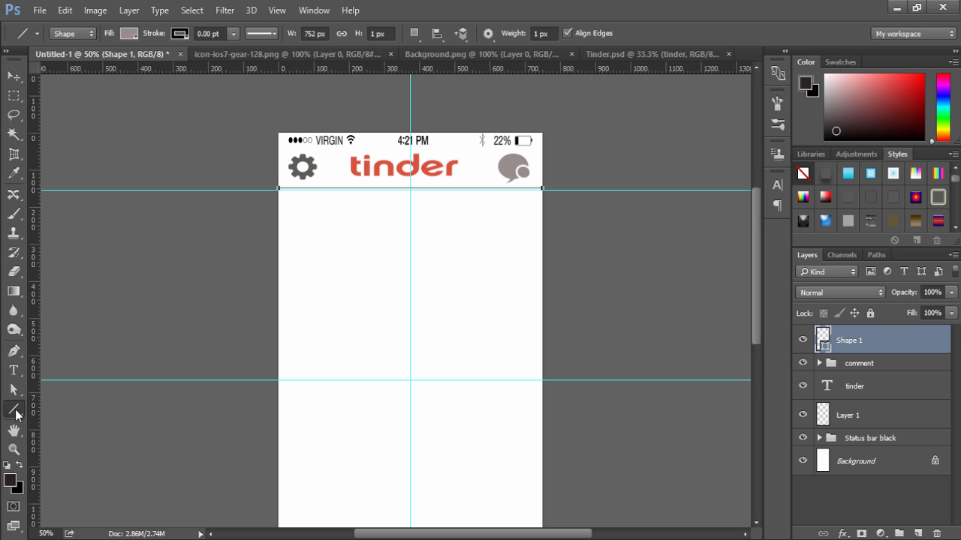
left_click(128, 34)
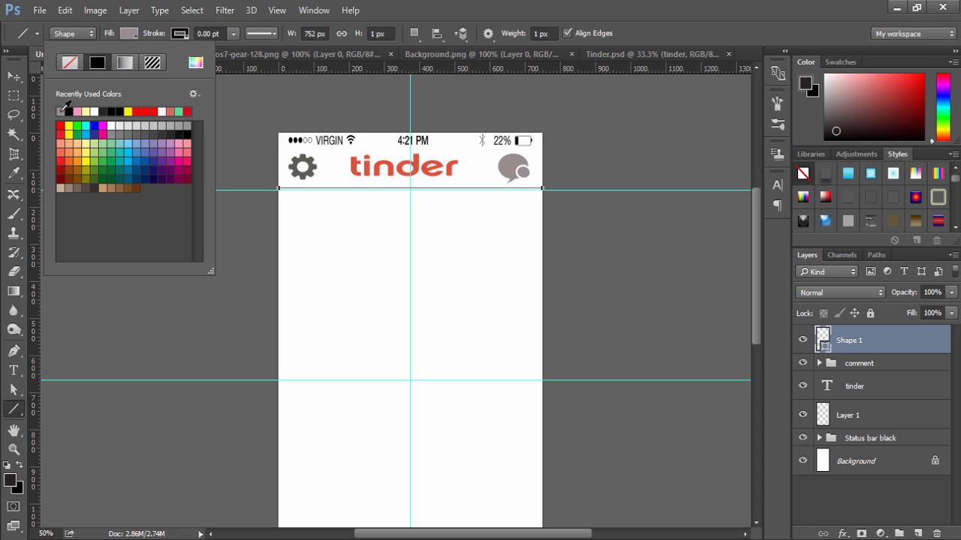
left_click(125, 33)
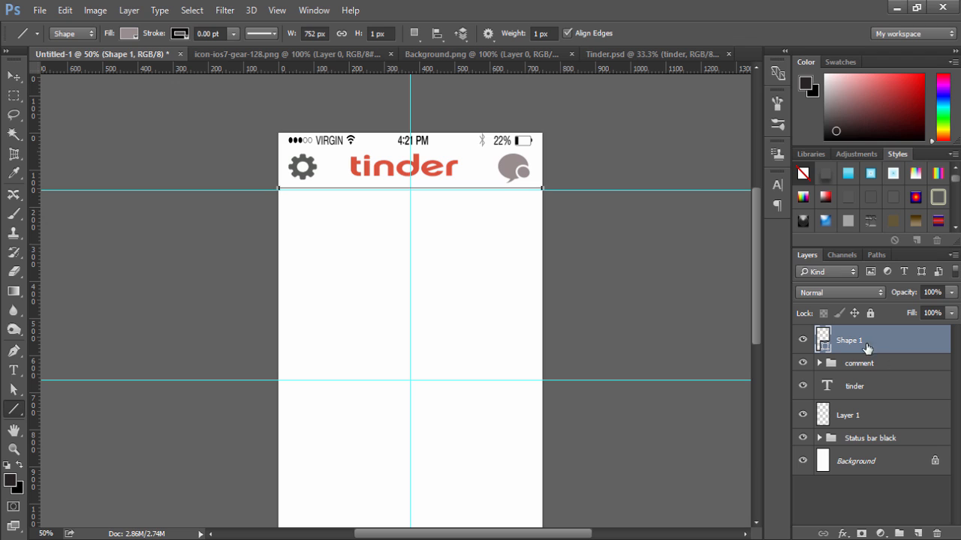
left_click(952, 293)
left_click_drag(951, 314, 924, 315)
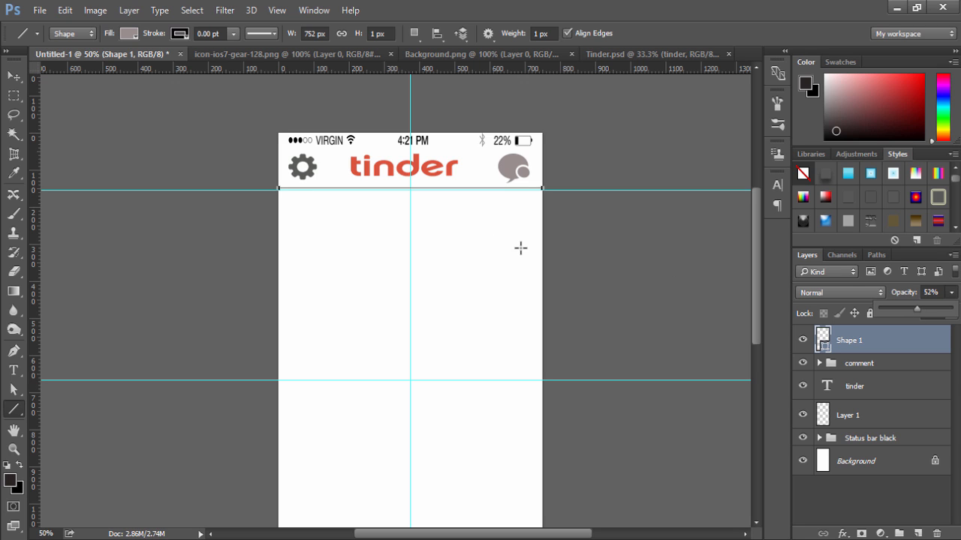
- Hide the guides and set the divider line's layer opacity to 73%
key("ctrl+h")
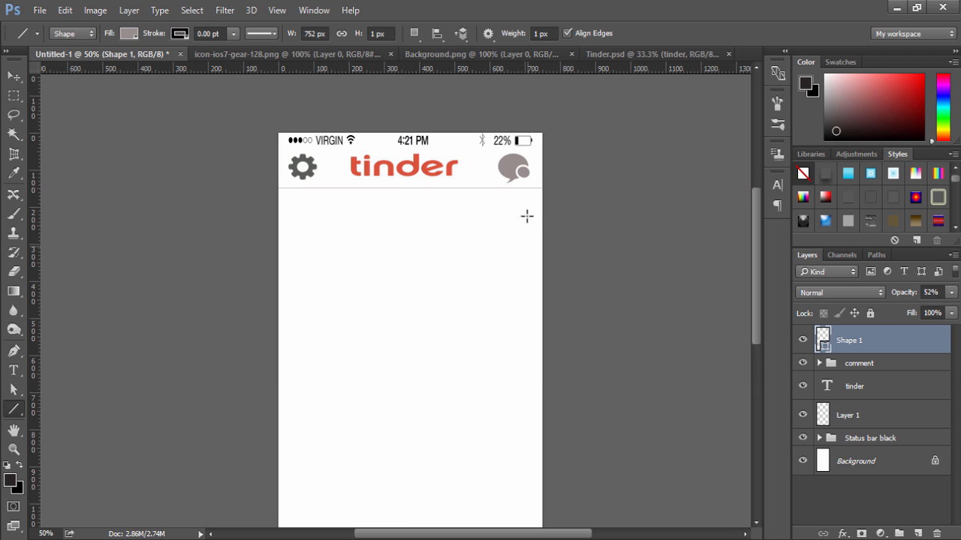
left_click(950, 293)
left_click_drag(921, 313, 936, 316)
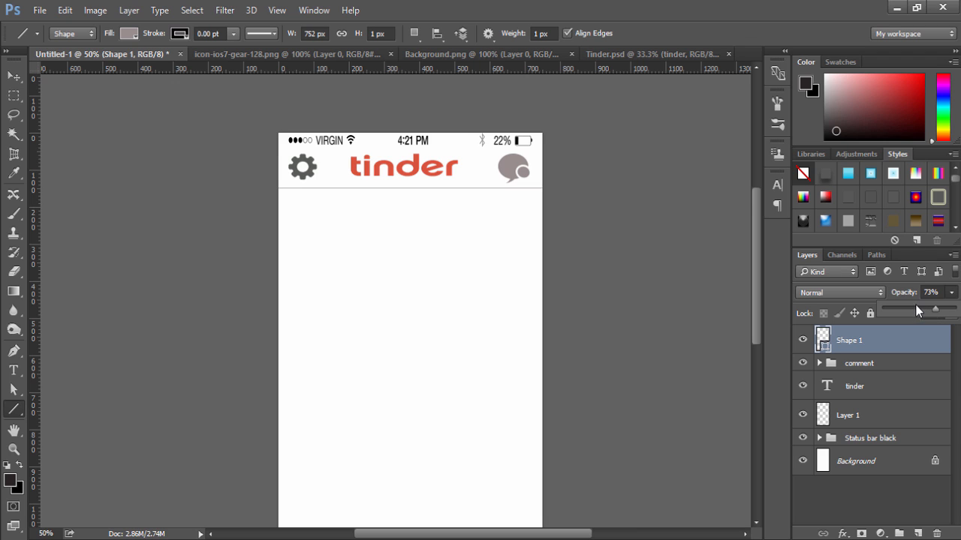
- Show the guides again and draw a circle about 278 px across, centred on the intersection of the vertical and middle horizontal guides
scroll(603, 190, "down", 2)
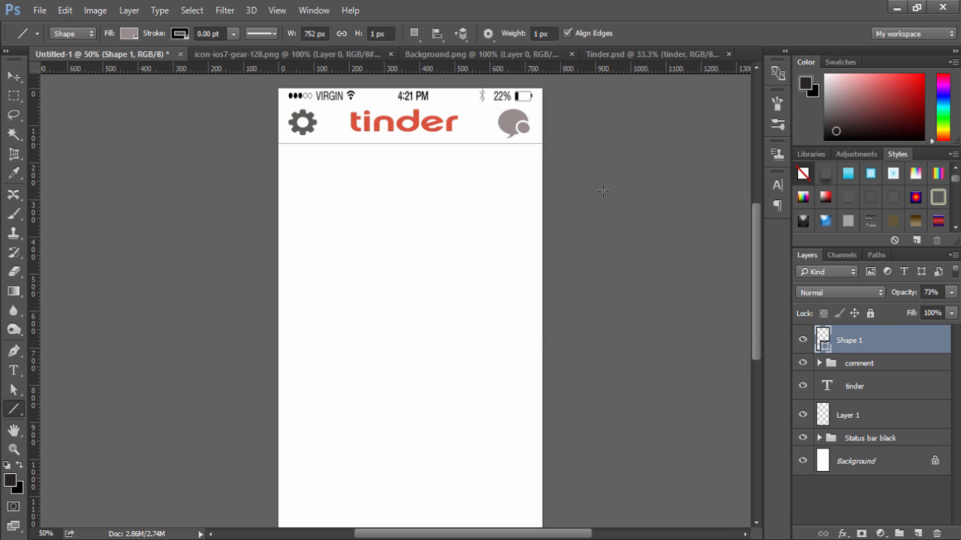
key("ctrl+h")
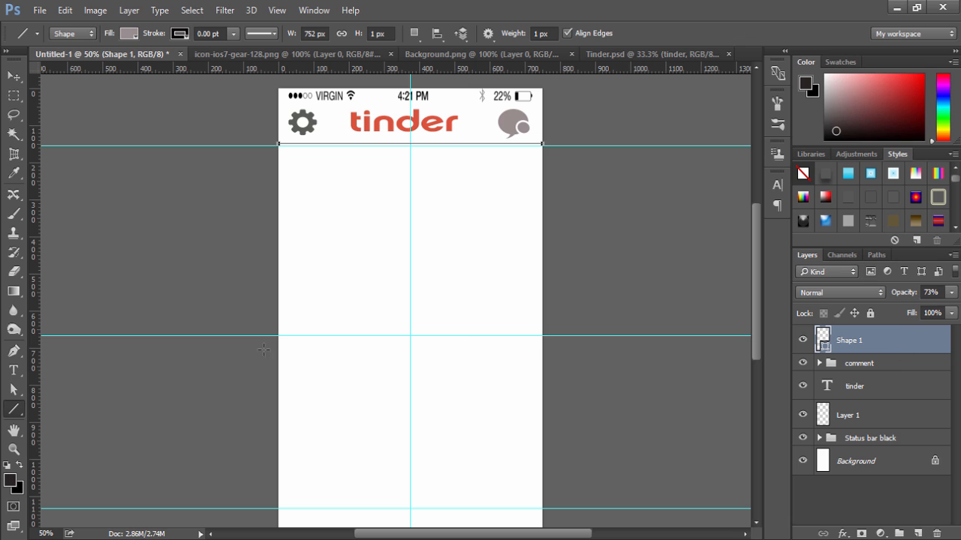
right_click(13, 409)
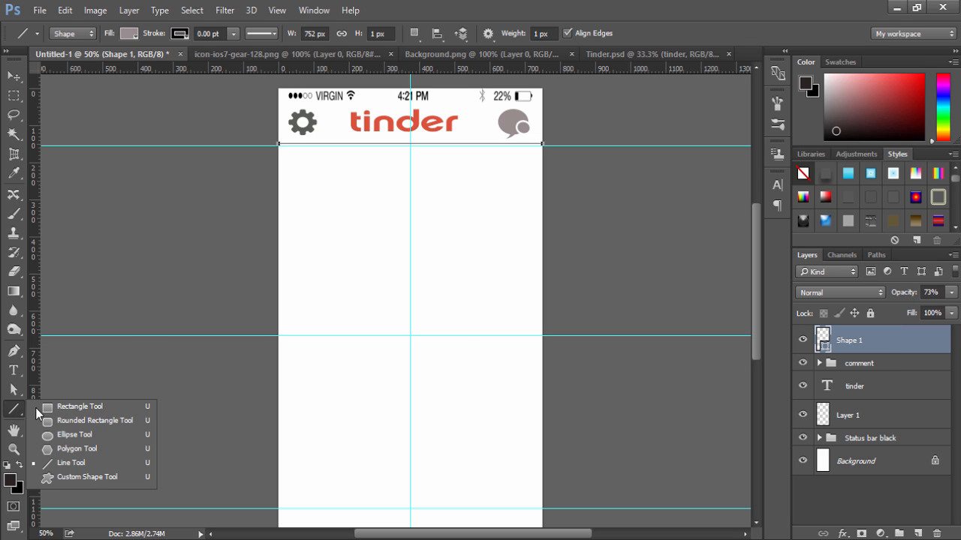
left_click(70, 437)
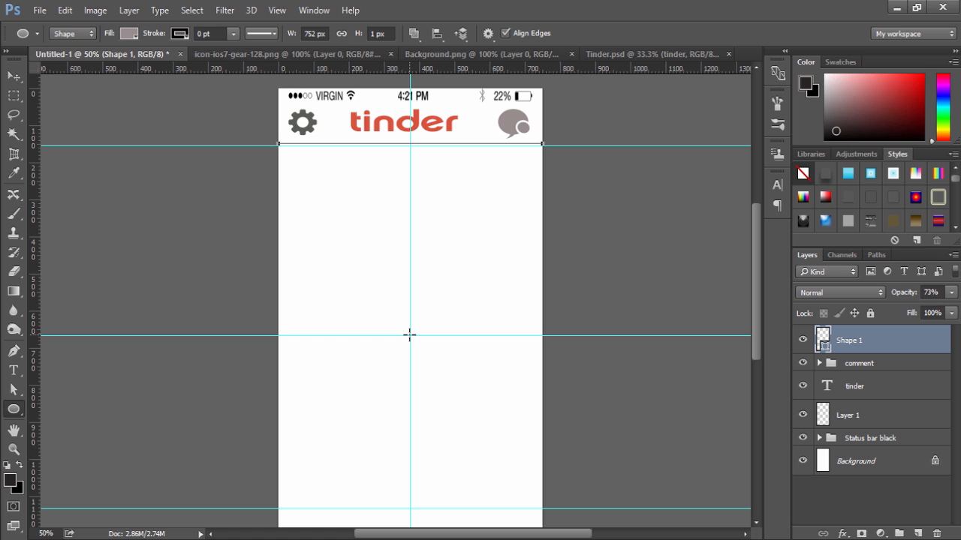
left_click_drag(410, 336, 469, 390)
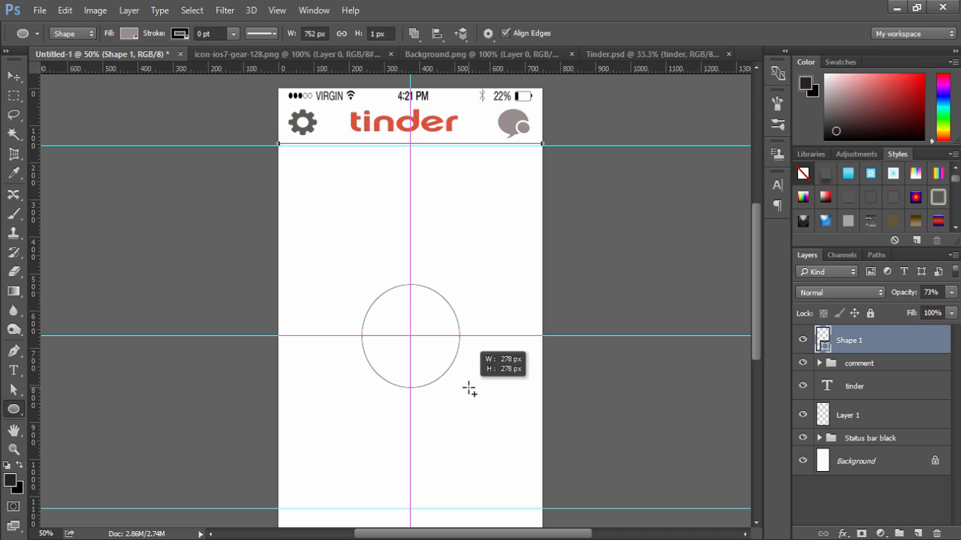
left_click_drag(469, 390, 465, 386)
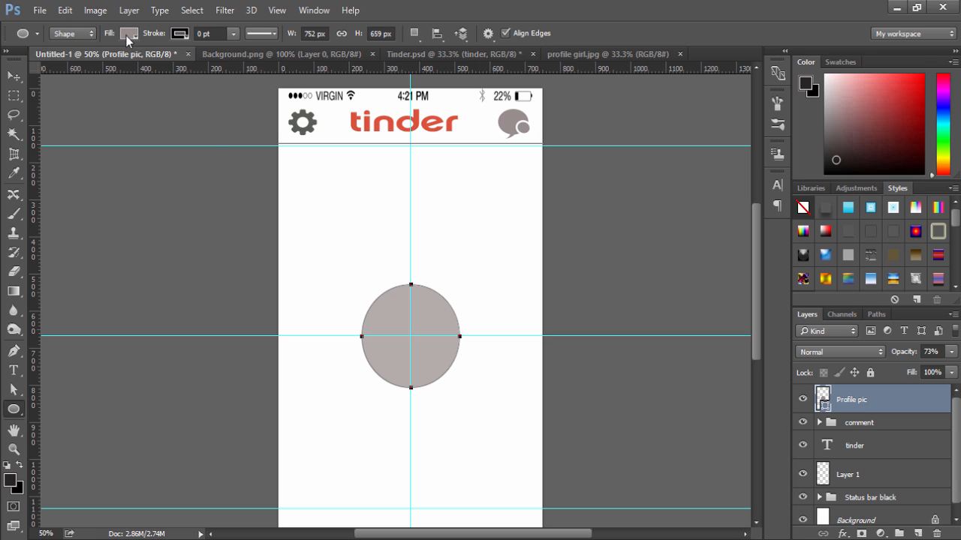
- Remove the fill from the profile picture circle
left_click(127, 34)
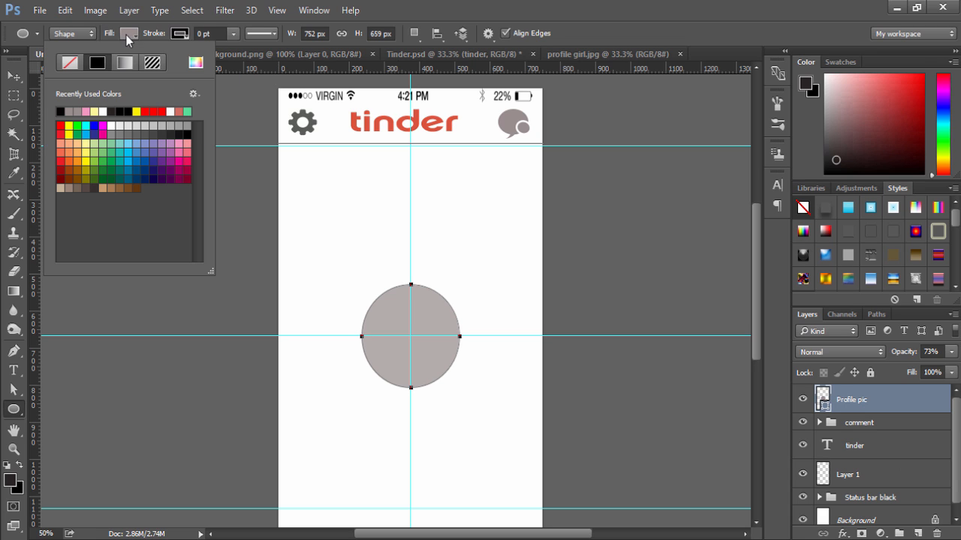
left_click(71, 65)
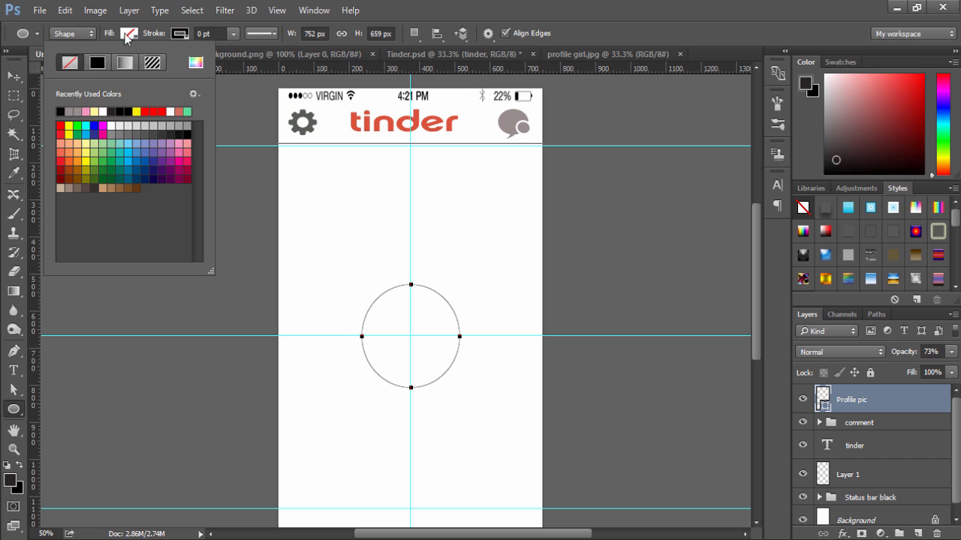
left_click(130, 33)
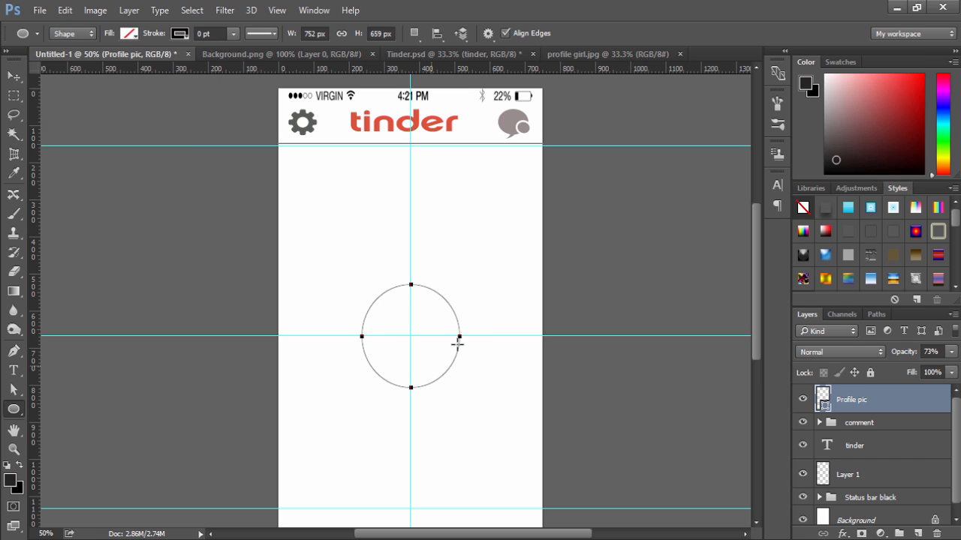
- Switch to profile girl.jpg, unlock its background layer and move the photo into the Untitled-1 app screen document
left_click(593, 54)
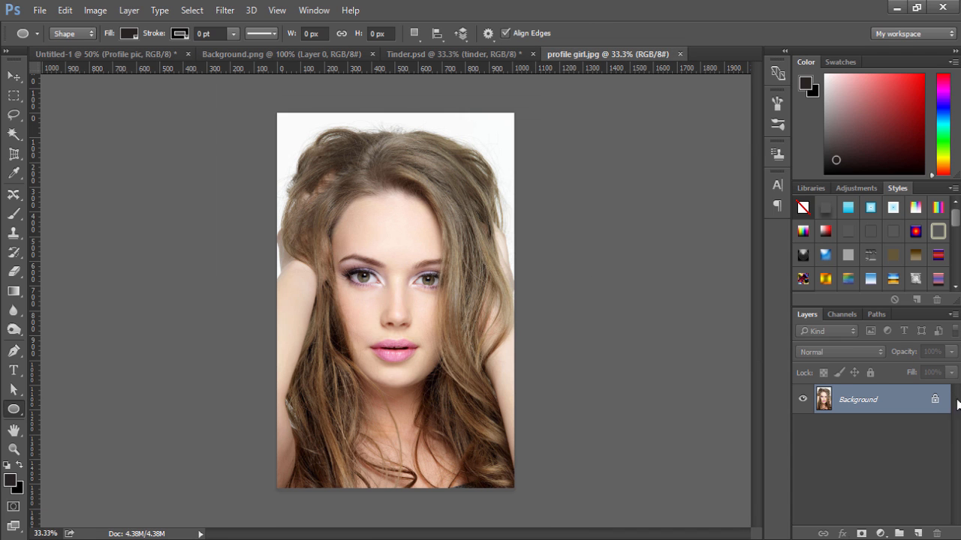
left_click(934, 399)
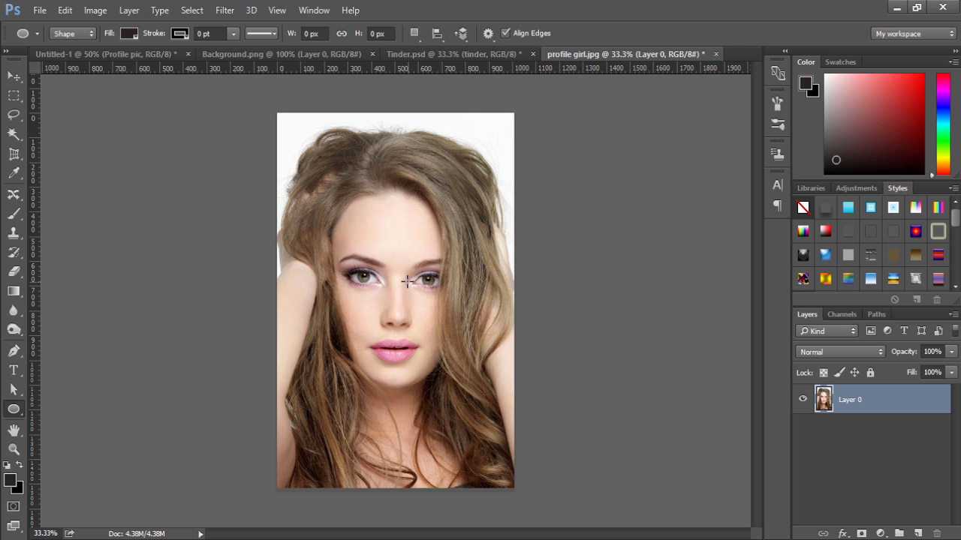
key("v")
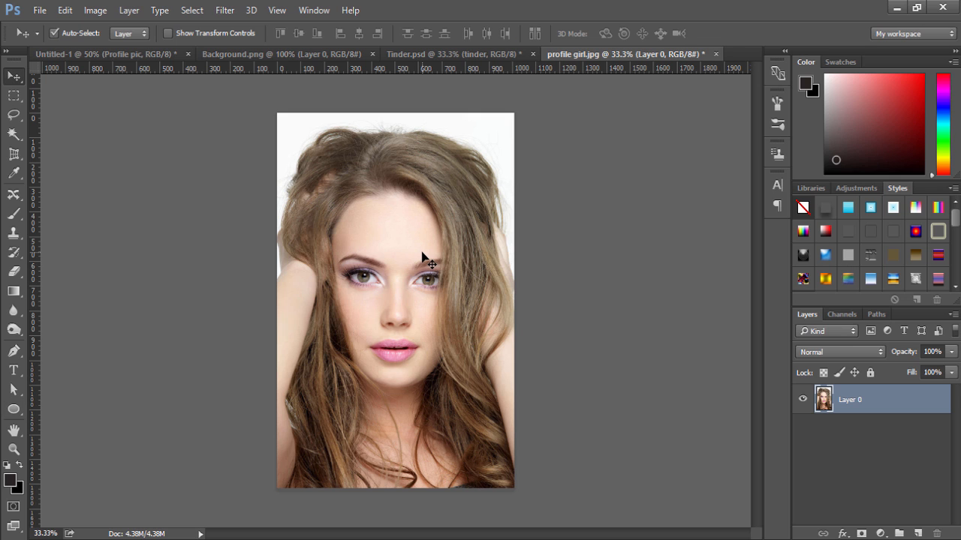
left_click_drag(377, 223, 453, 283)
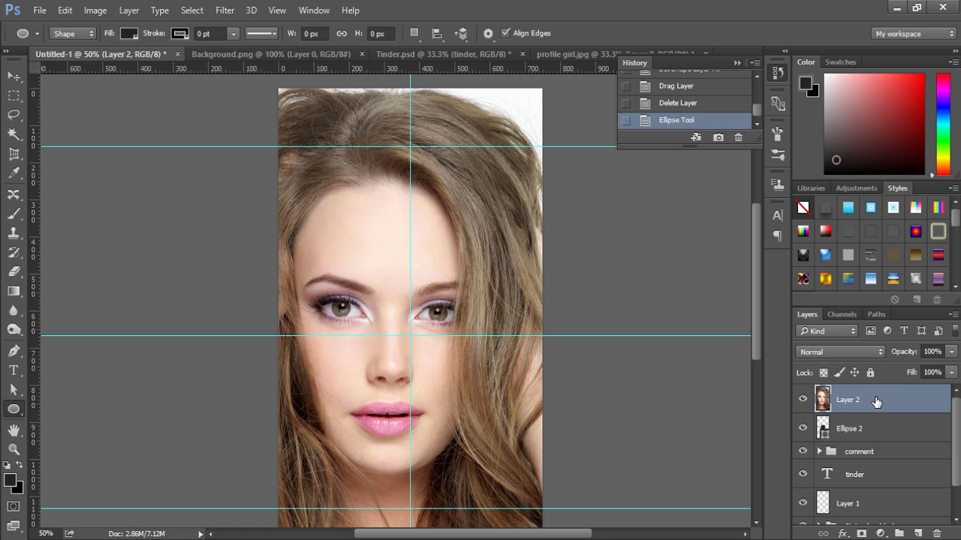
- Clip the photo to the circle with a clipping mask and scale it to about 35% width and 20% height, centring the face inside
right_click(876, 403)
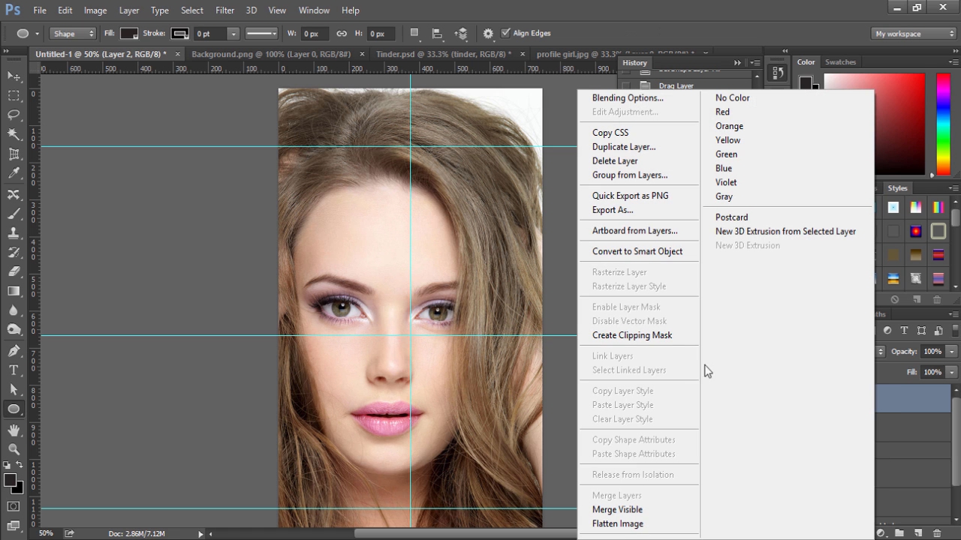
left_click(638, 336)
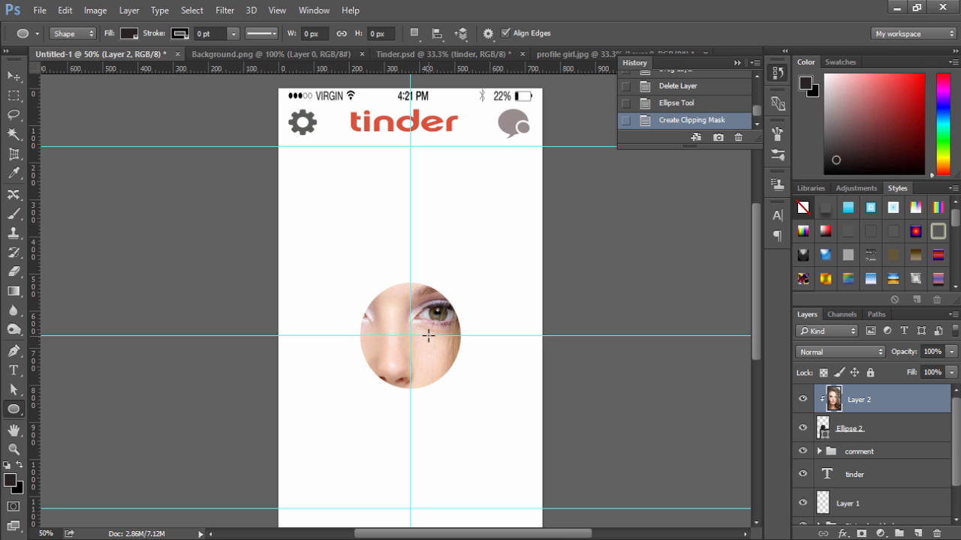
key("ctrl+t")
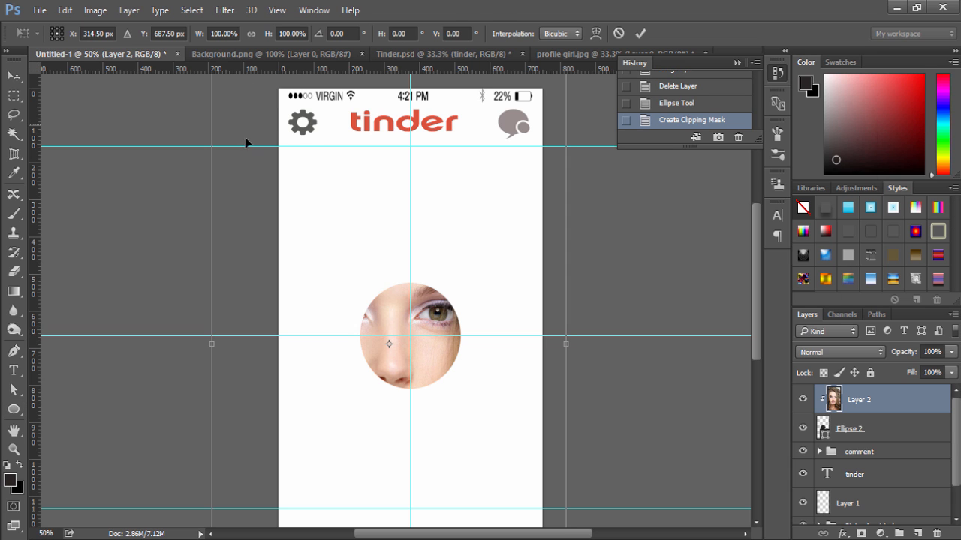
left_click_drag(250, 137, 289, 227)
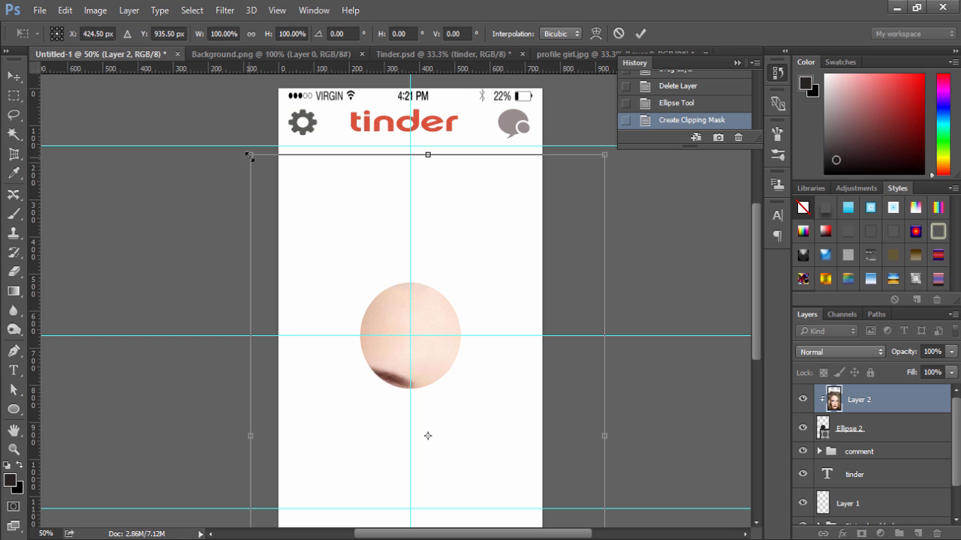
left_click_drag(249, 156, 361, 429)
left_click_drag(461, 452, 347, 273)
left_click_drag(556, 480, 473, 387)
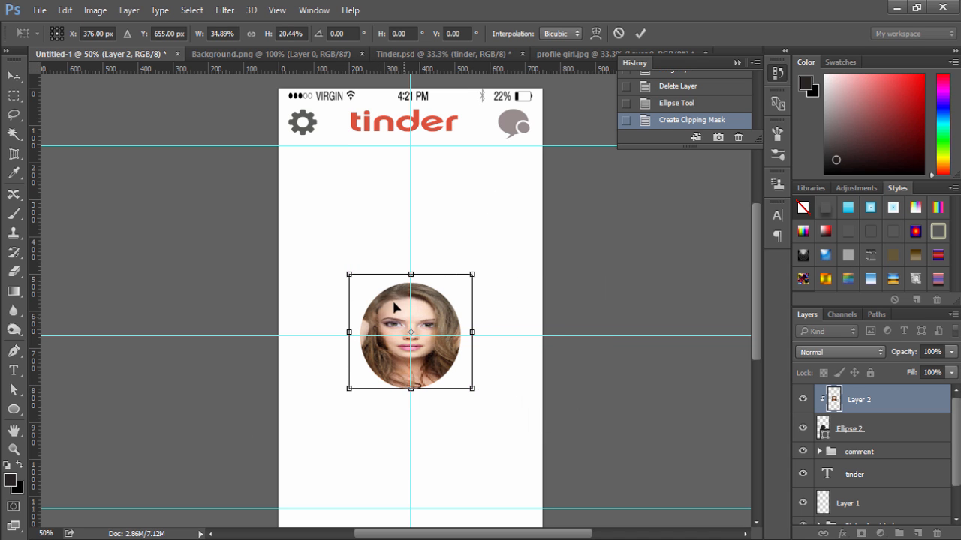
left_click_drag(394, 305, 397, 310)
left_click(640, 33)
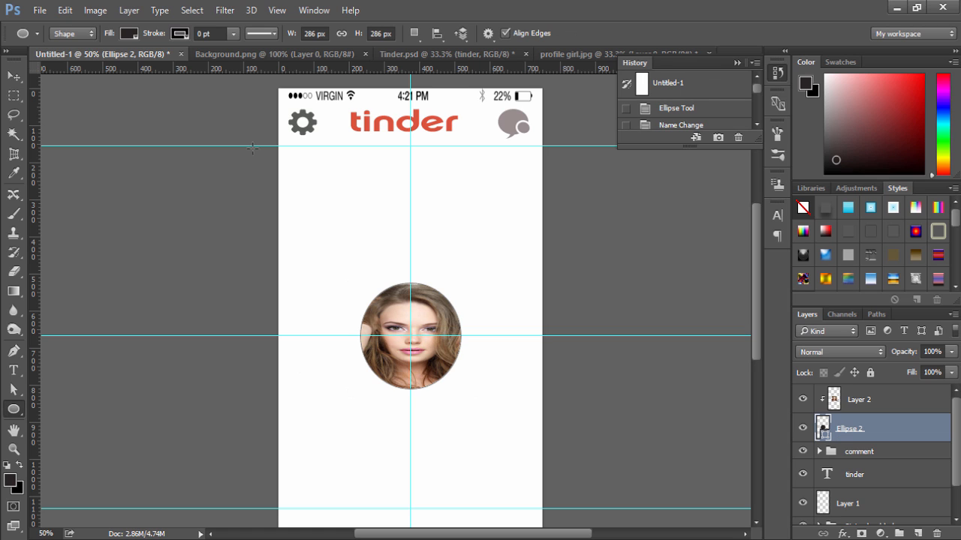
- Give the profile picture circle a white stroke 2.51 pt wide
left_click(185, 35)
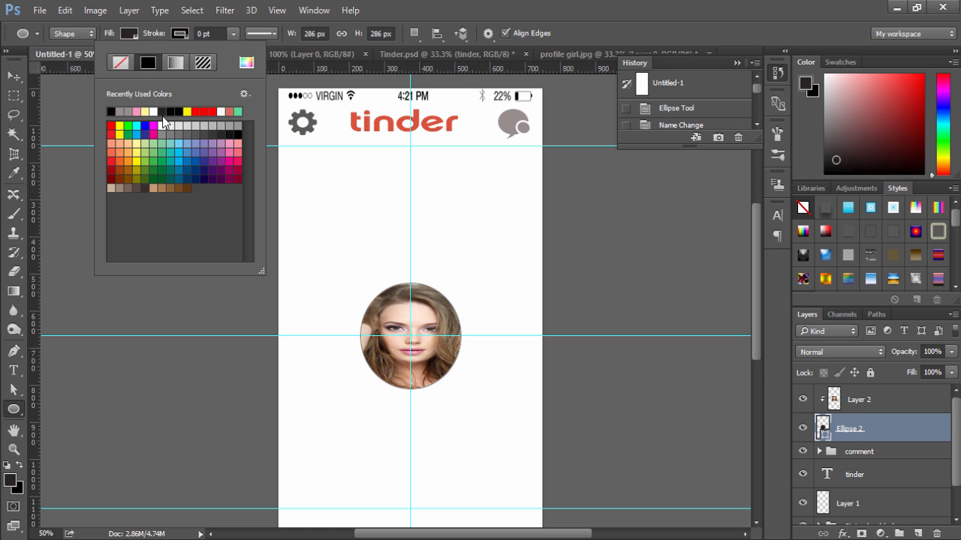
left_click(222, 111)
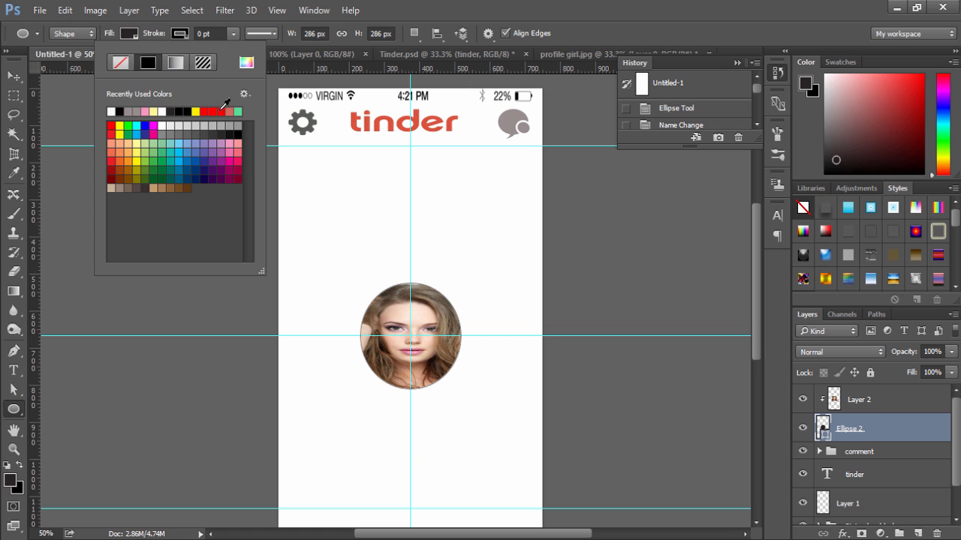
left_click(179, 33)
left_click(224, 33)
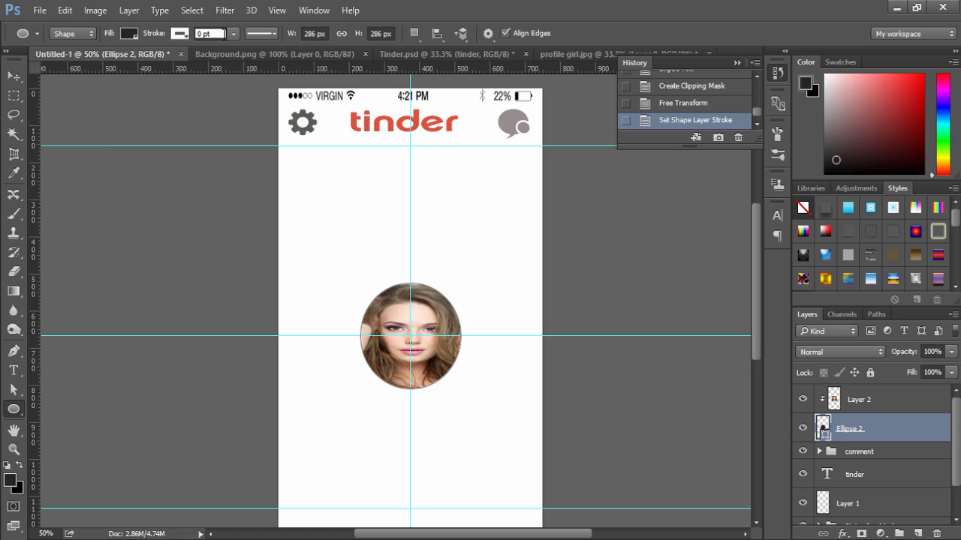
left_click(234, 33)
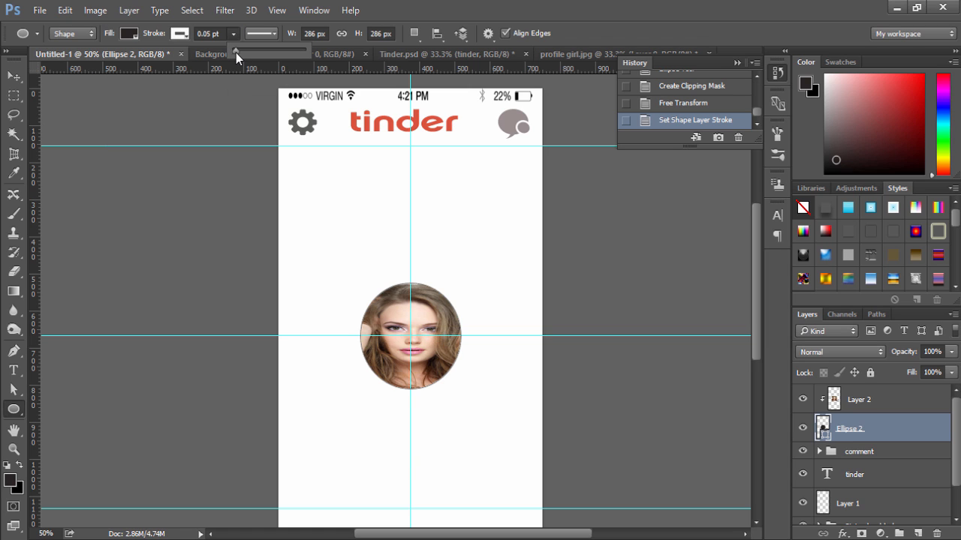
left_click_drag(236, 54, 247, 53)
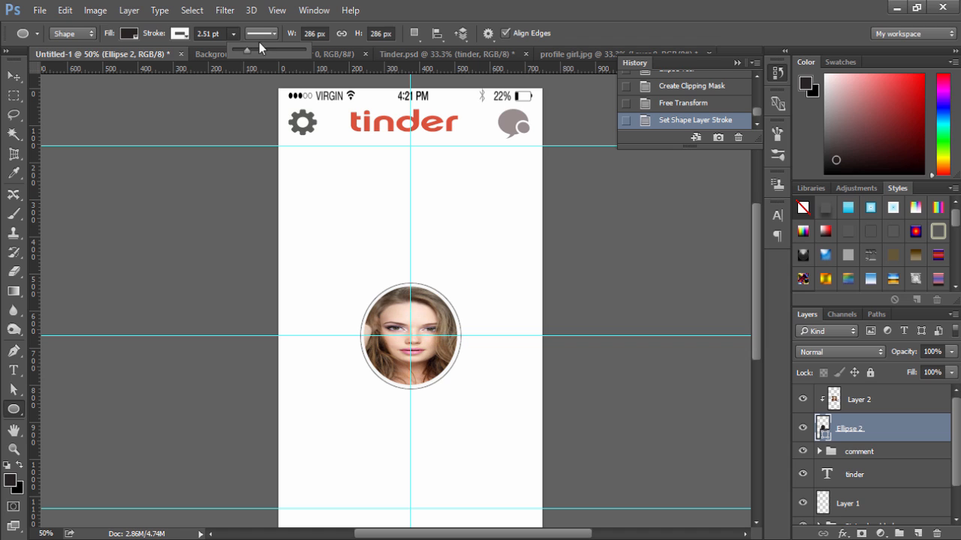
left_click(235, 32)
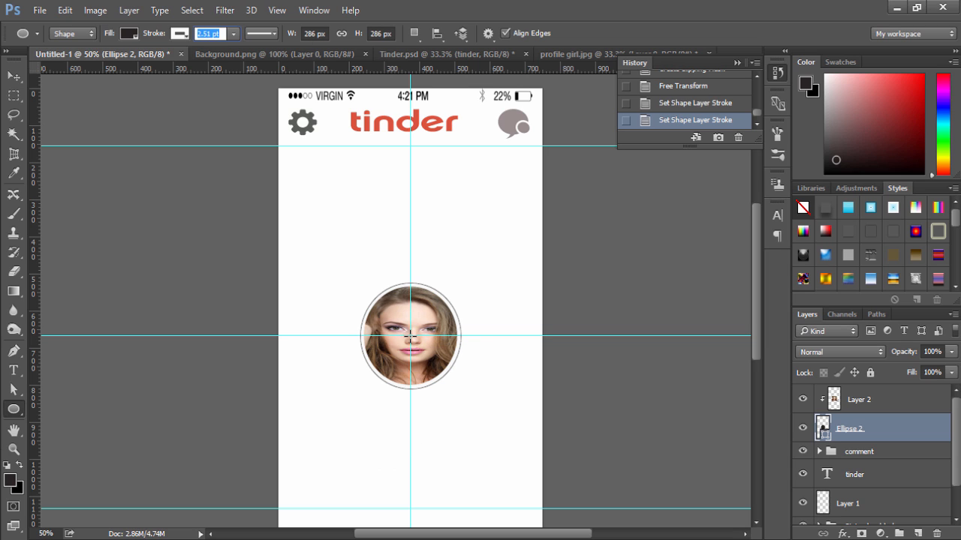
- Draw a circle about 474 px across centred on the profile photo and fill it with a lighter shade sampled from the tinder logo's red
left_click_drag(412, 340, 500, 424)
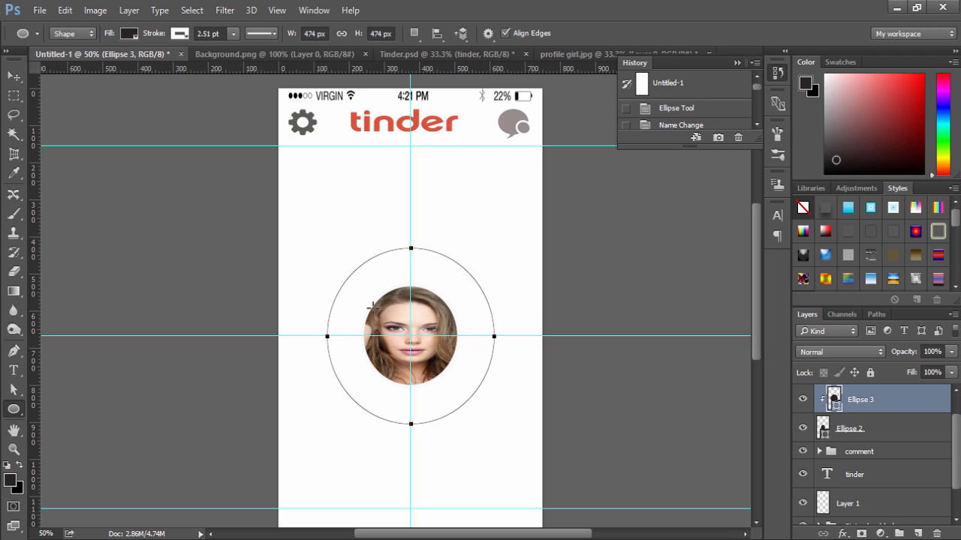
left_click(127, 35)
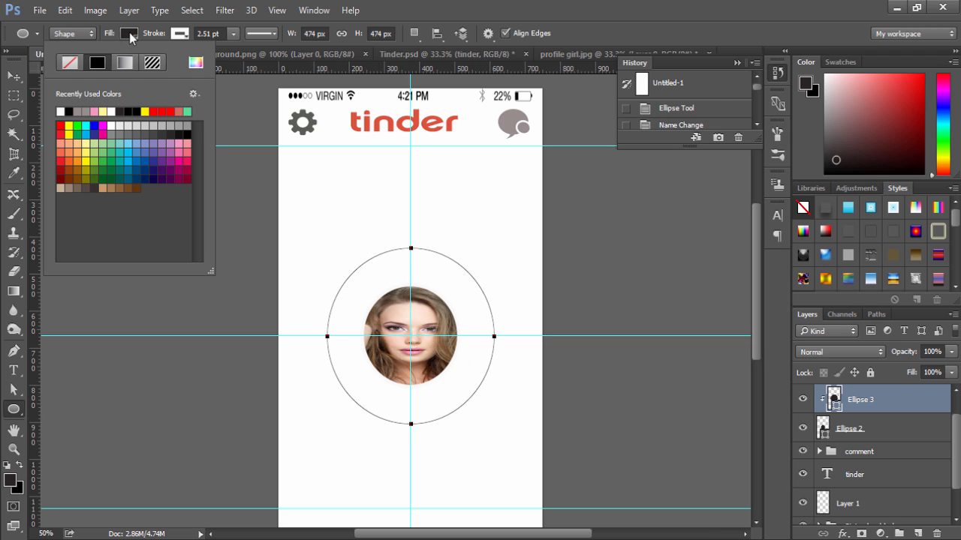
left_click(195, 64)
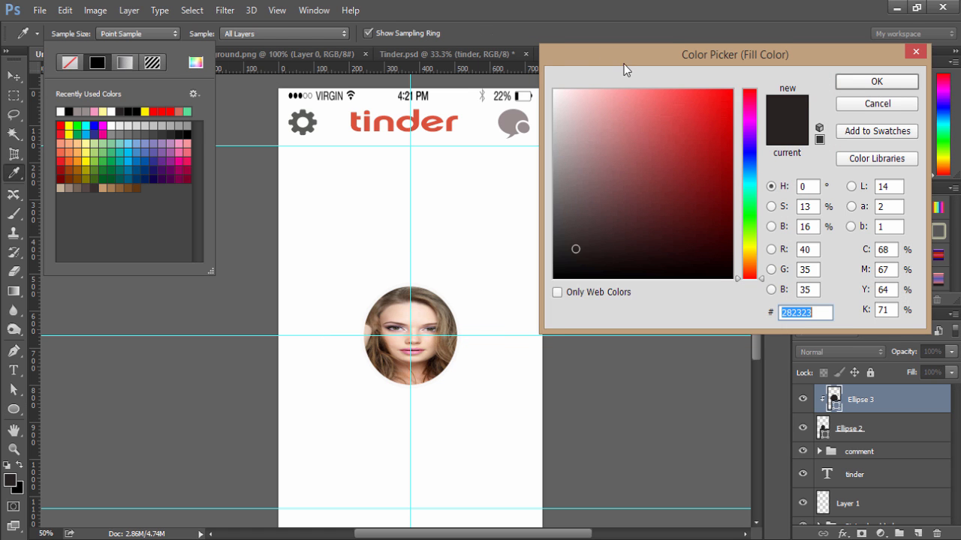
left_click_drag(622, 69, 641, 76)
left_click(362, 120)
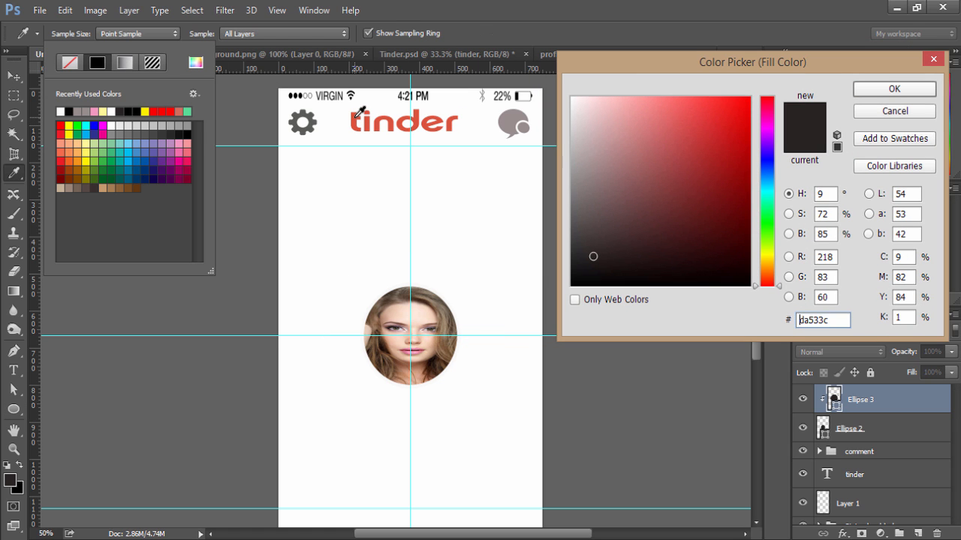
left_click(681, 134)
mouse_move(680, 111)
left_mouse_down()
mouse_move(667, 122)
mouse_move(671, 112)
left_mouse_up()
left_click(876, 89)
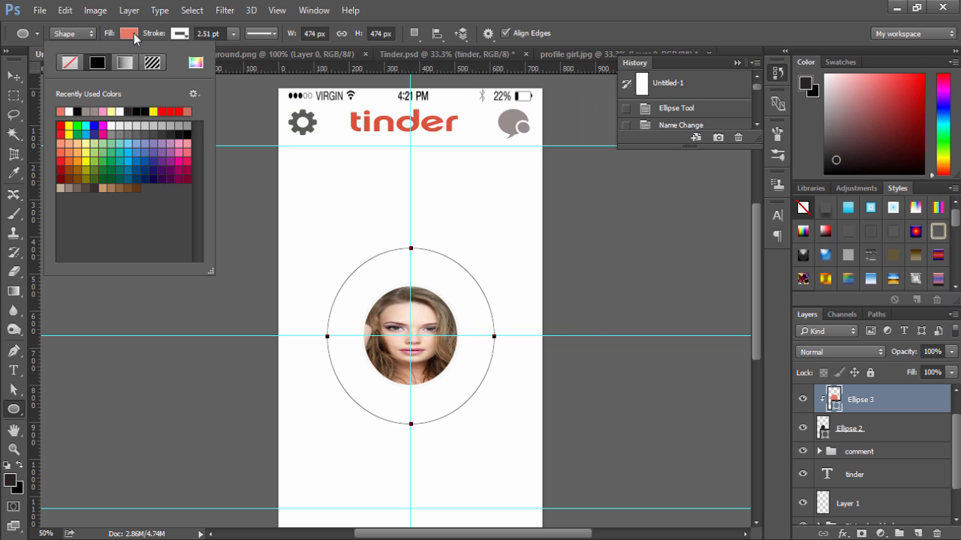
left_click(131, 33)
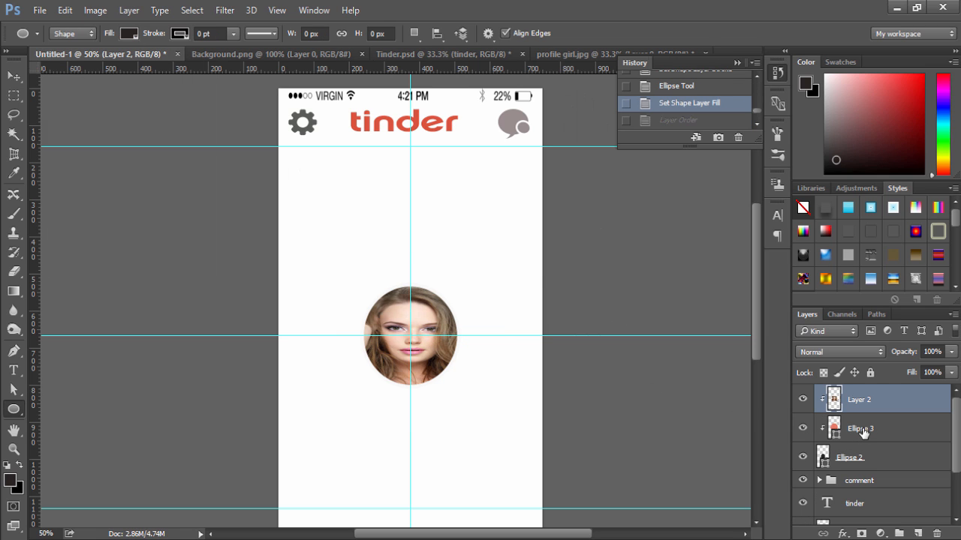
- Move the 474 px circle's layer behind the profile picture circle and set its stroke colour to #d36654
left_click(863, 432)
left_click_drag(863, 430, 864, 464)
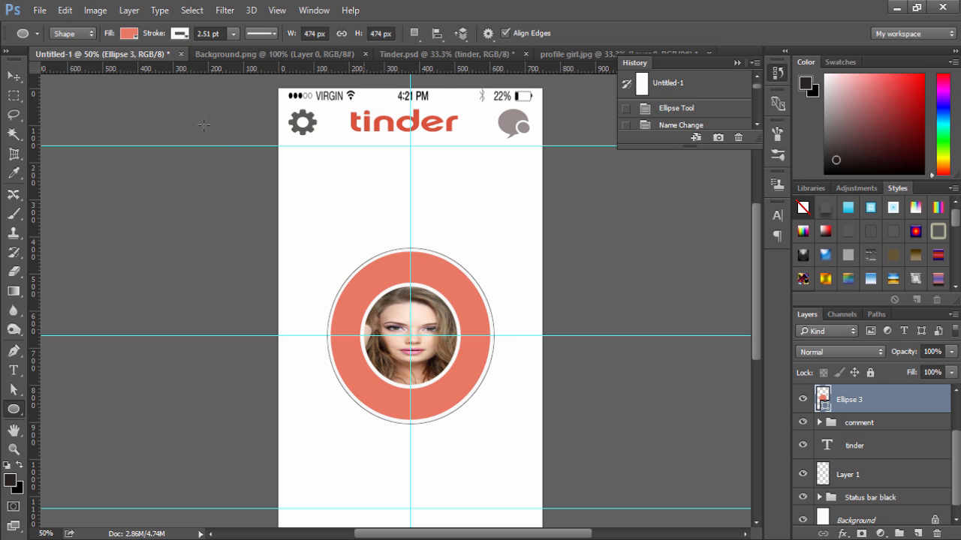
left_click(180, 34)
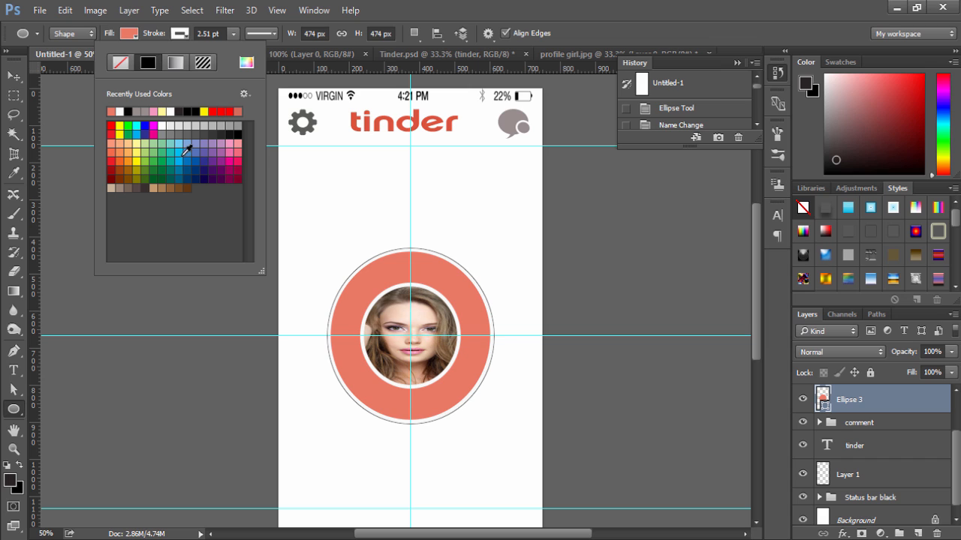
left_click(241, 112)
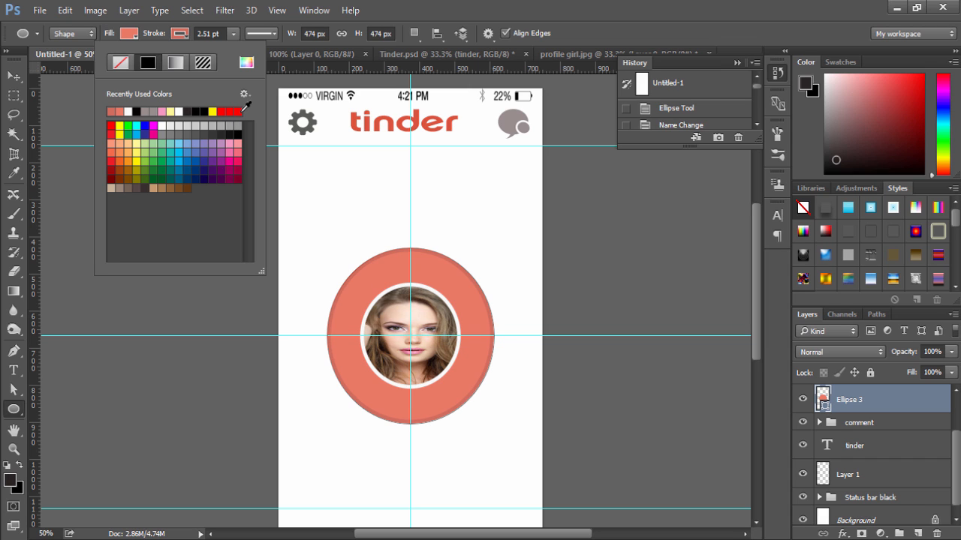
left_click(247, 62)
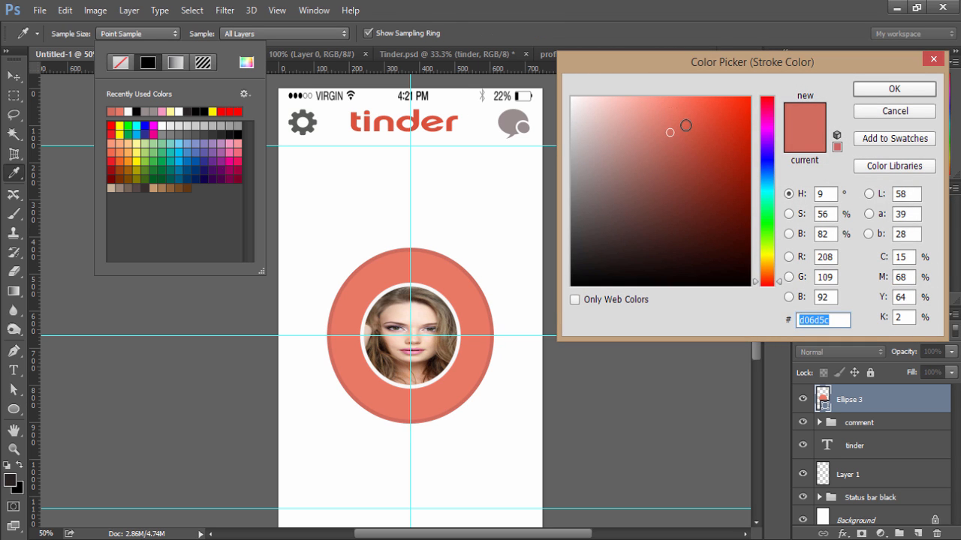
left_click(686, 126)
left_click(680, 130)
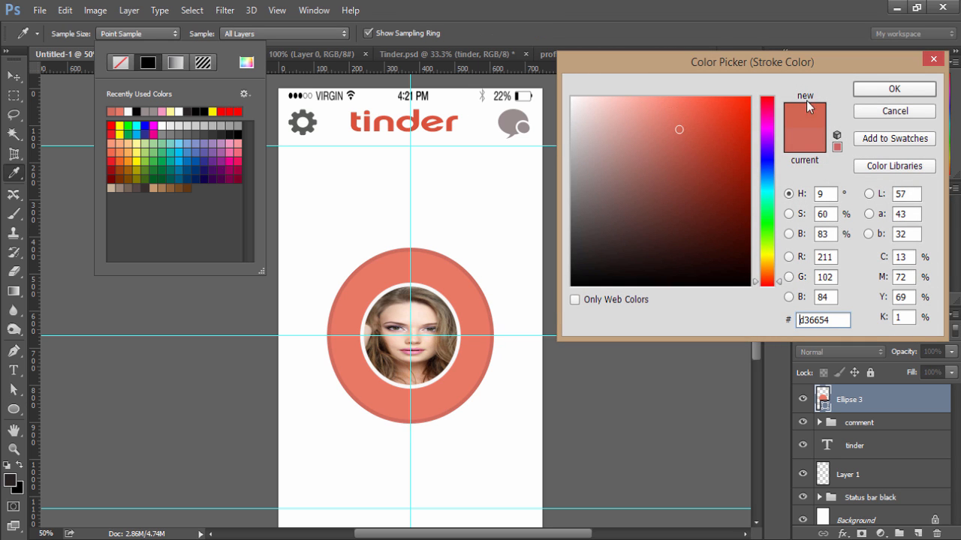
left_click(894, 89)
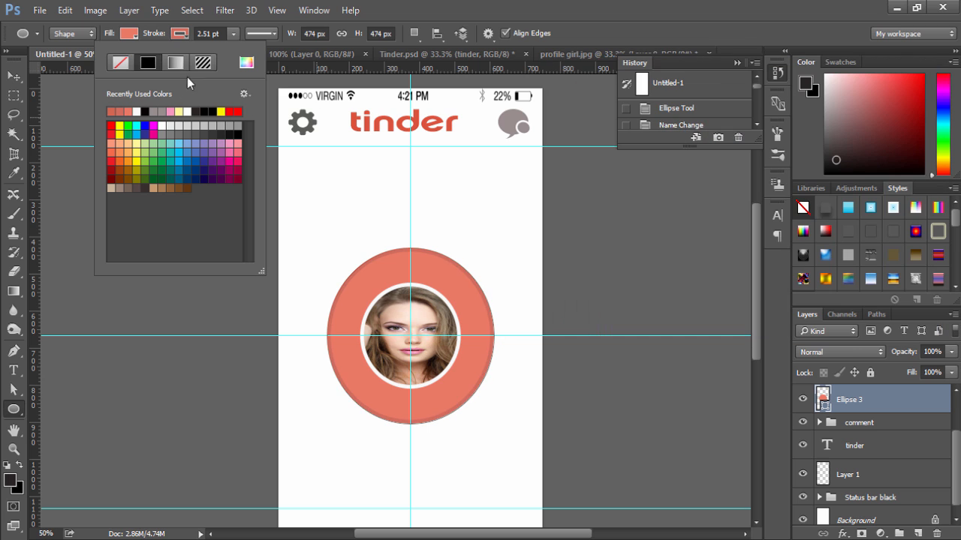
left_click(134, 36)
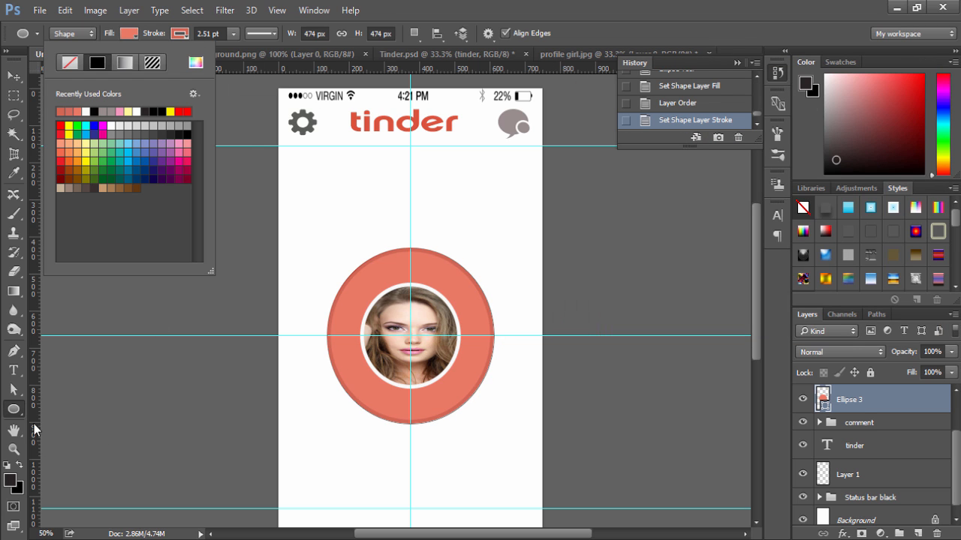
- Draw a larger circle about 682 px across centred on the profile photo and fill it with #db9285
left_click(15, 413)
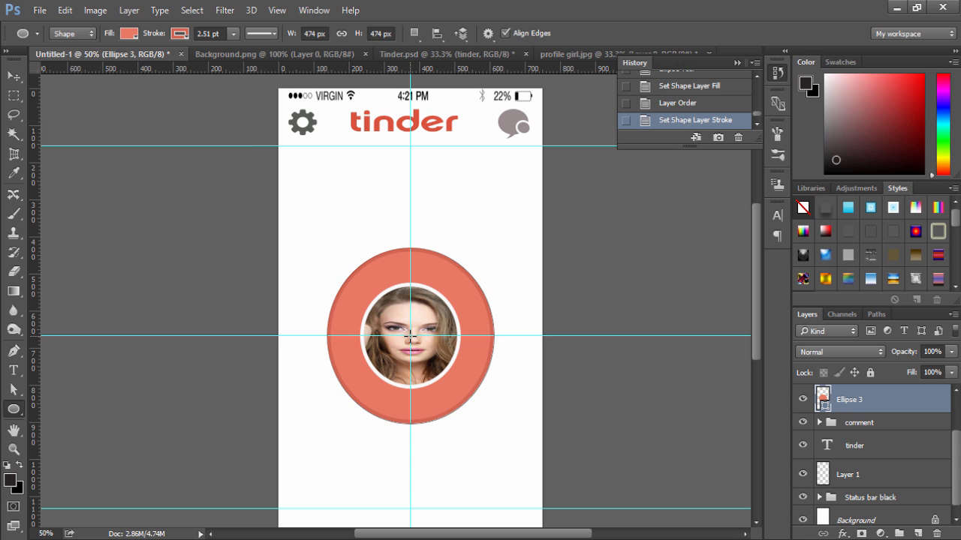
left_click_drag(412, 339, 529, 475)
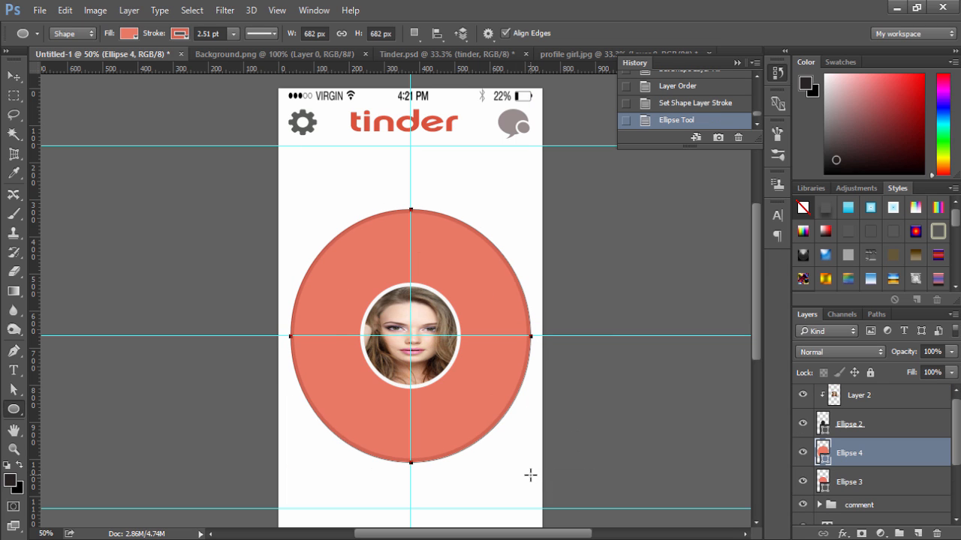
left_click(129, 33)
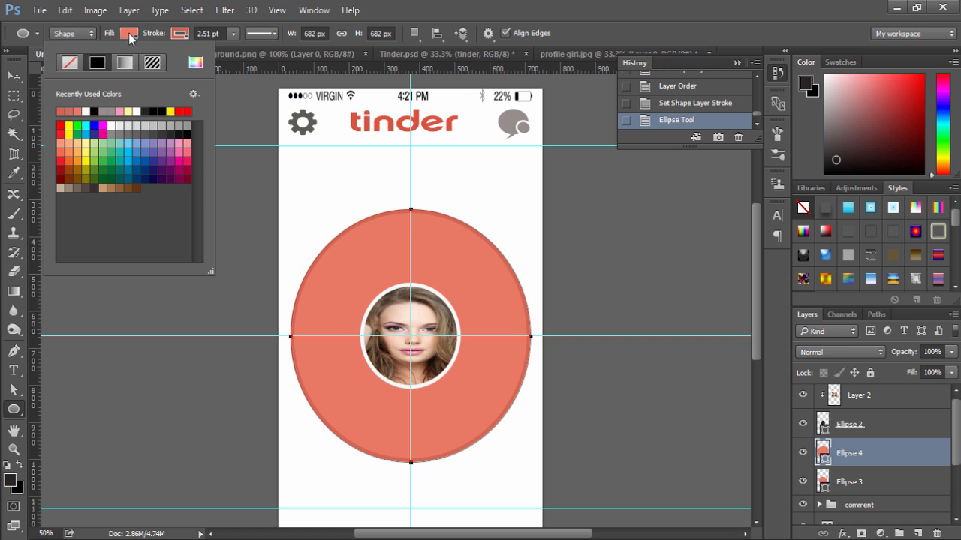
left_click(195, 66)
left_click(653, 118)
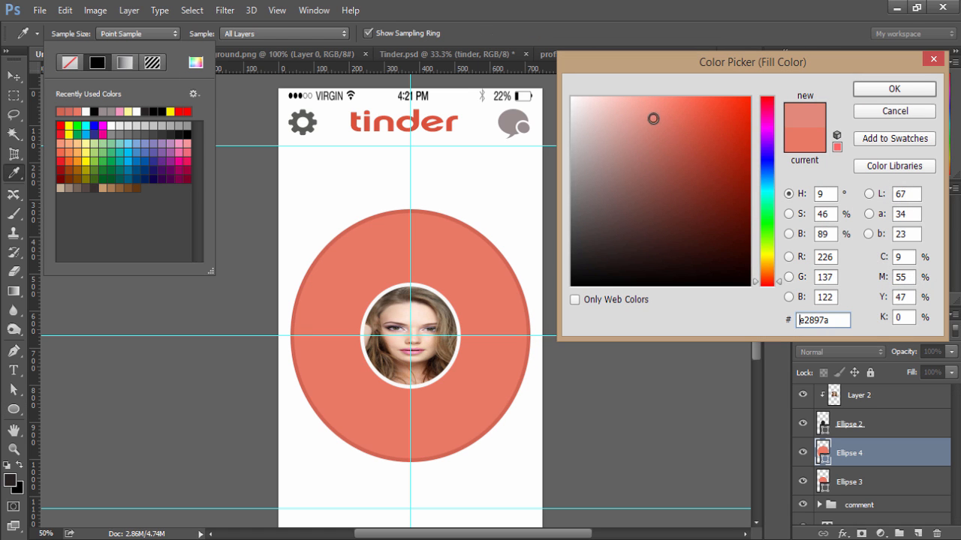
left_click(641, 123)
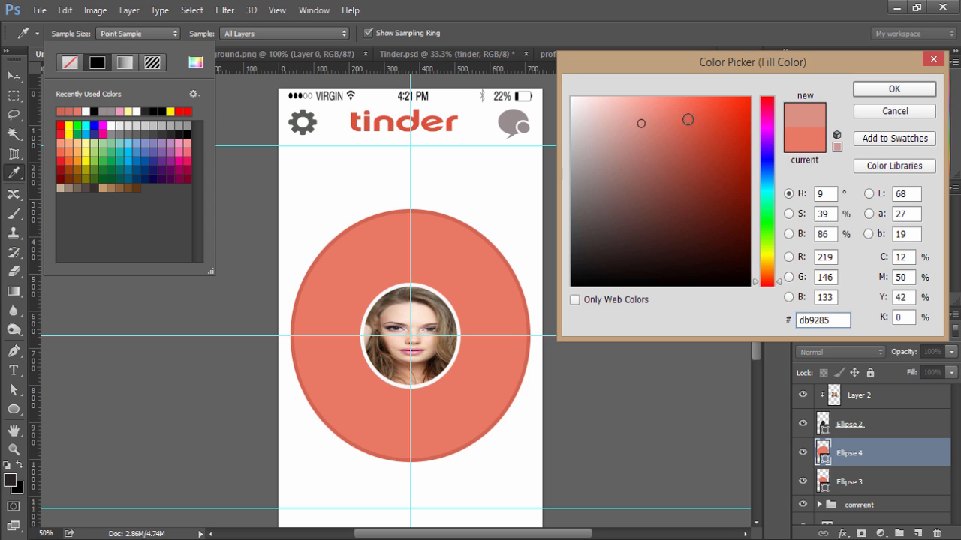
left_click(891, 90)
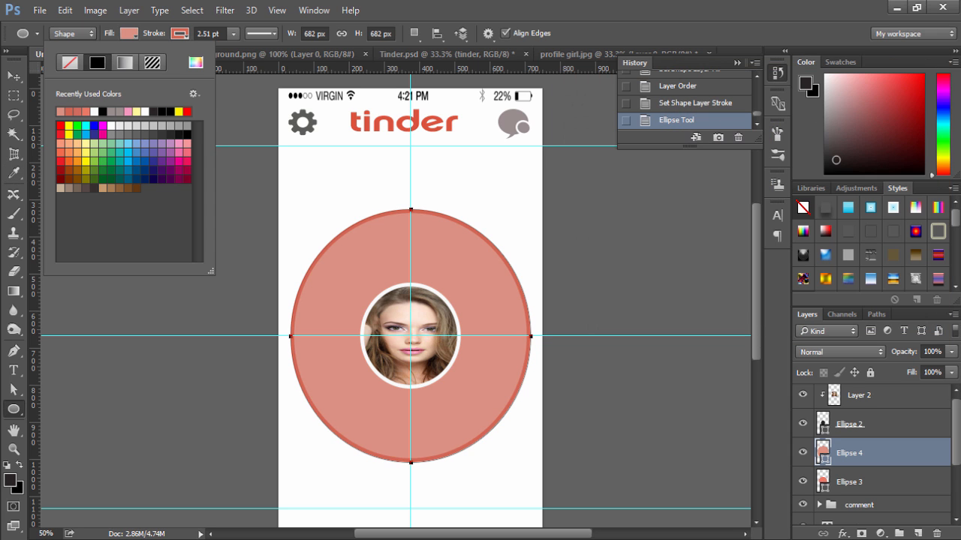
- Place the 682 px circle's layer beneath the 474 px circle and reduce its stroke width to 0.74 pt
left_click(923, 461)
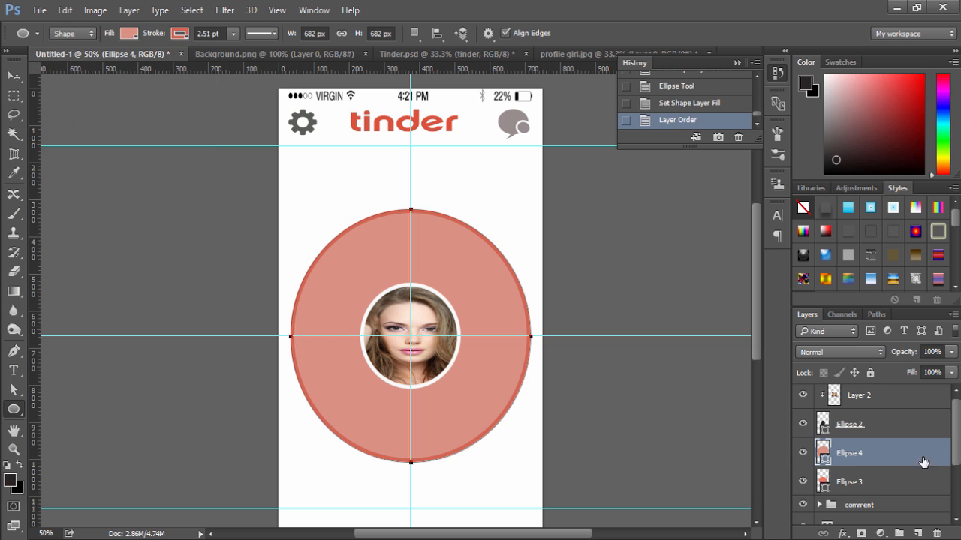
left_click_drag(867, 455, 865, 495)
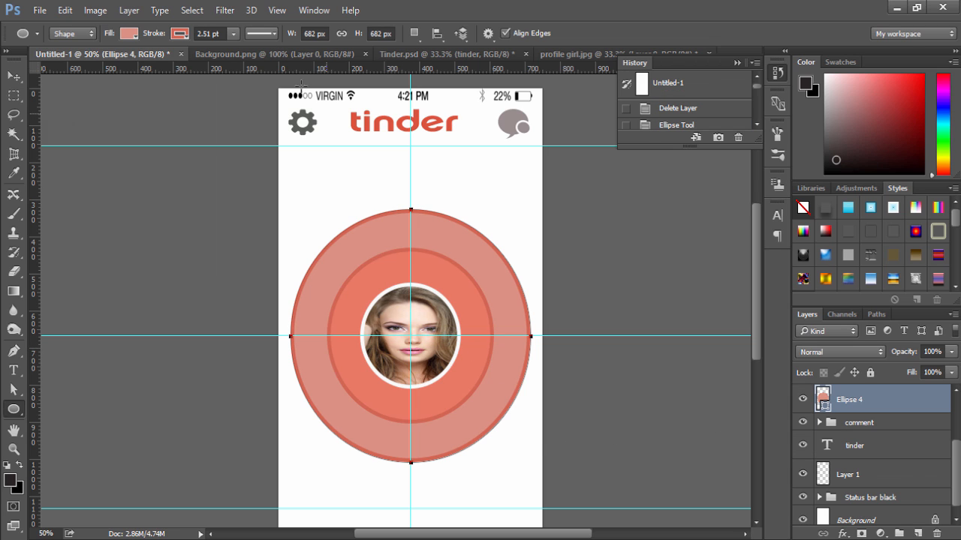
left_click(231, 35)
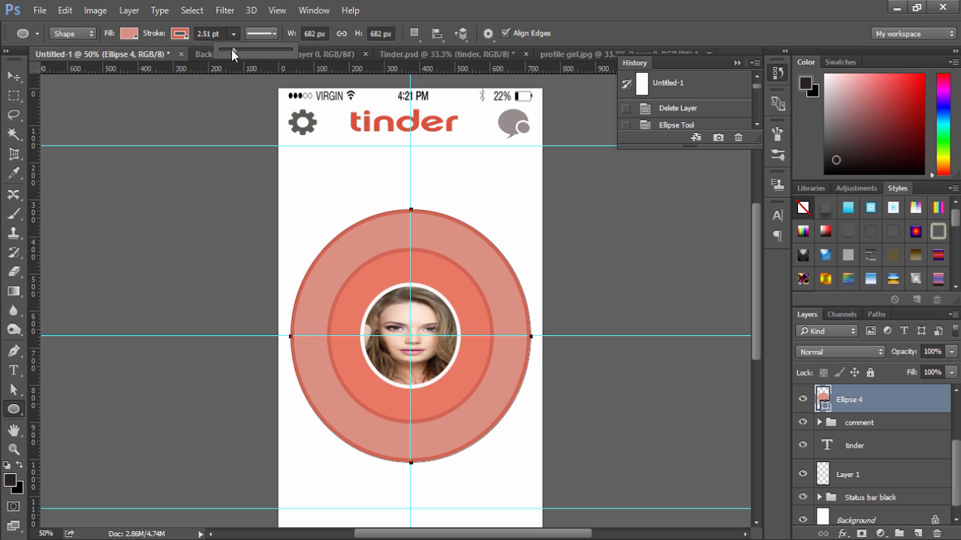
left_click_drag(227, 50, 227, 50)
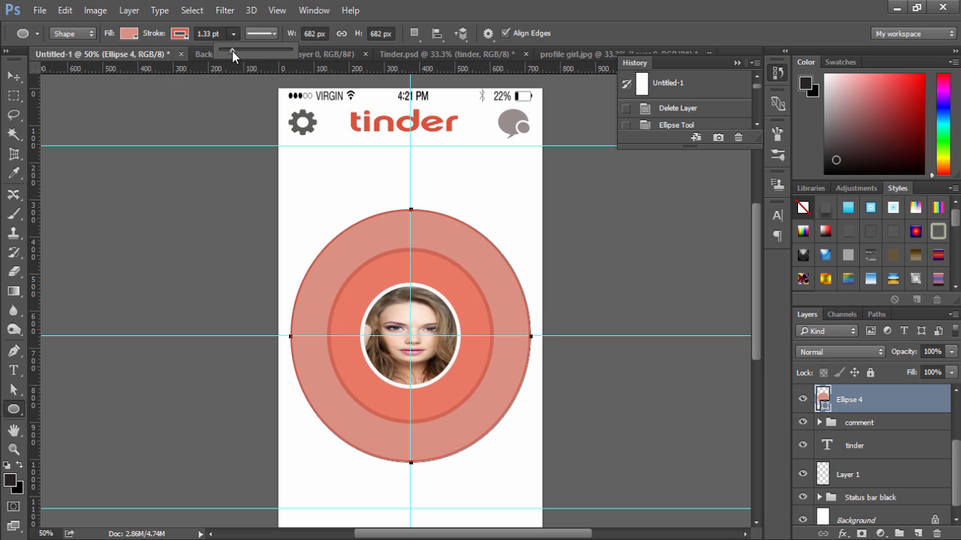
left_click_drag(232, 51, 232, 51)
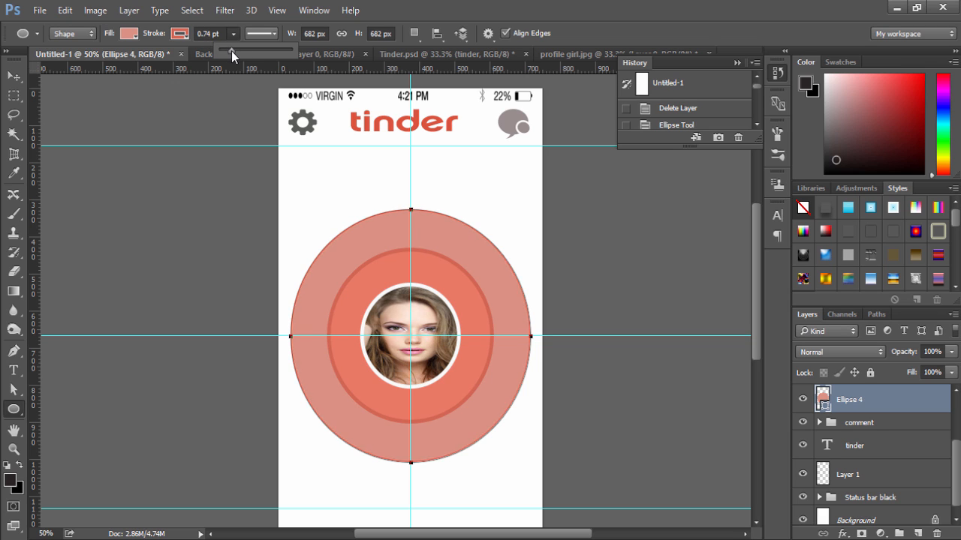
left_click(271, 35)
left_click(270, 39)
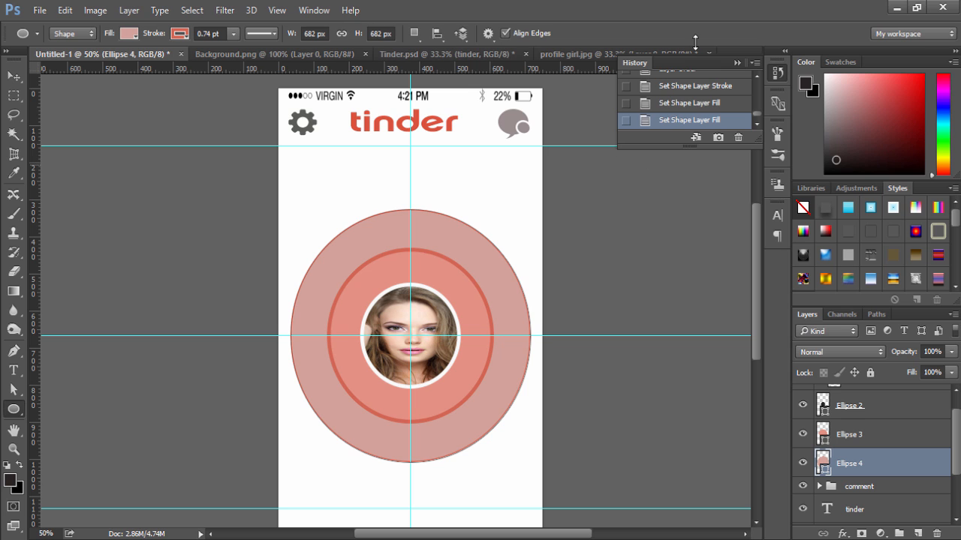
- Draw a small circle just below the lowest horizontal guide, with its right edge against the vertical guide
left_click(736, 63)
left_click_drag(754, 263, 760, 314)
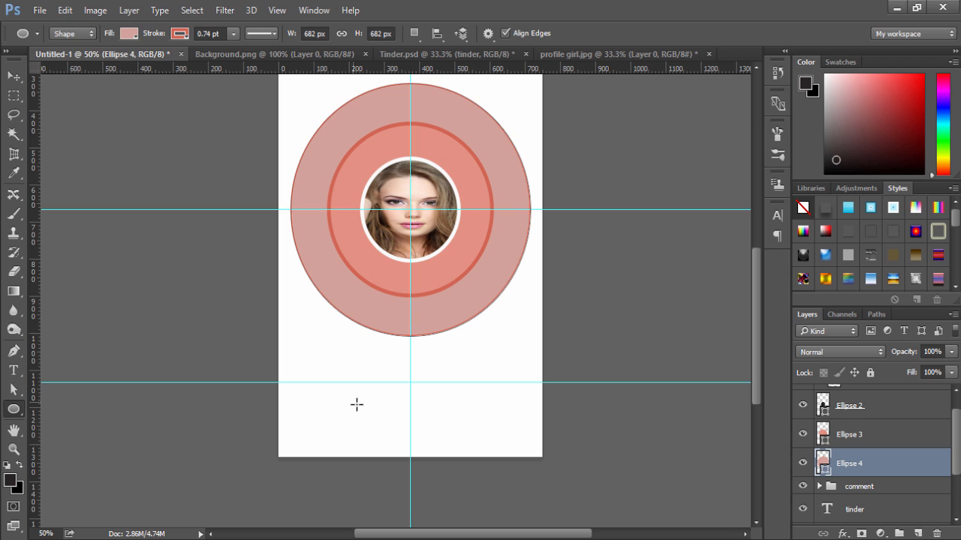
left_click_drag(356, 403, 407, 446)
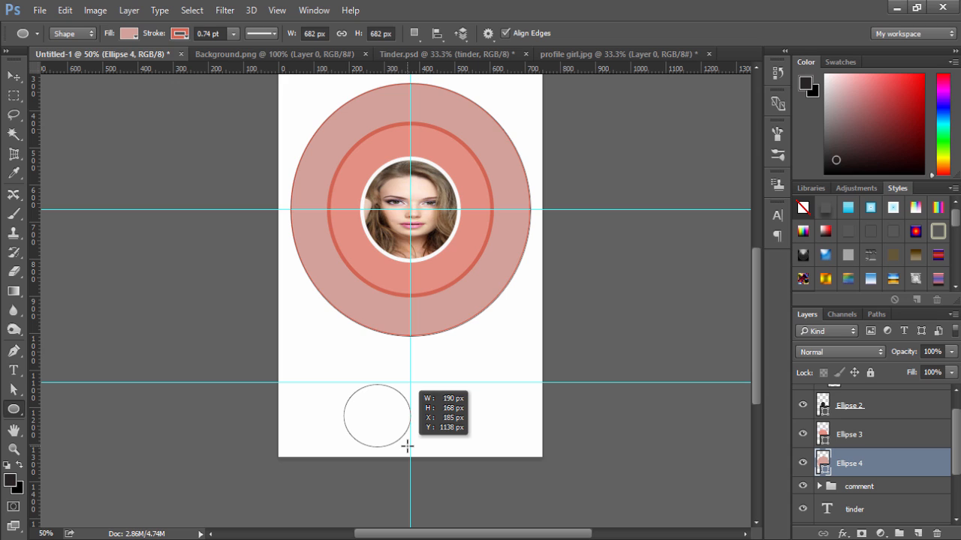
key("shift")
mouse_move(407, 447)
left_mouse_down()
mouse_move(415, 452)
mouse_move(406, 452)
left_mouse_up()
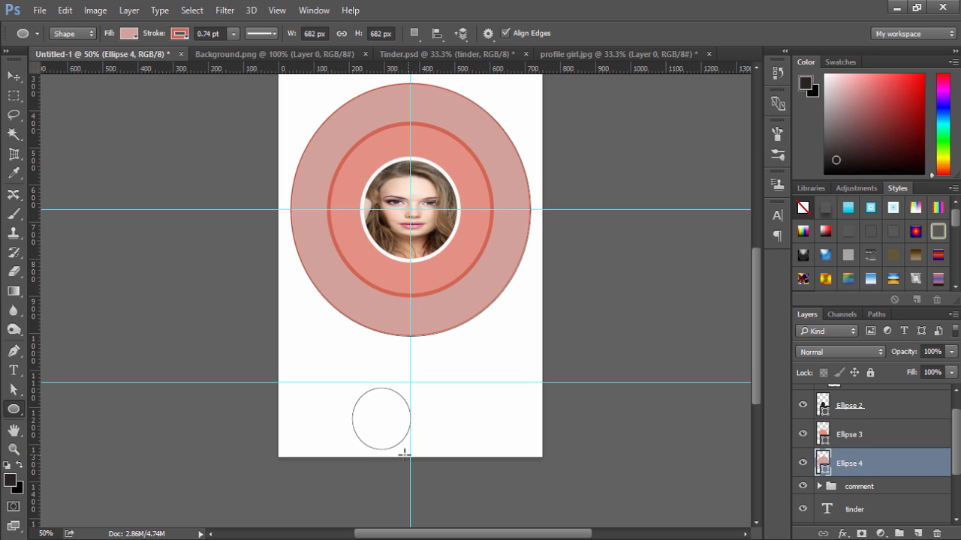
key("v")
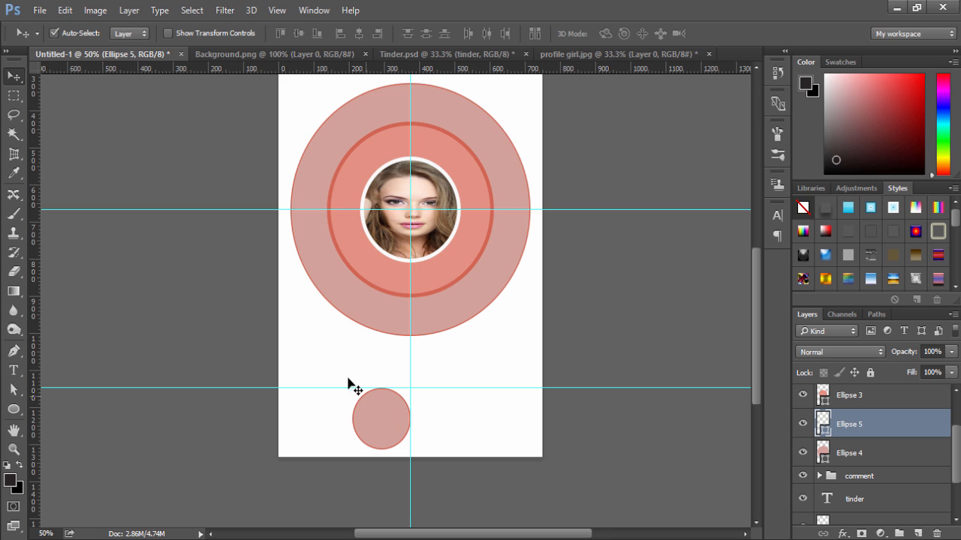
- Fill the small circle below the lowest horizontal guide with off-white and change its stroke colour to grey
left_click(14, 410)
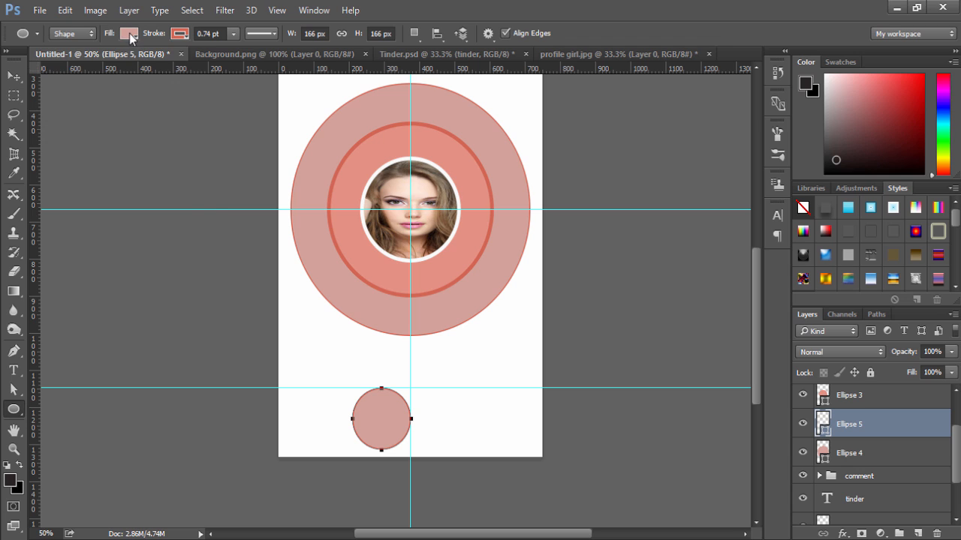
left_click(129, 33)
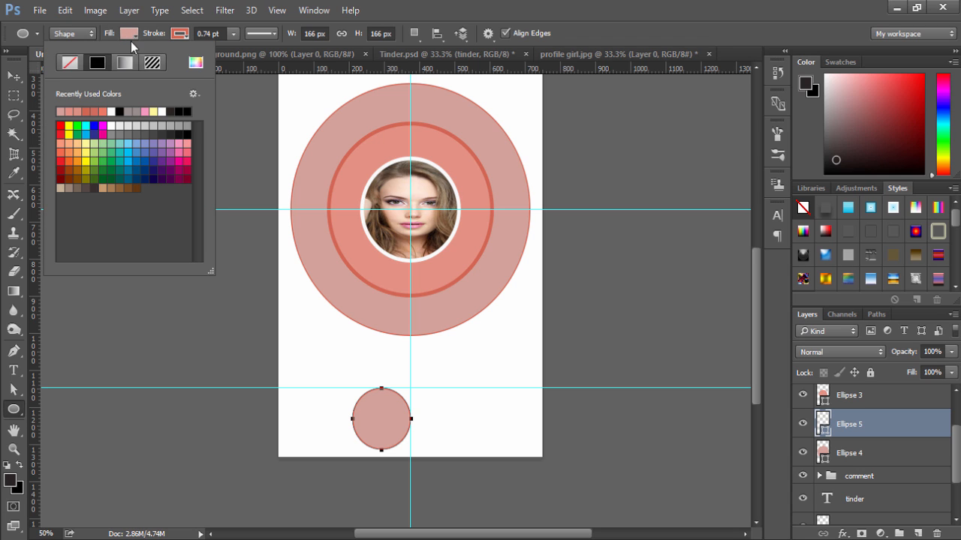
left_click(113, 111)
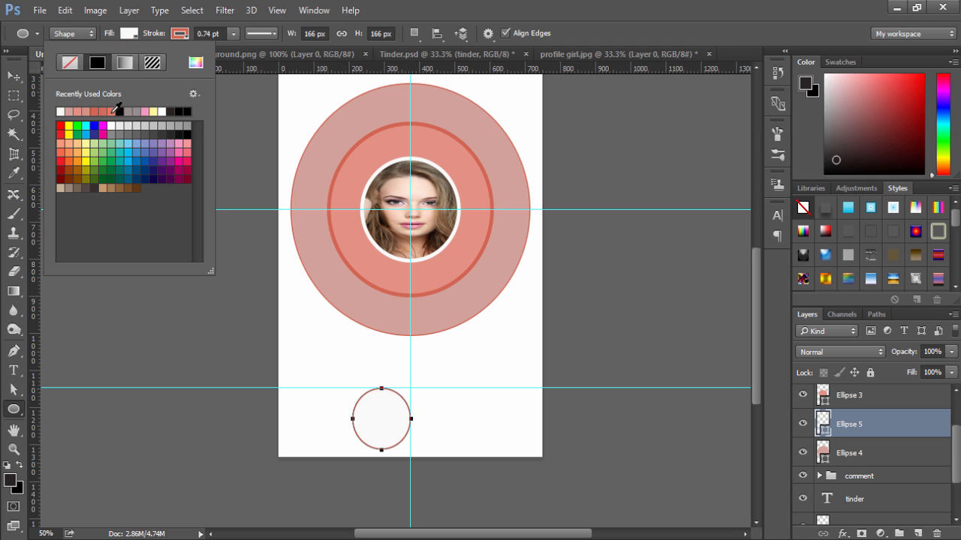
left_click(180, 34)
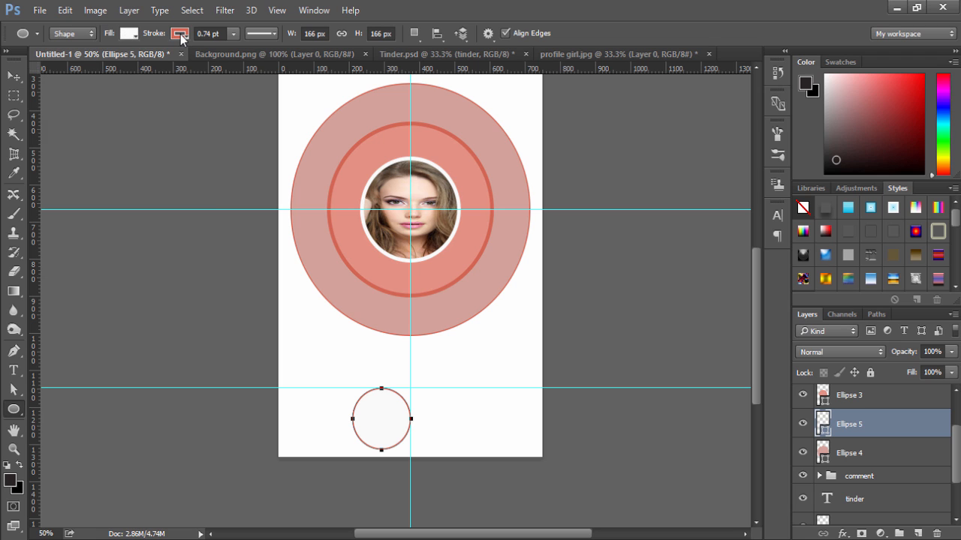
left_click(180, 34)
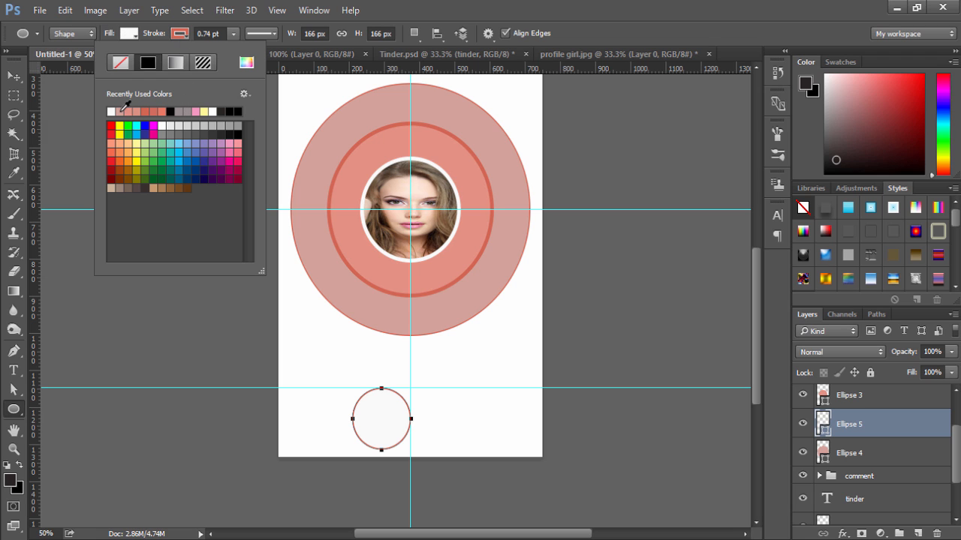
left_click(188, 111)
- Increase the small circle's stroke width to 3.69 pt
left_click(234, 33)
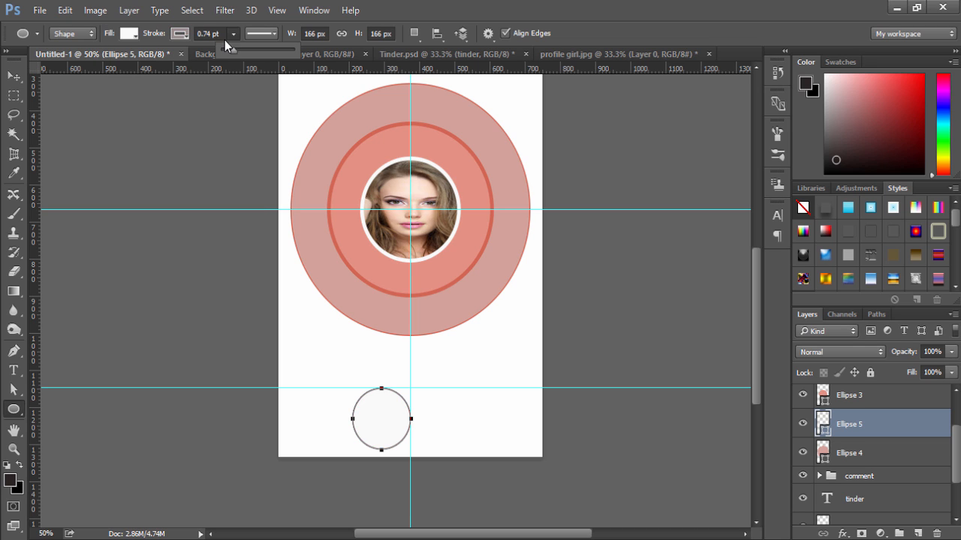
mouse_move(235, 51)
left_mouse_down()
mouse_move(252, 52)
mouse_move(236, 52)
left_mouse_up()
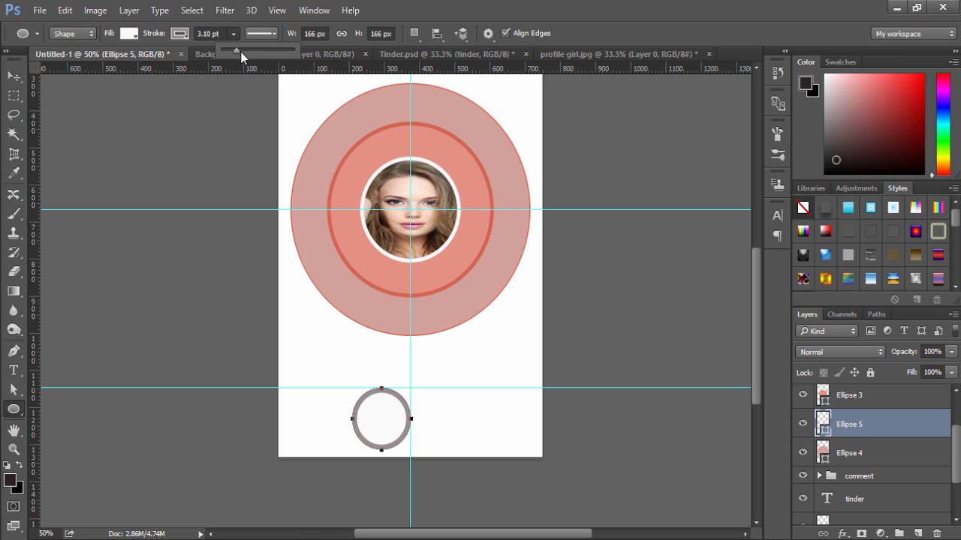
left_click_drag(240, 51, 237, 51)
- Duplicate the grey-ringed circle horizontally and position the pair side by side, one on each side of the vertical guide
left_click(13, 75)
left_click(14, 76)
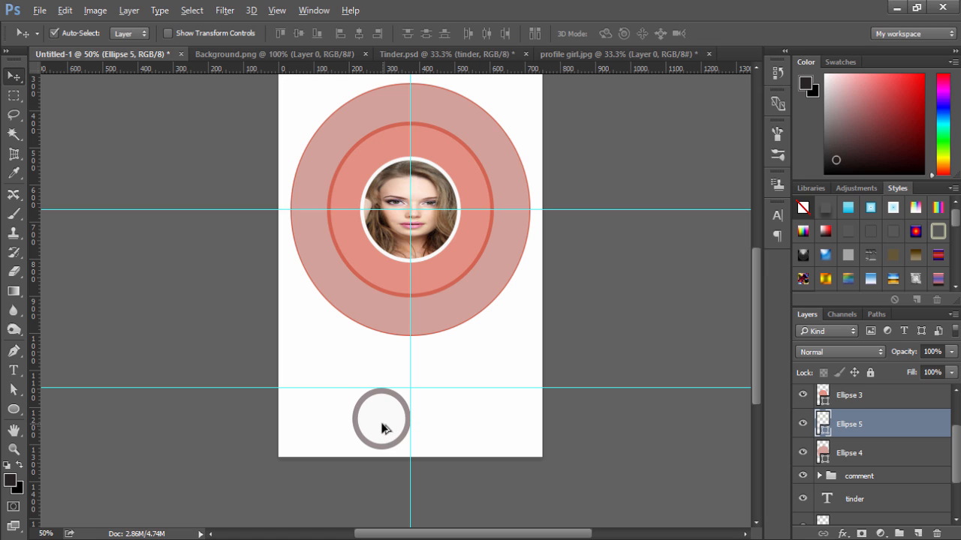
left_click_drag(377, 423, 430, 419)
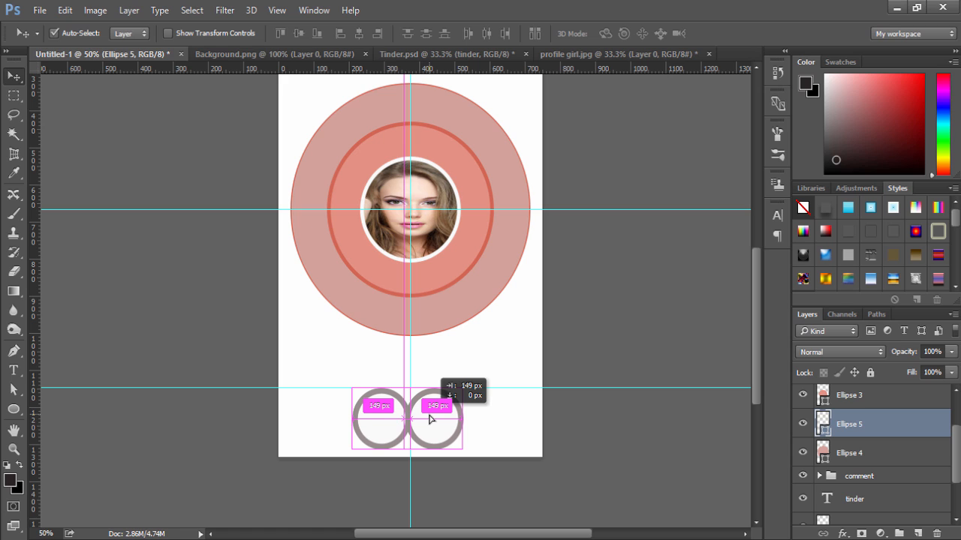
left_click_drag(430, 418, 431, 418)
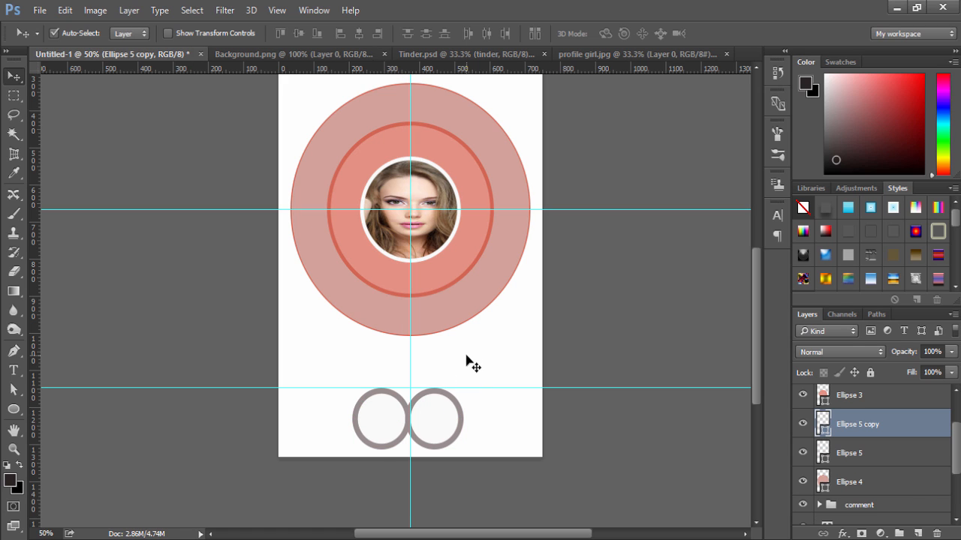
key("shift+Right")
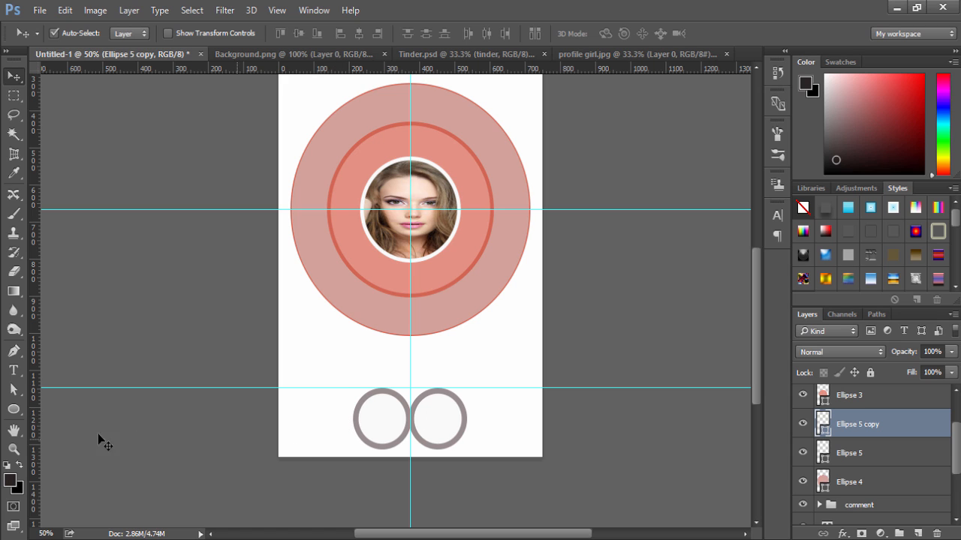
- Draw a smaller grey-ringed circle beside the left button and place a copy of it beside the right button at the same height
left_click(14, 409)
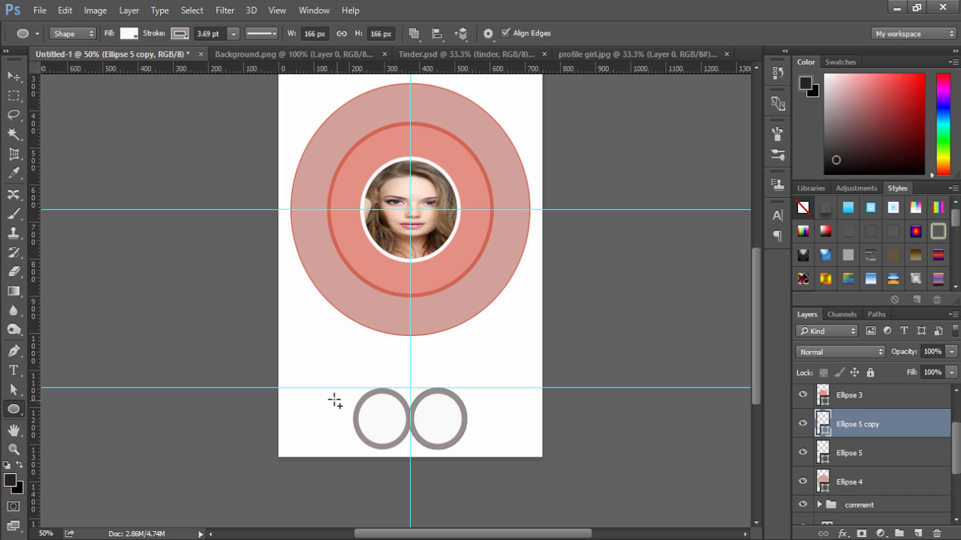
left_click_drag(323, 394, 337, 407)
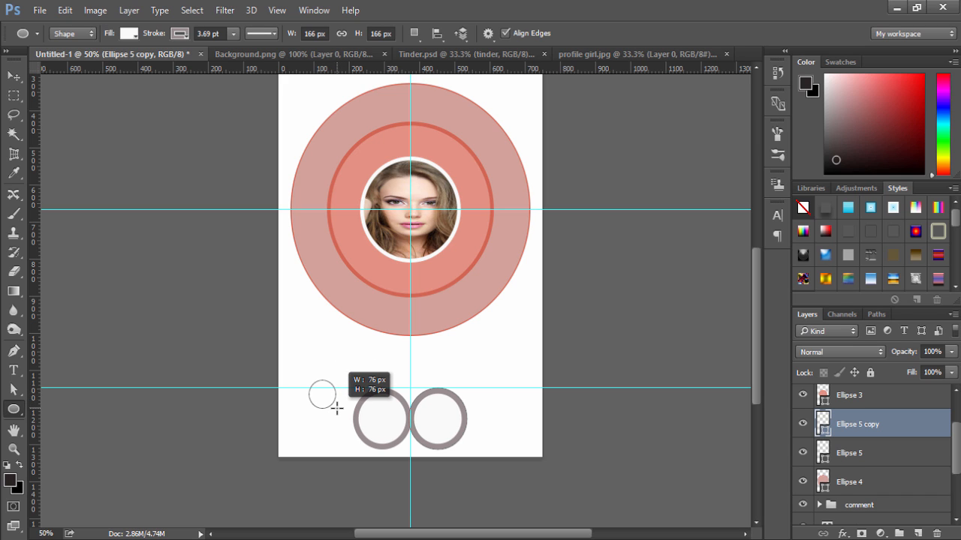
key("space")
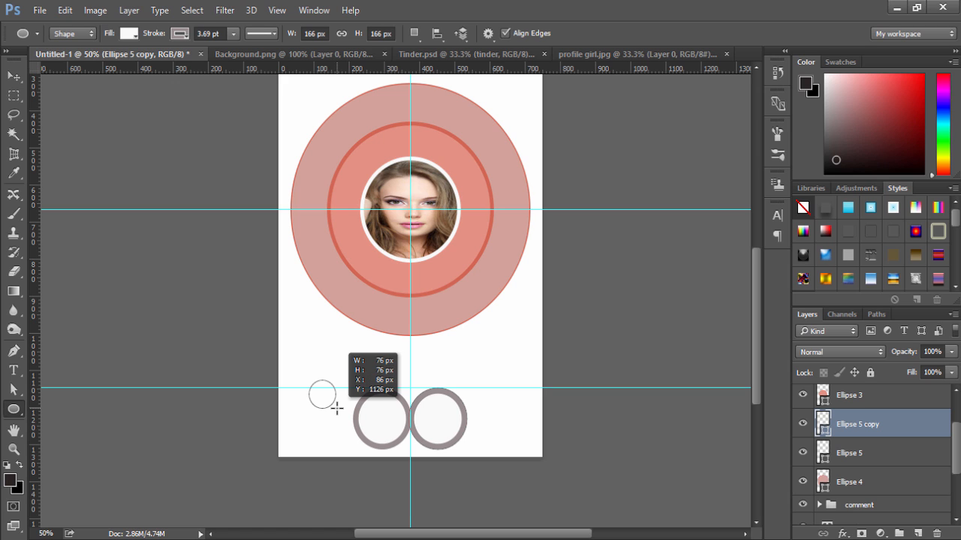
left_click_drag(339, 409, 355, 418)
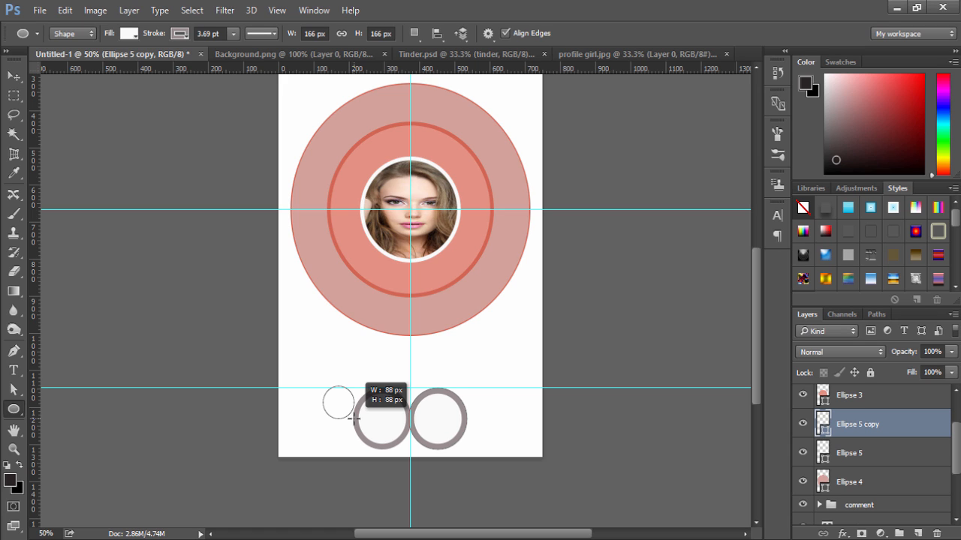
left_click_drag(355, 418, 358, 423)
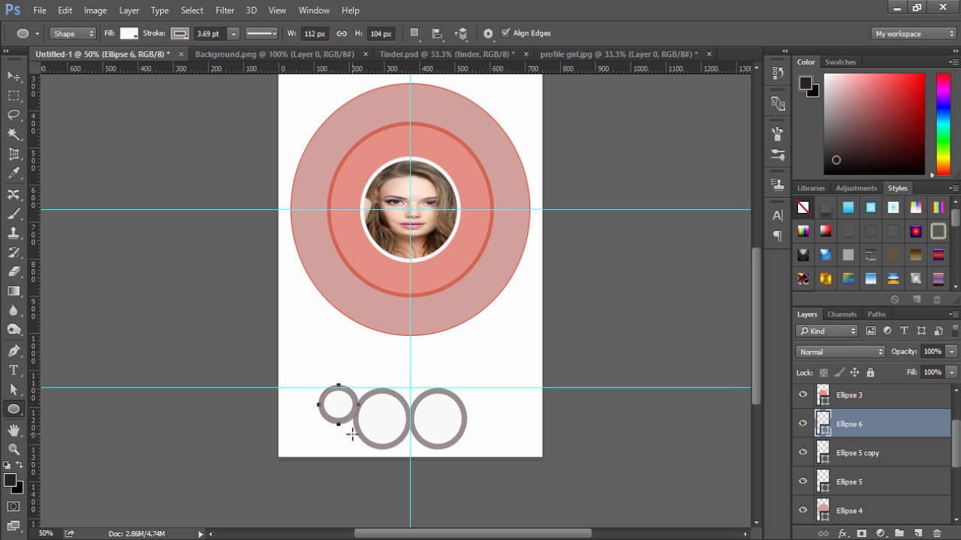
key("v")
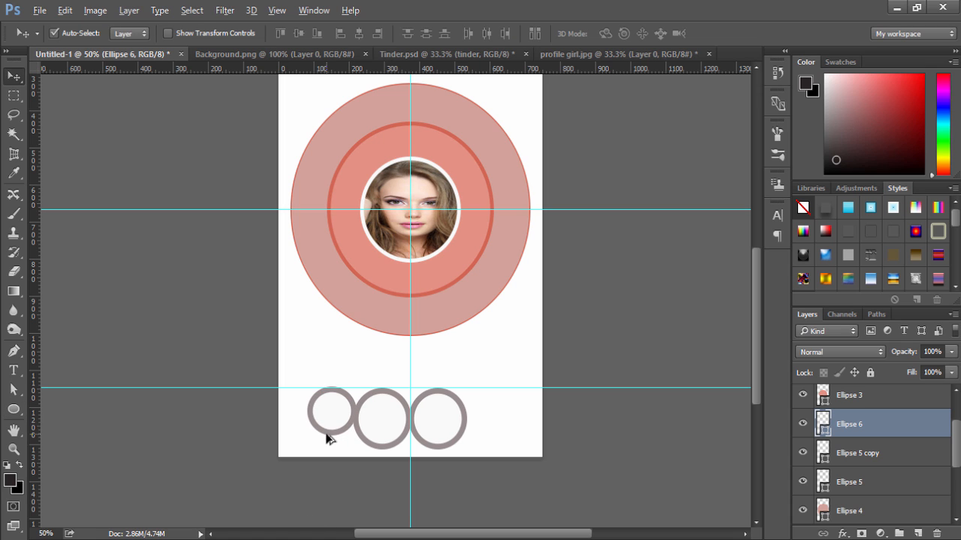
left_click_drag(343, 431, 489, 437)
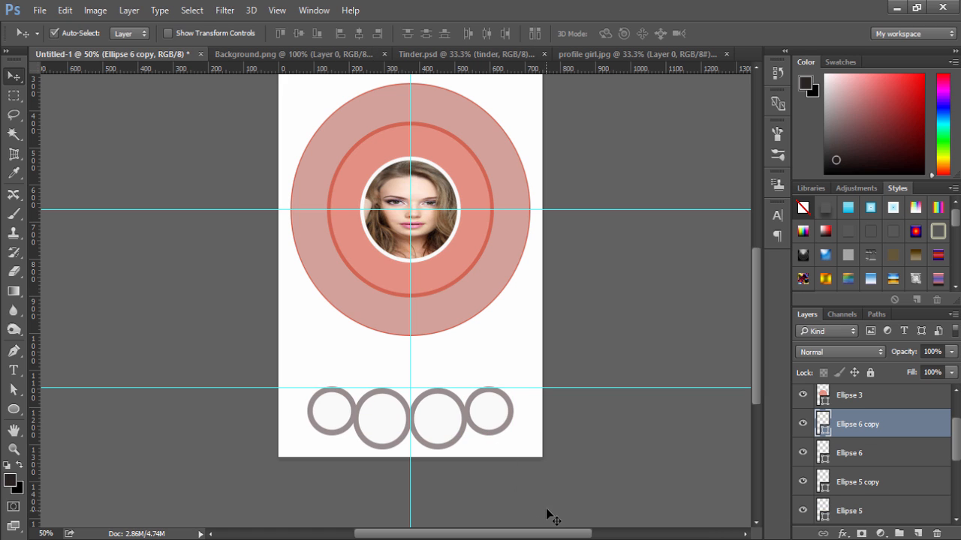
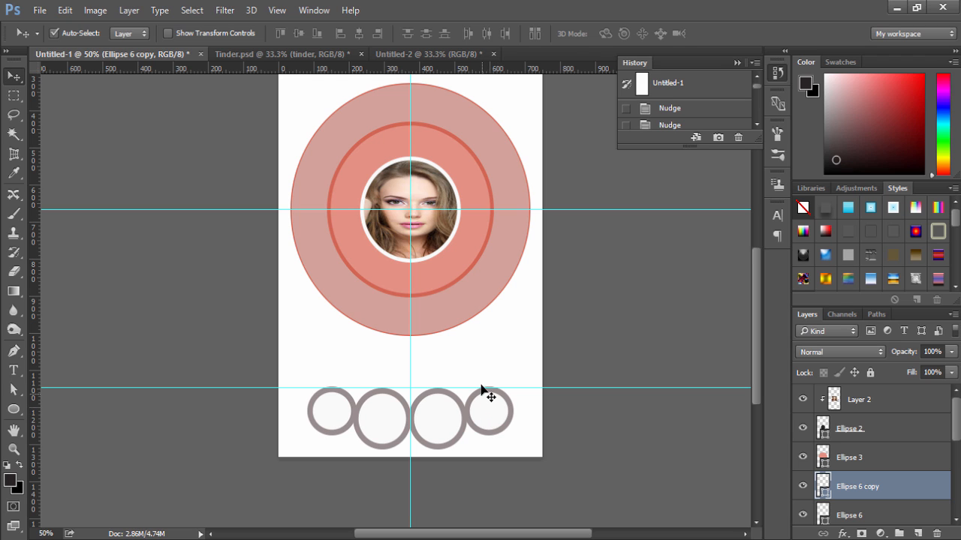
- In the blank Untitled-2 document, draw a dark ellipse shape about 282 px wide and high, left of the canvas centre
left_click(400, 56)
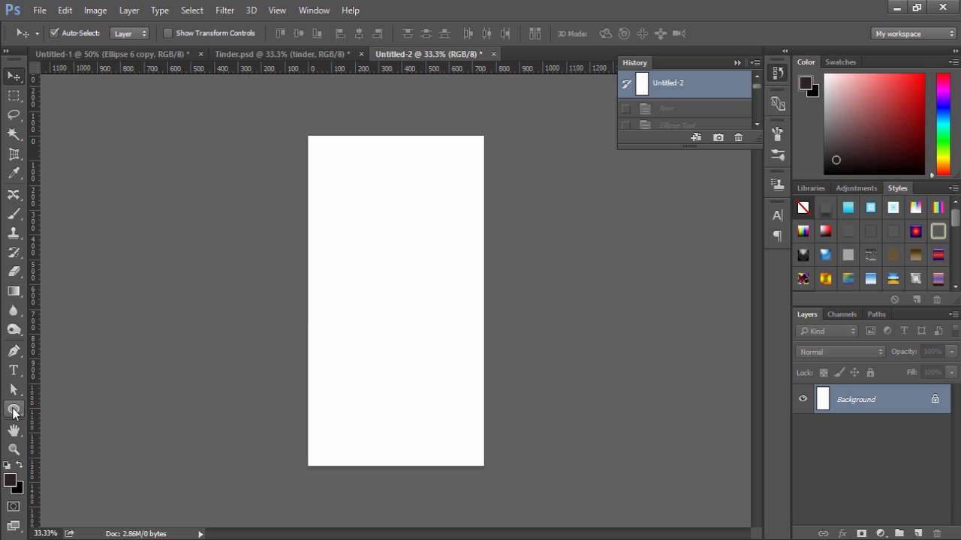
left_click(12, 411)
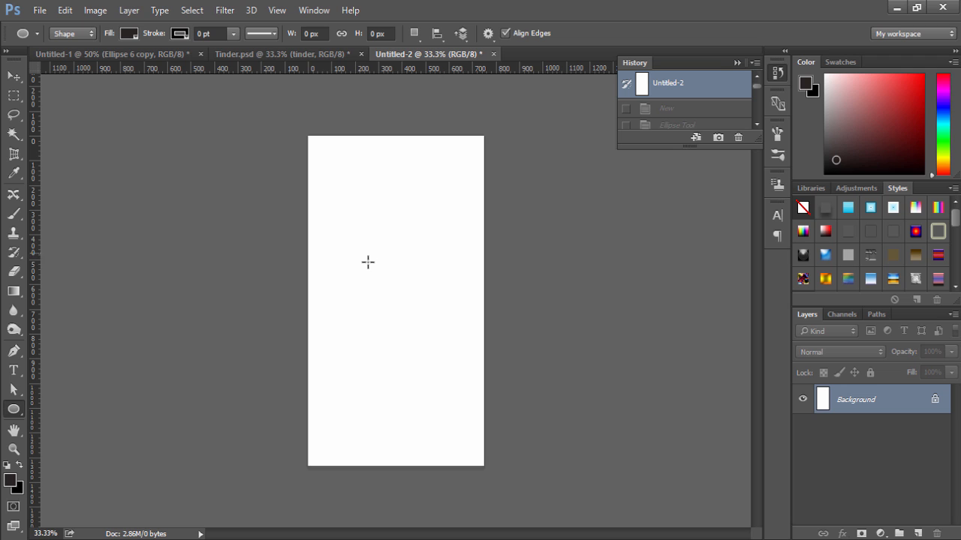
left_click_drag(363, 263, 395, 301)
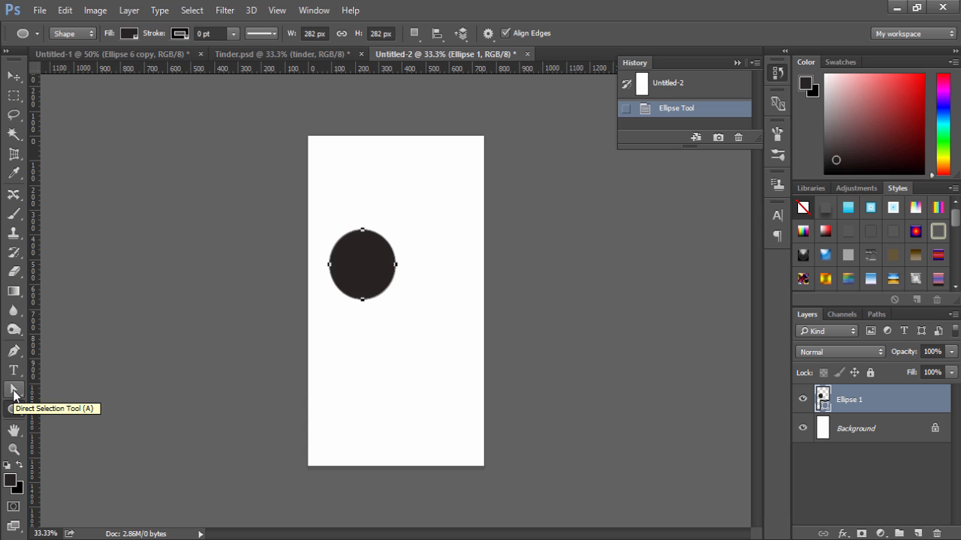
- Pull the circle's bottom anchor down to a shape height of about 420 px and collapse its handles into a sharp tip
left_click(14, 391)
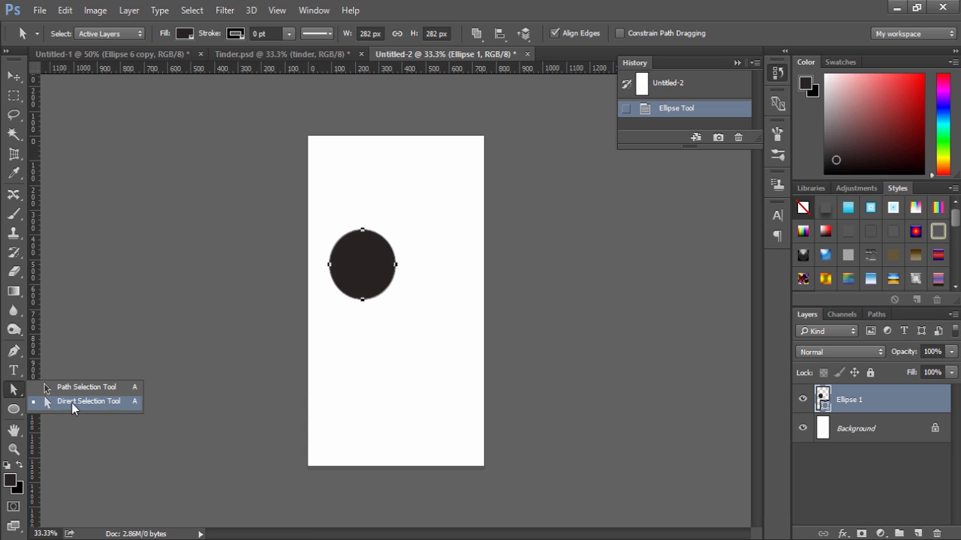
left_click(75, 403)
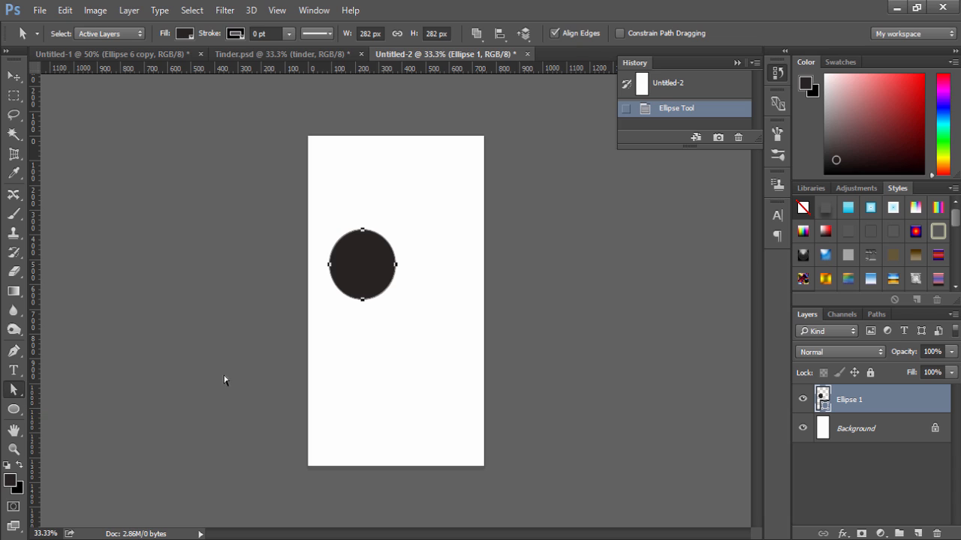
left_click(362, 300)
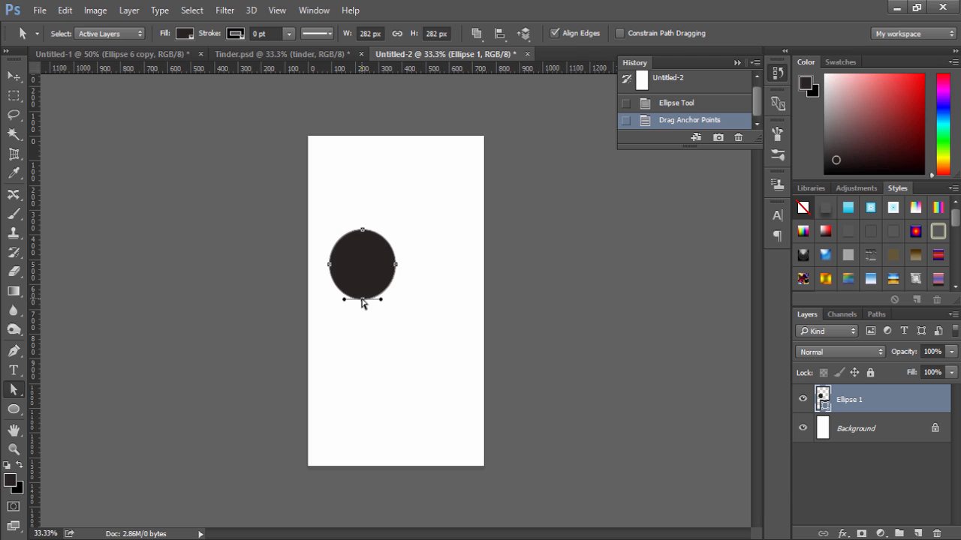
left_click_drag(362, 302, 361, 335)
left_click_drag(361, 331, 362, 333)
left_click(441, 214)
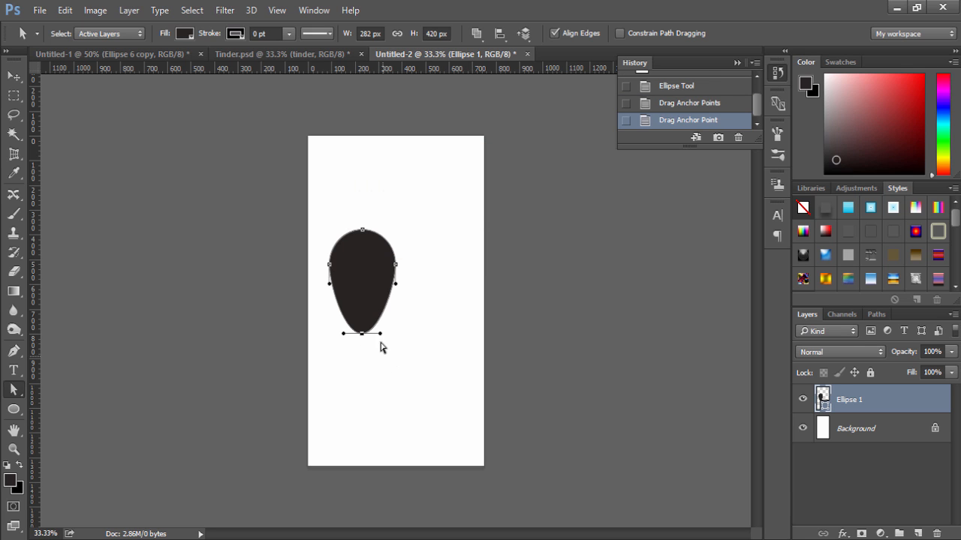
left_click_drag(381, 334, 361, 337)
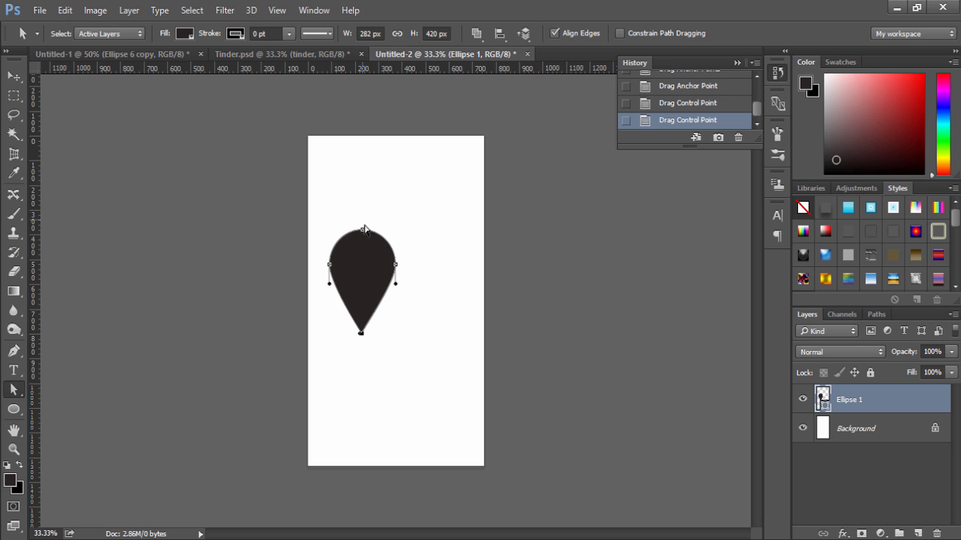
- Move the side anchors inward to a width of about 234 px and lower the top anchor to a height of about 414 px
left_click(329, 265)
left_click_drag(331, 268, 336, 267)
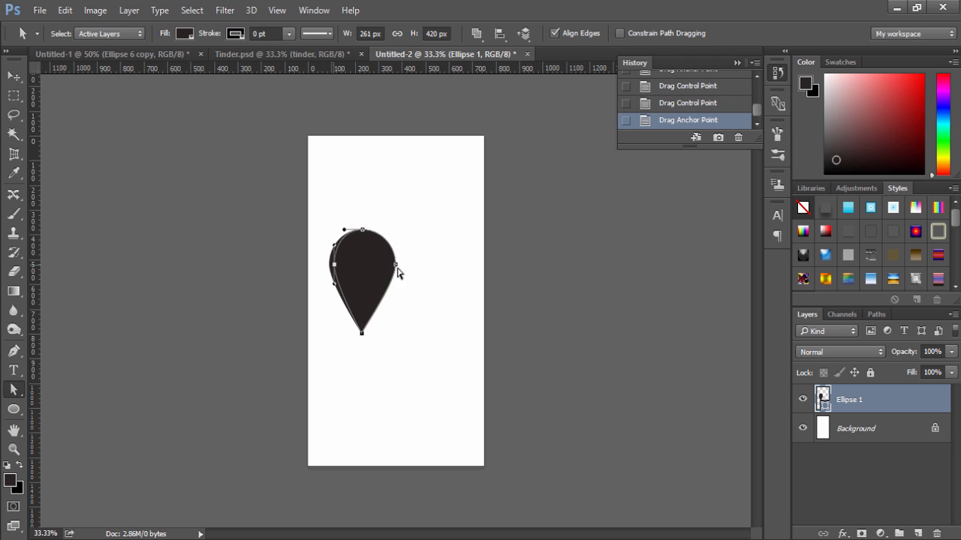
left_click(395, 267)
left_click_drag(396, 267, 389, 264)
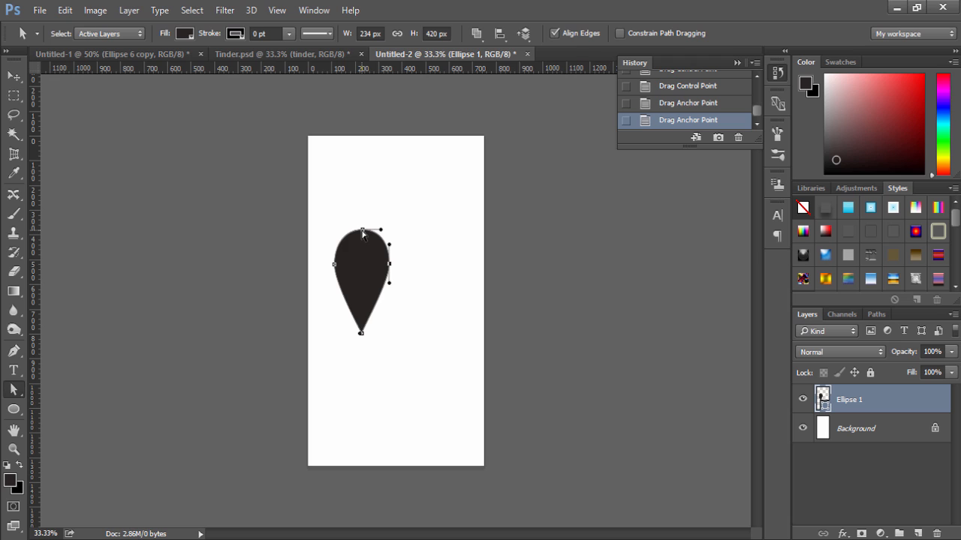
left_click(364, 234)
left_click_drag(362, 234, 358, 231)
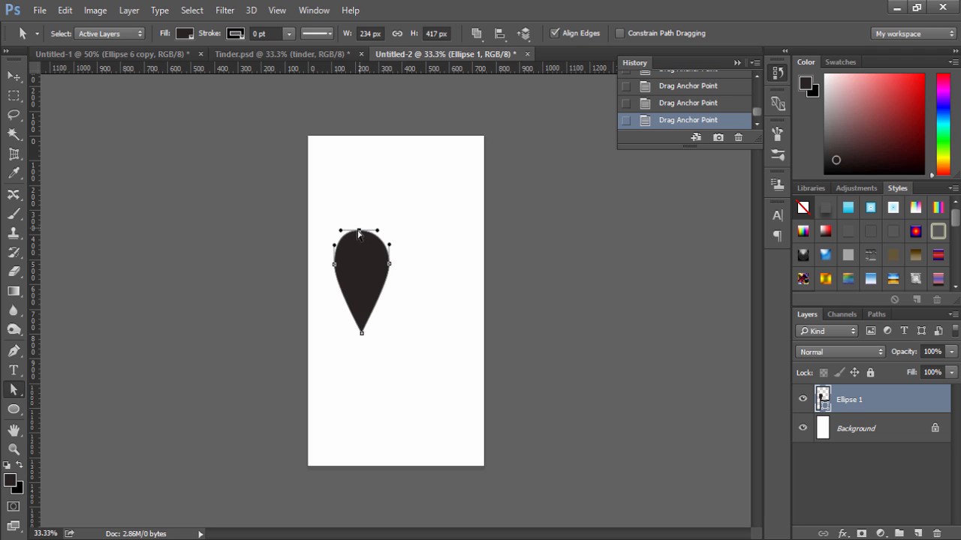
left_click_drag(360, 234, 362, 235)
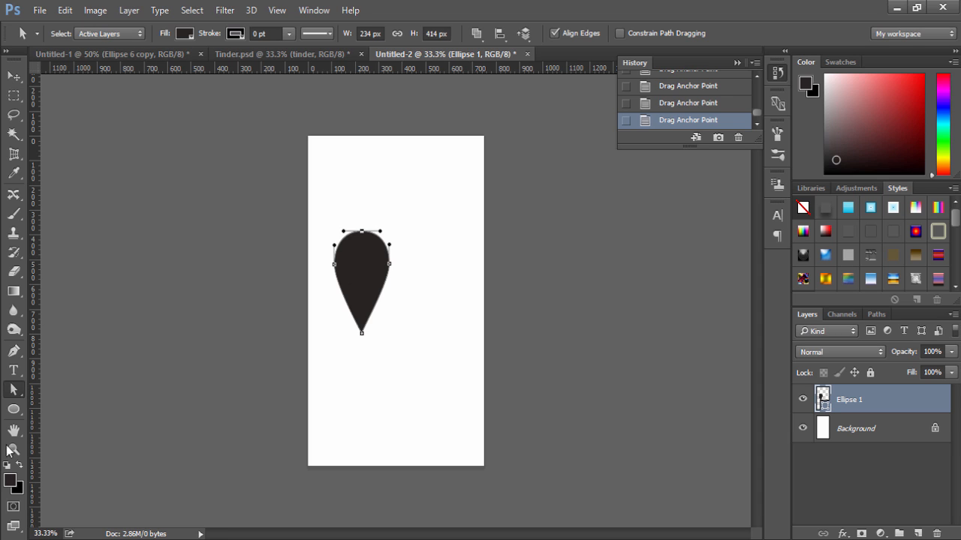
- Set the pin shape's fill colour to bright blue #1503d8
left_click(13, 409)
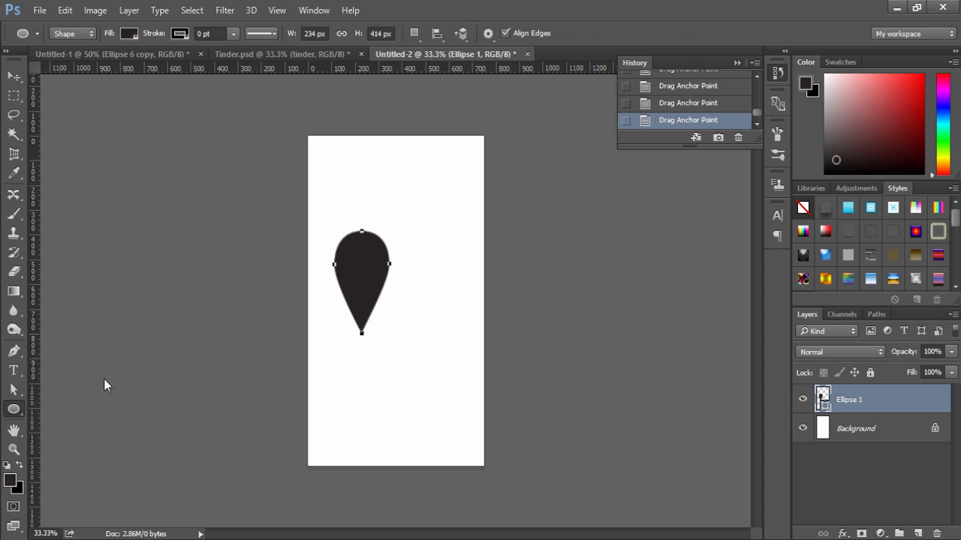
left_click(131, 34)
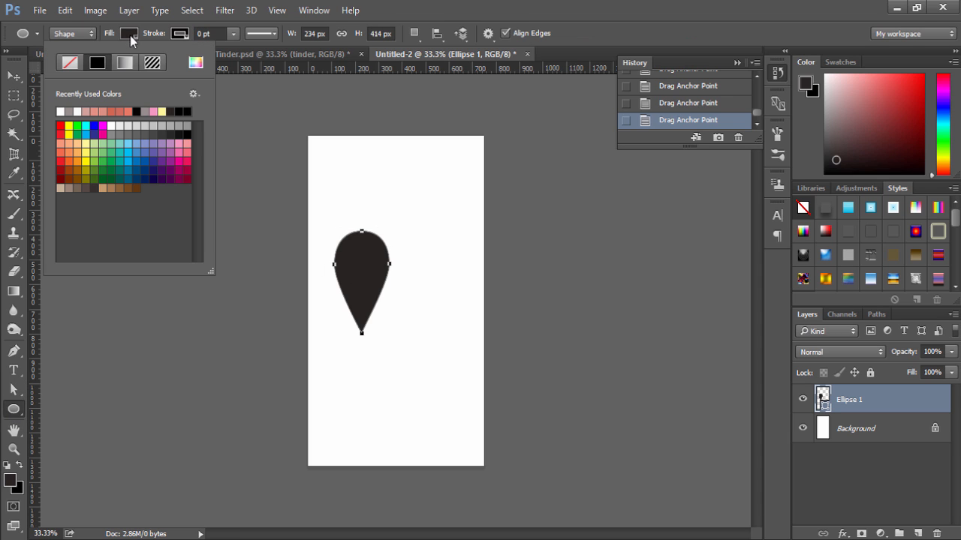
left_click(153, 172)
left_click(147, 169)
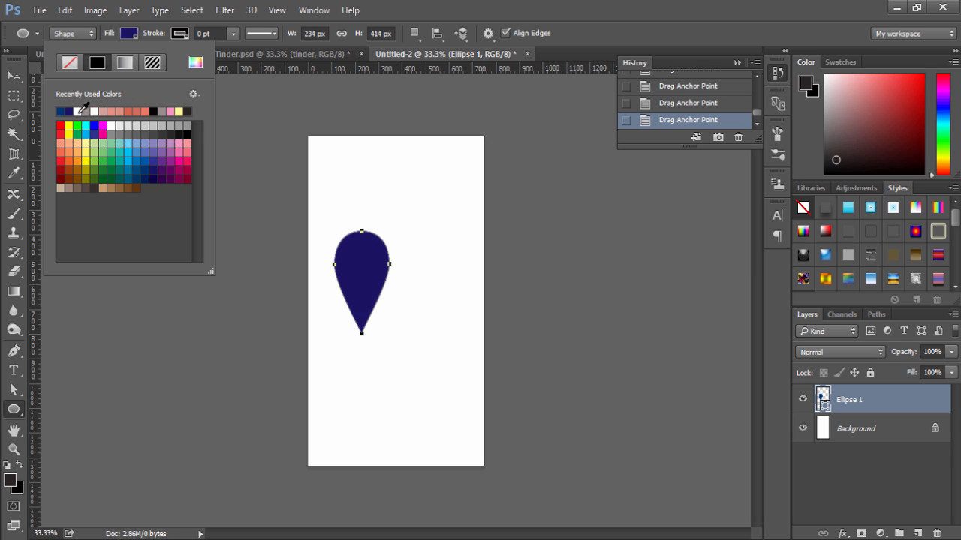
left_click(69, 112)
left_click(195, 62)
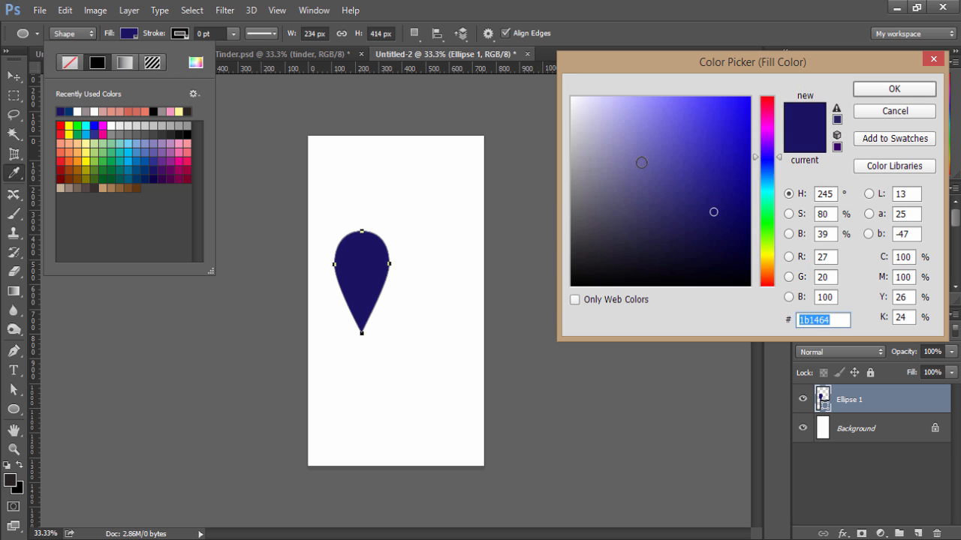
left_click(748, 126)
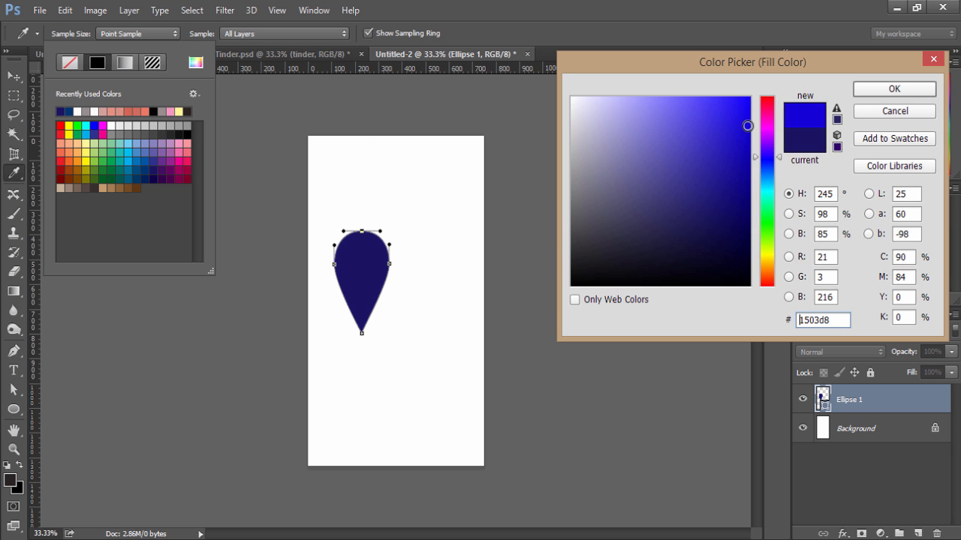
left_click(877, 90)
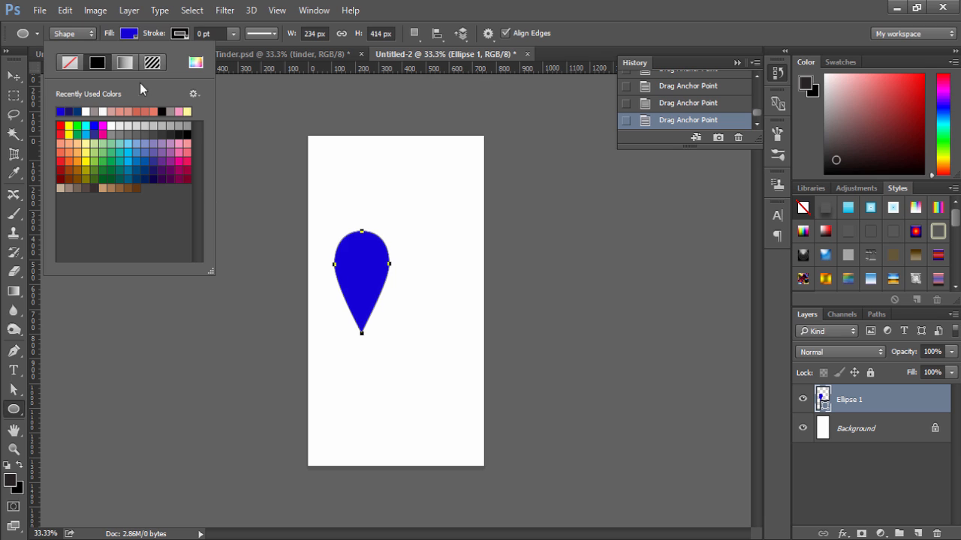
- Draw an ellipse about 90 × 79 px inside the pin's head and fill it with white
right_click(15, 409)
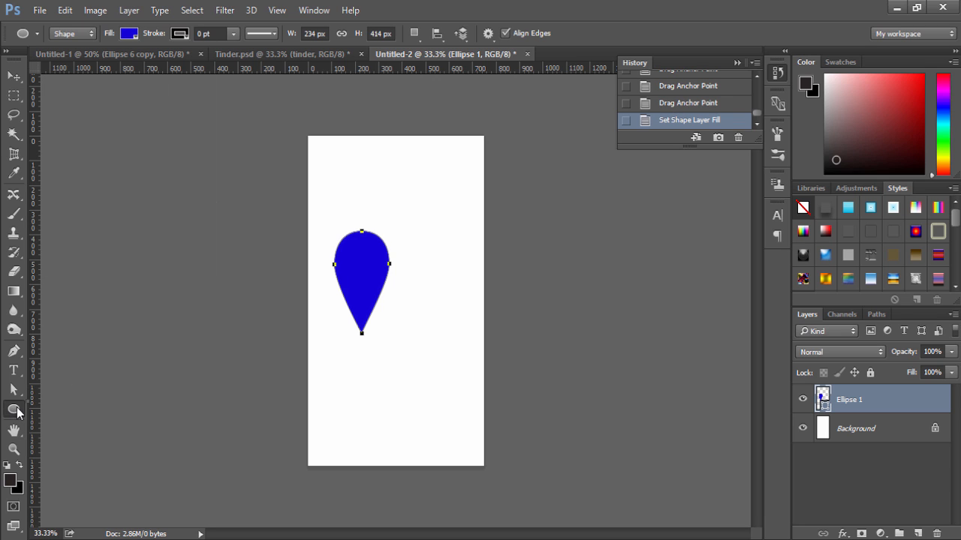
left_click(55, 438)
left_click_drag(350, 247, 369, 268)
key("space")
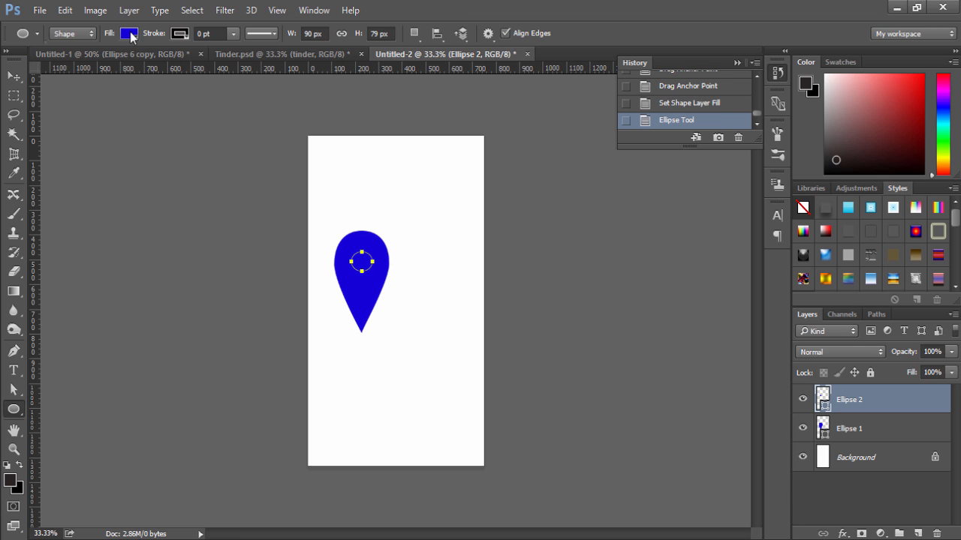
left_click(130, 35)
left_click(102, 111)
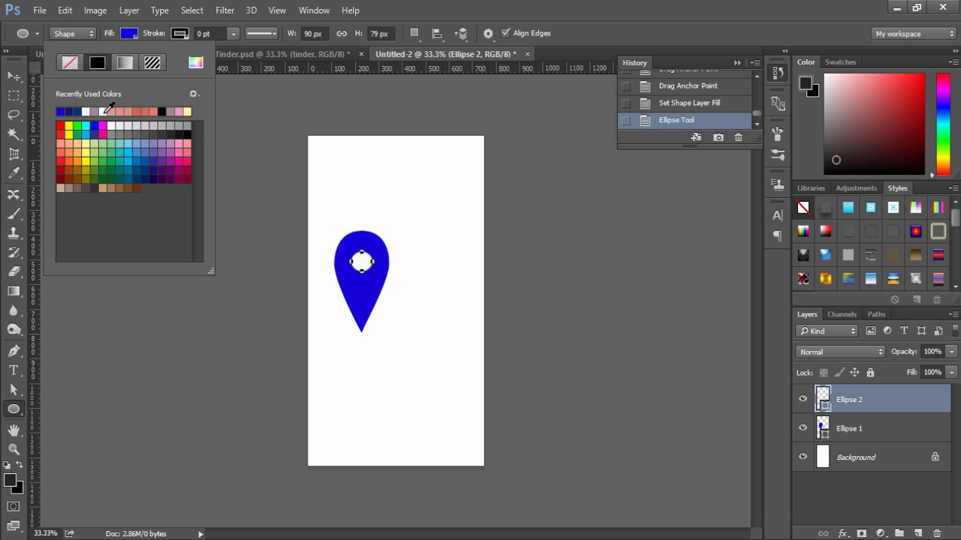
left_click(128, 35)
- Duplicate the Ellipse 1 and Ellipse 2 pin layers into the Untitled-1 document
left_click(850, 429)
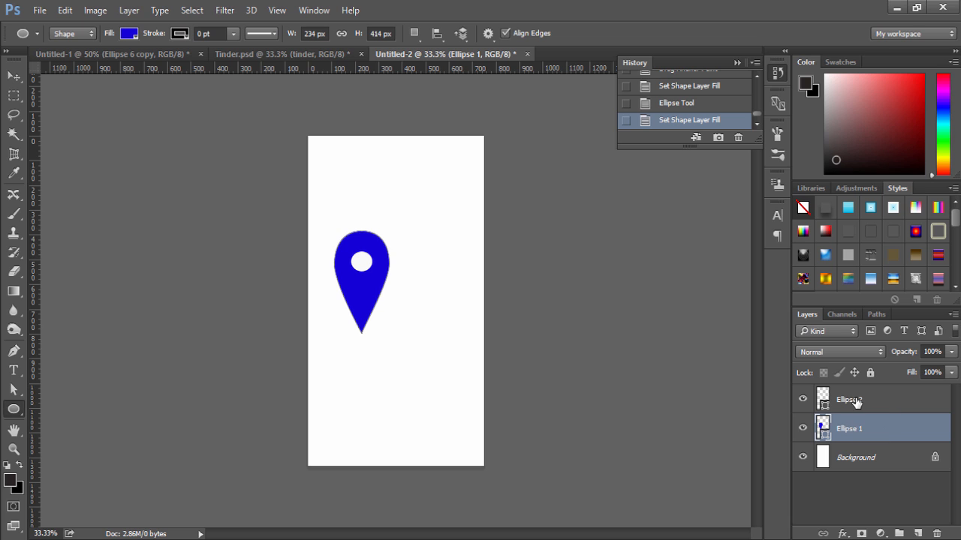
left_click(856, 403, "shift")
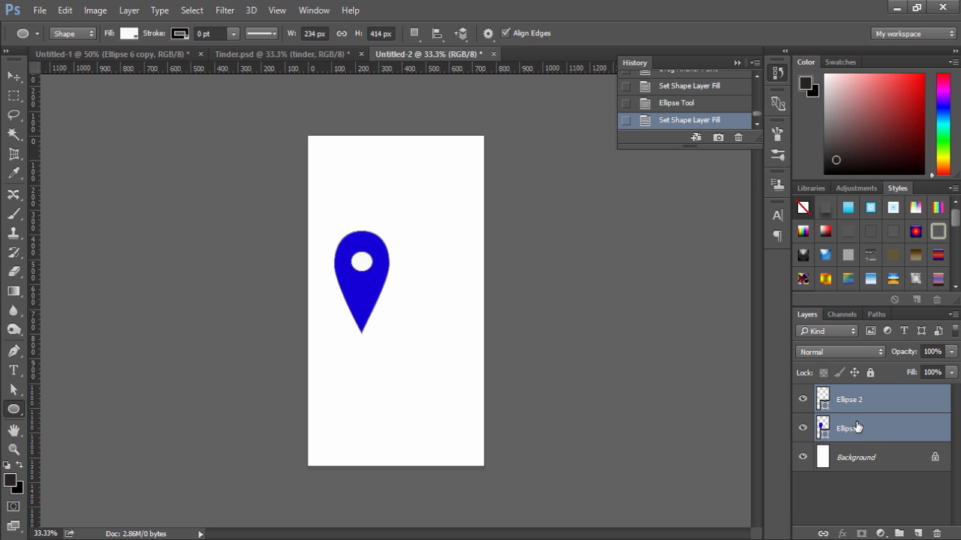
right_click(858, 427)
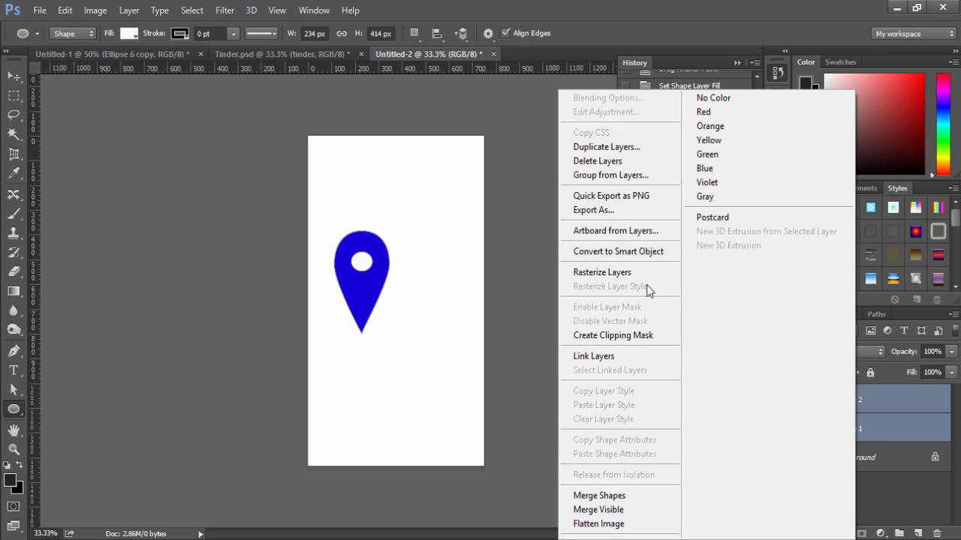
left_click(617, 150)
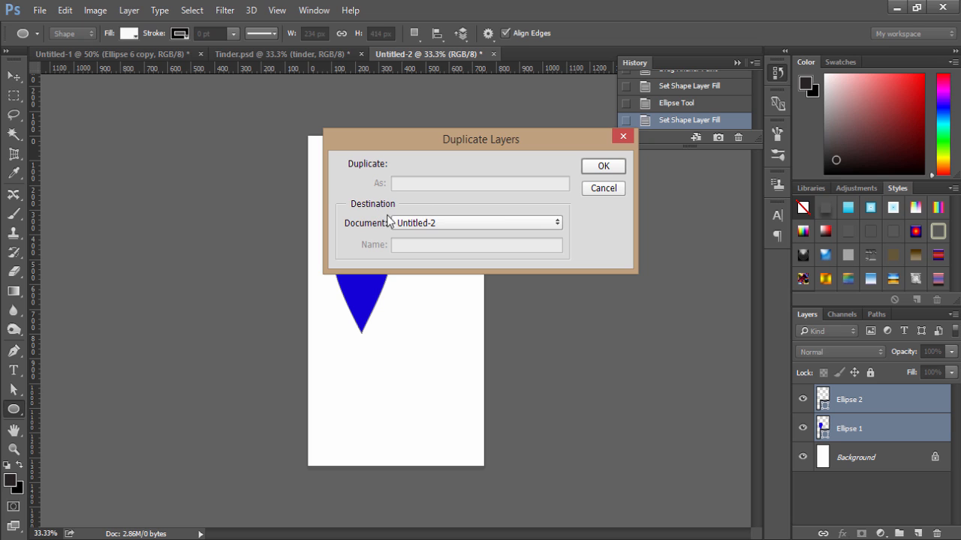
left_click(552, 223)
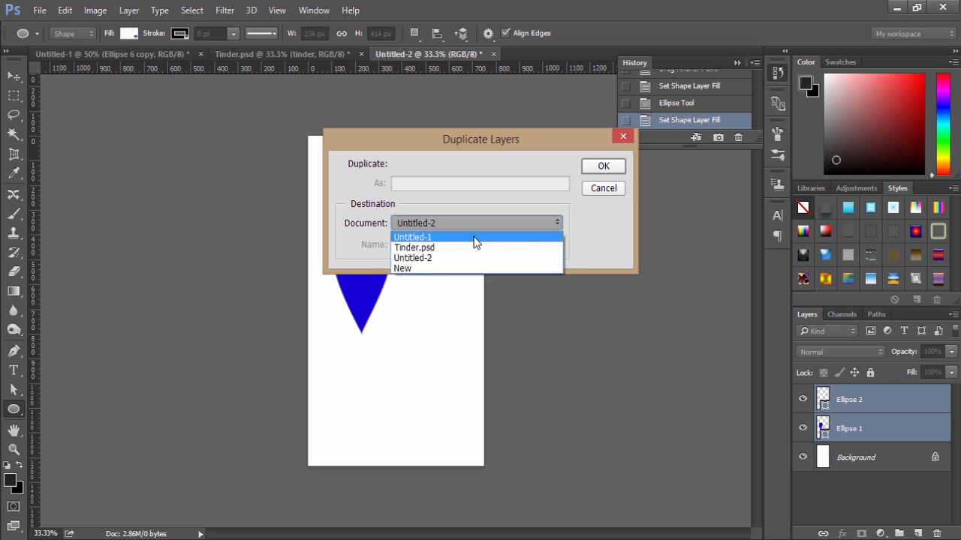
left_click(473, 239)
left_click(603, 167)
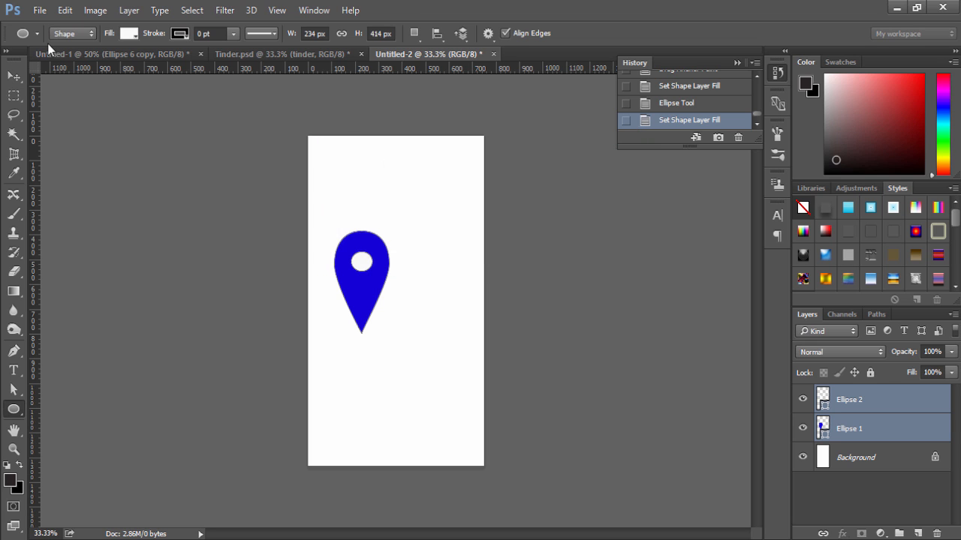
- Switch to the Untitled-1 document and move the duplicated pin to the lower-right corner of the canvas
left_click(63, 53)
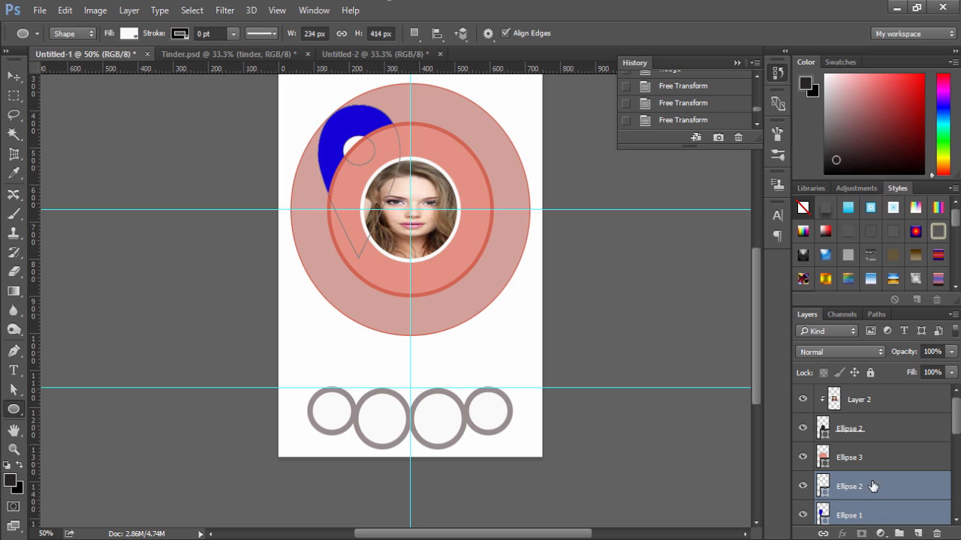
left_click(15, 76)
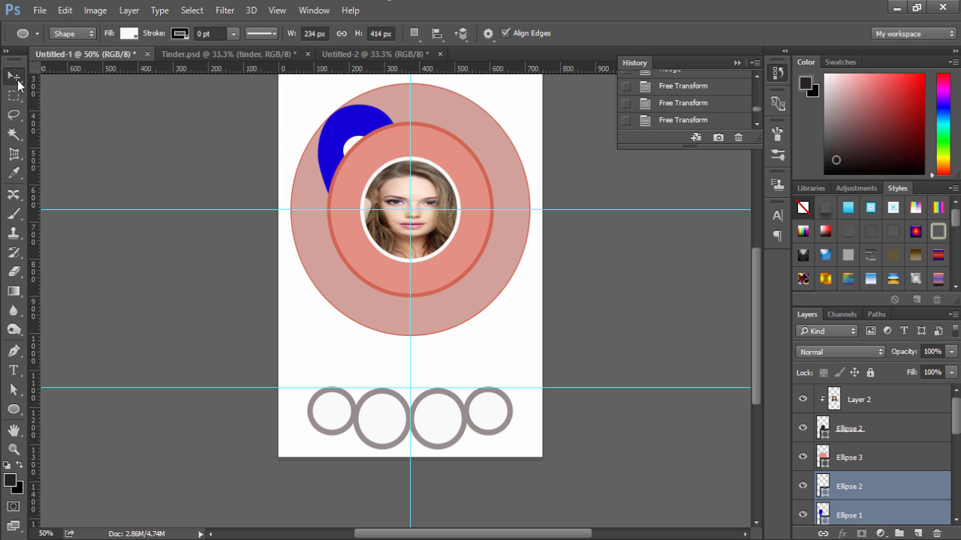
left_click_drag(318, 174, 470, 324)
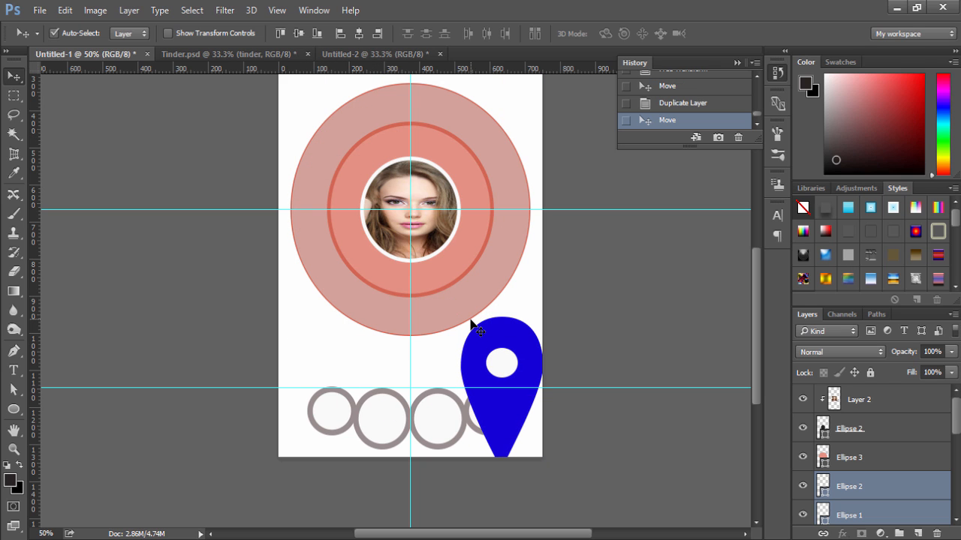
- Scale the pin down to about 27.78% width and 20.53% height and place it inside the rightmost grey ring
key("ctrl+t")
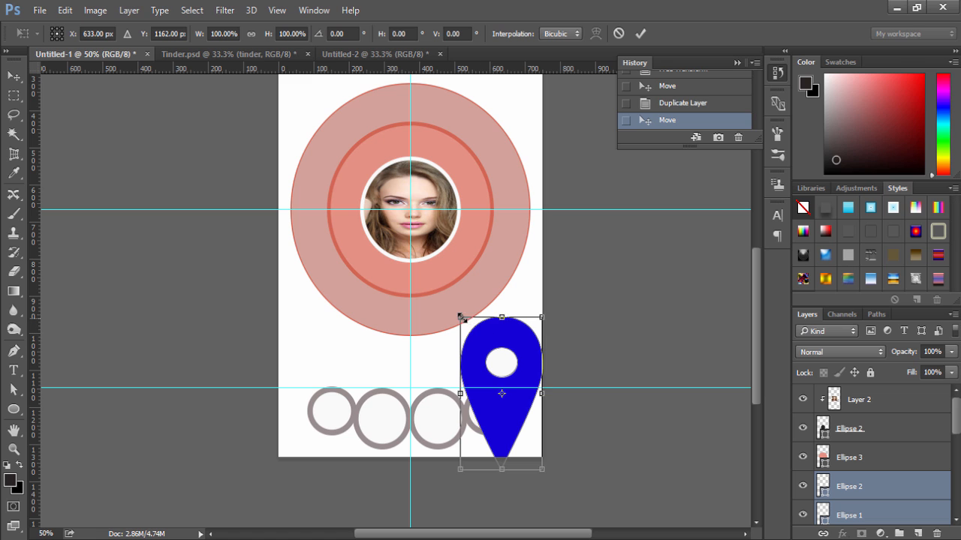
left_click_drag(459, 320, 498, 412)
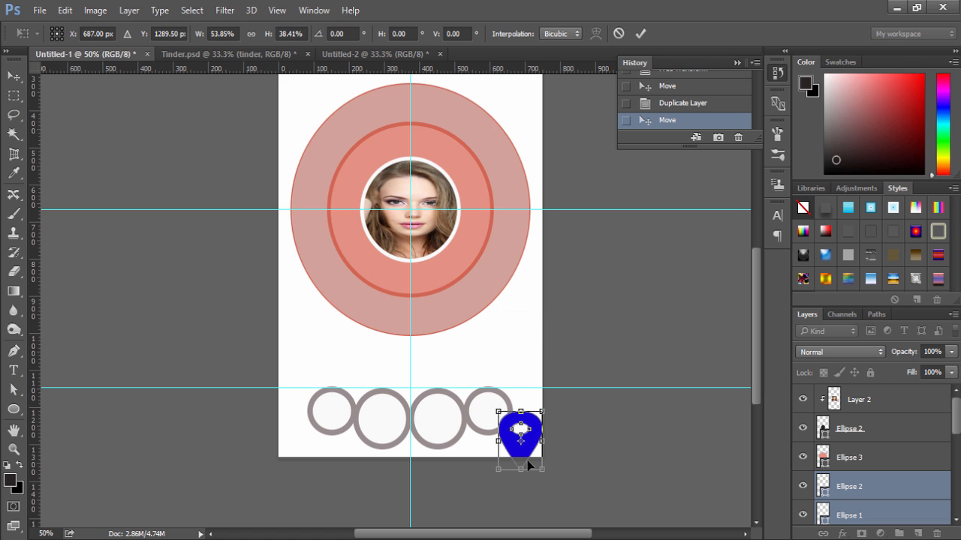
left_click_drag(528, 452, 497, 417)
left_click_drag(466, 375, 491, 415)
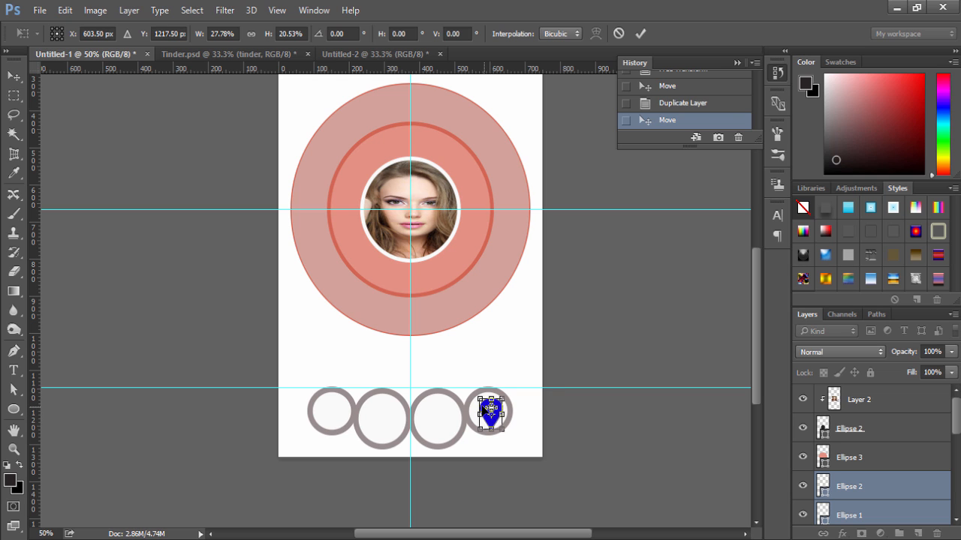
left_click(640, 33)
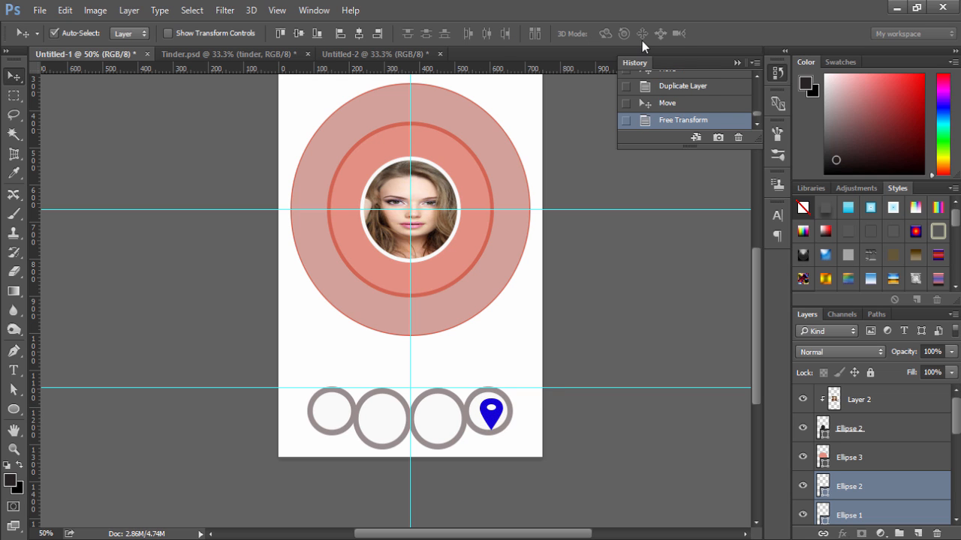
- Nudge the blue pin left to centre it horizontally within the rightmost ring
key("Left")
key("Left")
key("Left")
key("Left")
key("Left")
key("Left")
key("Left")
key("Left")
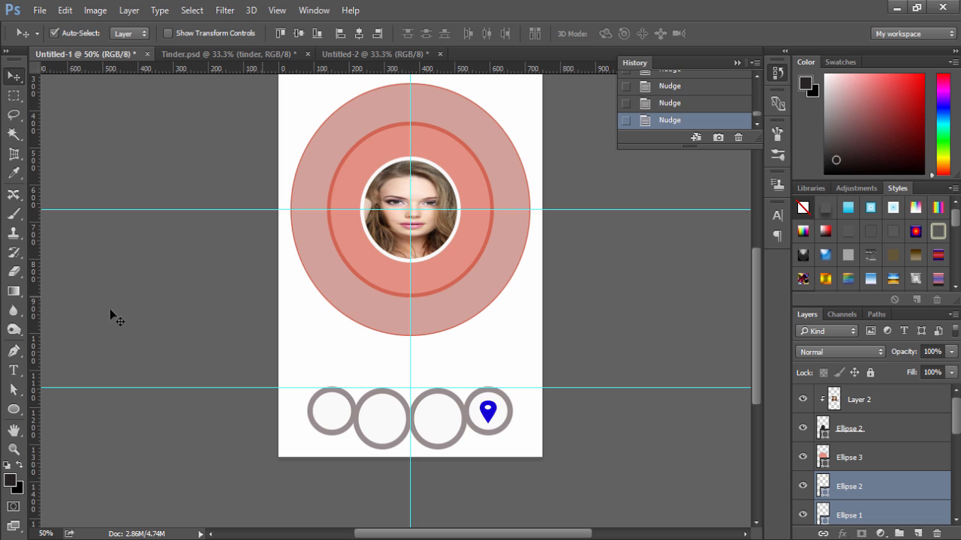
- Draw a solid heart with the Custom Shape tool, about 74 × 74 px, inside the third ring
left_click(15, 411)
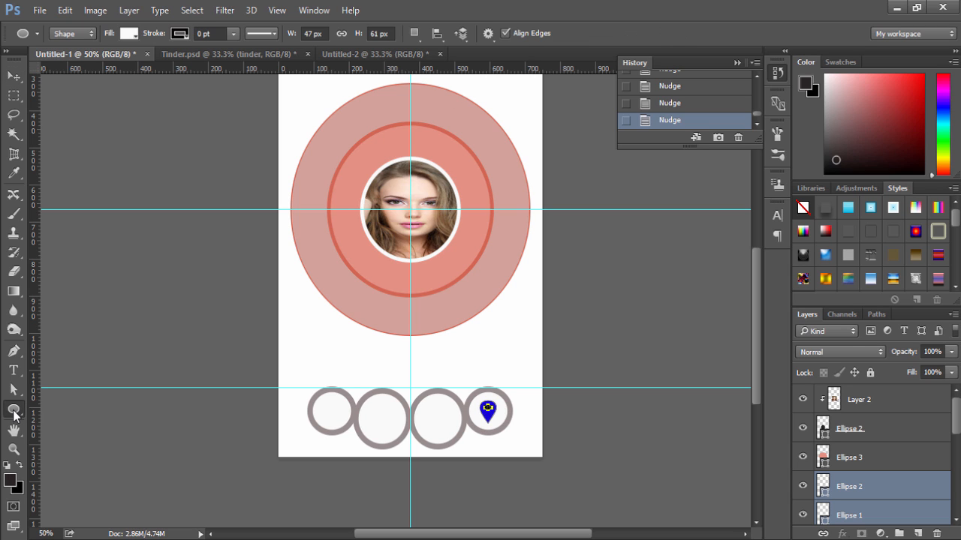
right_click(15, 413)
left_click(58, 475)
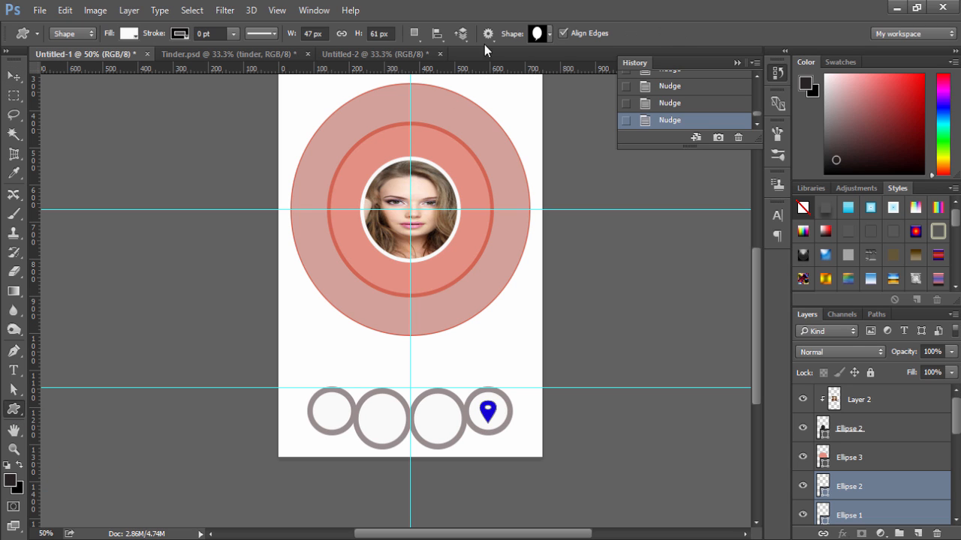
left_click(550, 34)
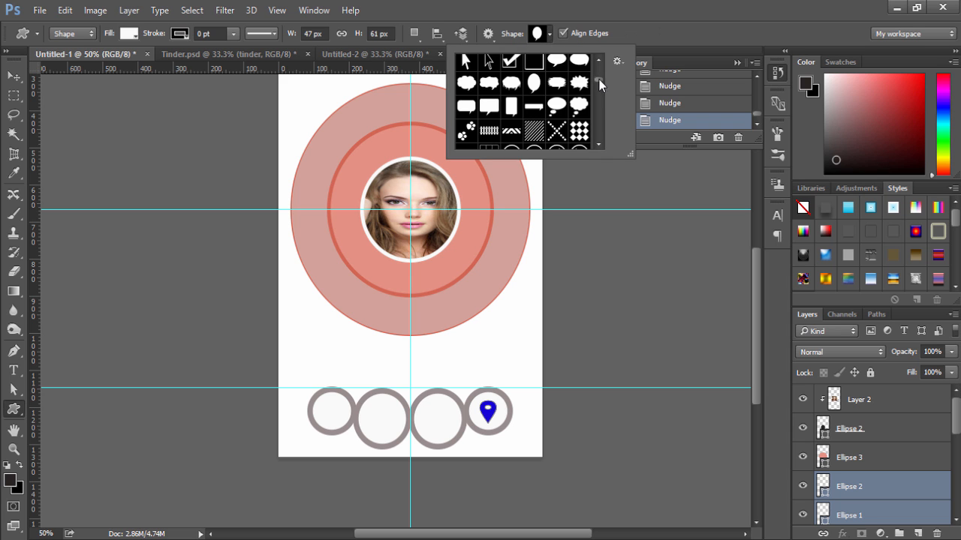
left_click_drag(598, 78, 596, 127)
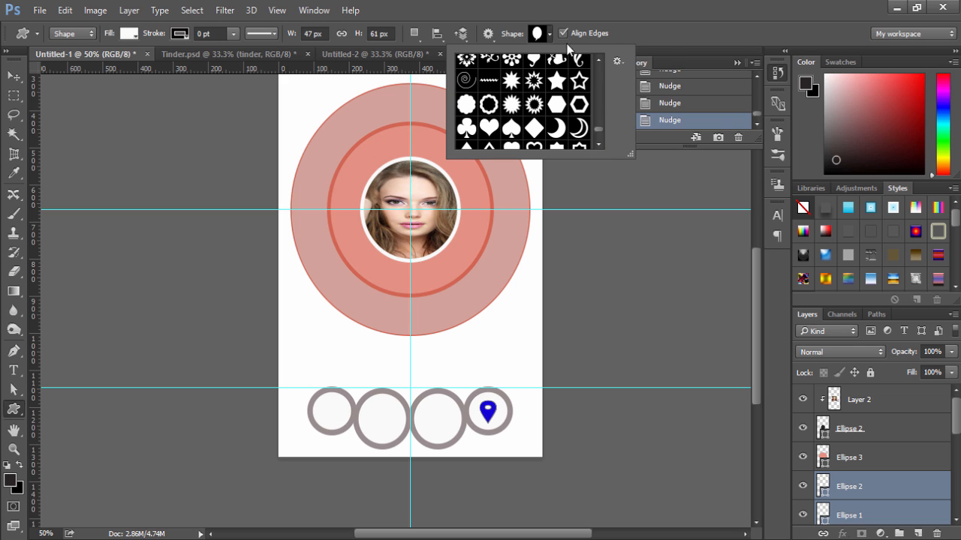
left_click(489, 128)
left_click(546, 34)
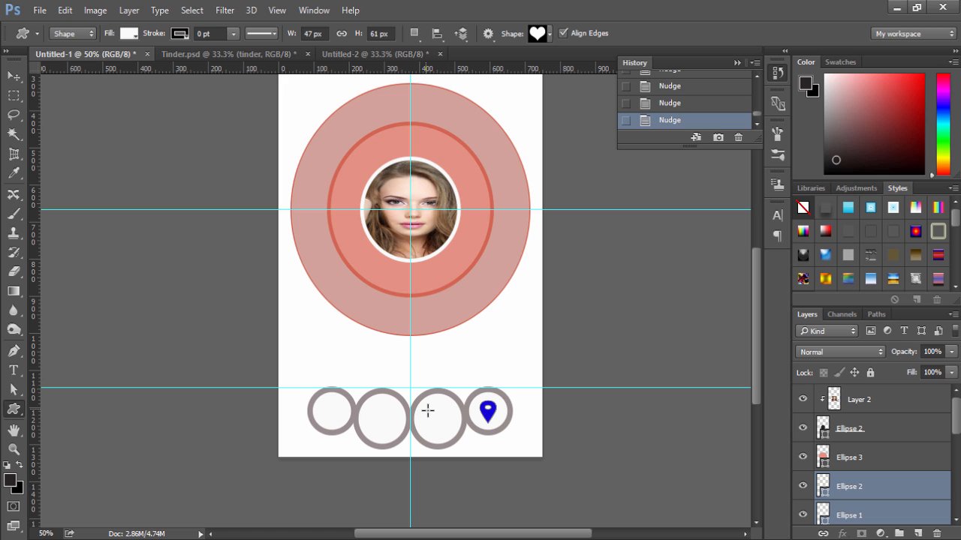
left_click_drag(428, 410, 451, 433)
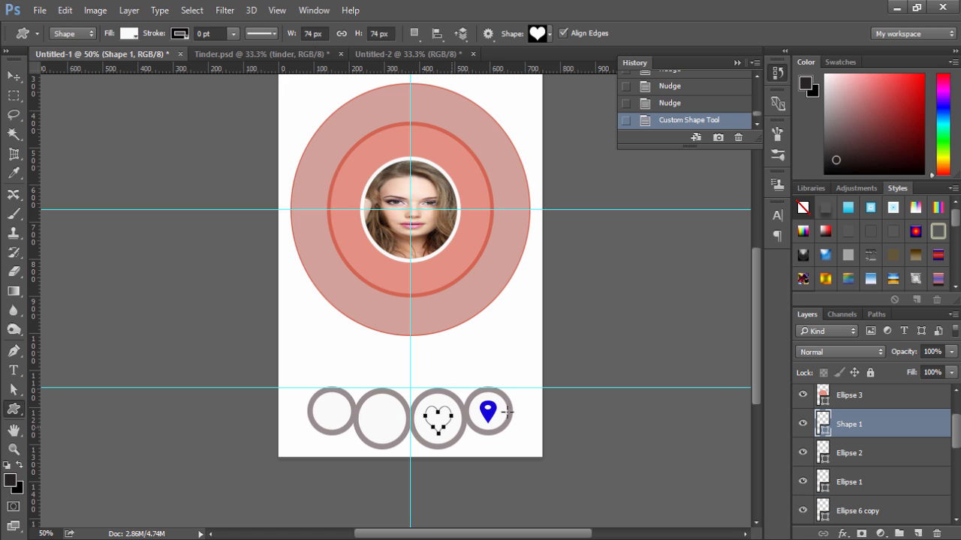
- Fill the heart with the recently used grey that matches the rings
left_click(130, 34)
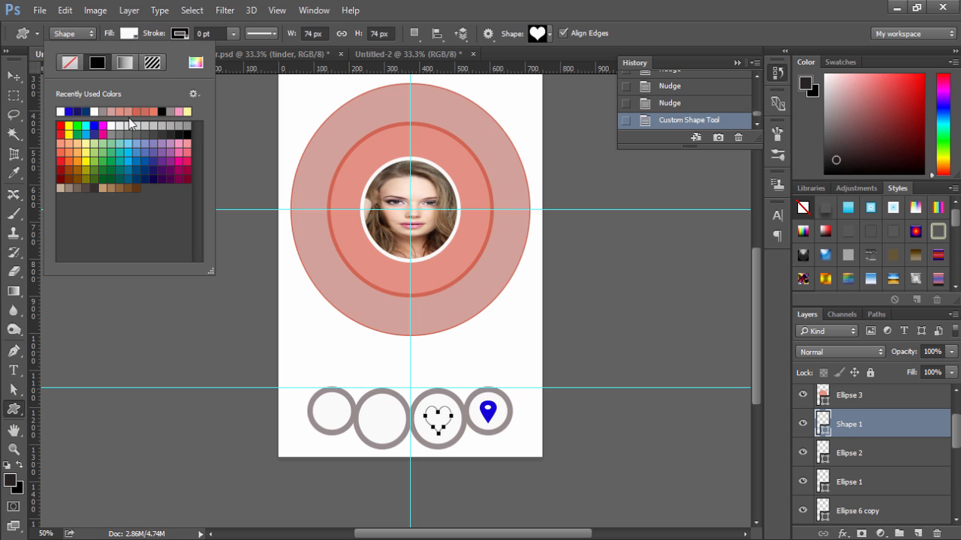
left_click(106, 111)
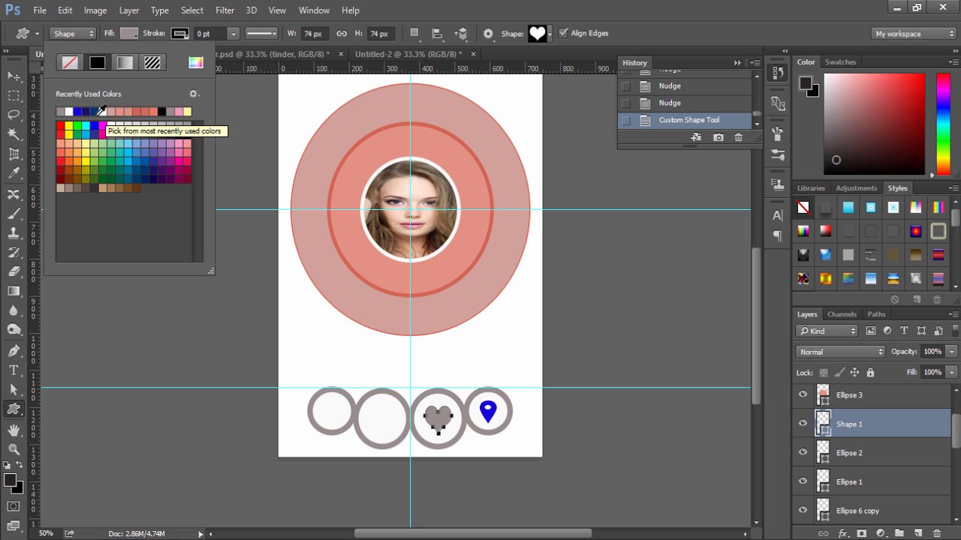
left_click(134, 35)
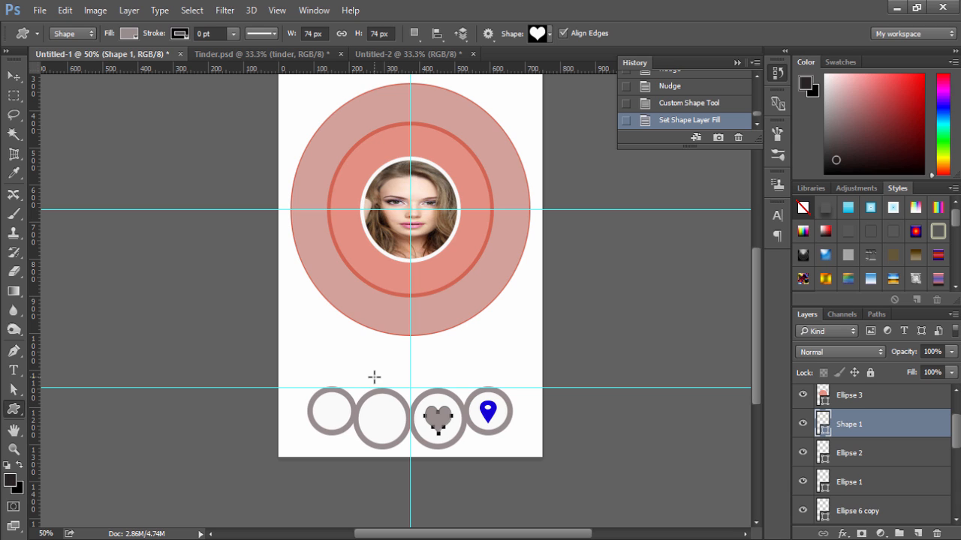
- In the Untitled-2 document, draw a rounded rectangle about 270 × 28 px with a 15 px radius above the blue pin
left_click(392, 53)
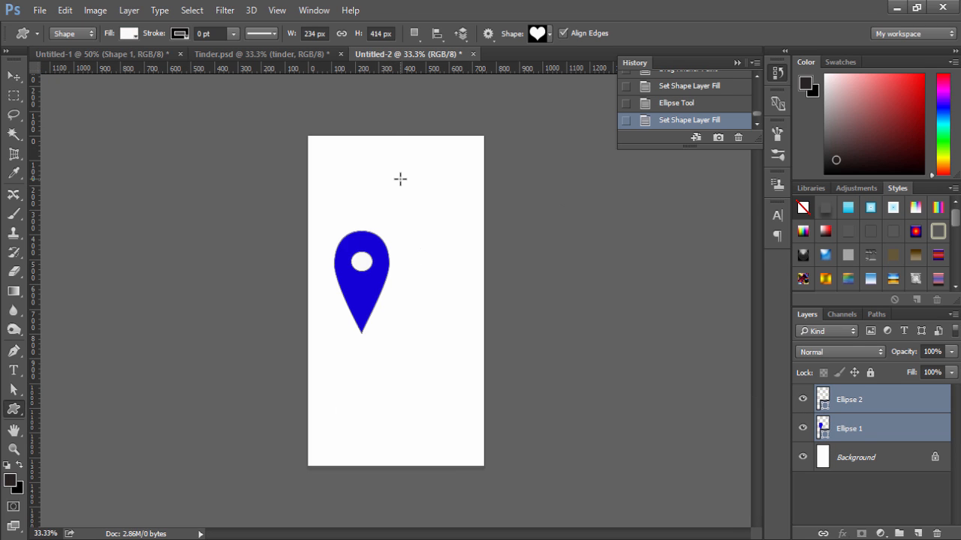
left_click(13, 410)
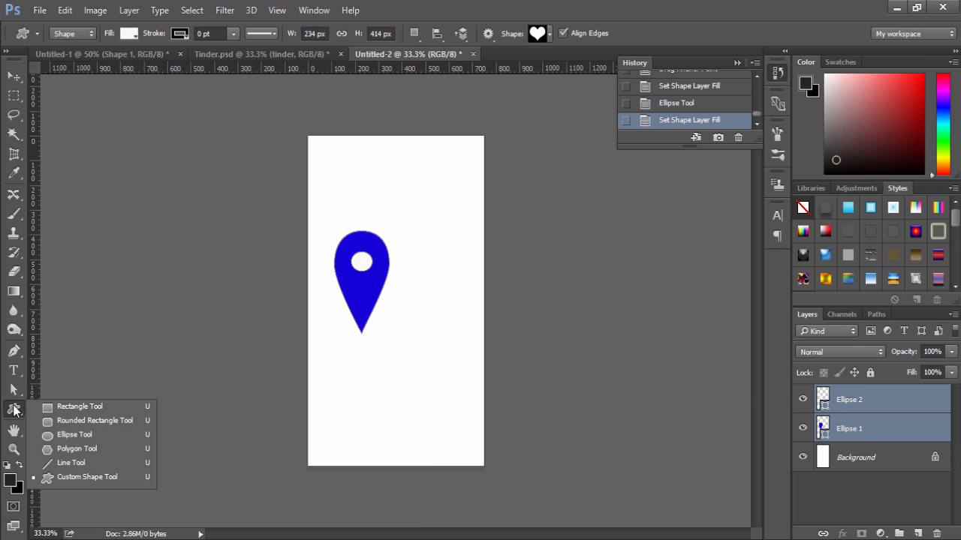
left_click(77, 424)
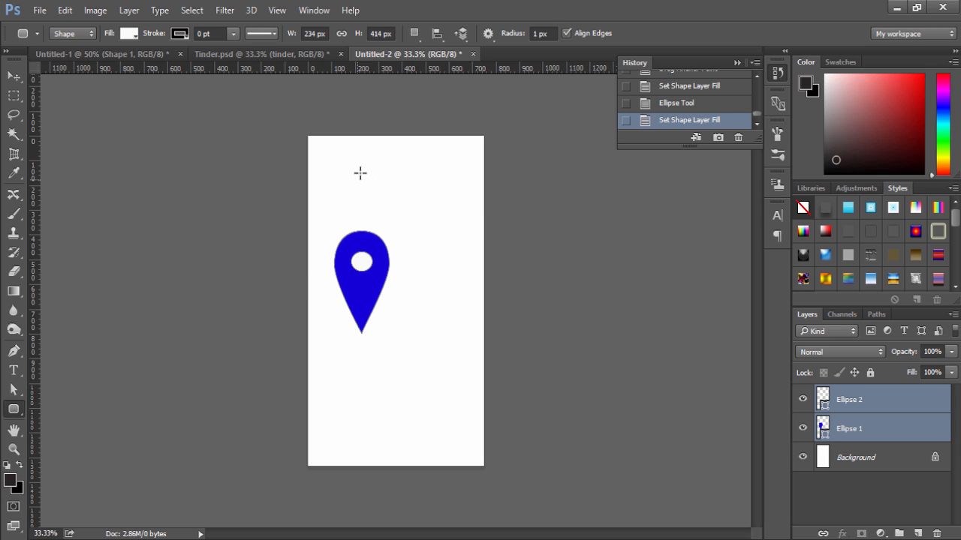
left_click_drag(361, 174, 413, 181)
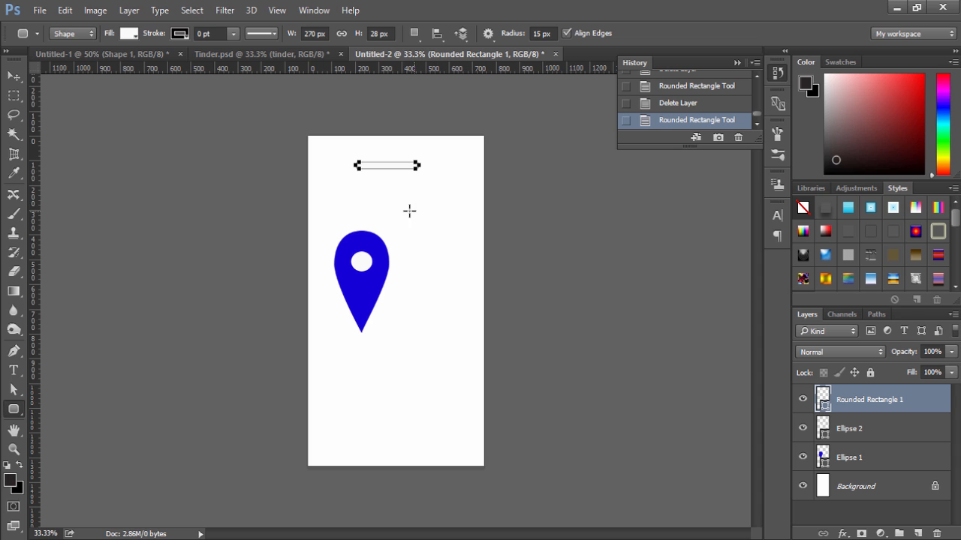
- Fill the rounded rectangle with the recently used ring grey
left_click(130, 35)
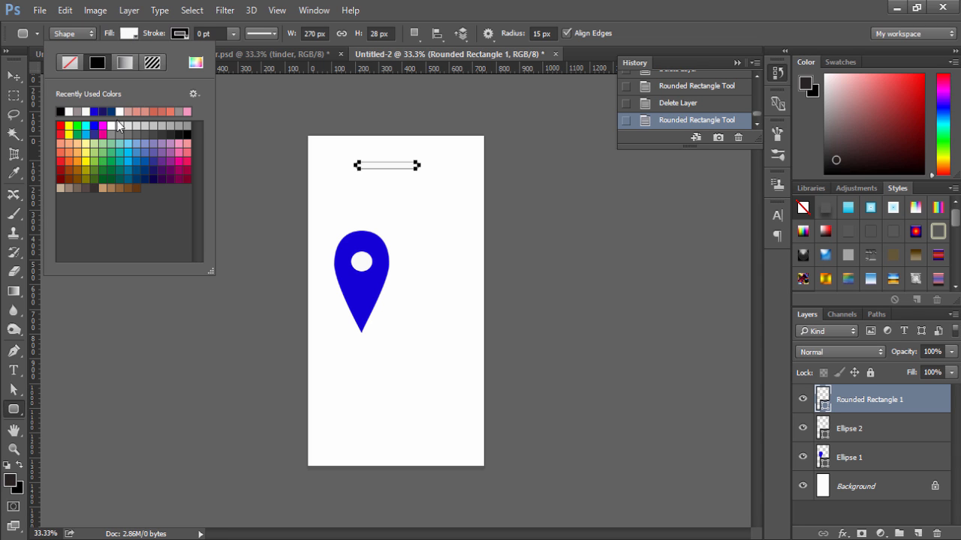
left_click(80, 111)
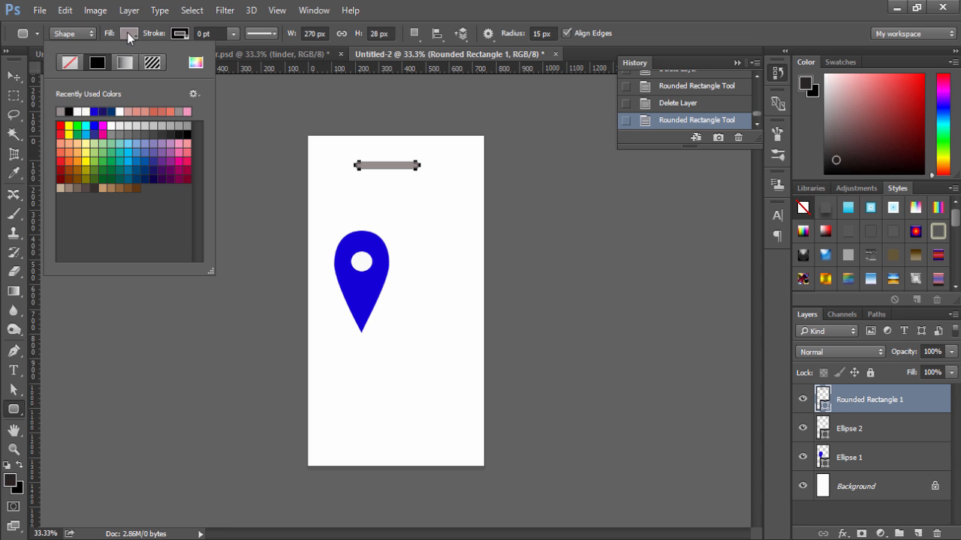
left_click(127, 33)
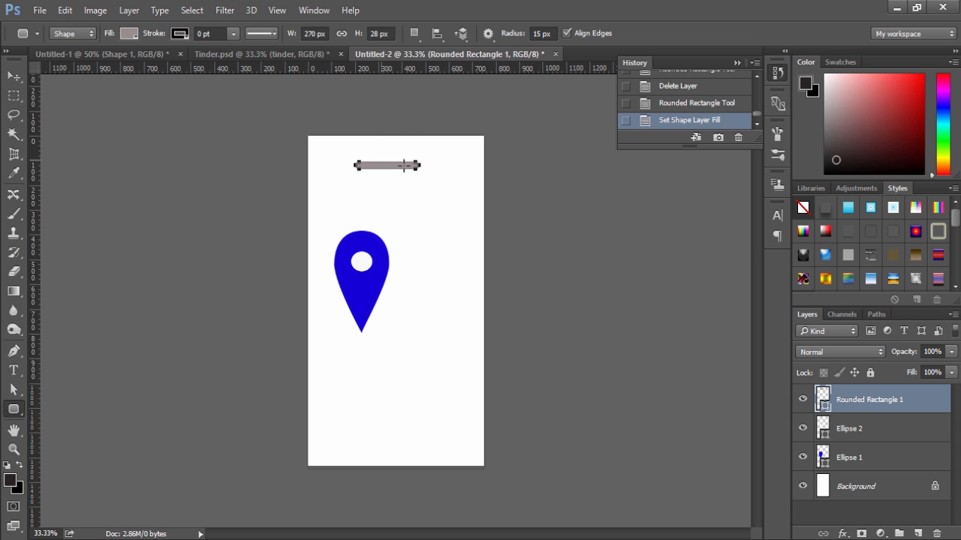
- Duplicate the grey bar and rotate the copy about 90.92°, placing it vertically across the original
key("v")
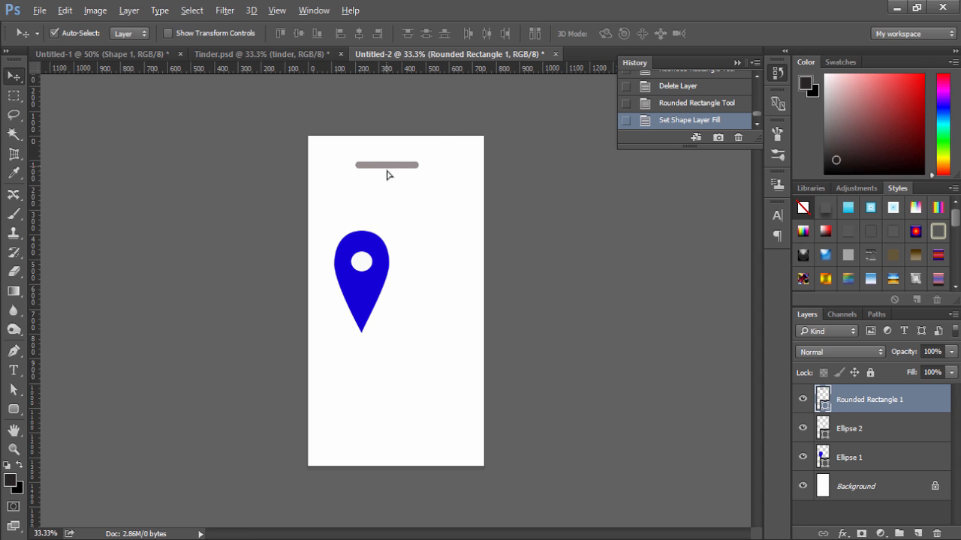
left_click_drag(387, 174, 389, 186)
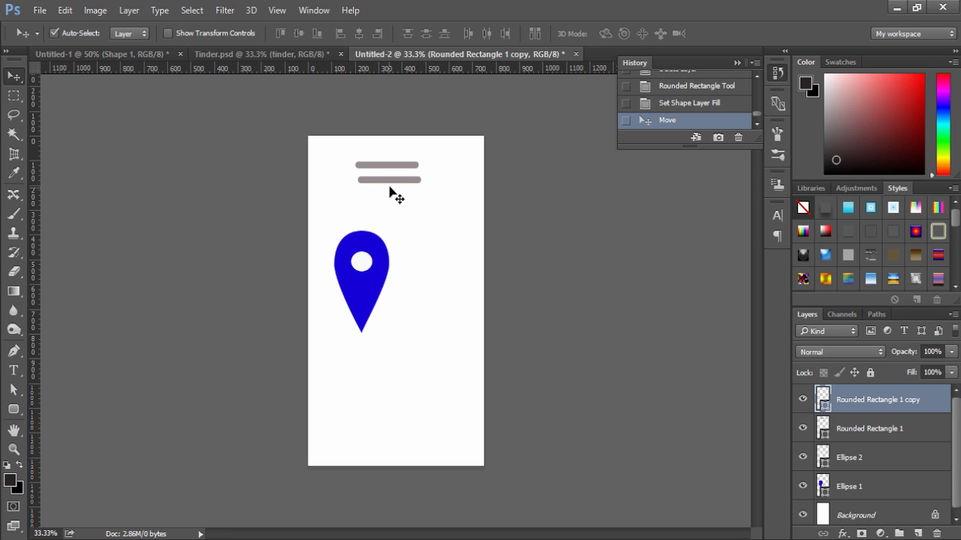
key("ctrl")
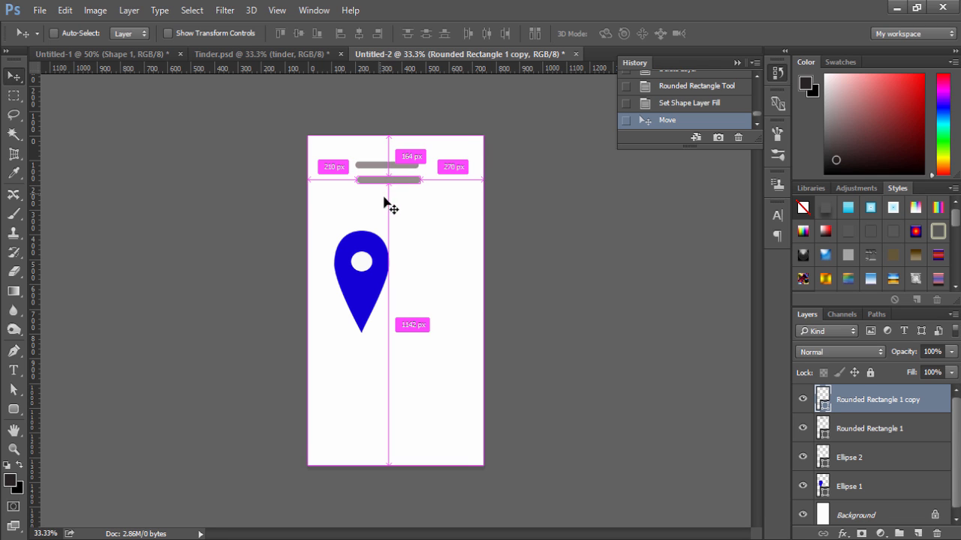
key("ctrl+t")
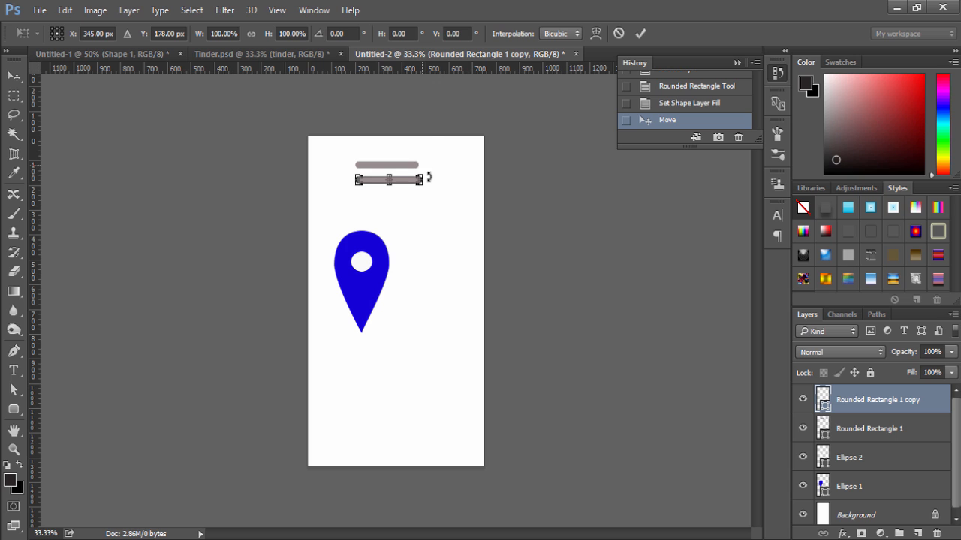
left_click_drag(429, 176, 389, 185)
left_click(640, 33)
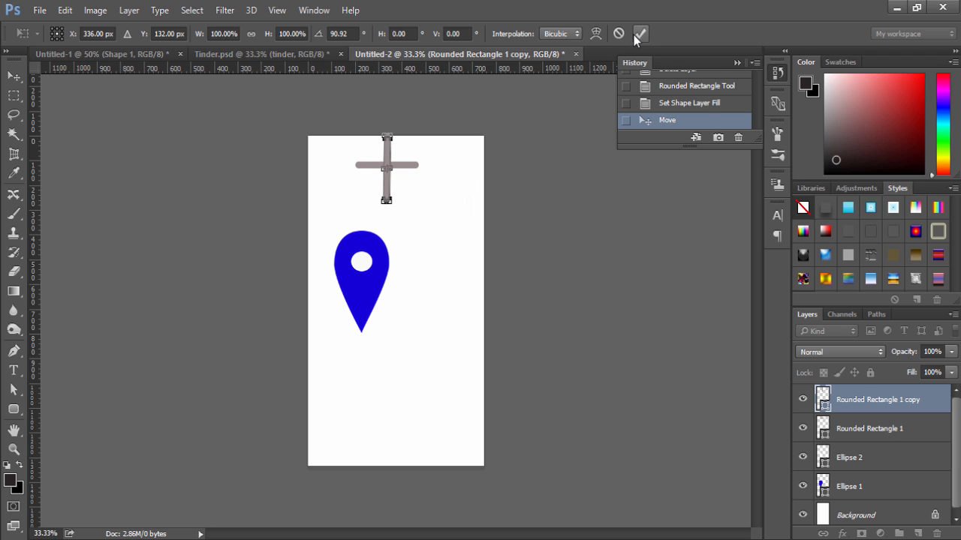
- Centre the horizontal bar on the vertical one and rotate both bars together about 42.5° to form an X
left_click_drag(375, 167, 382, 177)
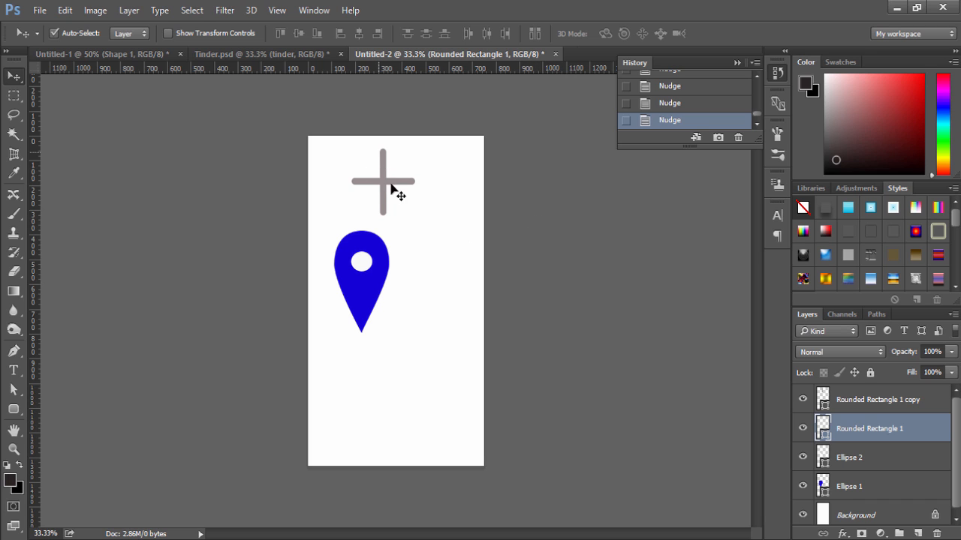
left_click(860, 403, "shift")
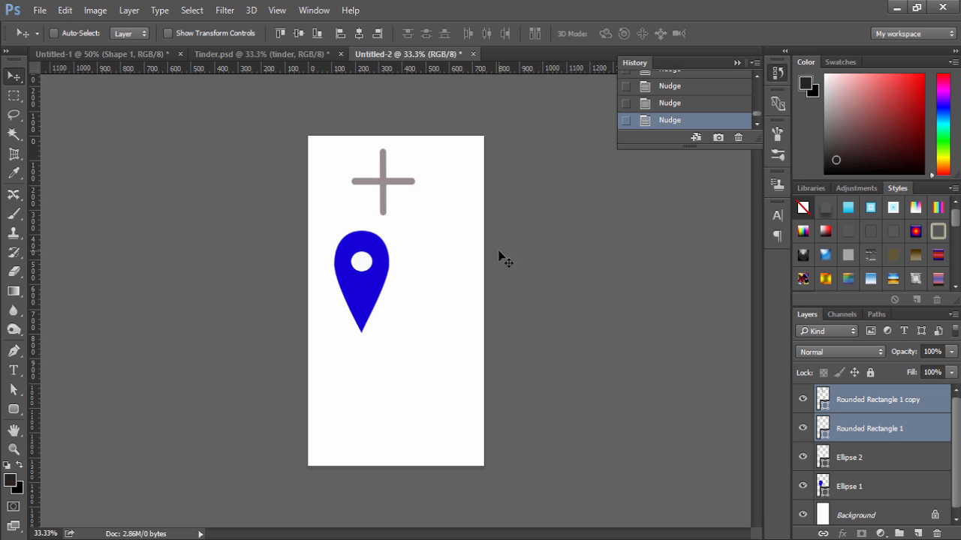
key("ctrl+t")
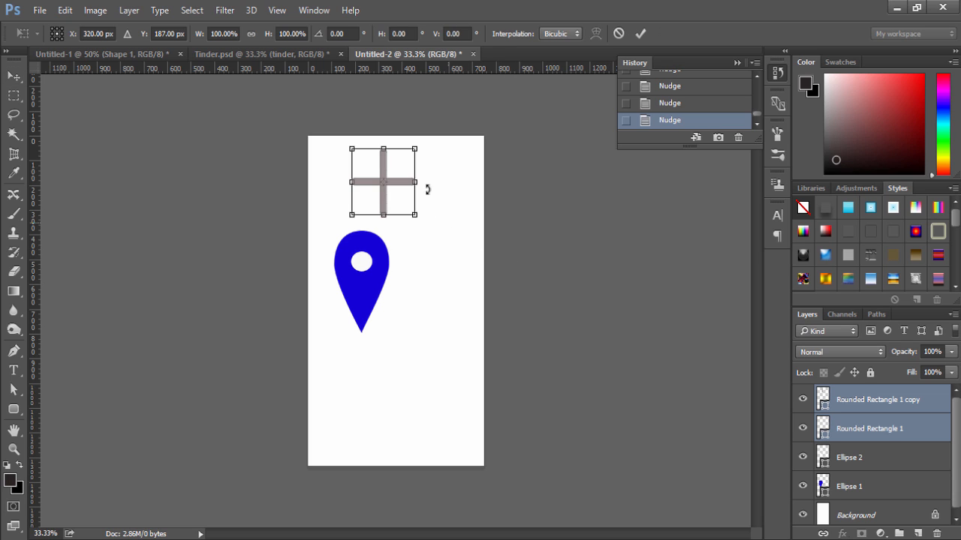
left_click_drag(430, 152, 433, 196)
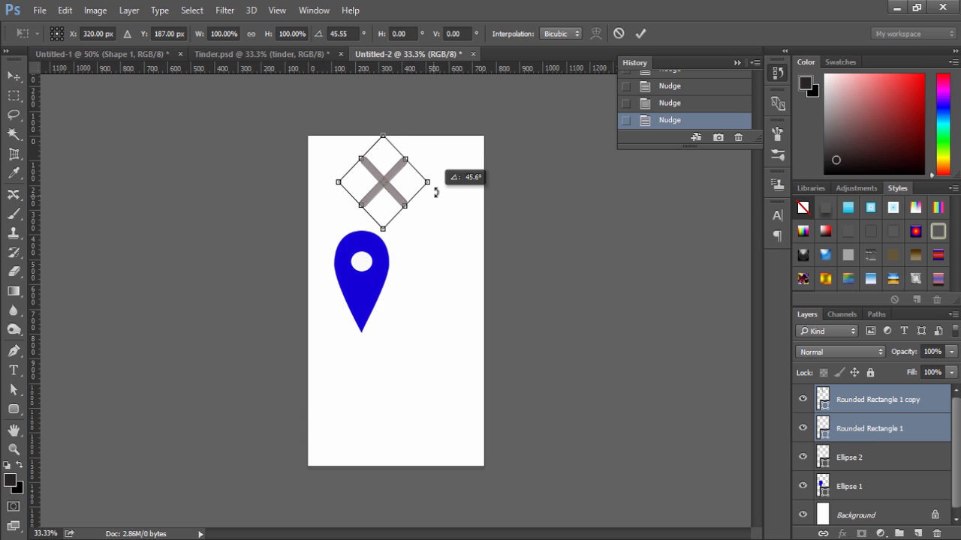
left_click_drag(436, 192, 438, 193)
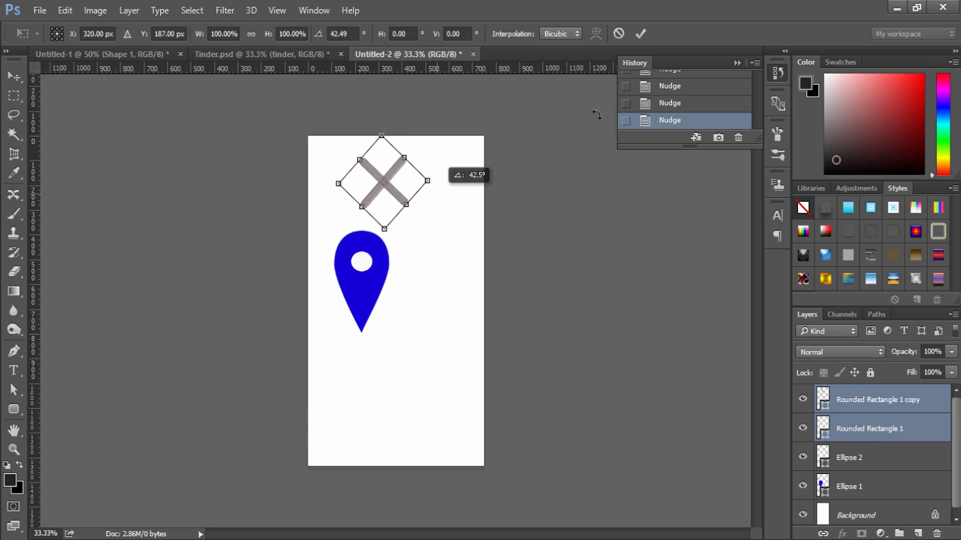
left_click(639, 33)
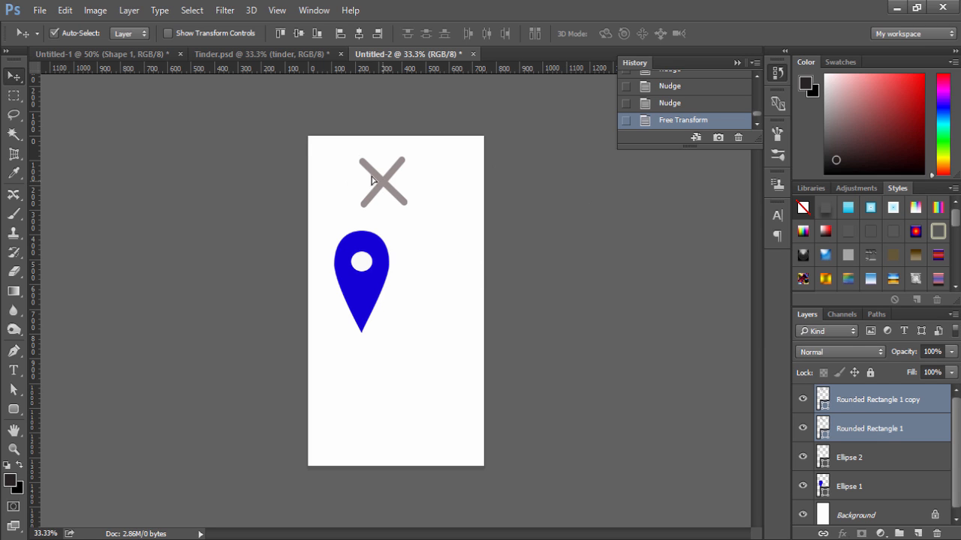
- Copy the two bar layers of the X into the Untitled-1 document and position them over the second ring
left_click_drag(371, 180, 367, 386)
left_click_drag(379, 420, 380, 422)
key("ctrl")
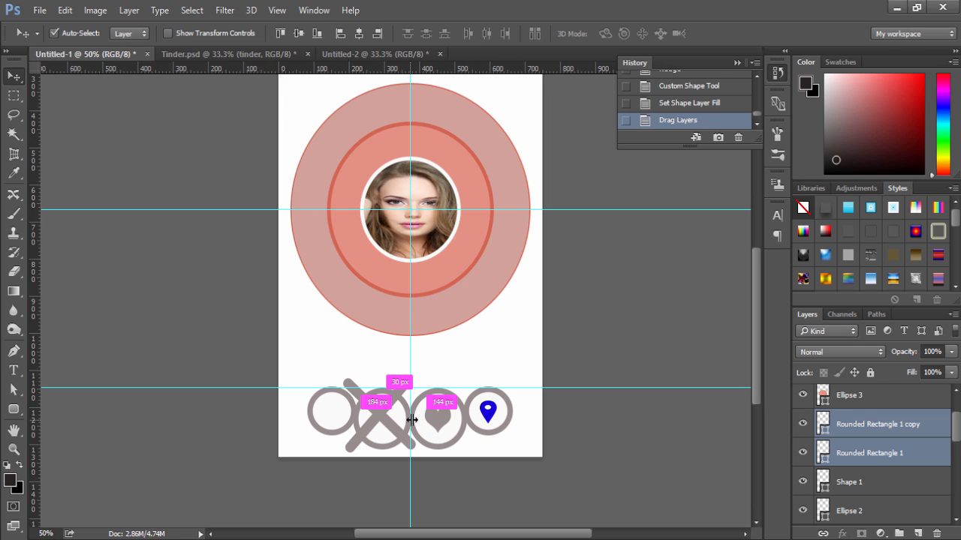
- Scale the X down to about 35.36% width and 35.28% height and centre it inside the second ring
key("ctrl+t")
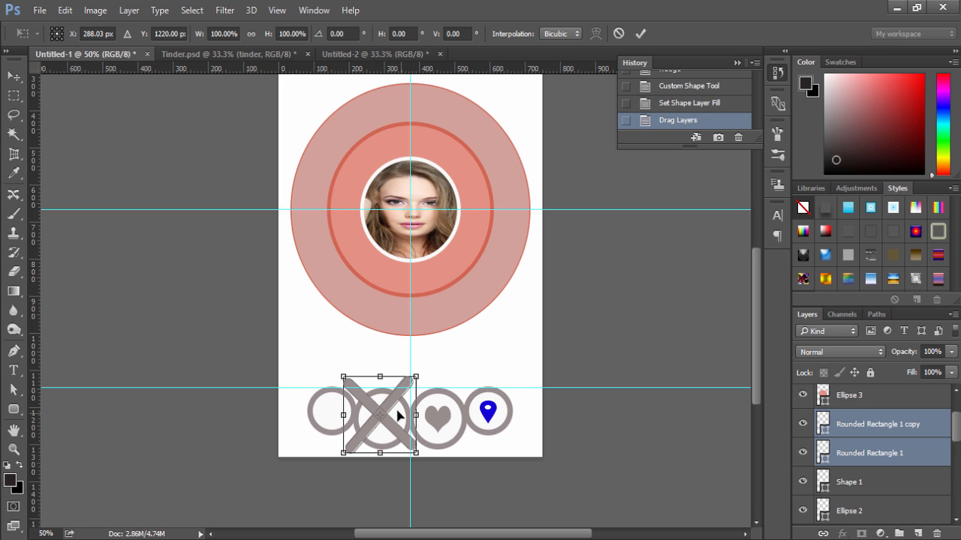
left_click_drag(342, 375, 379, 415)
left_click_drag(399, 447, 377, 419)
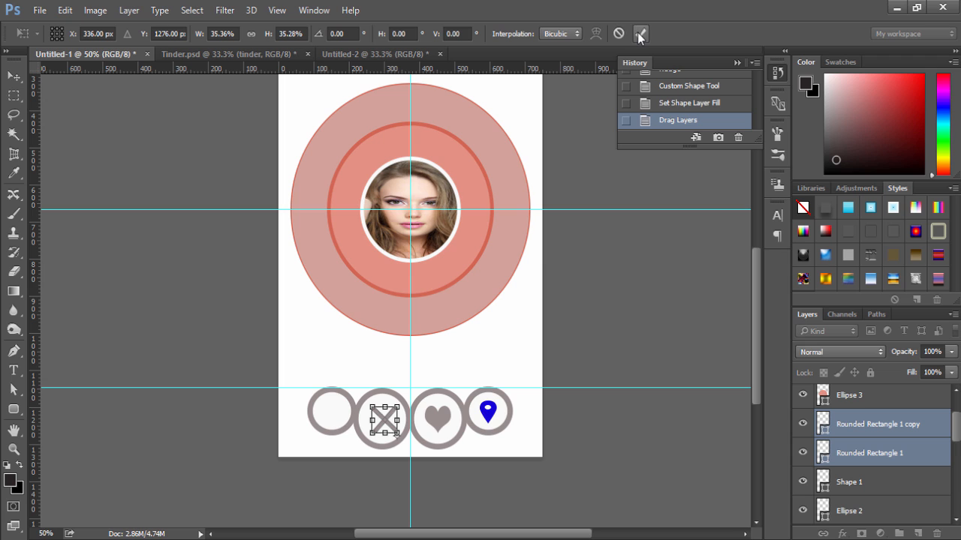
left_click(640, 35)
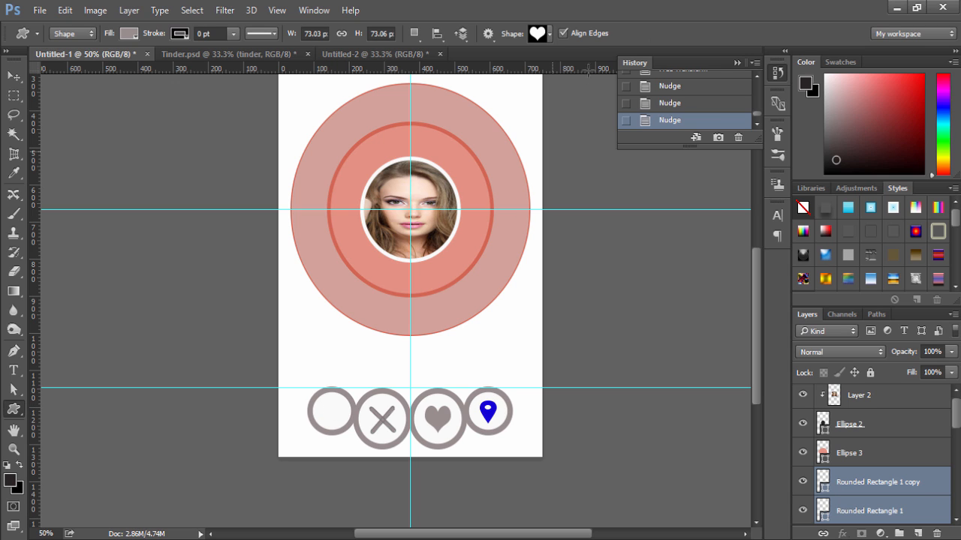
- Examine the circular arrow shapes and download section of the arrows shape pack page on shapes4free.com in the browser
left_click(548, 36)
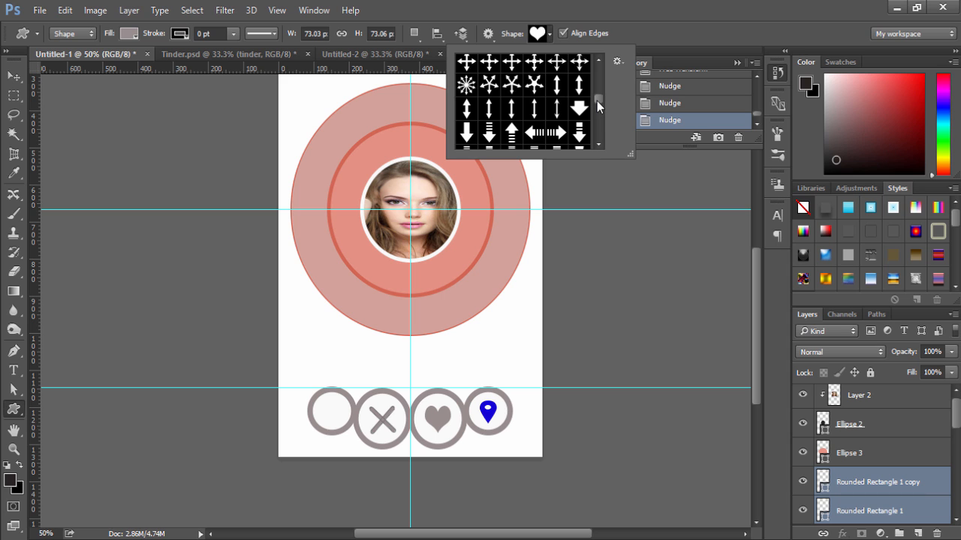
scroll(597, 101, "up", 1)
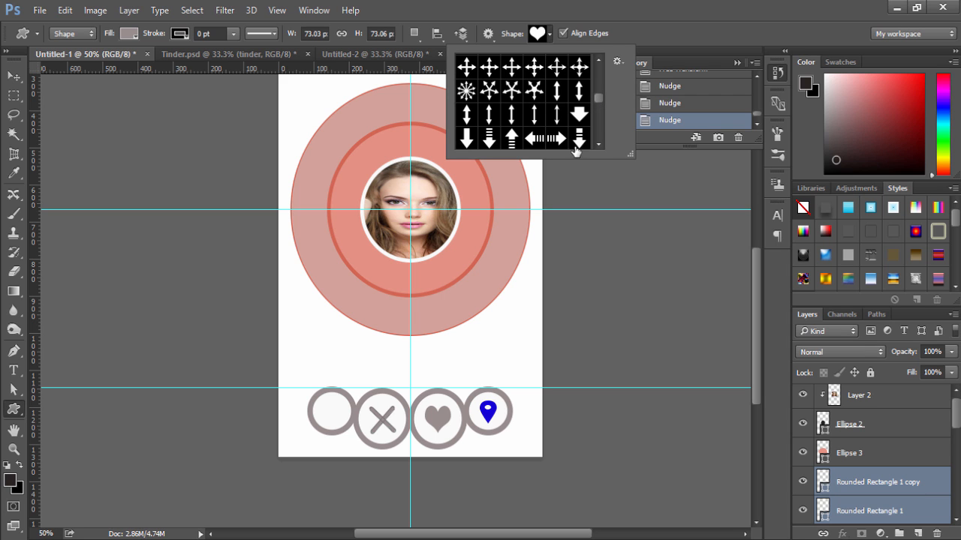
key("alt+Tab")
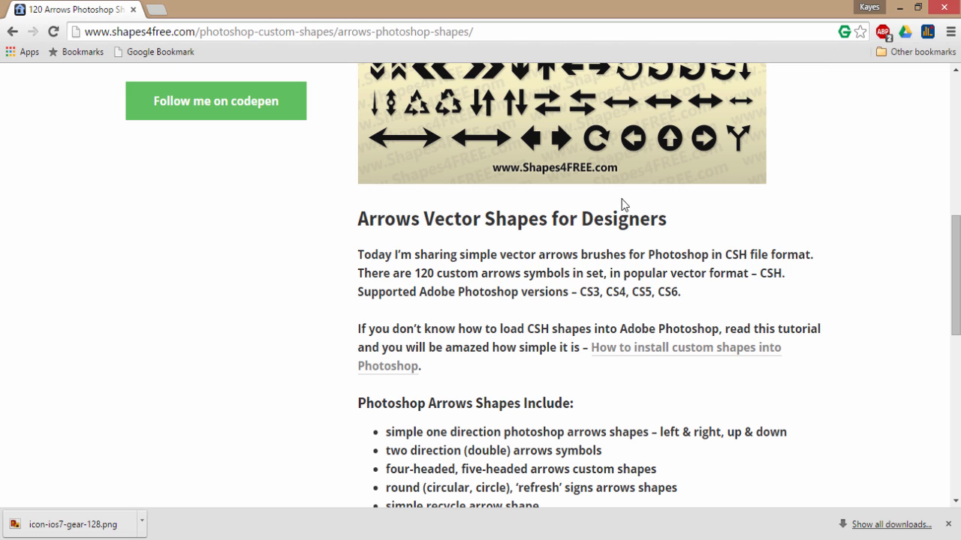
scroll(593, 337, "down", 3)
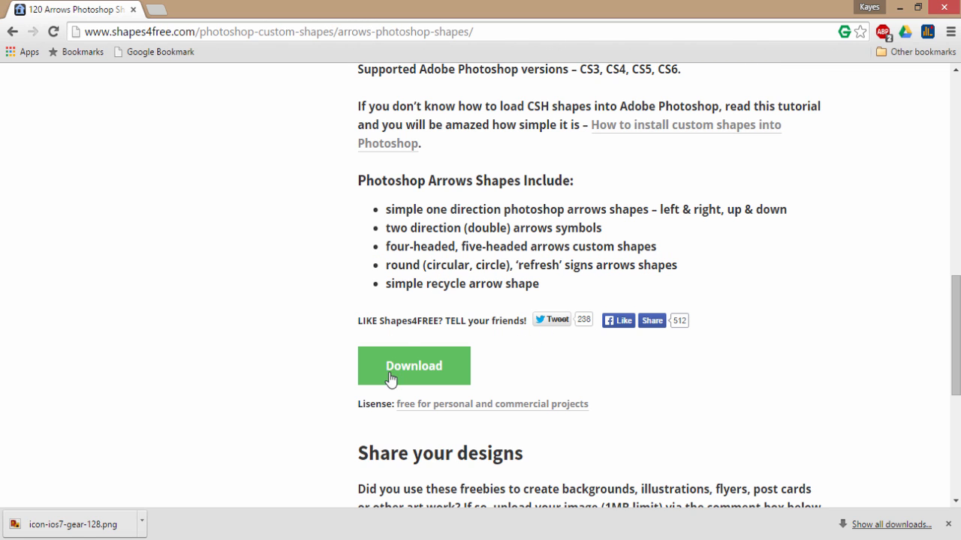
scroll(697, 366, "up", 5)
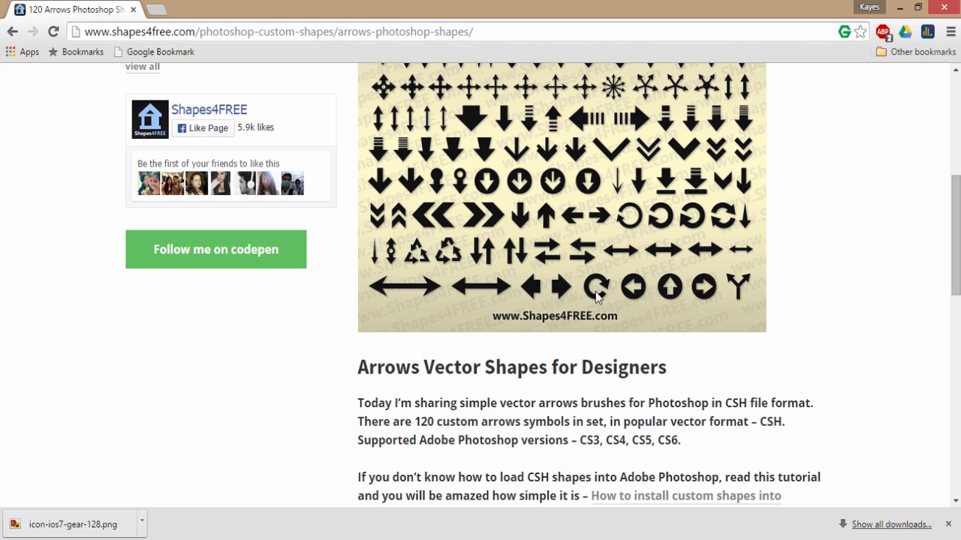
scroll(533, 358, "down", 5)
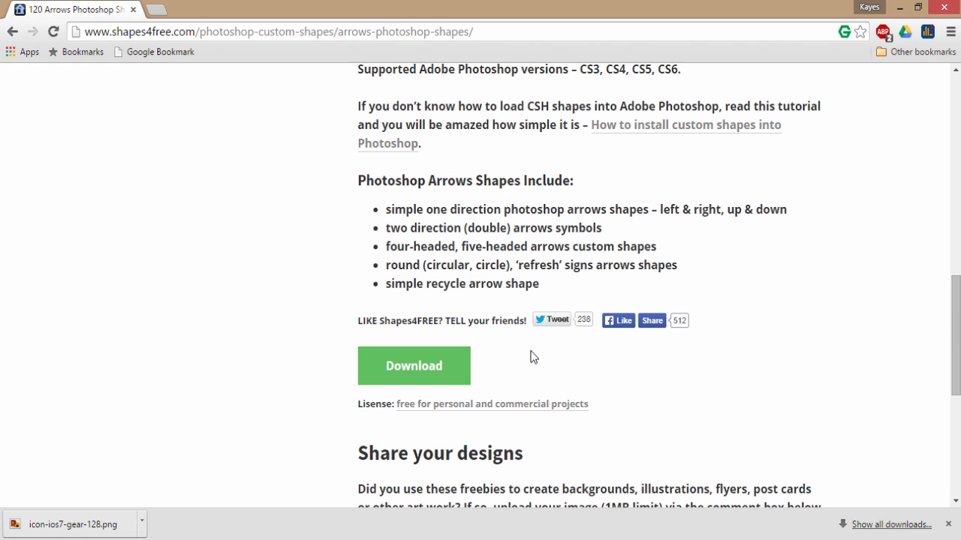
scroll(459, 253, "up", 8)
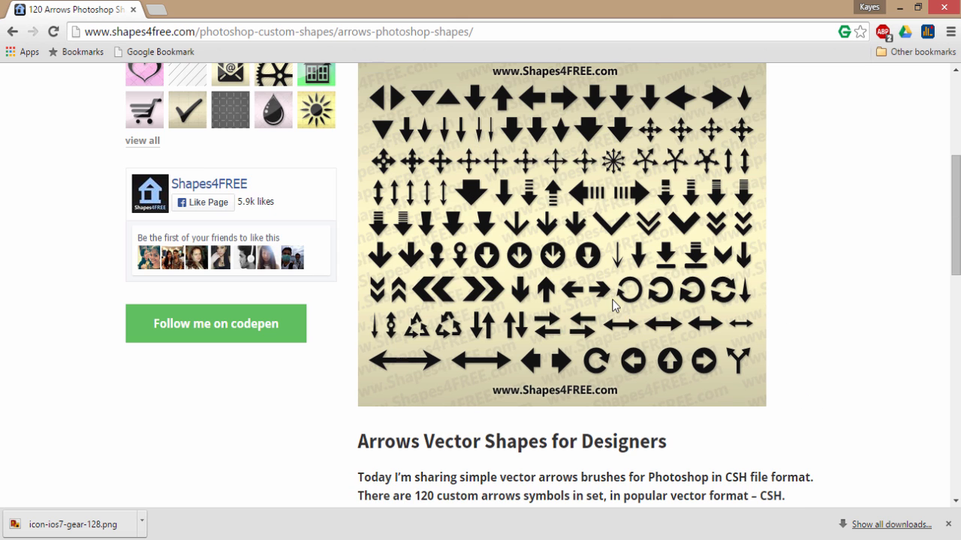
scroll(605, 307, "down", 2)
left_click(437, 539)
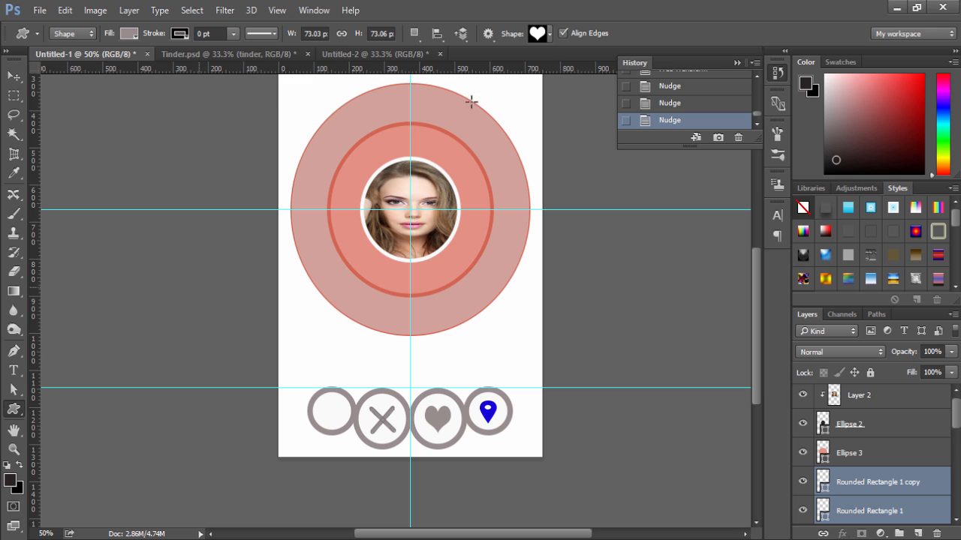
- Draw a thick circular arrow custom shape in the white space above the first bottom ring
left_click(552, 35)
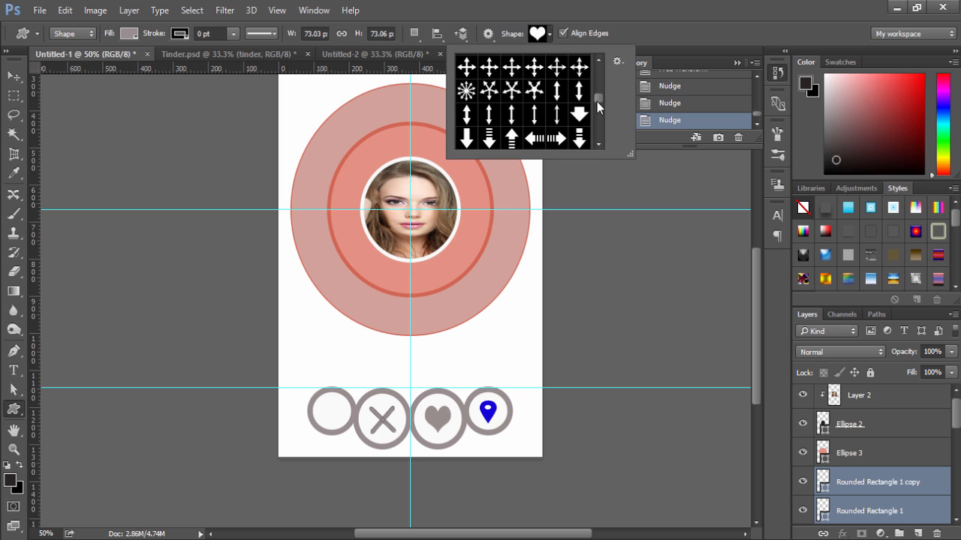
left_click_drag(596, 106, 598, 126)
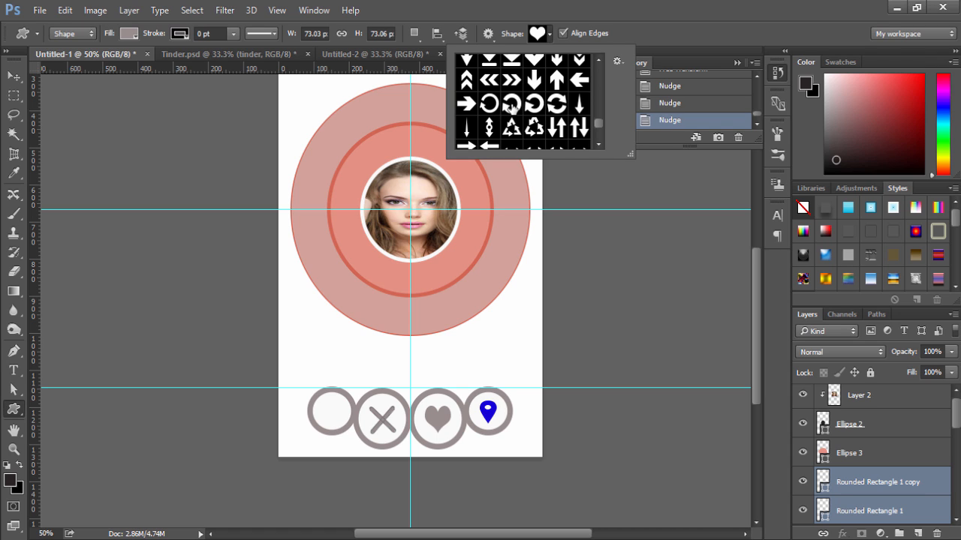
left_click(510, 108)
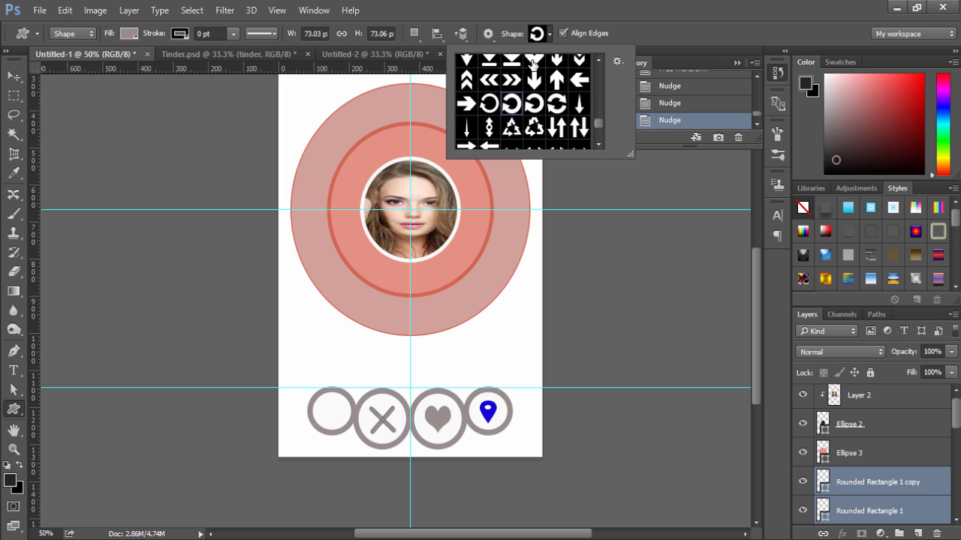
left_click(548, 35)
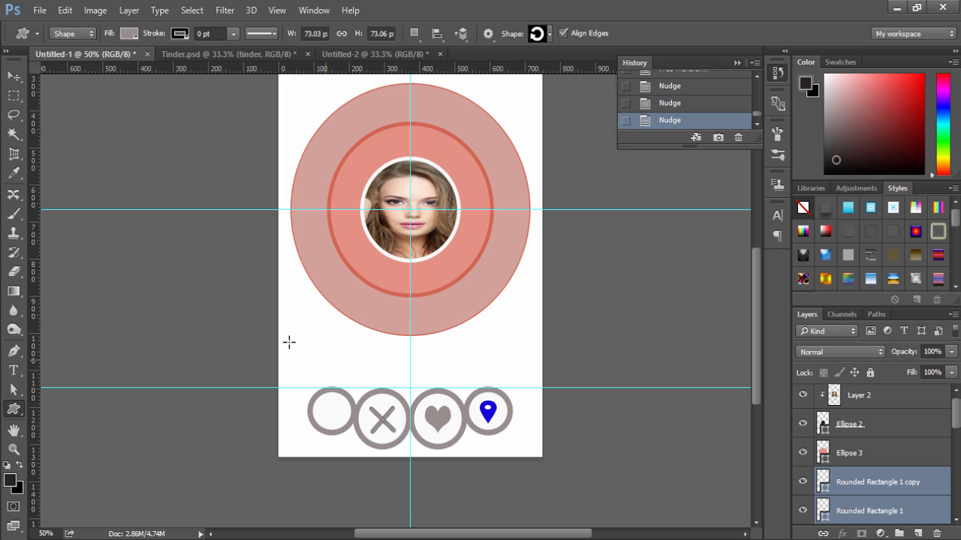
left_click_drag(296, 337, 330, 372)
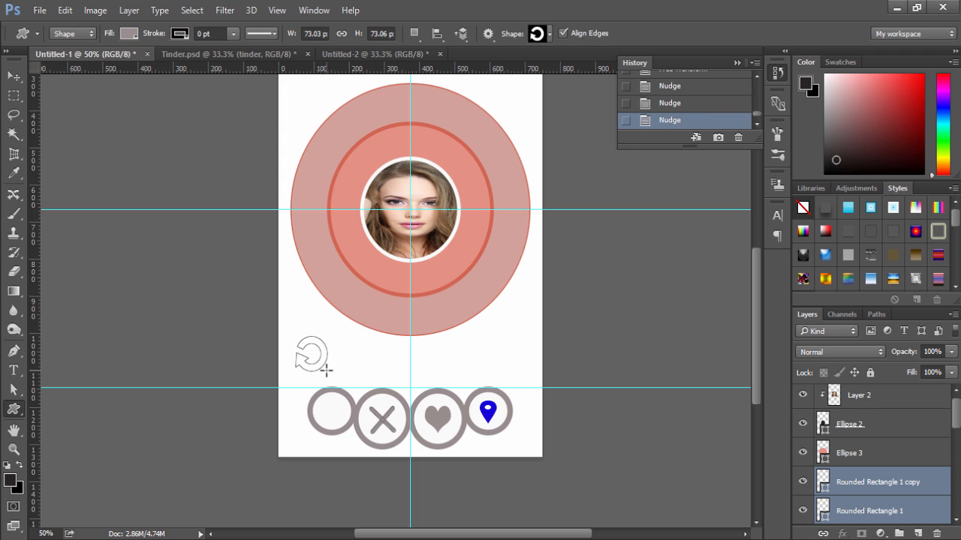
- Flip the circular arrow vertically, scale it to about 58.99% width and 75.53% height, rotate it about -155.23° and centre it inside the first ring
key("t")
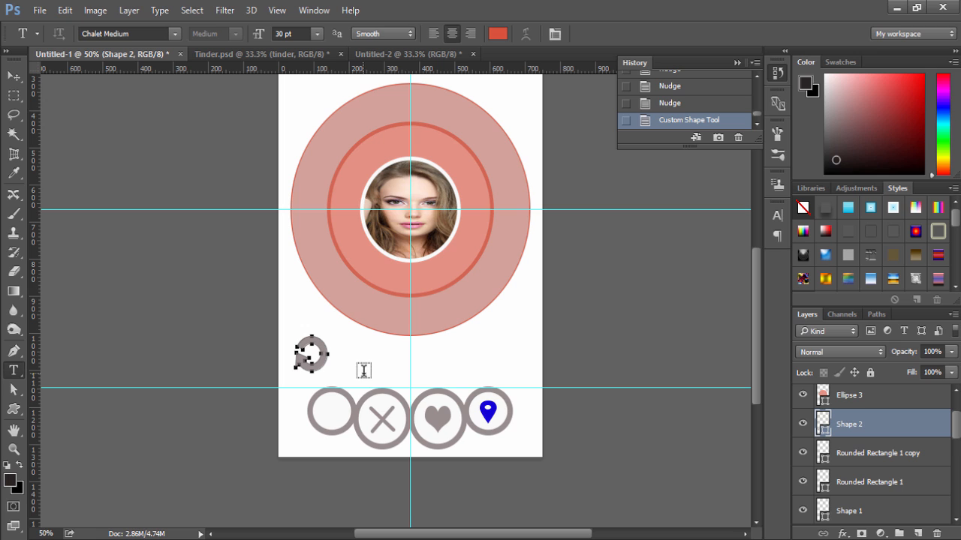
key("ctrl+t")
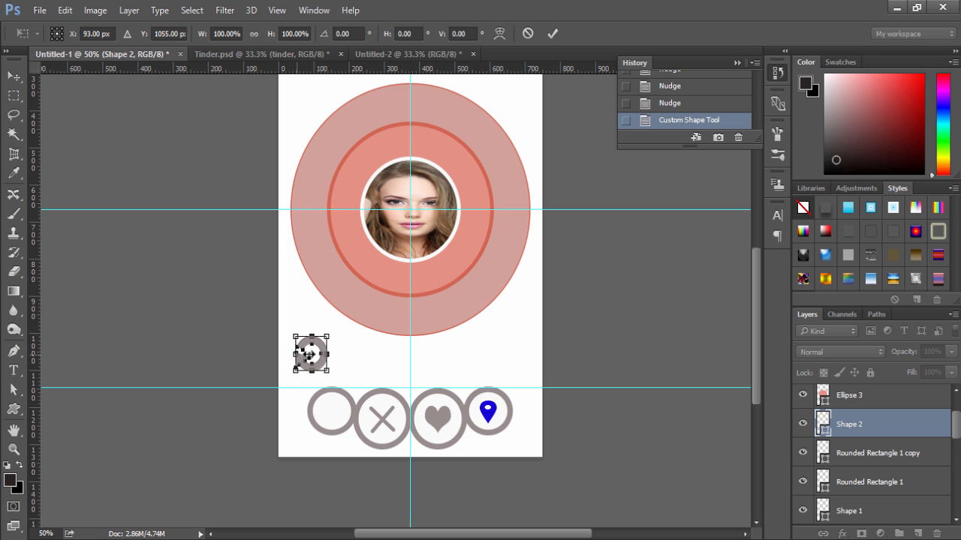
mouse_move(308, 355)
left_mouse_down()
mouse_move(370, 350)
mouse_move(379, 369)
mouse_move(344, 386)
mouse_move(304, 362)
mouse_move(317, 350)
left_mouse_up()
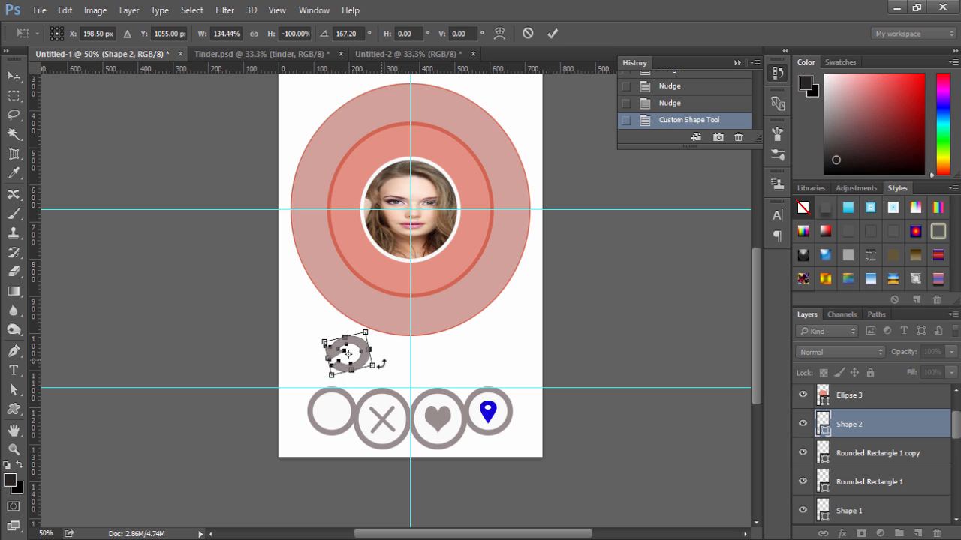
left_click_drag(381, 364, 335, 411)
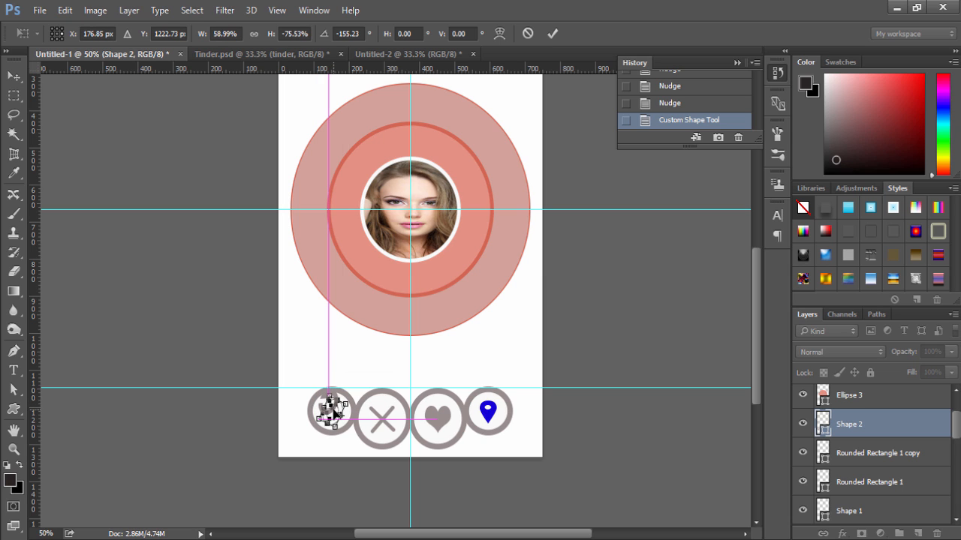
left_click(552, 34)
key("t")
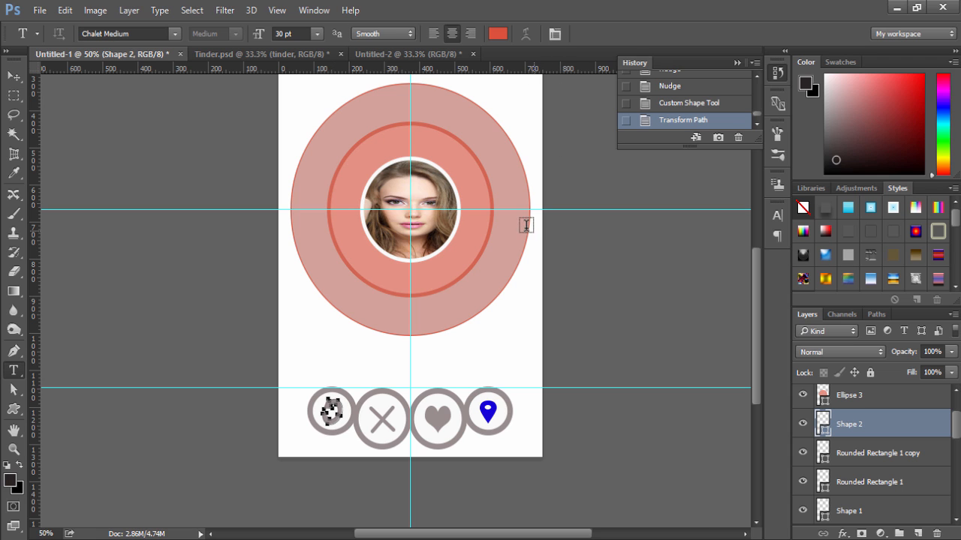
left_click(13, 76)
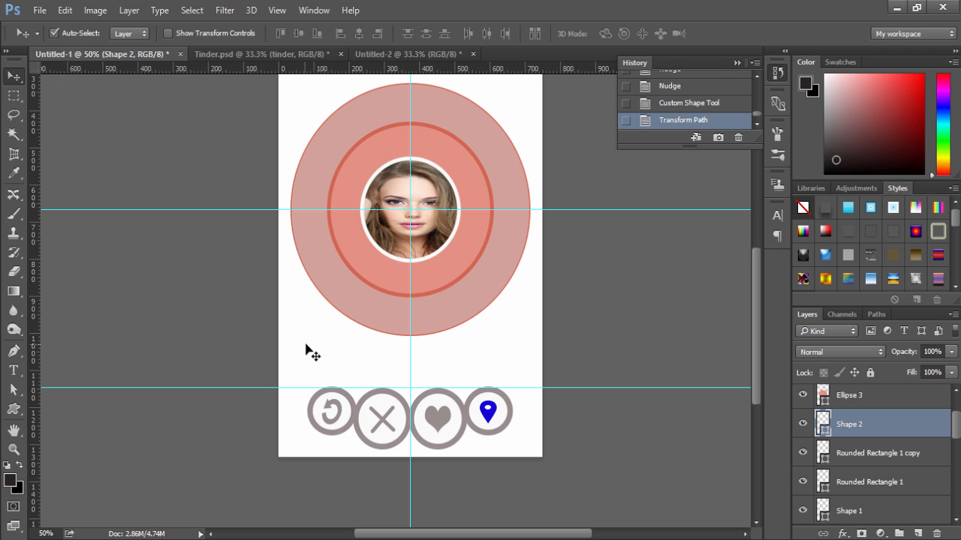
left_click(337, 426)
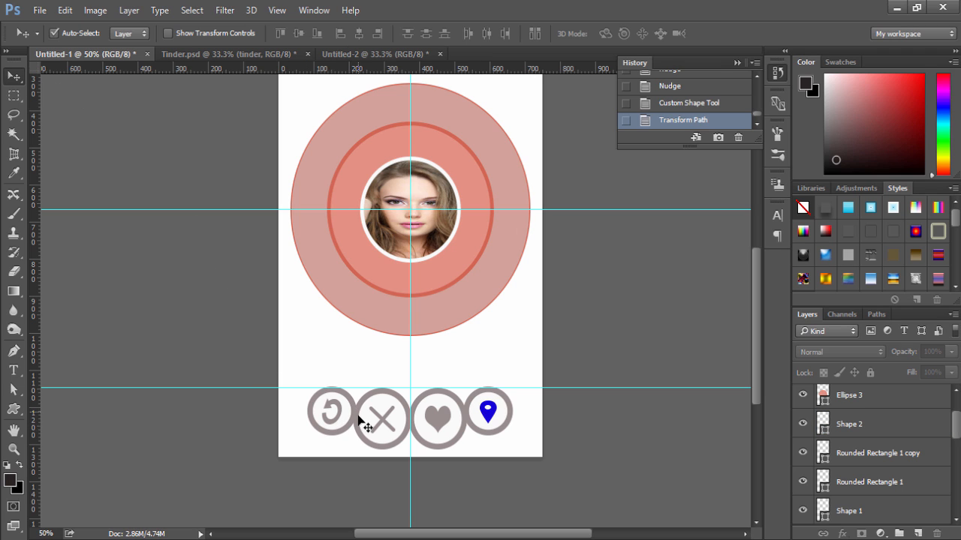
left_click(363, 426)
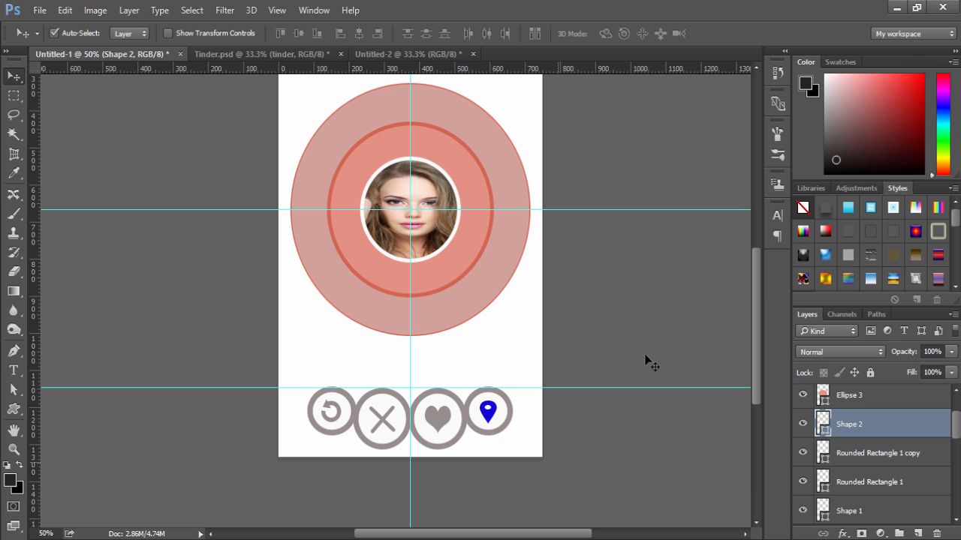
- Create an artboard from all groups and the Background layer, using the iPhone 6 (750, 1334) preset and the name iPhone 6
left_click_drag(756, 289, 755, 250)
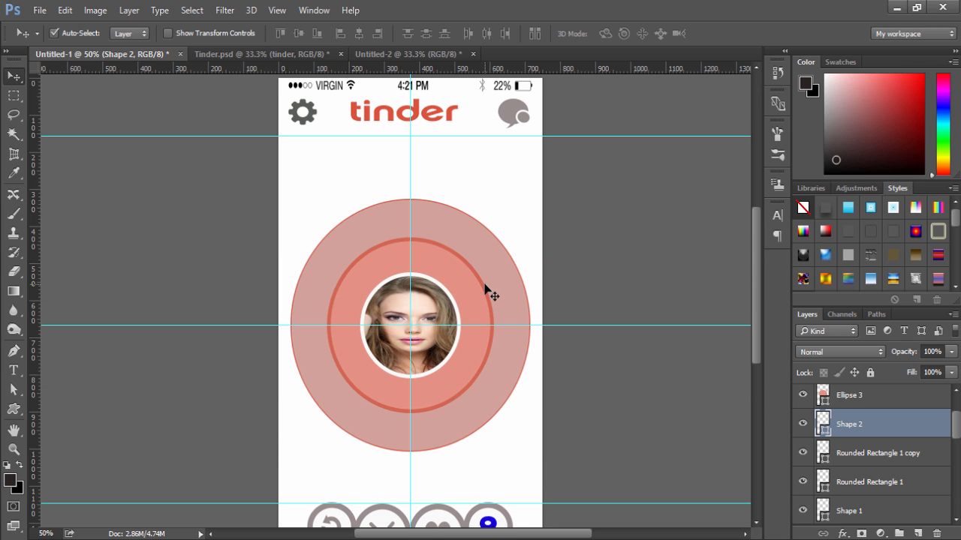
key("z")
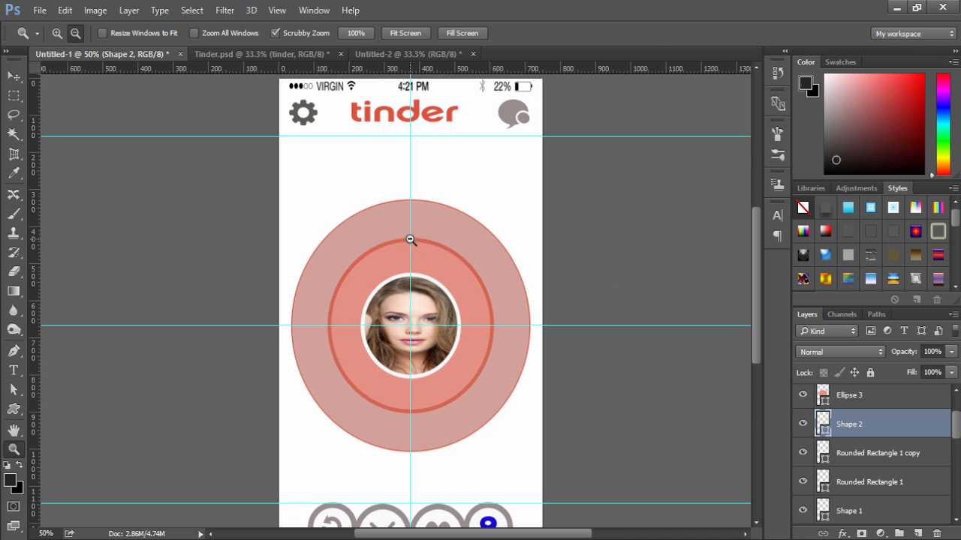
left_click(409, 238, "alt")
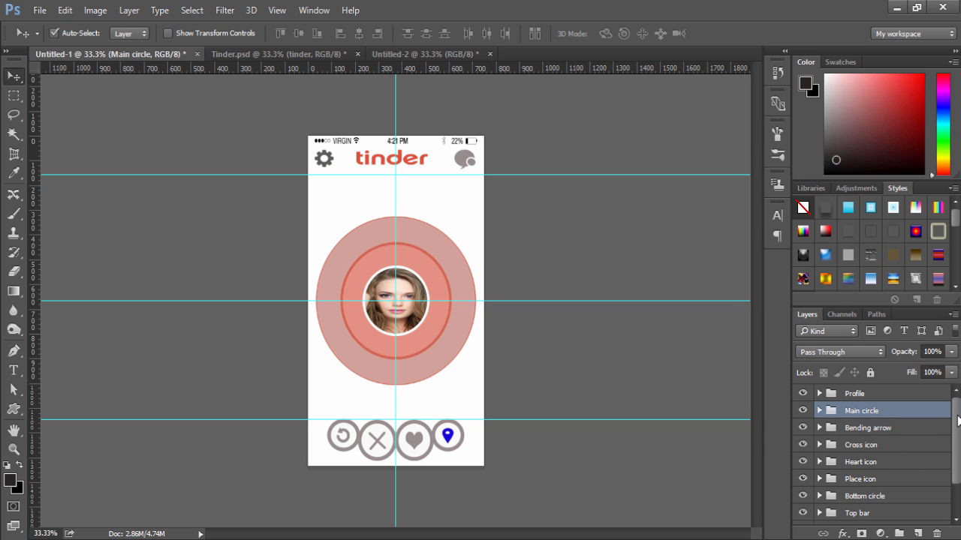
left_click(867, 396)
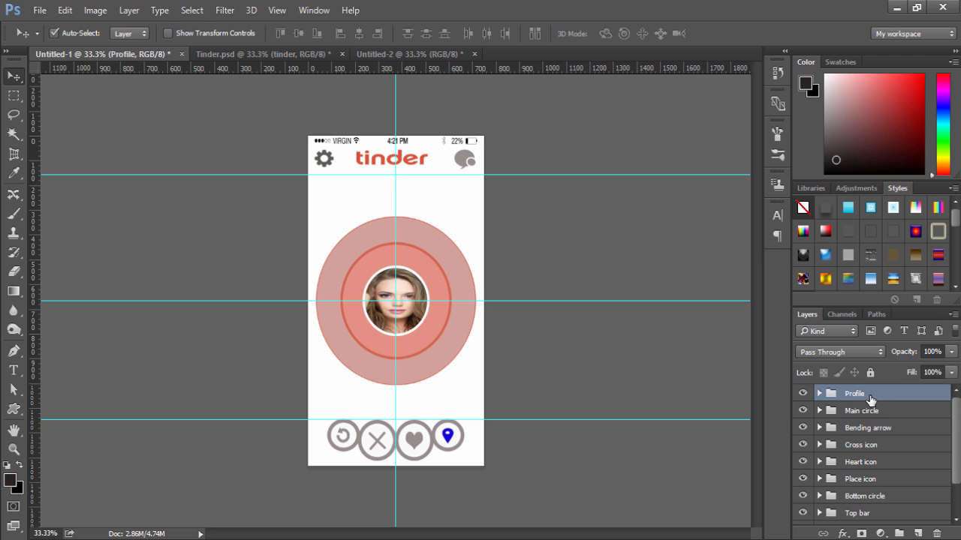
scroll(905, 480, "down", 2)
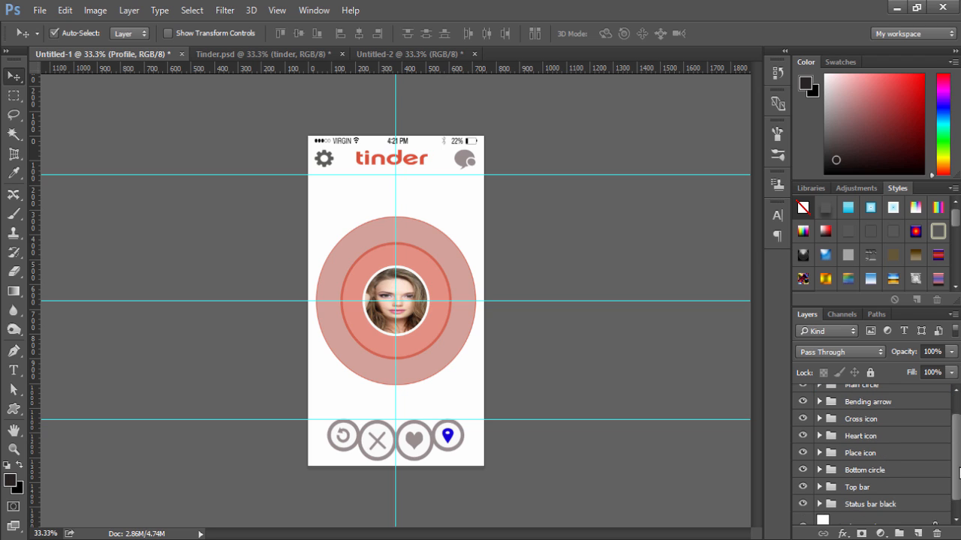
left_click(884, 511, "shift")
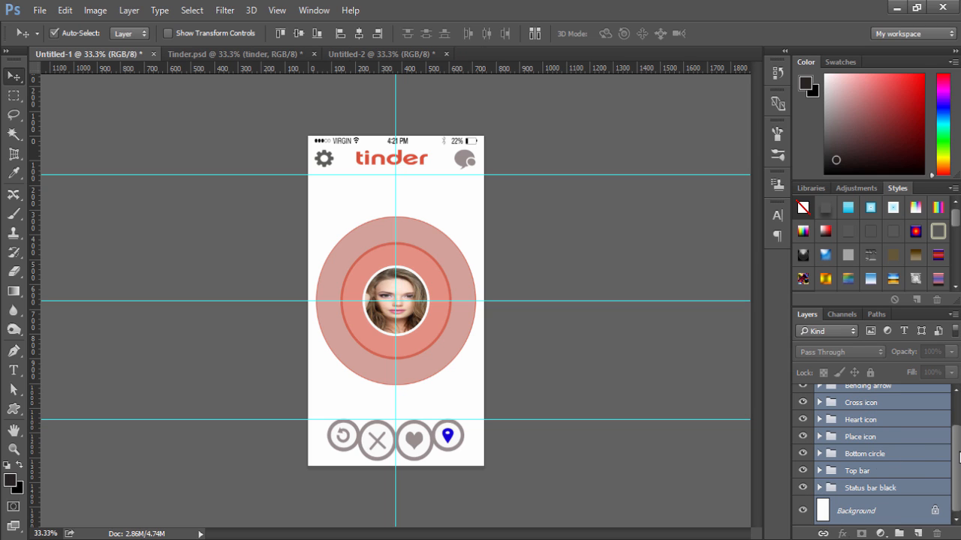
scroll(957, 424, "up", 2)
scroll(958, 431, "down", 2)
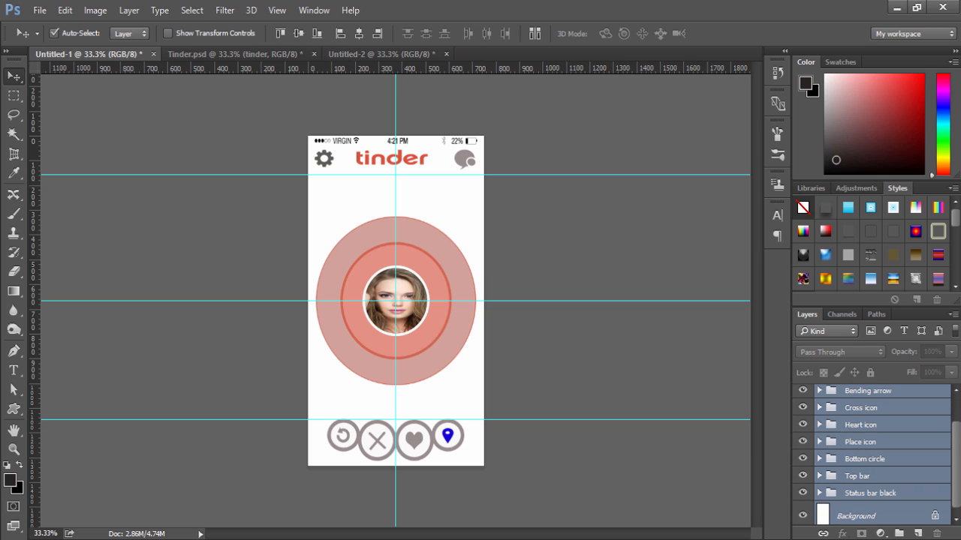
left_click(953, 316)
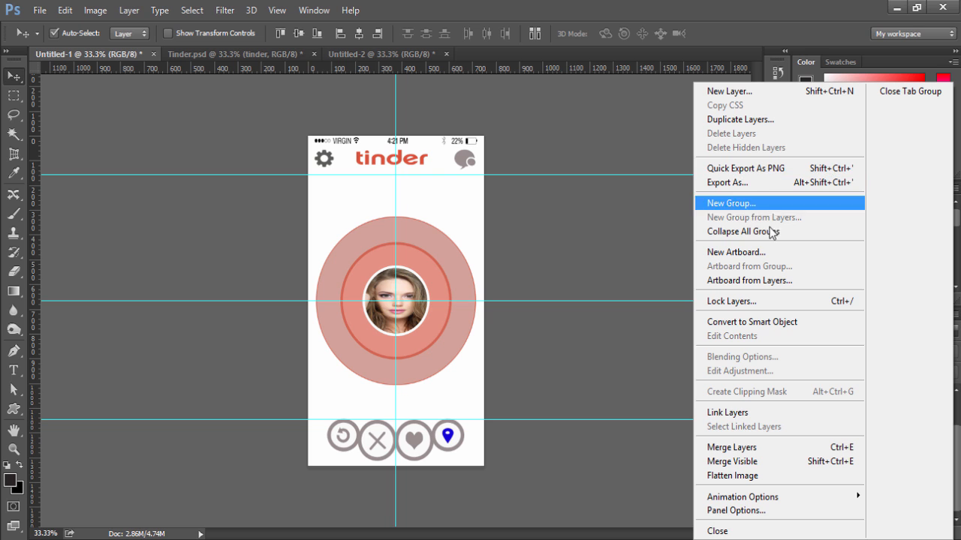
left_click(799, 281)
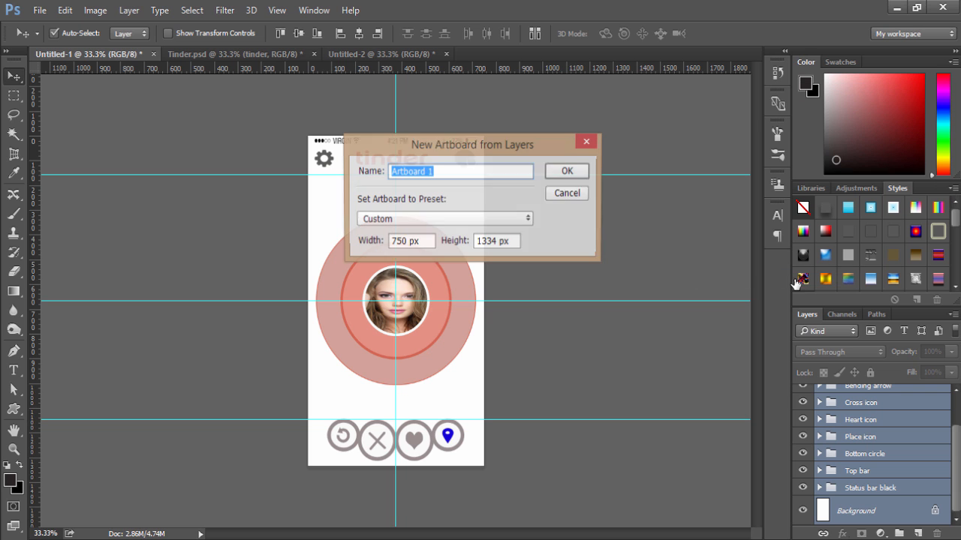
left_click(523, 218)
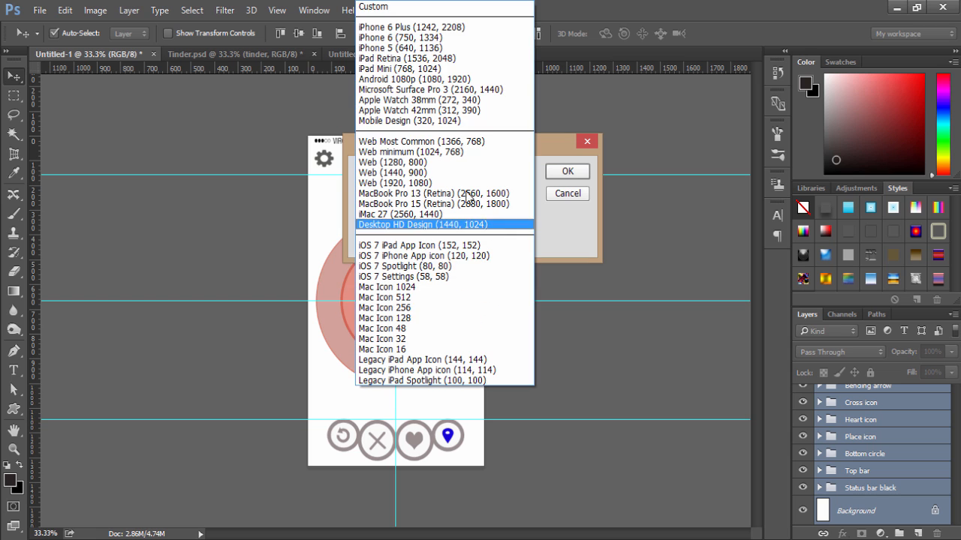
left_click(417, 34)
left_click(448, 173)
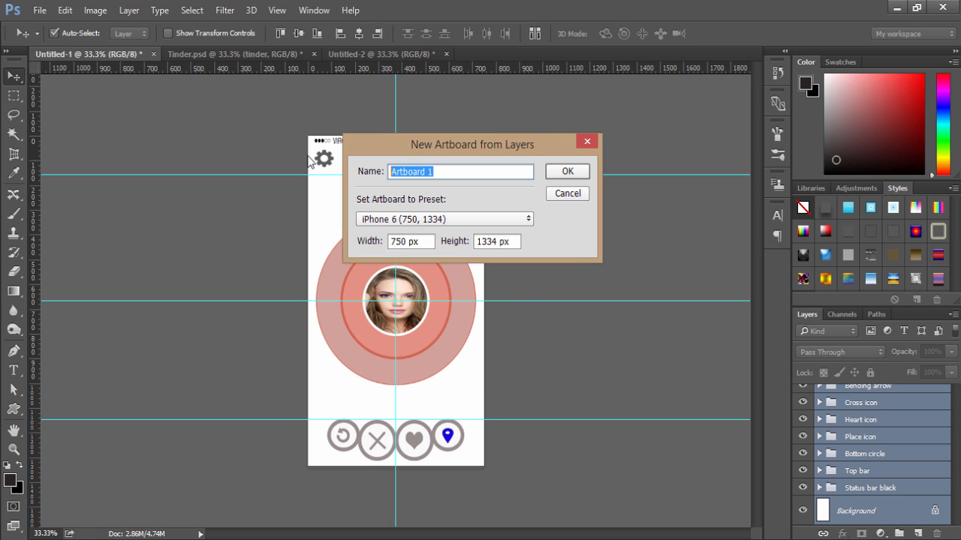
key("BackSpace")
left_click(571, 172)
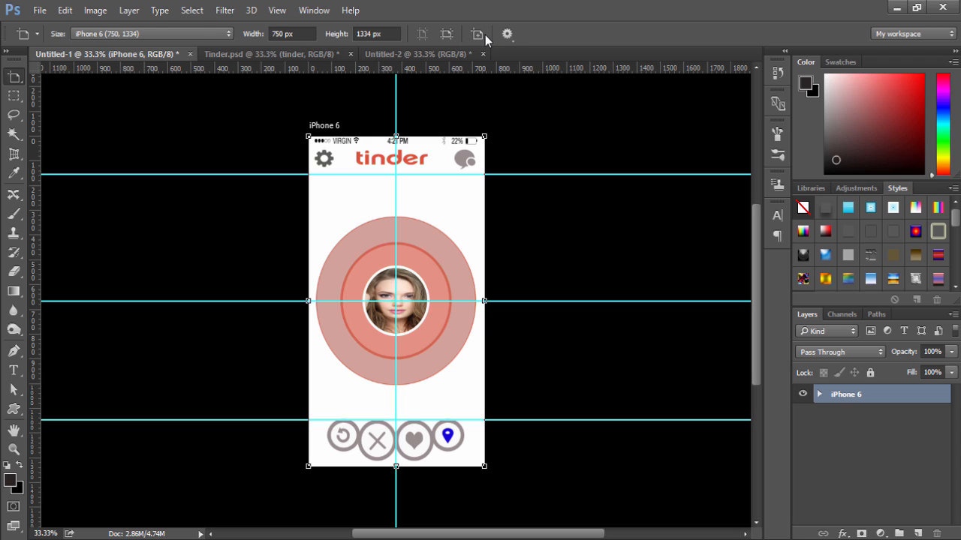
- Add a second artboard of 750 × 1334 px in the empty space to the right of the iPhone 6 artboard
right_click(18, 80)
left_click(61, 93)
left_click(478, 34)
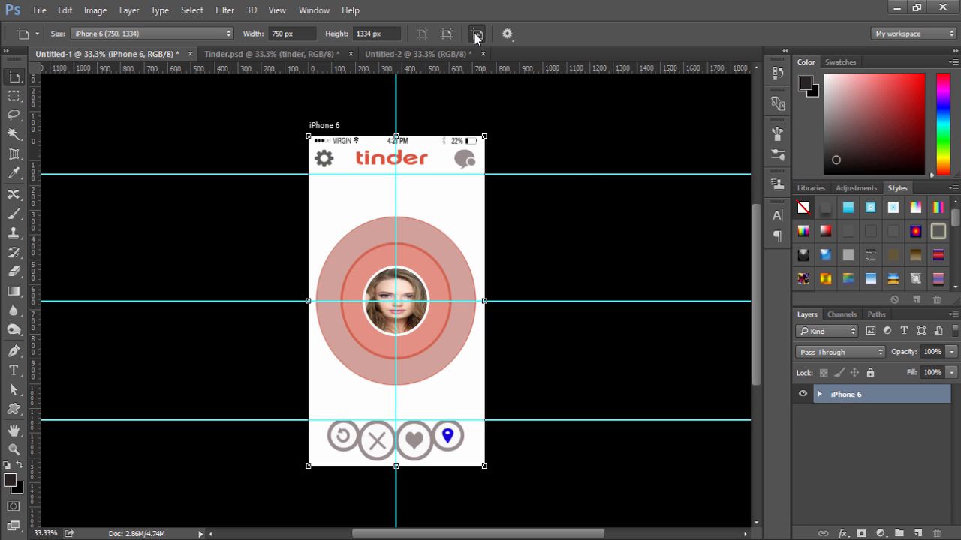
left_click(576, 165)
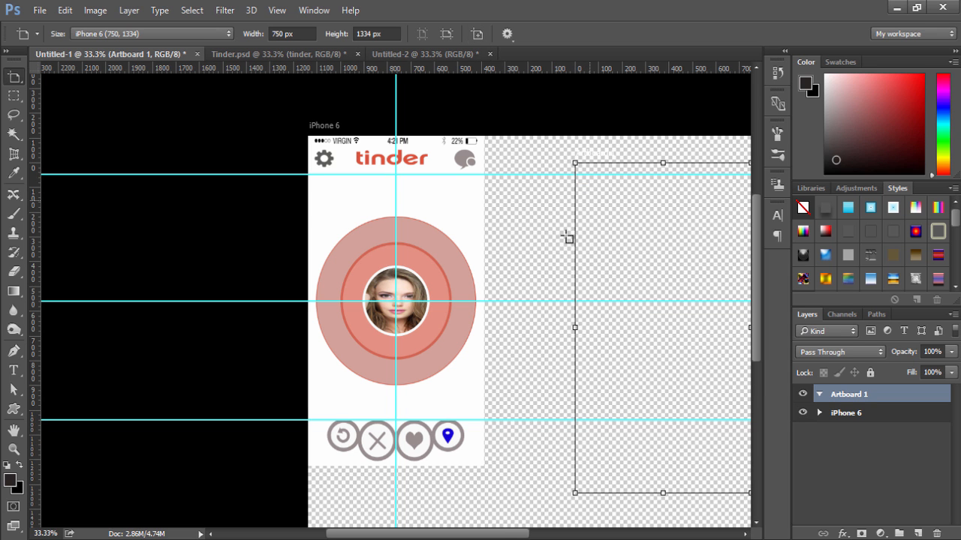
- Add a new layer inside Artboard 1 and fill it with white at Normal mode and 100% opacity
left_click_drag(431, 535, 476, 534)
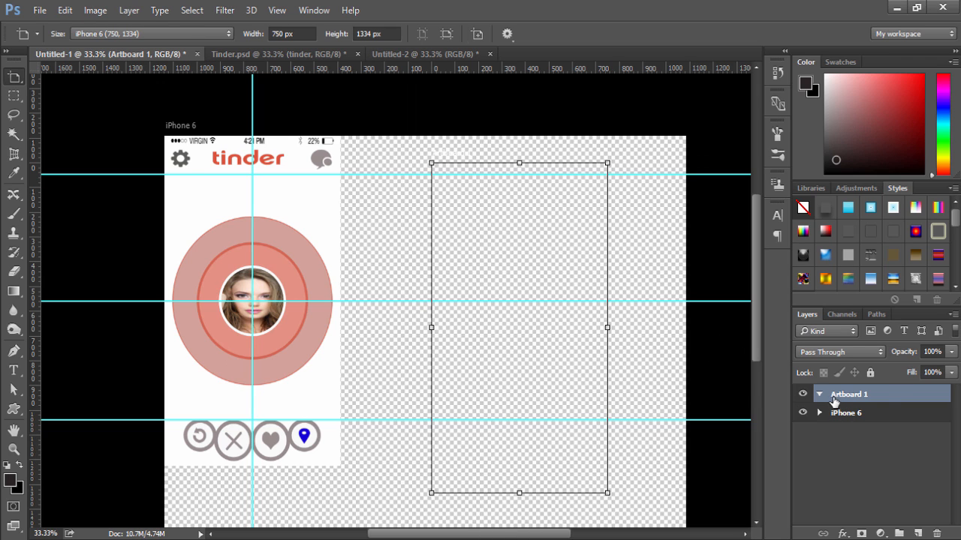
key("v")
left_click(918, 533)
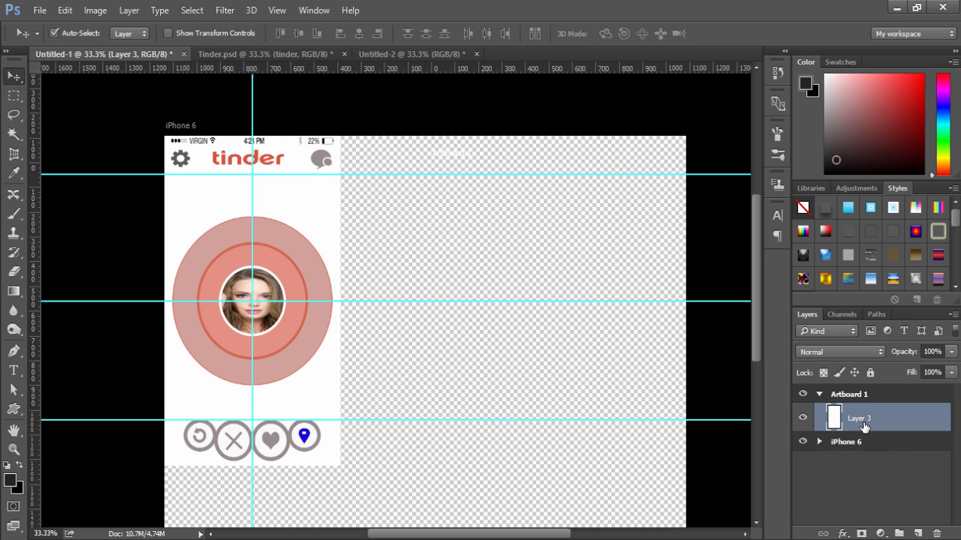
key("shift+F5")
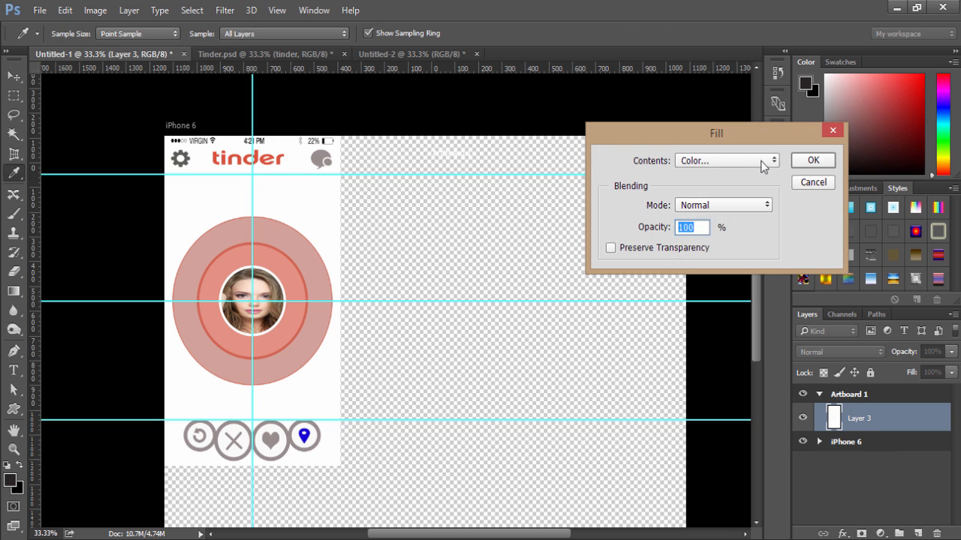
left_click(761, 160)
left_click(699, 279)
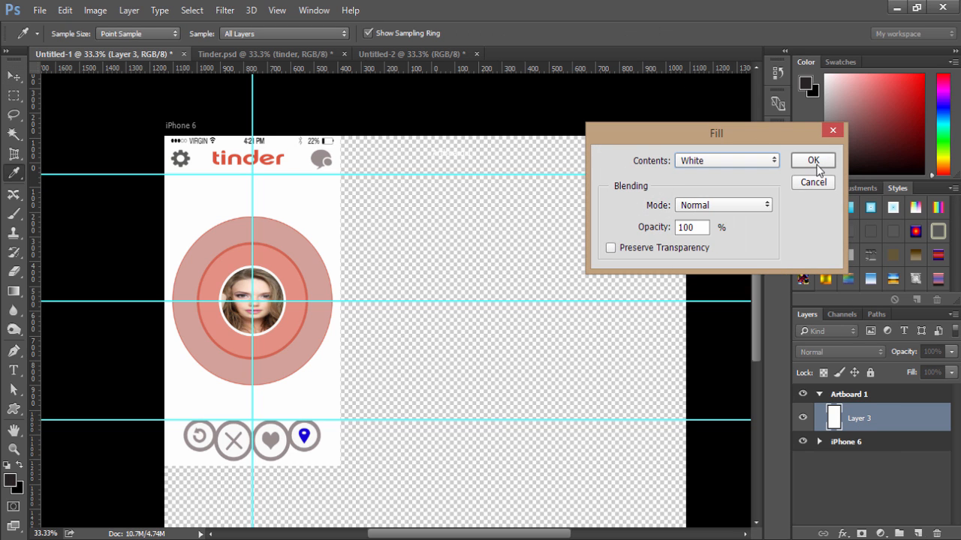
left_click(814, 162)
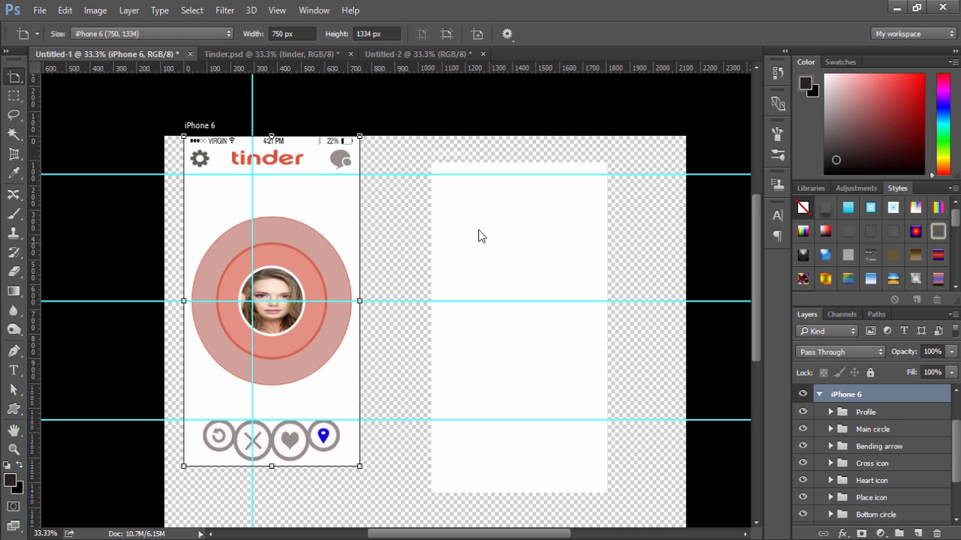
- Try moving the white layer in Artboard 1 up and to the left, and undo the move
key("v")
left_click(503, 214)
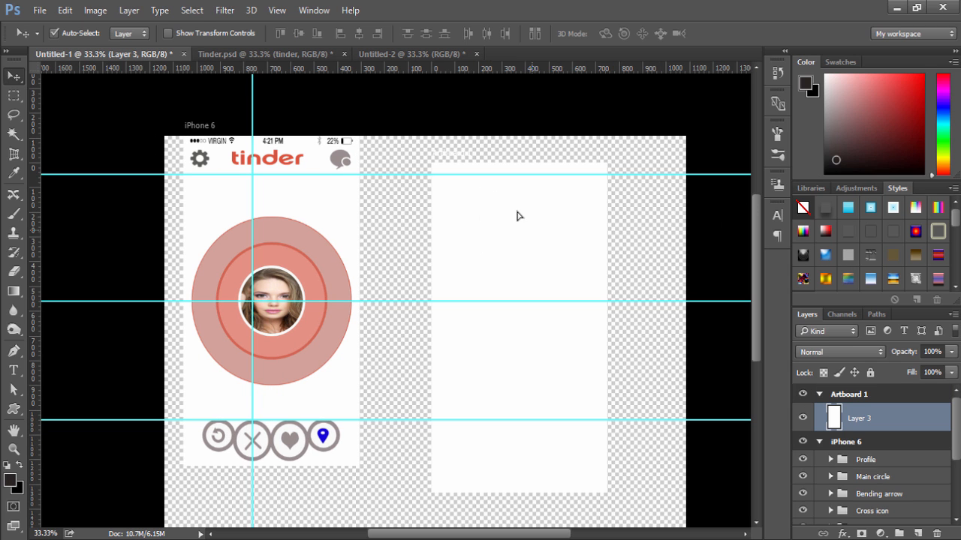
left_click_drag(516, 215, 518, 186)
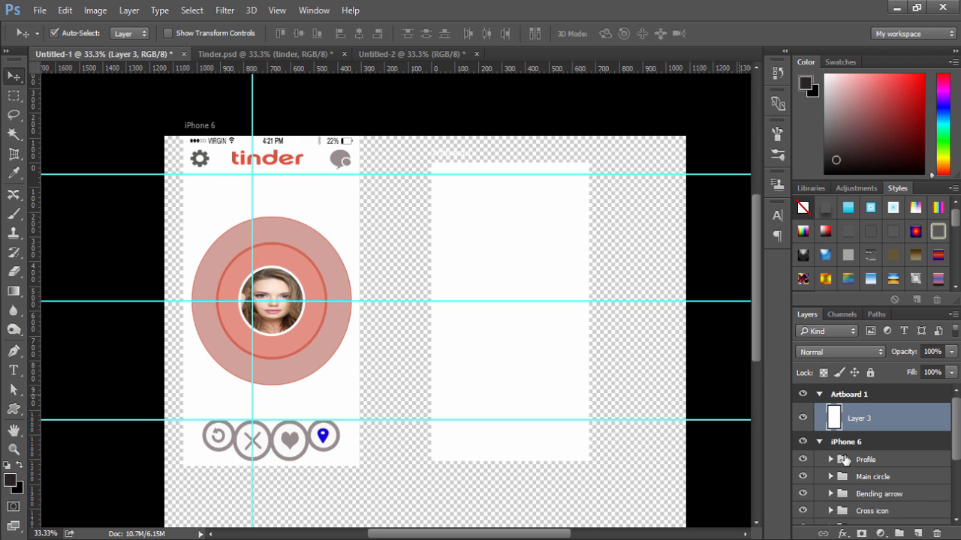
key("ctrl+z")
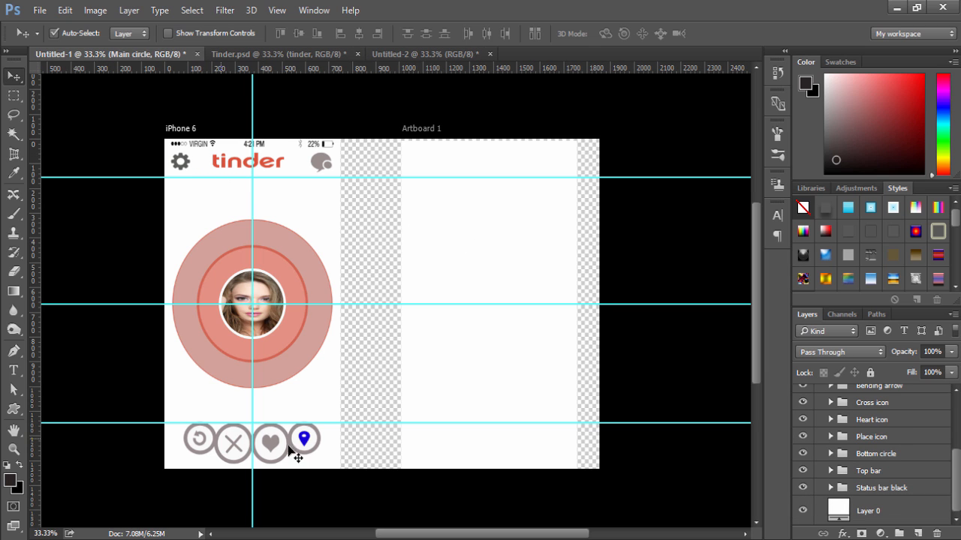
- Set Auto-Select to Group and duplicate the Top bar and Status bar black groups onto the upper edge of Artboard 1
left_click(872, 472)
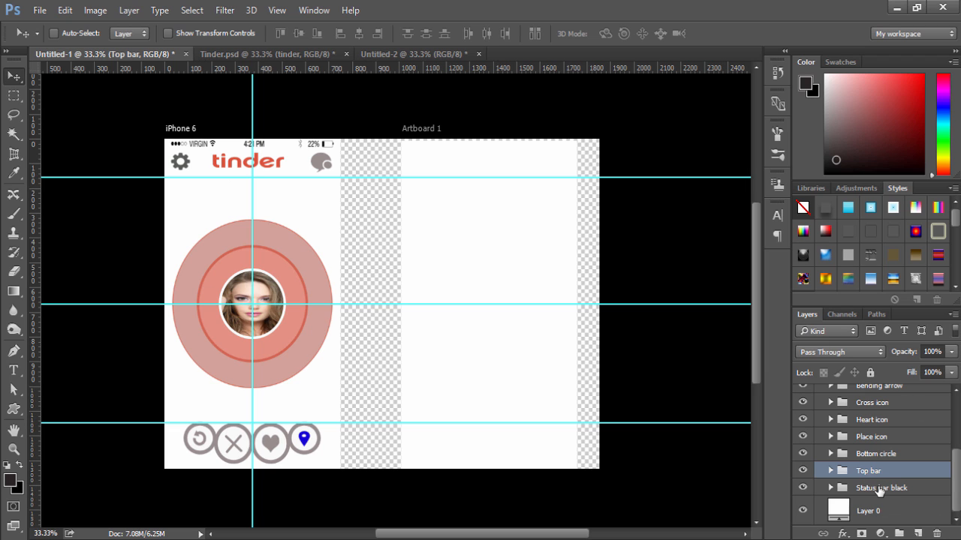
left_click(880, 490, "ctrl")
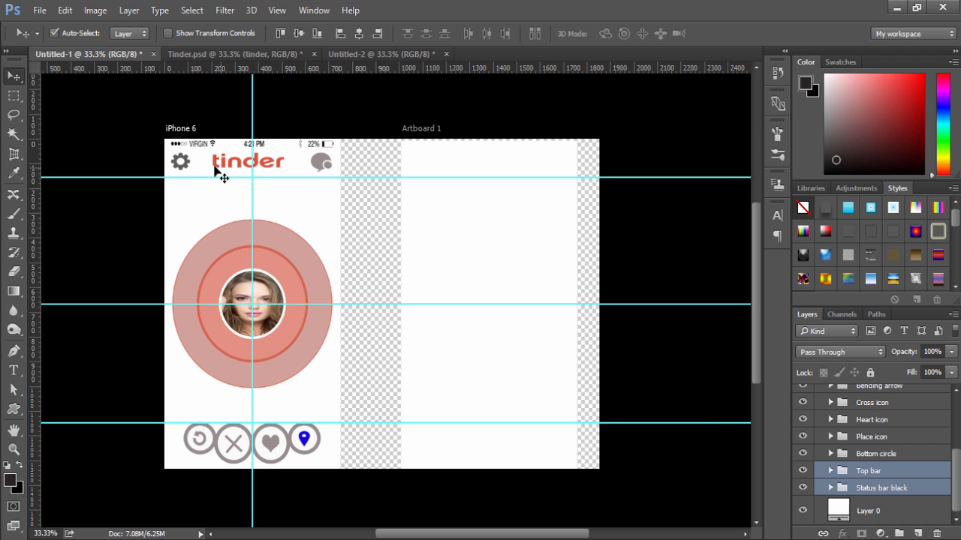
left_click(141, 35)
left_click_drag(220, 165, 456, 174)
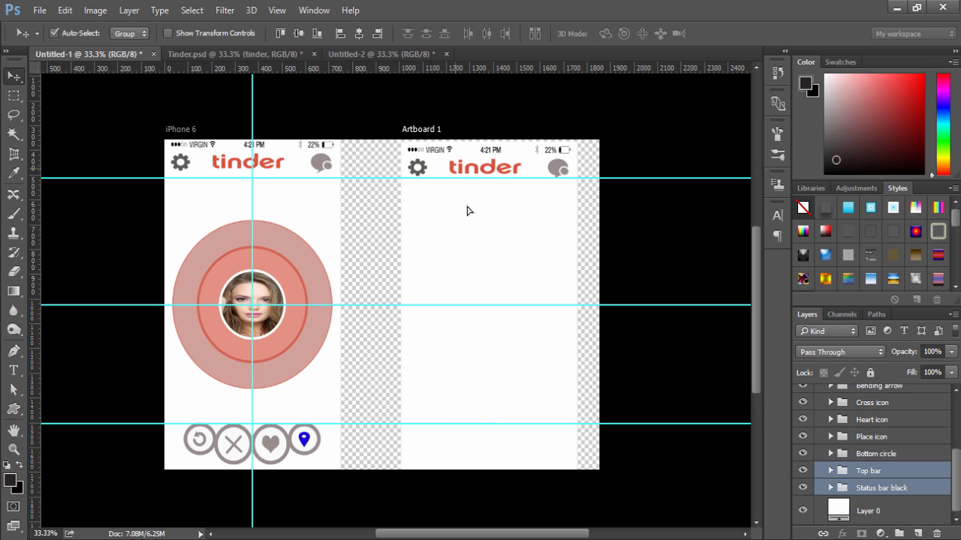
left_click(390, 303)
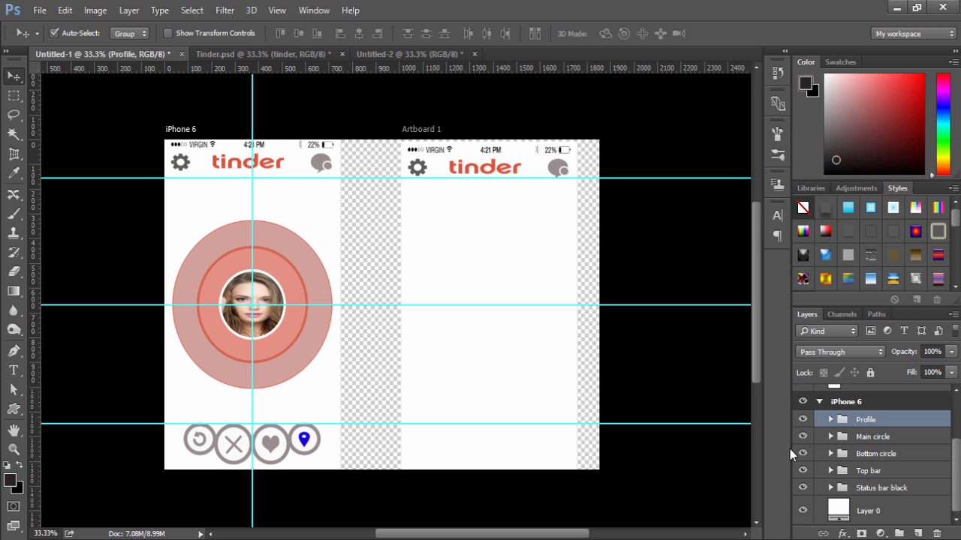
- Duplicate the Bottom circle group into the lower part of Artboard 1 and nudge the copy upward
left_click(878, 455)
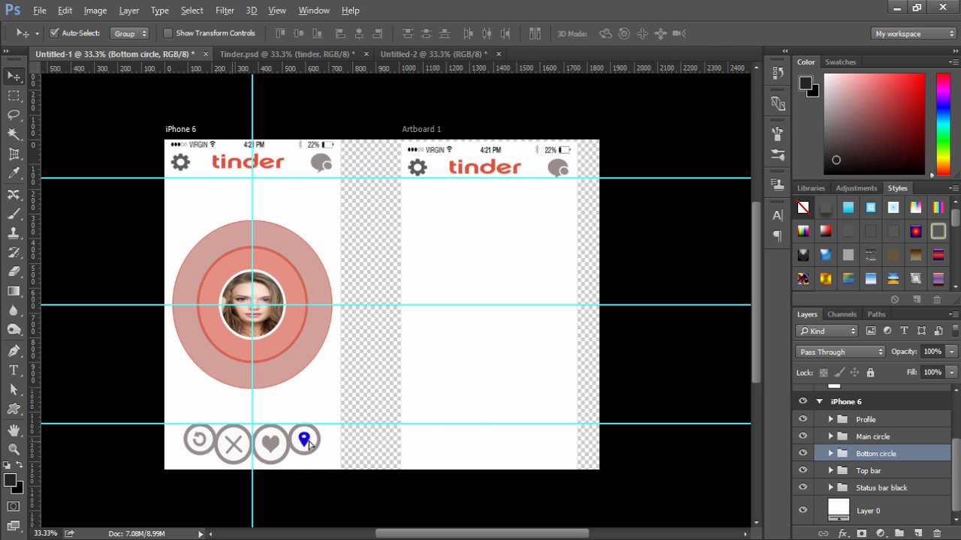
left_click_drag(309, 444, 471, 451)
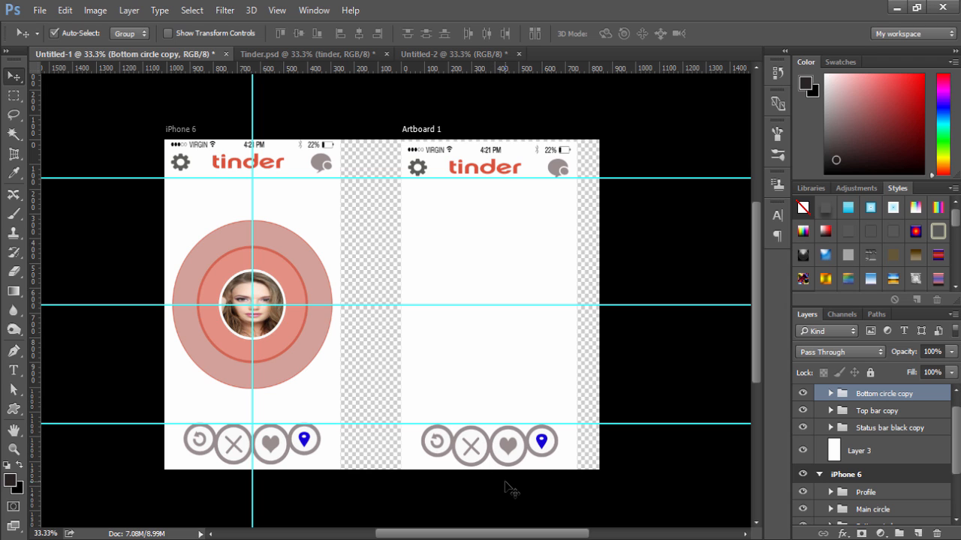
key("Up")
key("Up")
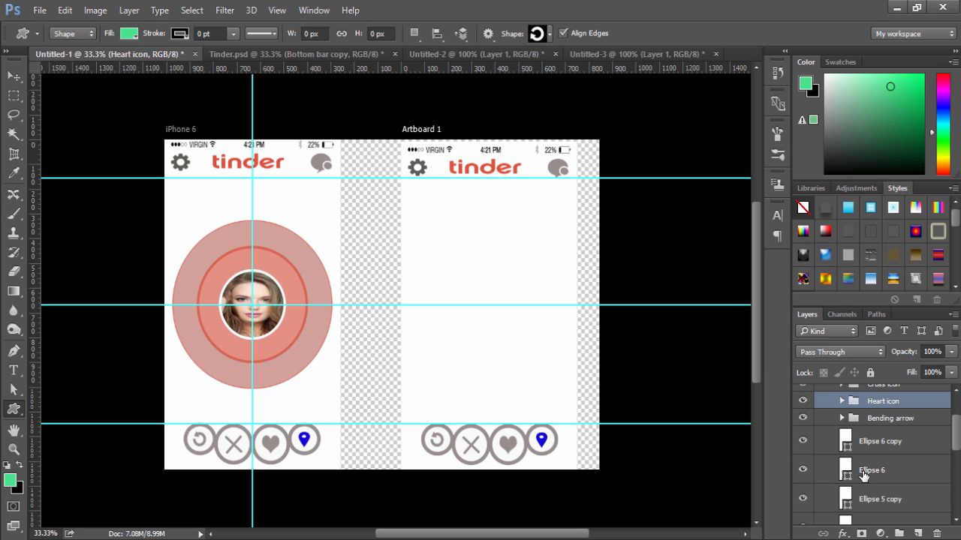
- Fill the heart shape in Artboard 1's bottom circle copy with the recently used green
scroll(957, 426, "up", 1)
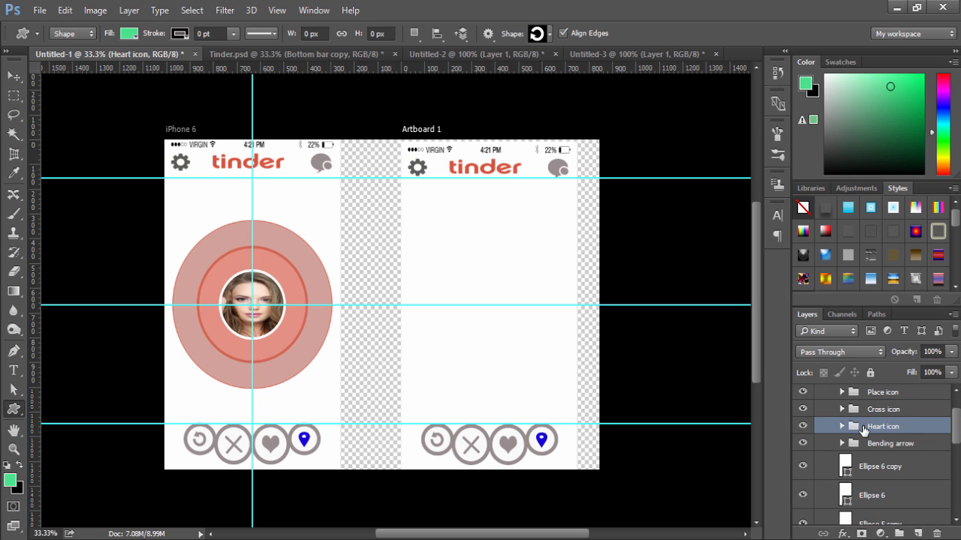
left_click(842, 426)
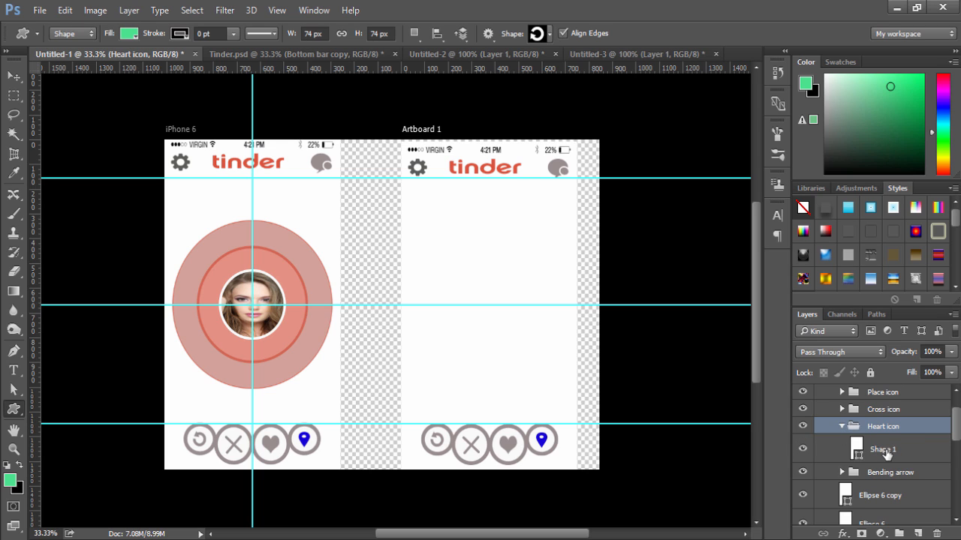
left_click(883, 449)
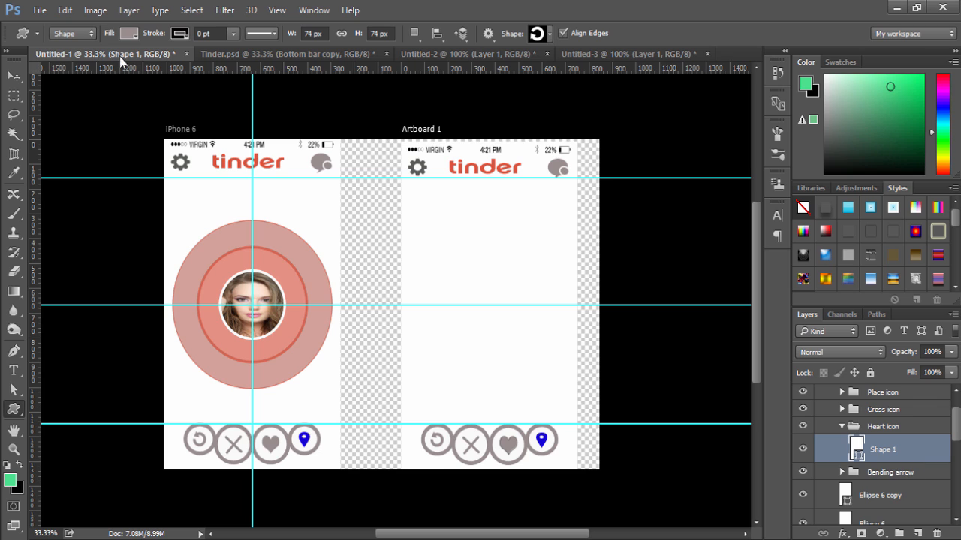
left_click(130, 34)
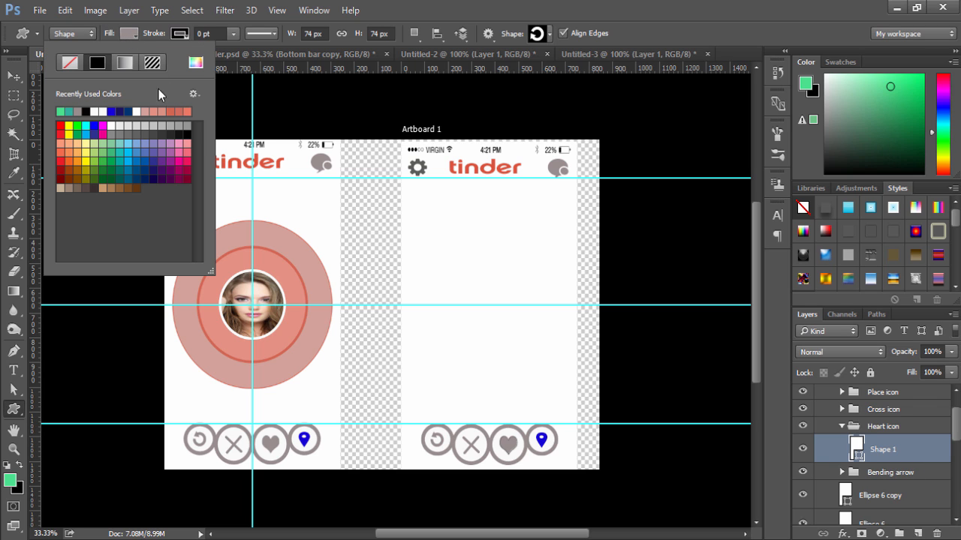
left_click(63, 110)
left_click(130, 33)
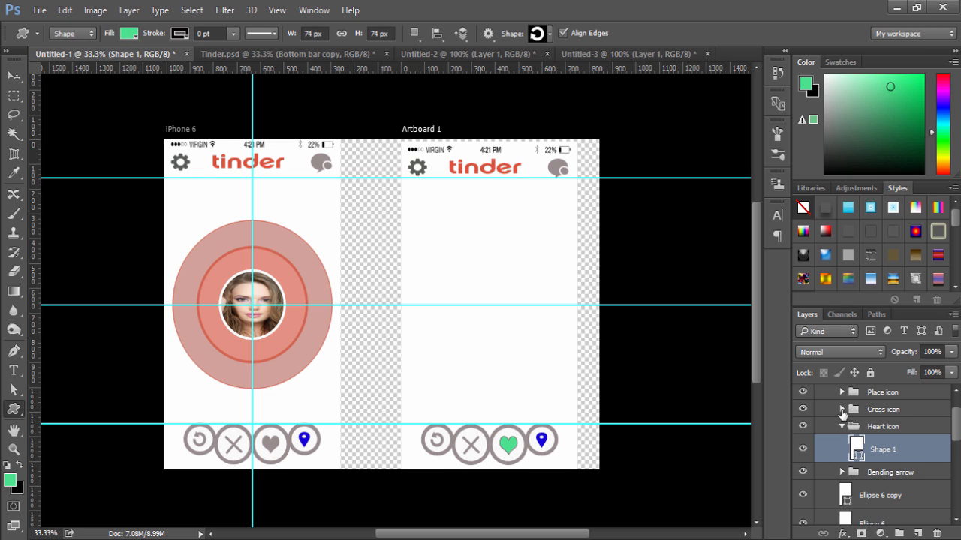
- Fill both rounded rectangles of the cross icon in Artboard 1 with red
left_click(841, 410)
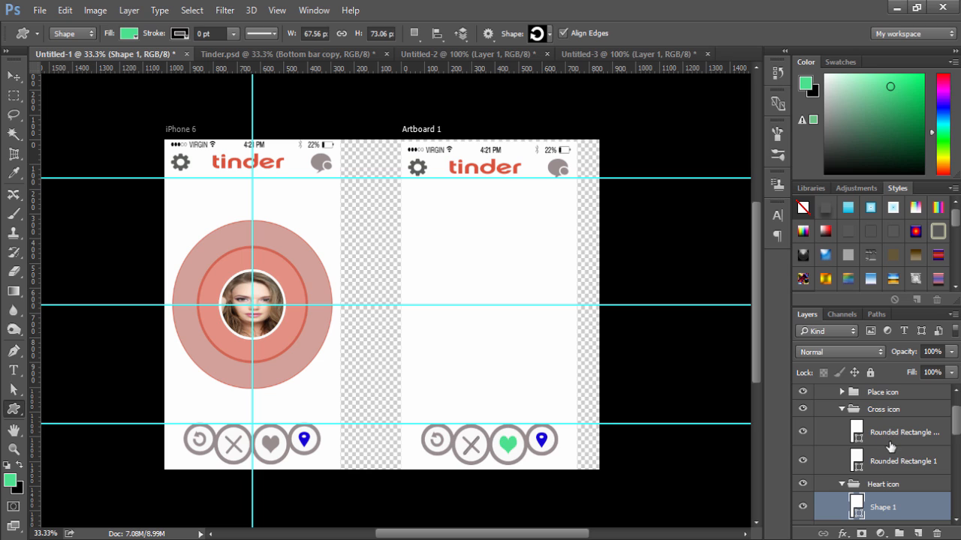
left_click(890, 440)
left_click(897, 462, "shift")
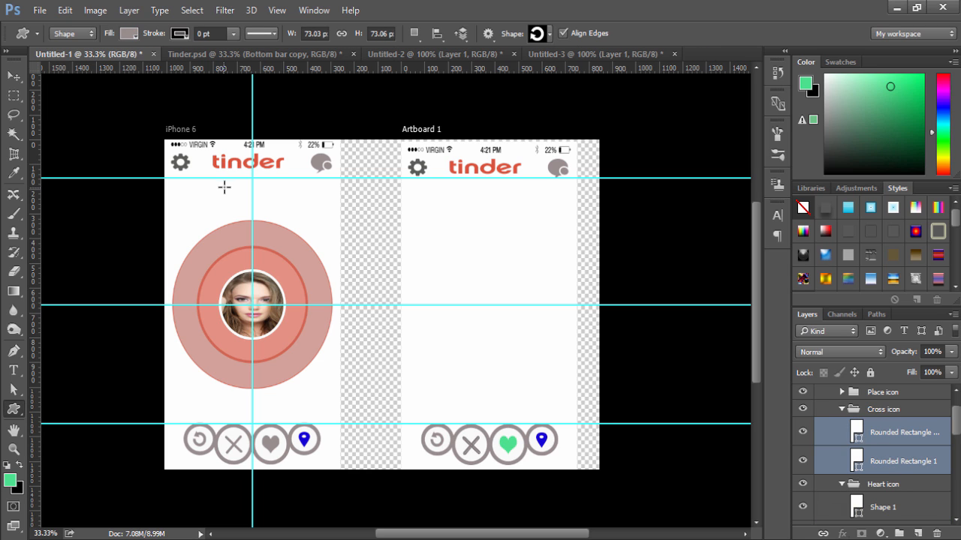
left_click(128, 34)
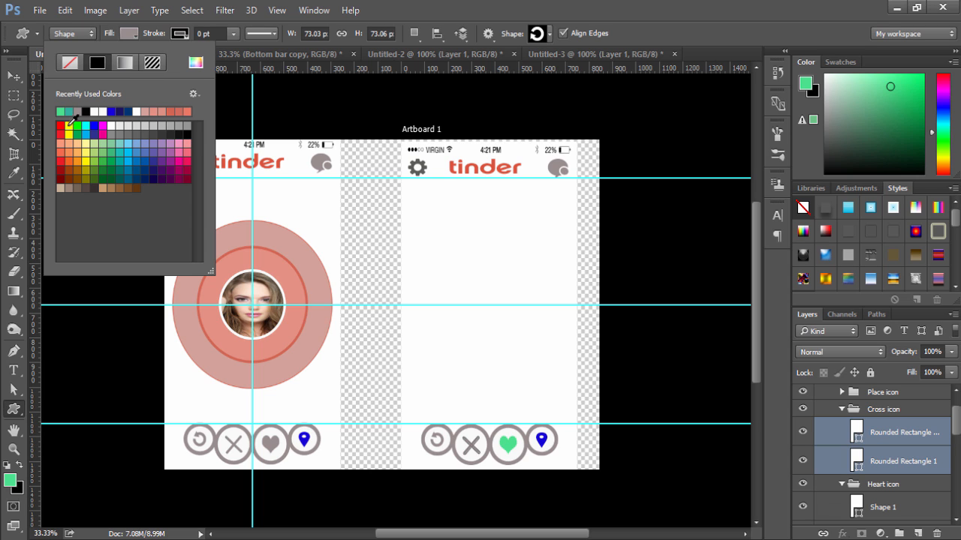
left_click(61, 124)
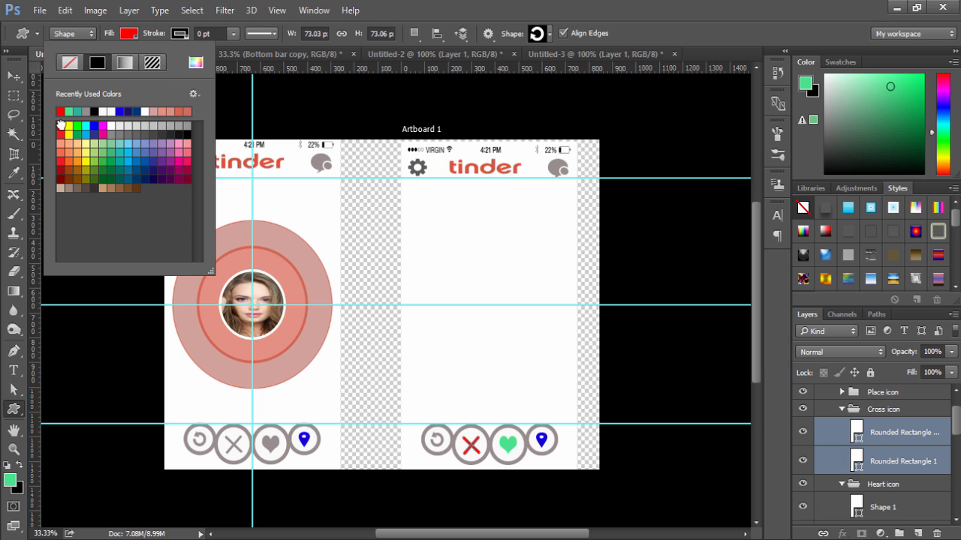
left_click(129, 34)
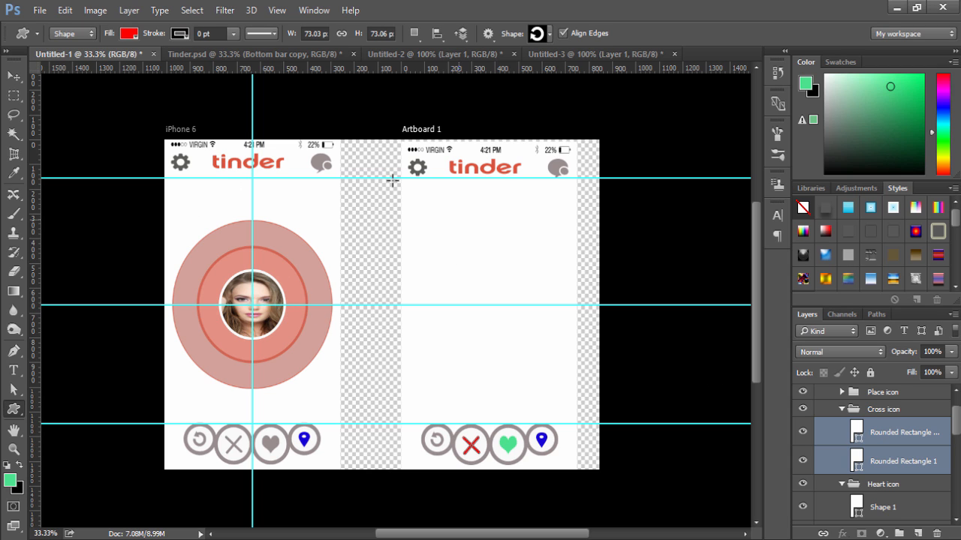
- Lower the horizontal guide beneath the tinder header slightly and raise the lowest horizontal guide above the bottom rings
left_click(14, 76)
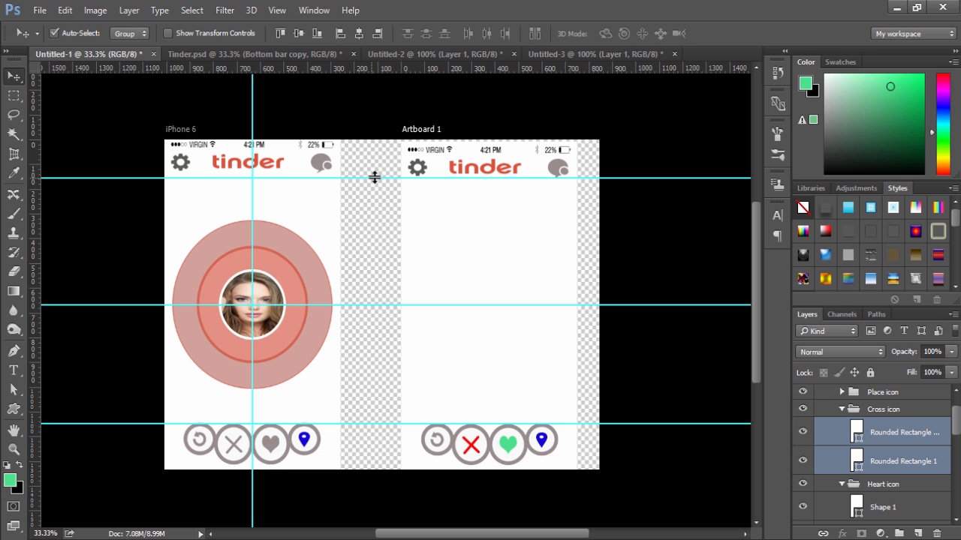
left_click_drag(378, 183, 376, 187)
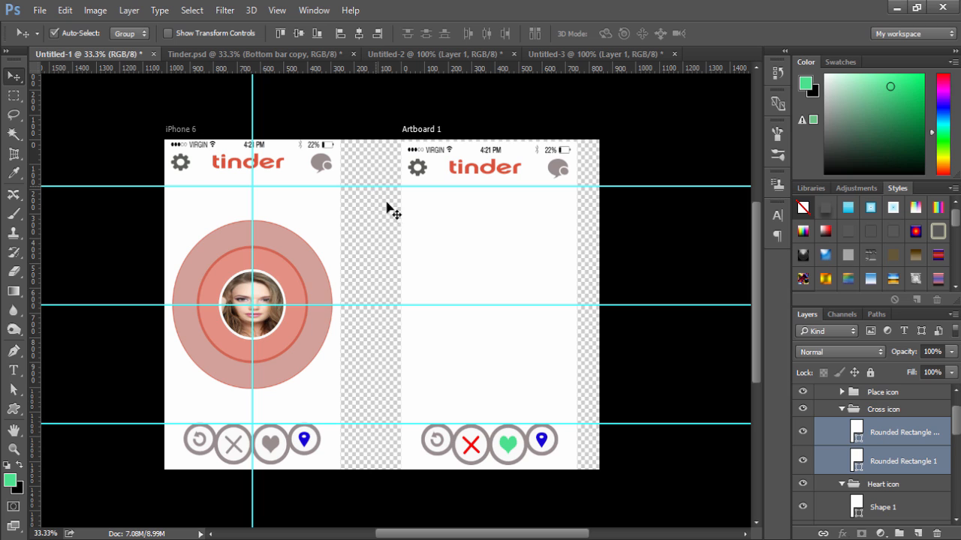
left_click_drag(394, 424, 397, 406)
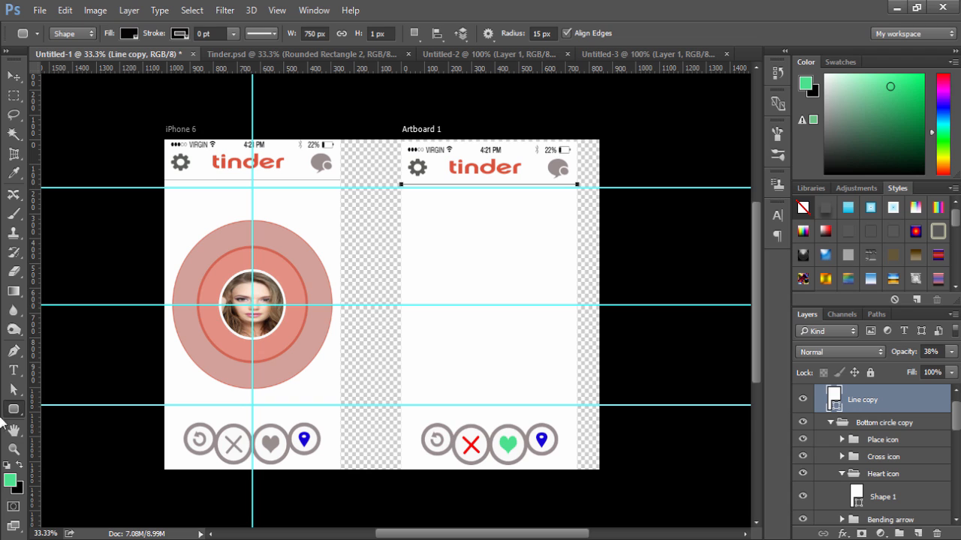
- Draw a black rounded rectangle of about 567 × 715 px with a 15 px radius between Artboard 1's header and bottom rings
right_click(14, 409)
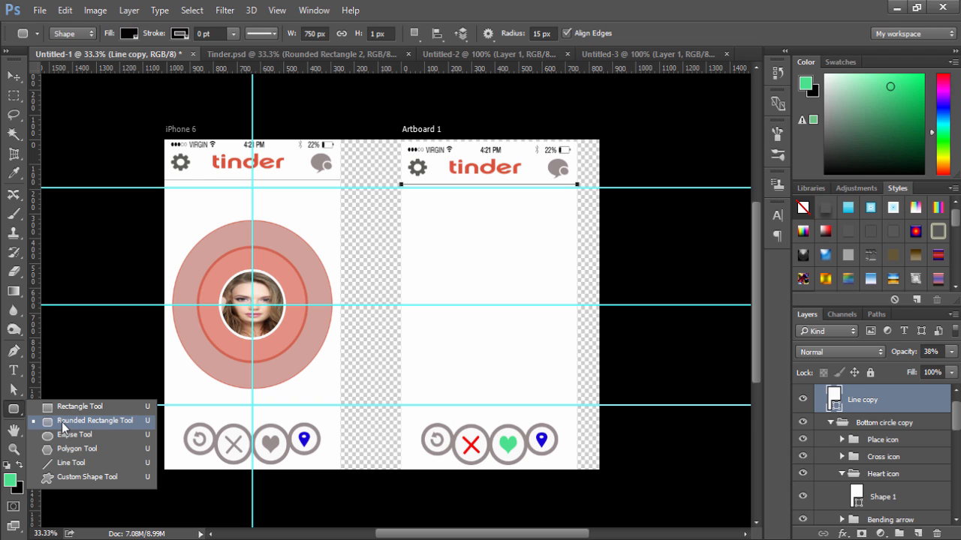
left_click(63, 425)
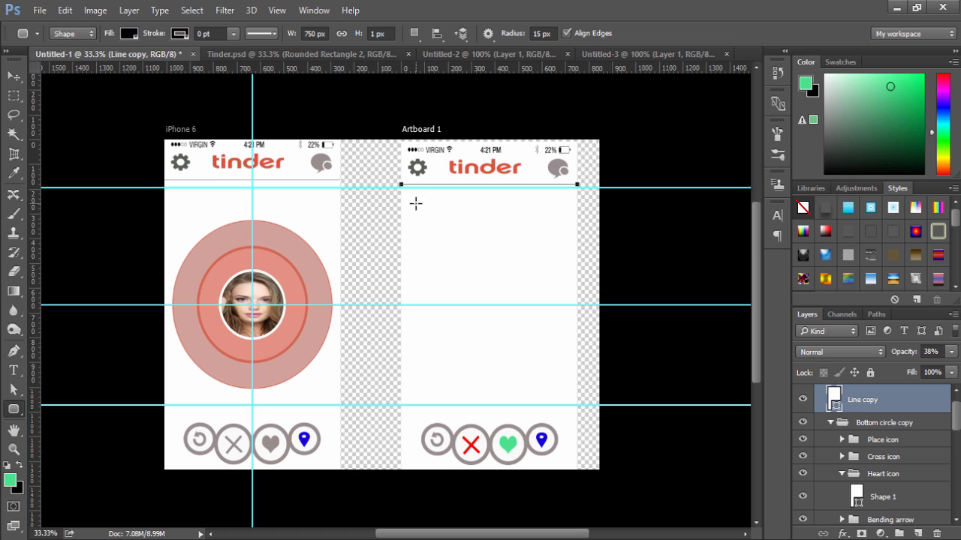
left_click_drag(417, 199, 554, 374)
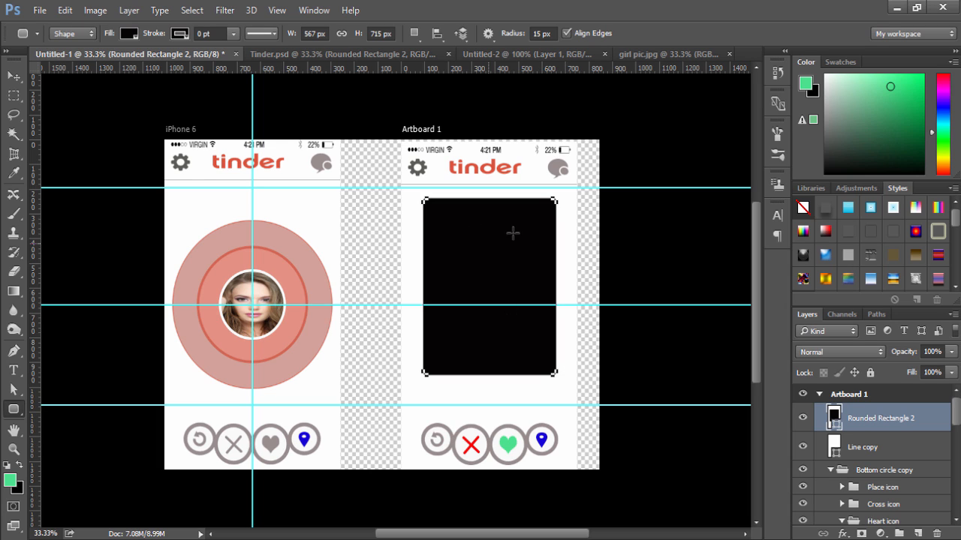
- Switch to girl pic.jpg, unlock its Background layer and copy the photo into the Untitled-1 document
left_click(661, 55)
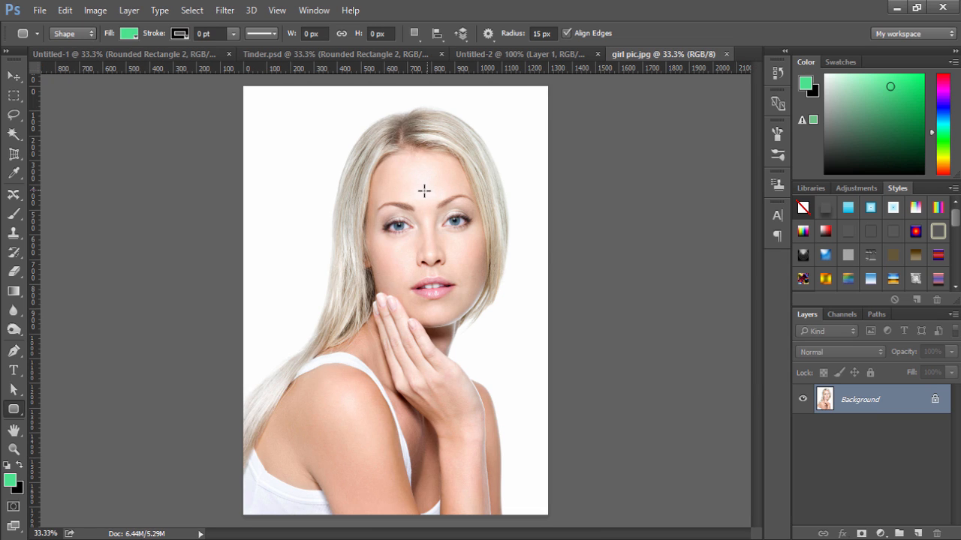
left_click(15, 78)
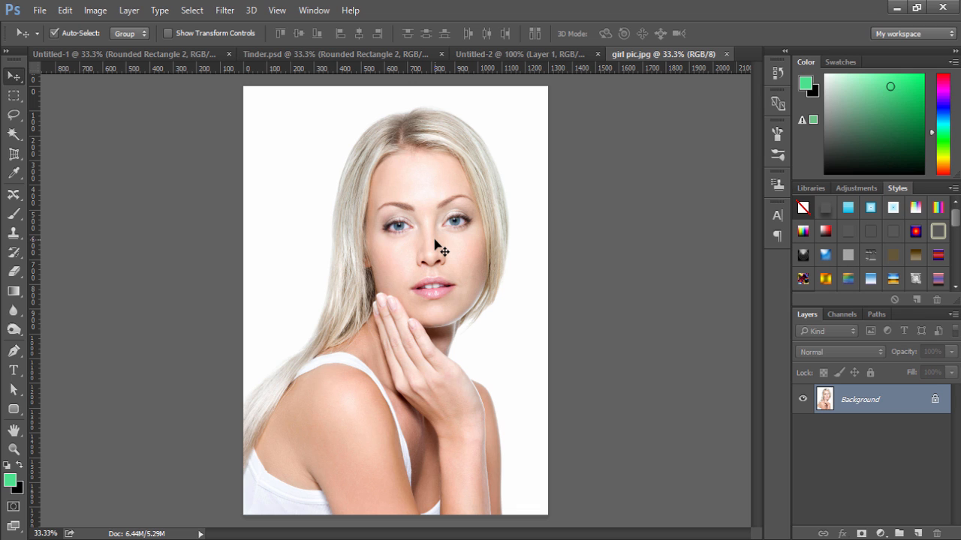
left_click_drag(435, 241, 415, 223)
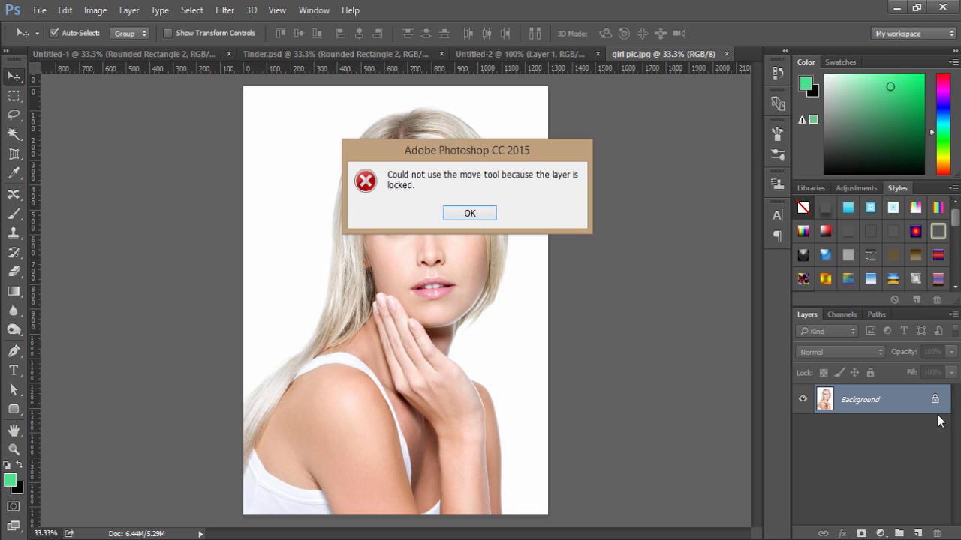
key("Return")
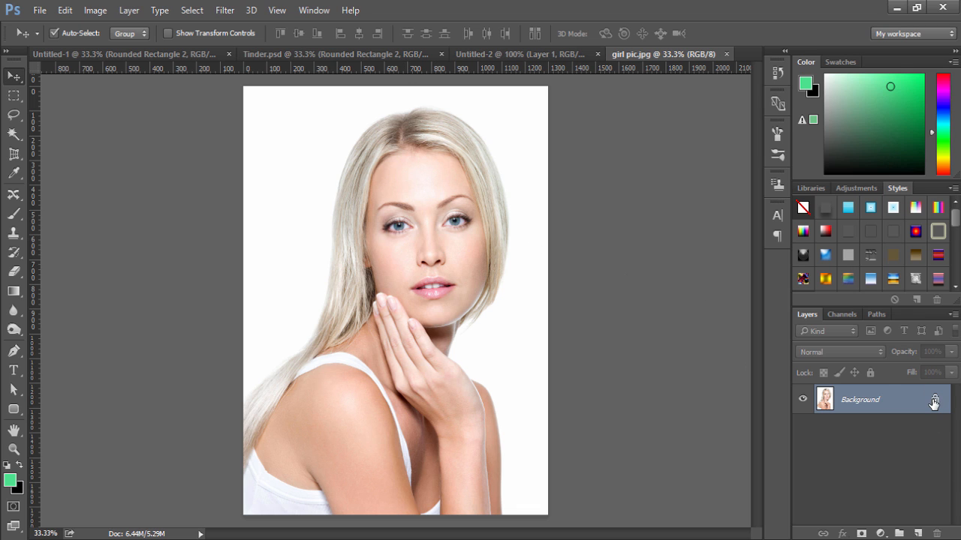
left_click(935, 399)
left_click_drag(427, 249, 488, 297)
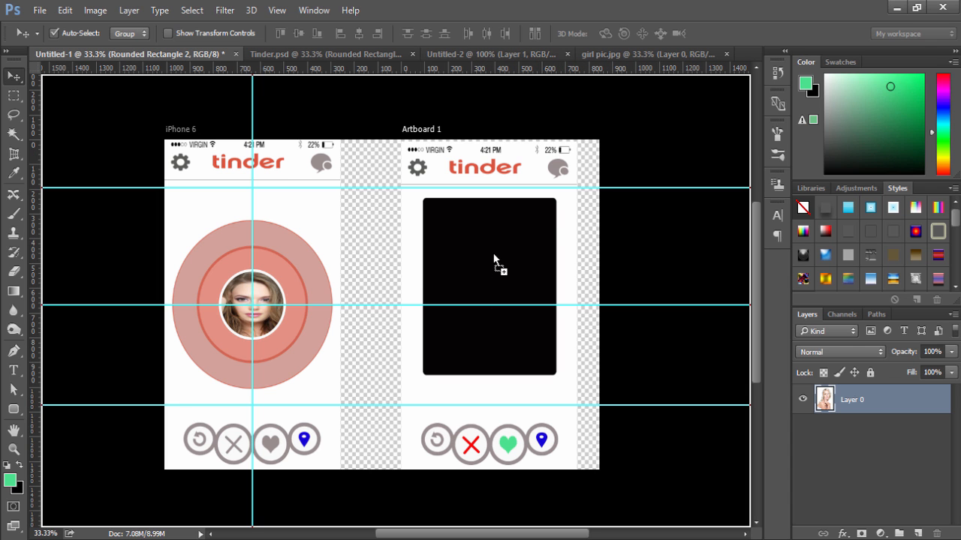
left_click_drag(494, 259, 493, 259)
left_click_drag(495, 264, 498, 263)
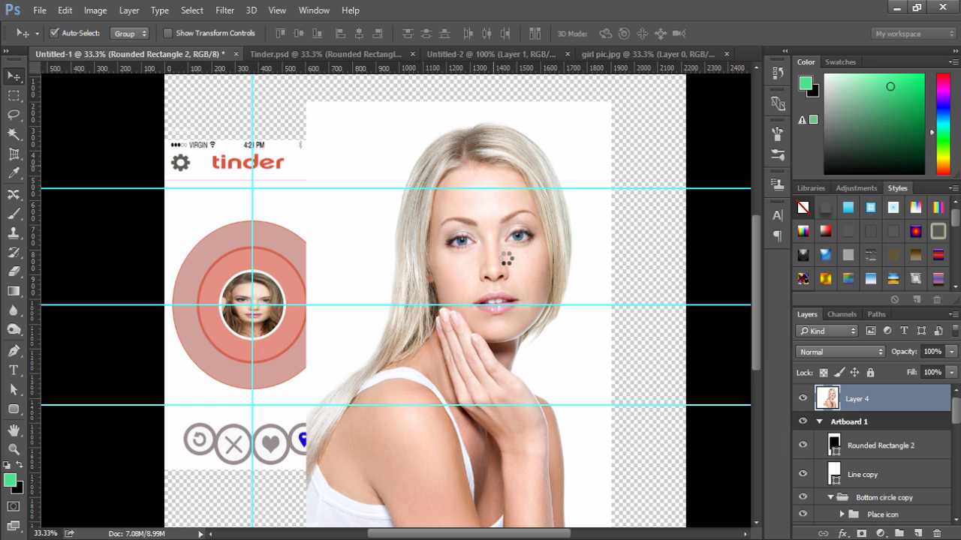
- Shrink the pasted photo over Artboard 1's black card and clip it to the rounded rectangle inside that artboard
key("ctrl+t")
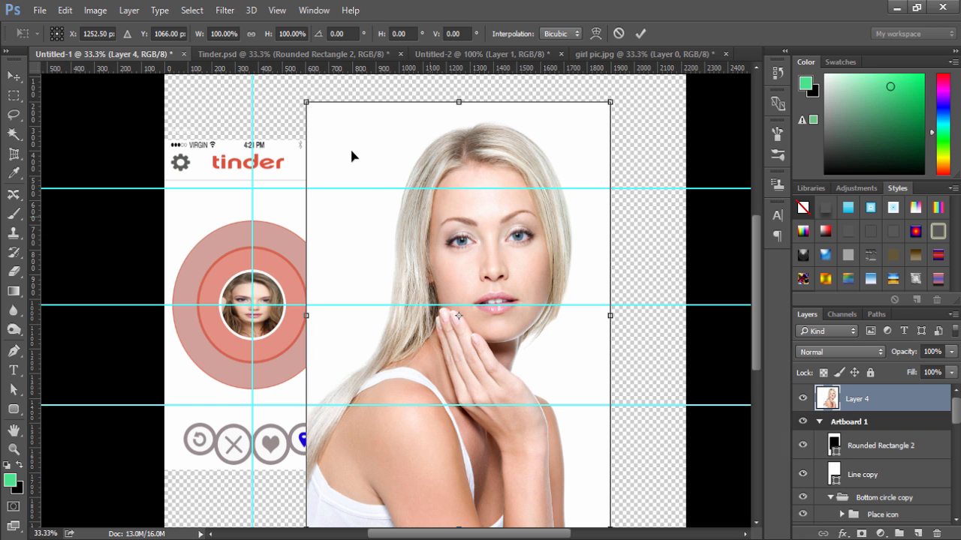
left_click_drag(303, 99, 438, 342)
left_click_drag(531, 464, 497, 288)
left_click(640, 33)
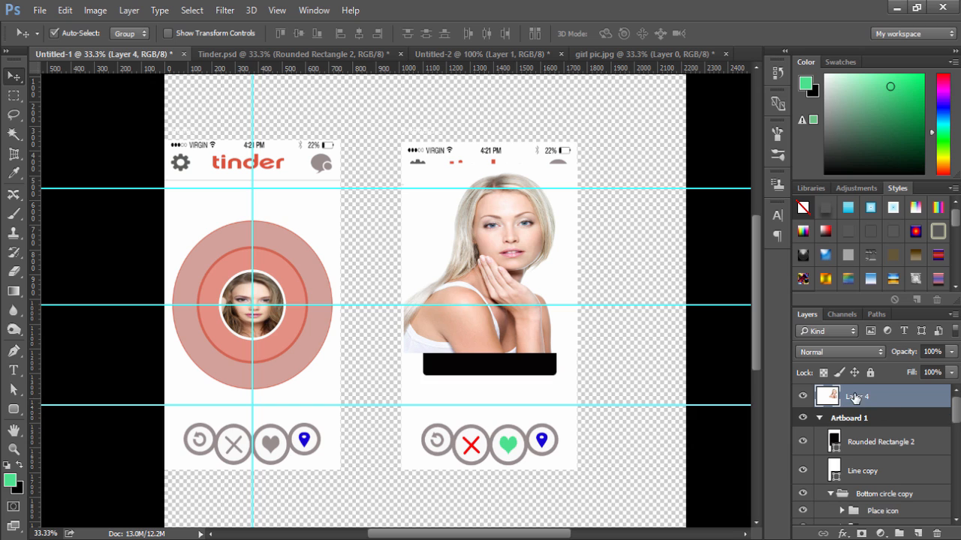
left_click_drag(856, 397, 854, 413)
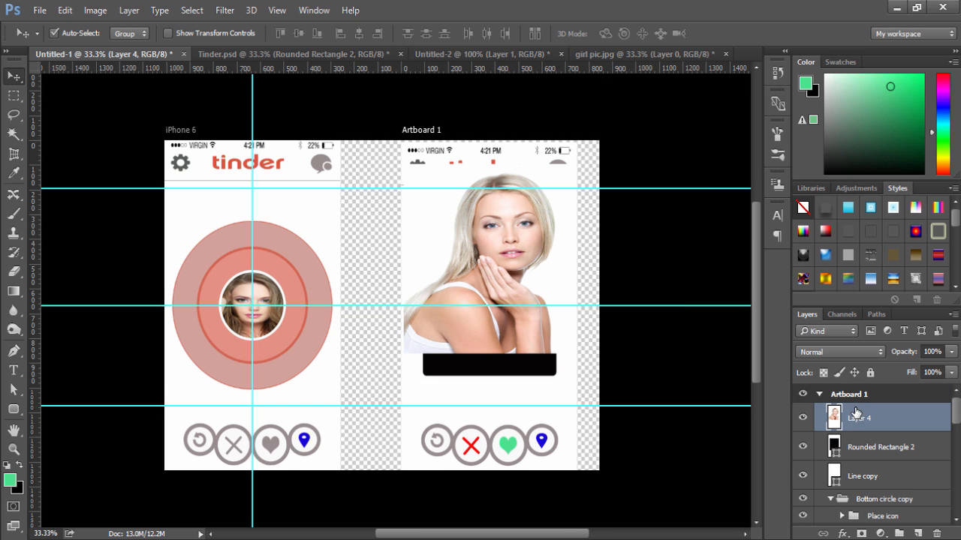
left_click(863, 433, "alt")
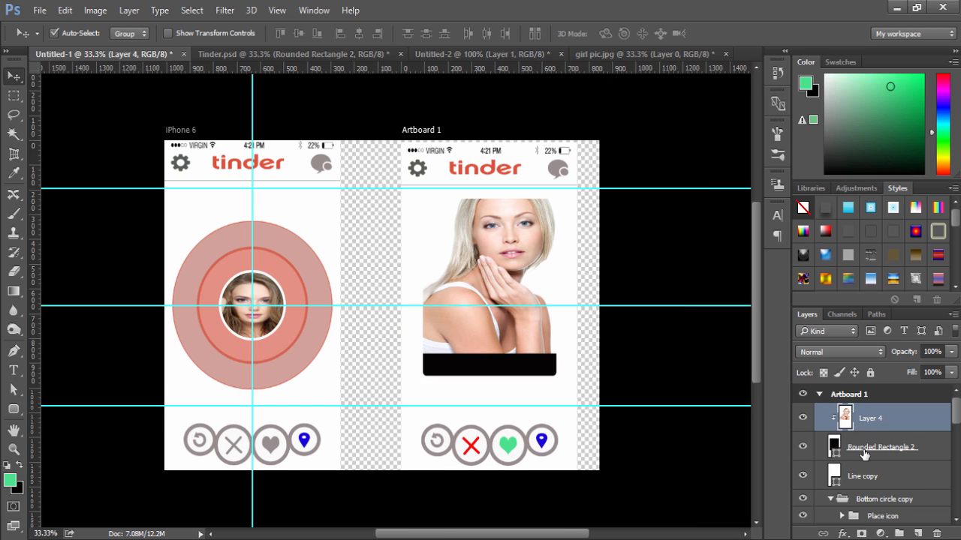
- Fill the rounded rectangle beneath the clipped photo with the recently used white
left_click(863, 451)
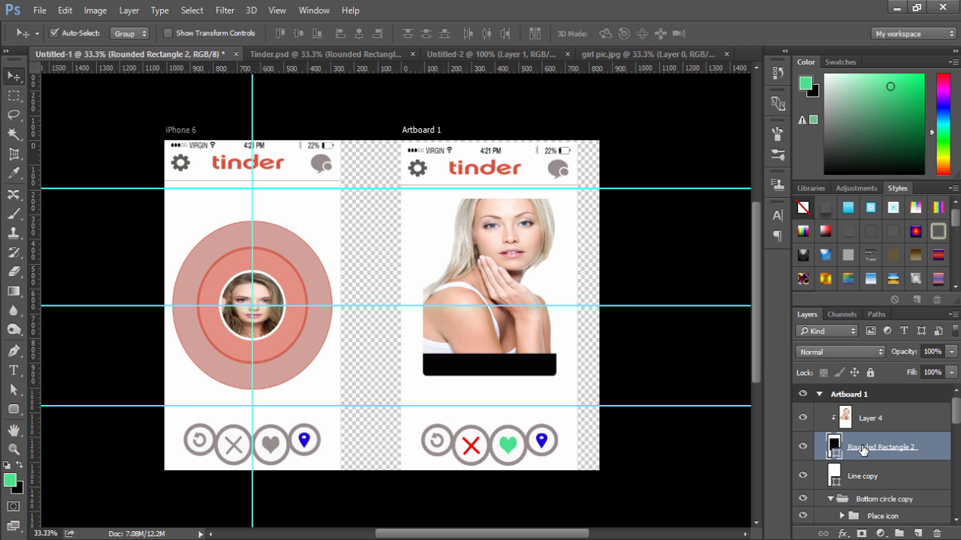
key("u")
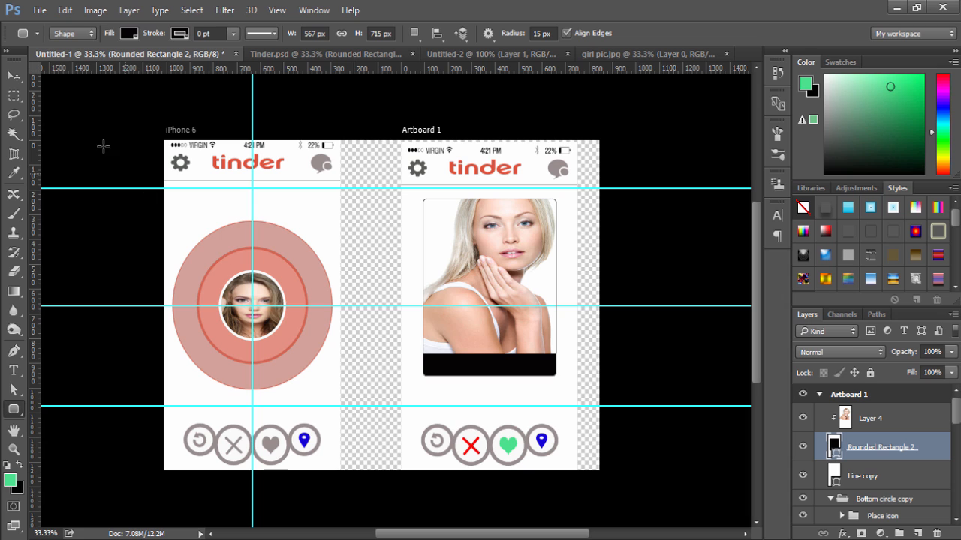
left_click(127, 34)
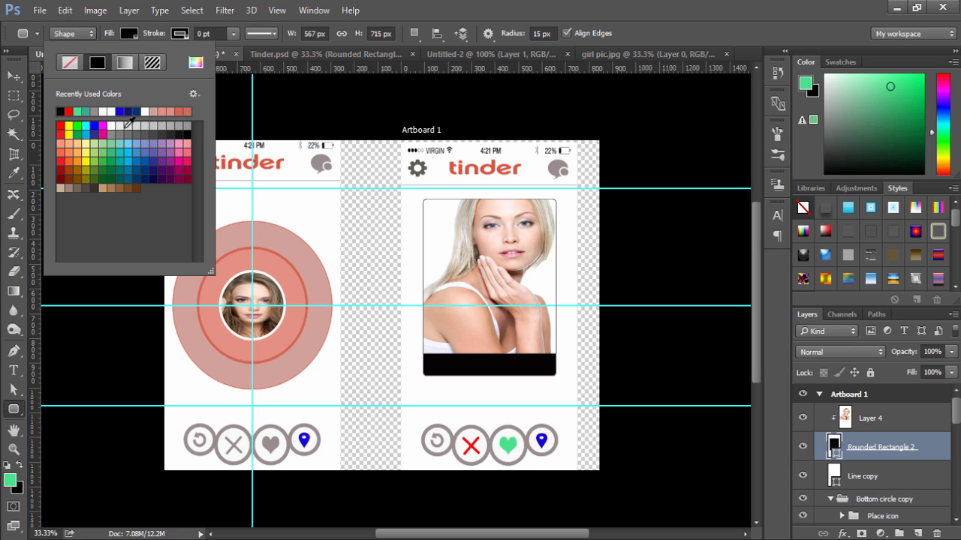
left_click(145, 111)
left_click(129, 36)
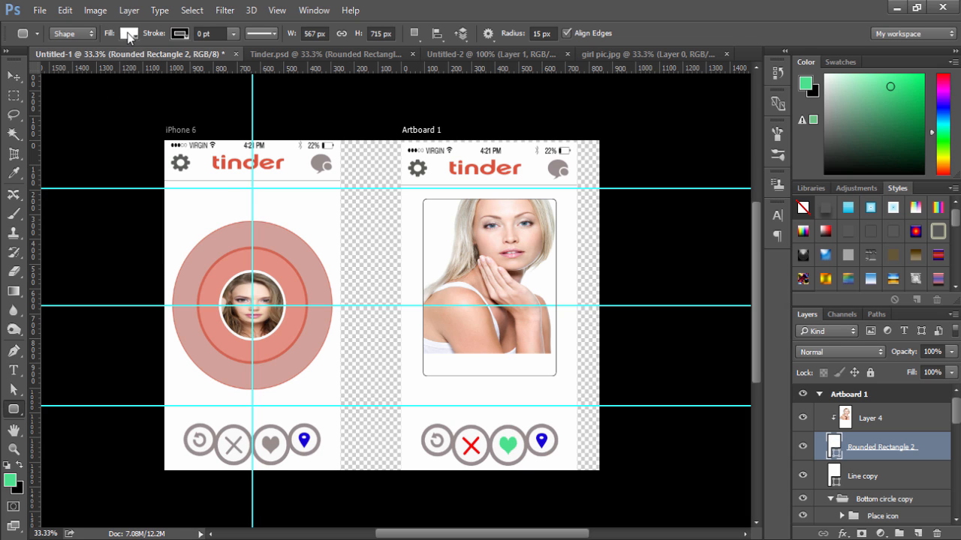
key("v")
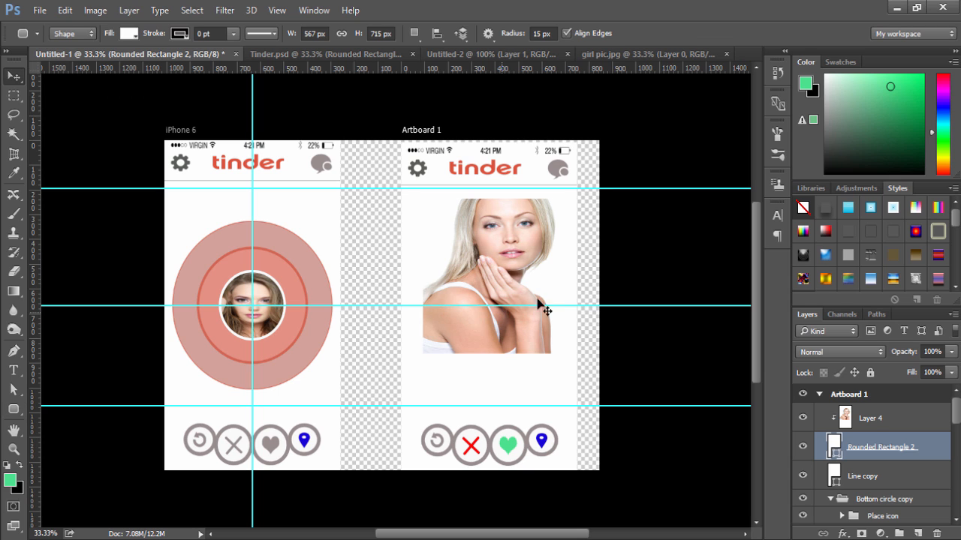
- Scale the clipped photo to about 89.9% width and 76.5% height so it fits the upper part of the card
left_click(869, 418)
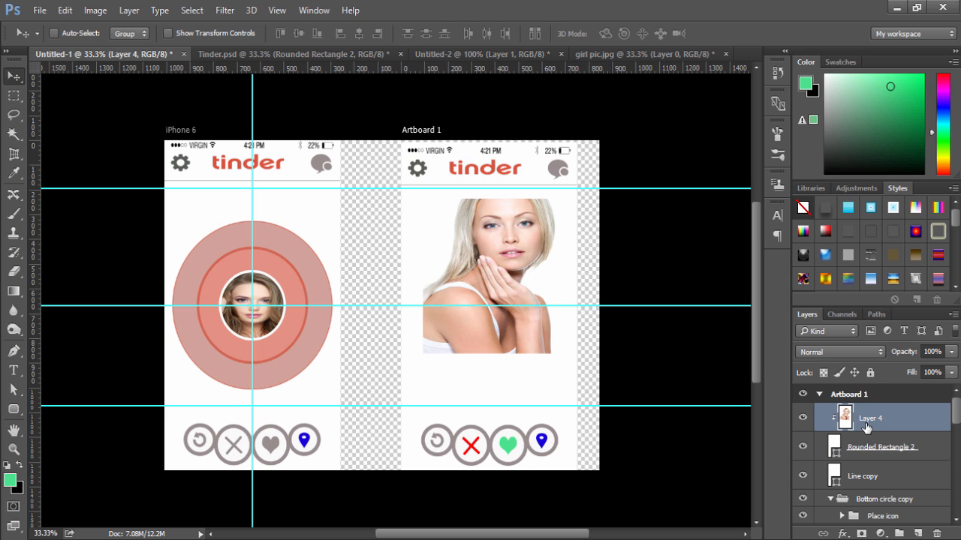
key("ctrl+t")
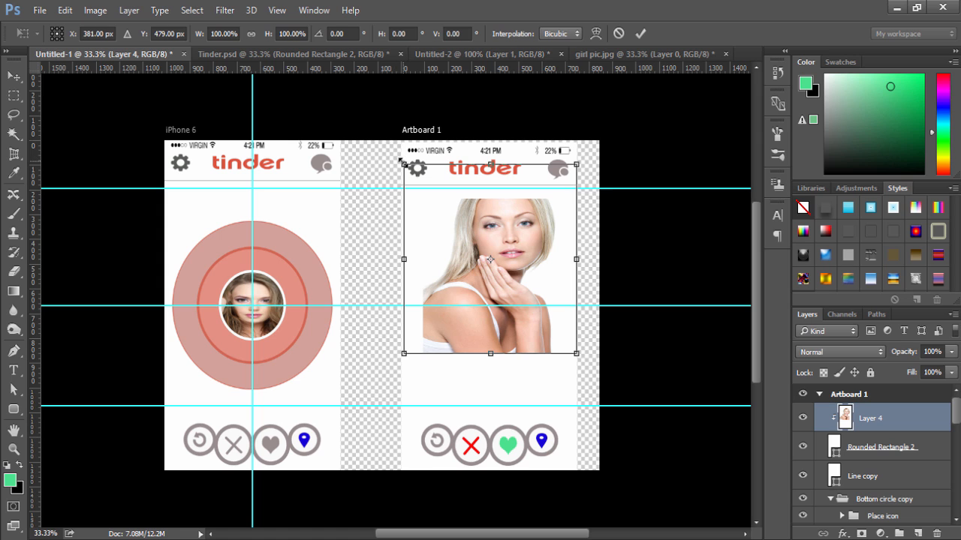
left_click_drag(406, 168, 422, 199)
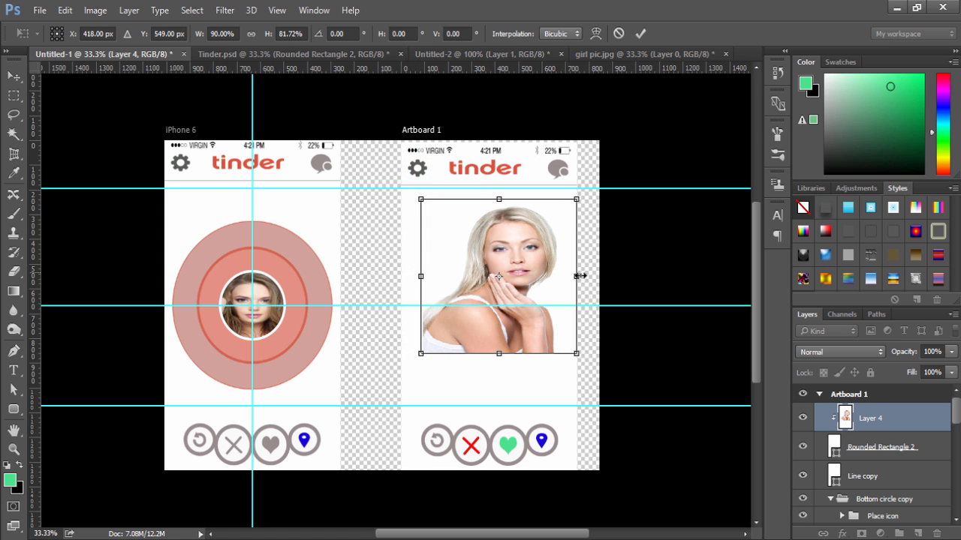
left_click_drag(571, 277, 578, 277)
mouse_move(499, 347)
left_mouse_down()
mouse_move(500, 330)
mouse_move(500, 343)
left_mouse_up()
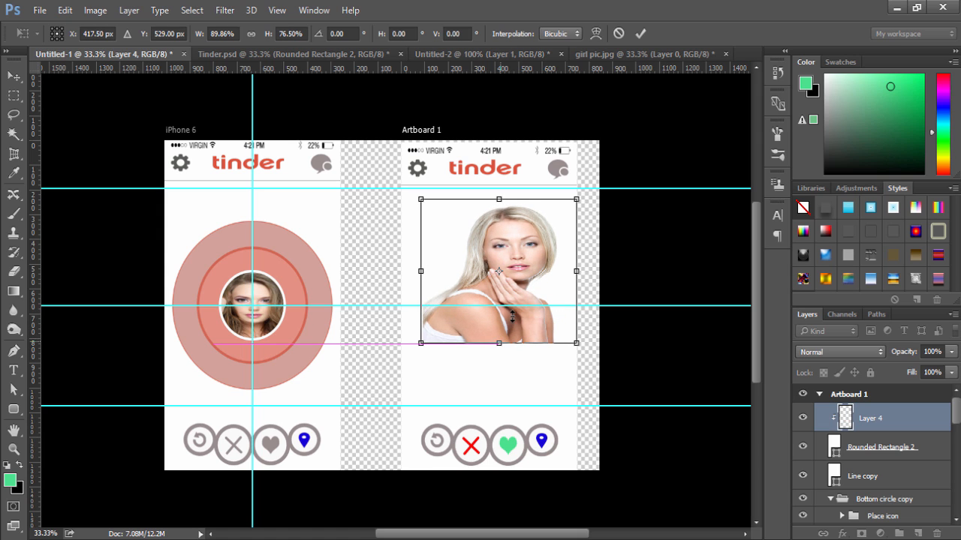
left_click(639, 34)
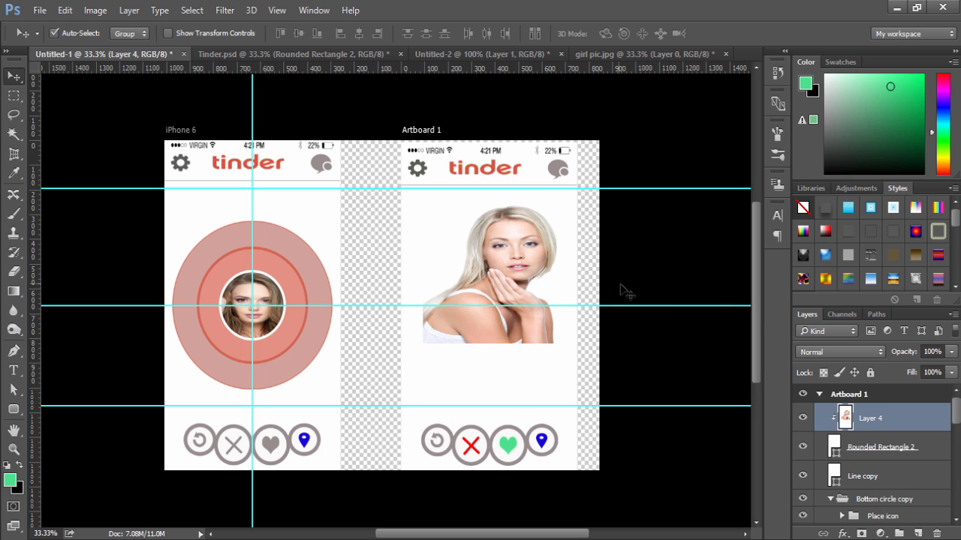
- Set the card's stroke colour to the recently used grey and open its stroke width setting
left_click(887, 453)
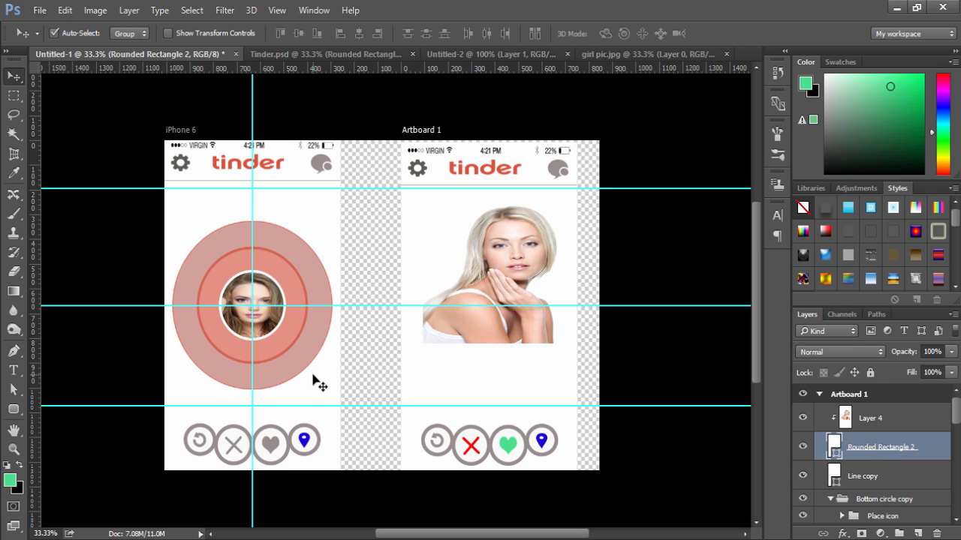
key("u")
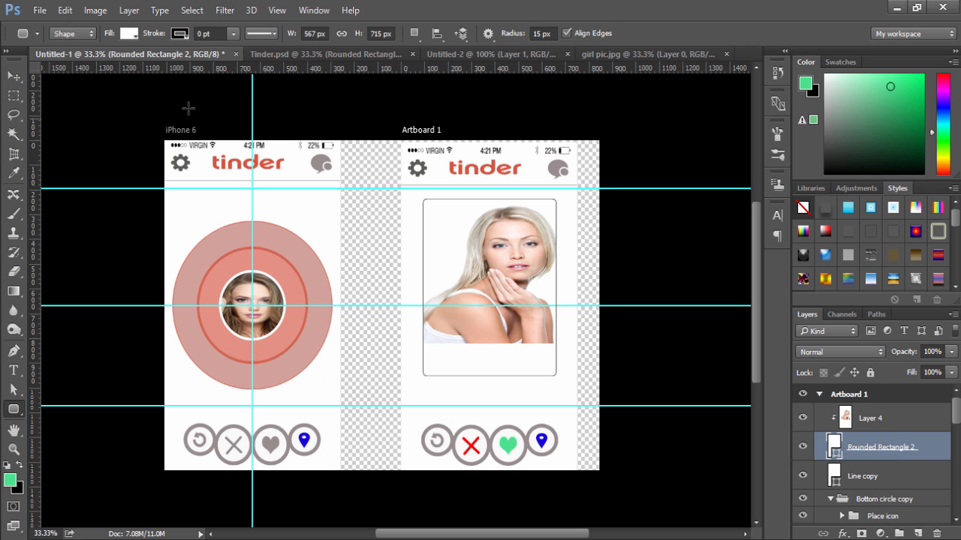
left_click(180, 34)
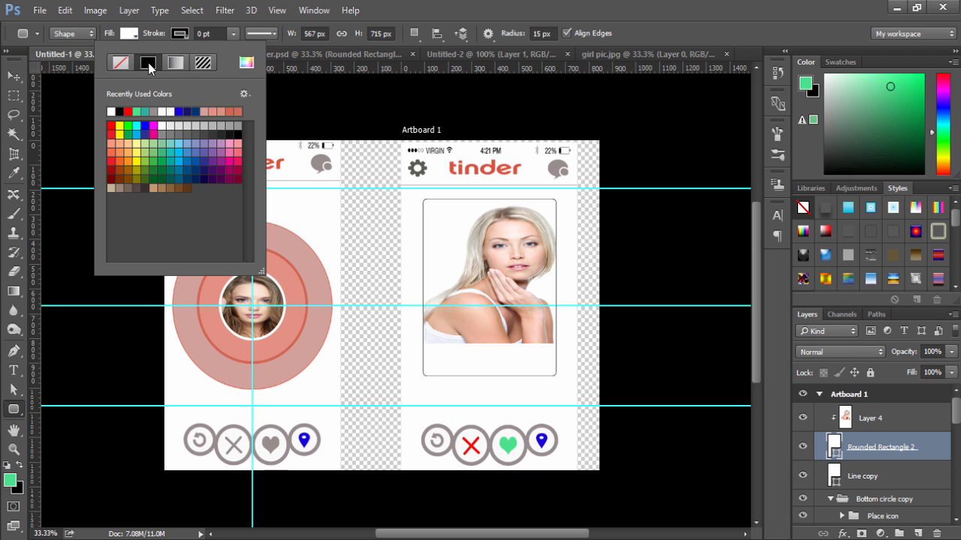
left_click(156, 111)
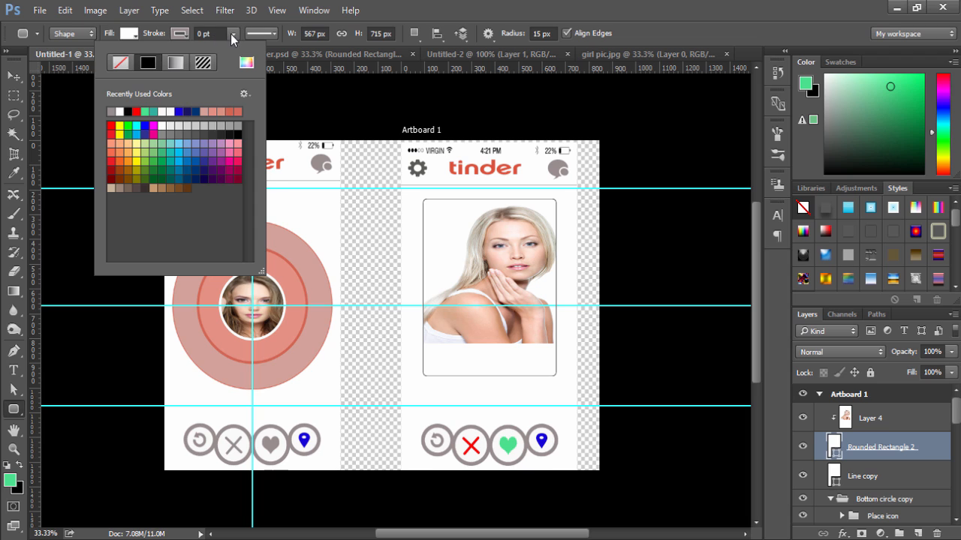
left_click(232, 34)
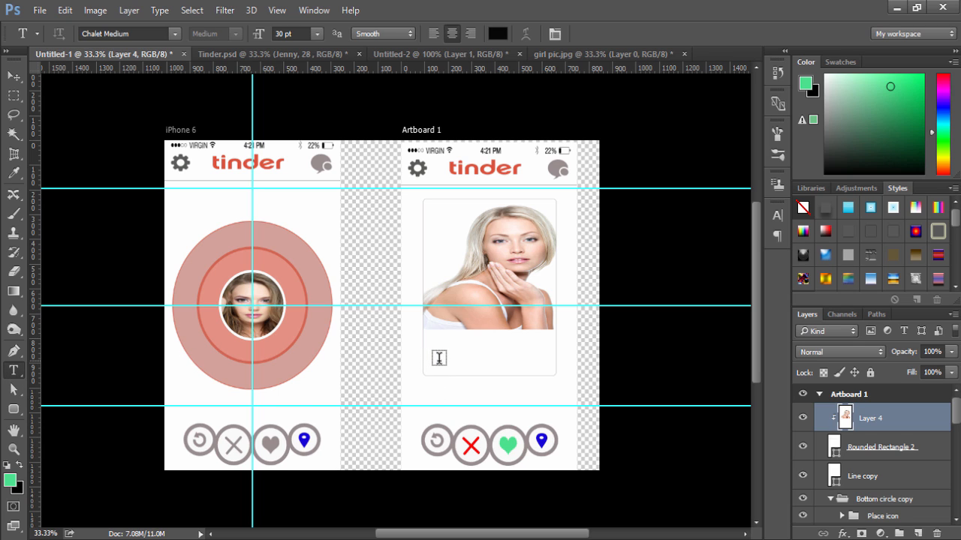
- Add a 30 pt Cambria Math Regular text line beneath the photo with the profile's first name and the age 28
left_click(433, 358)
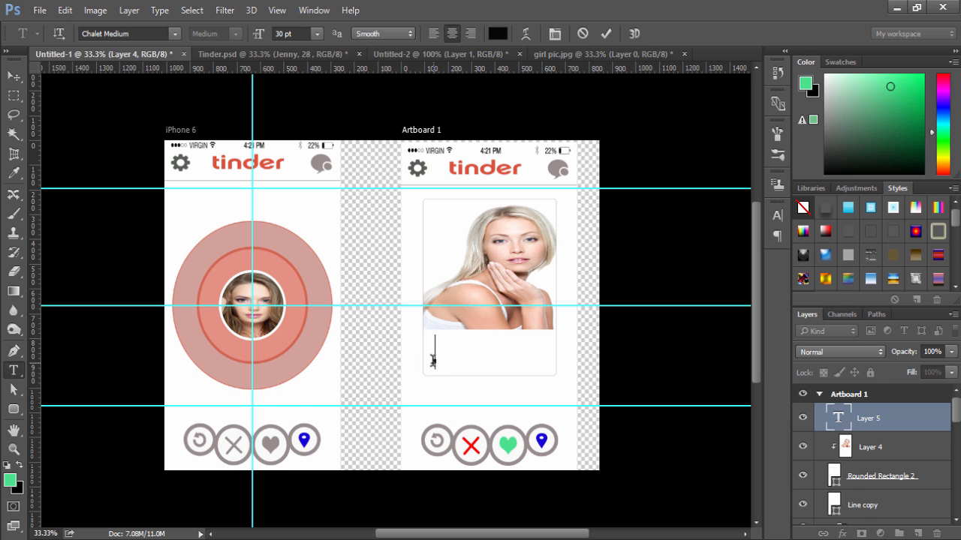
left_click(175, 34)
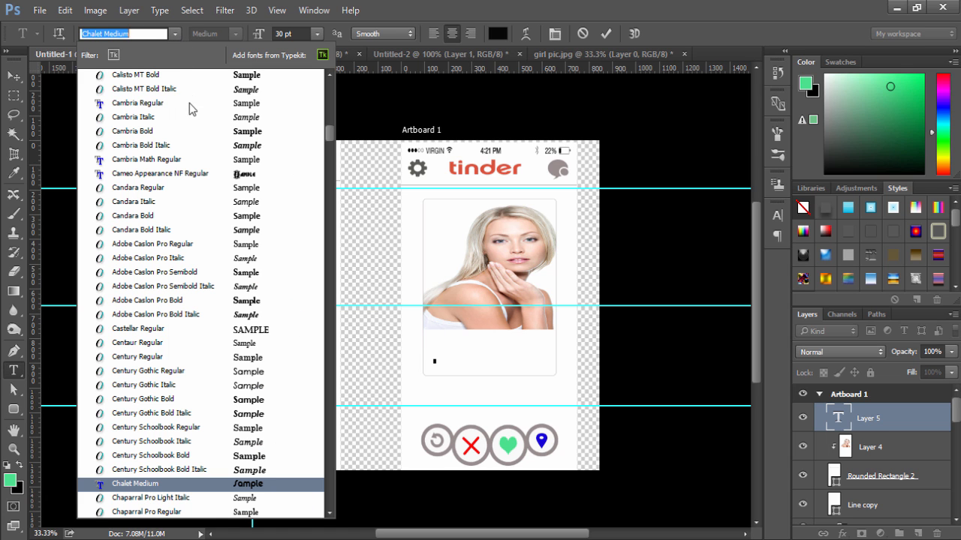
left_click(186, 160)
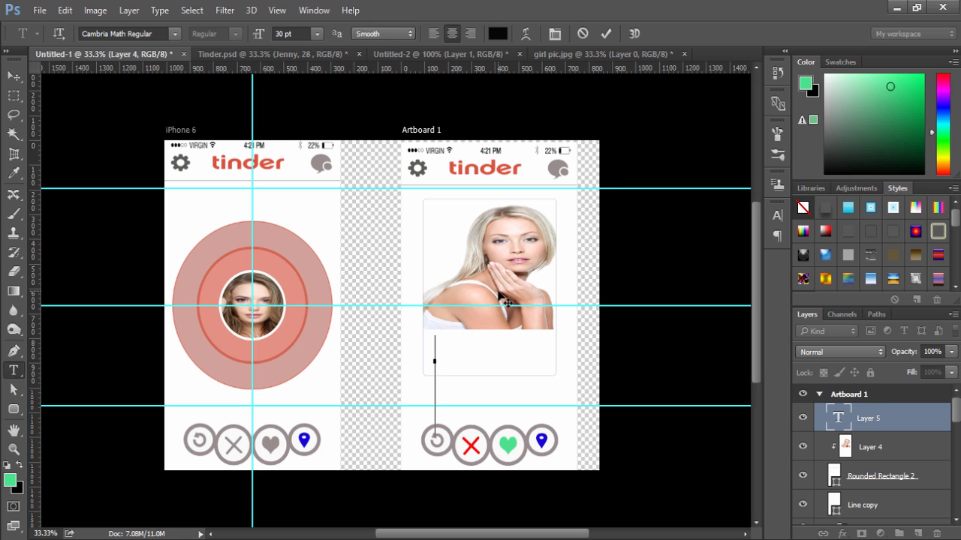
type("Je")
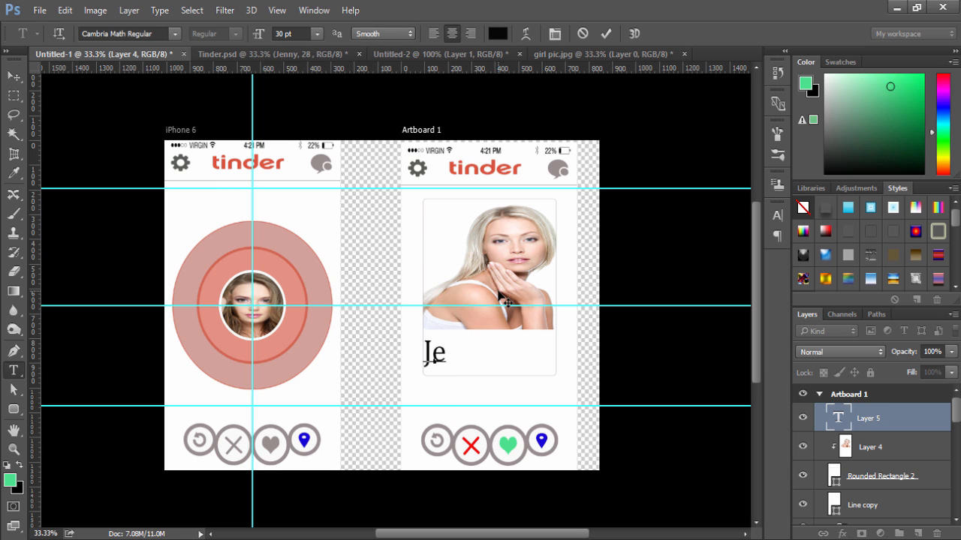
type("nny")
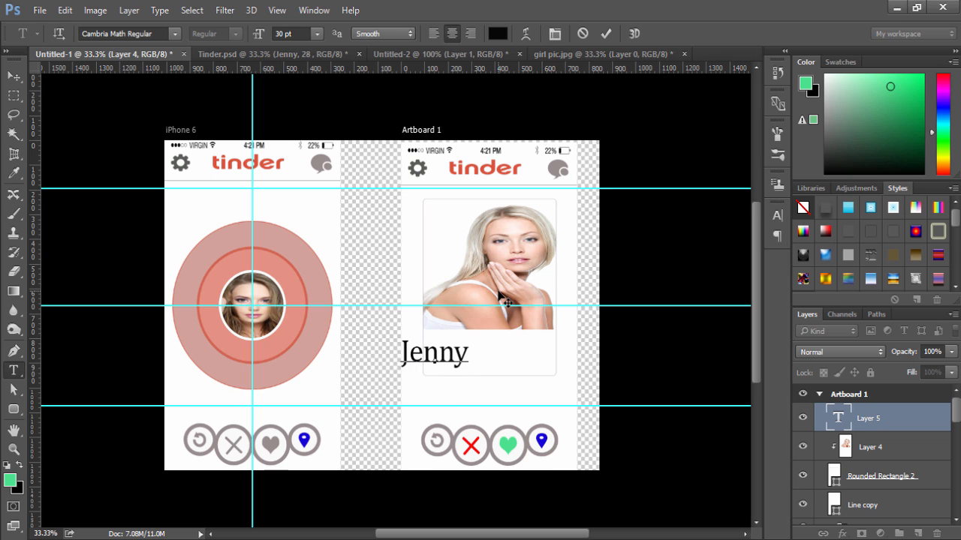
type(", 28")
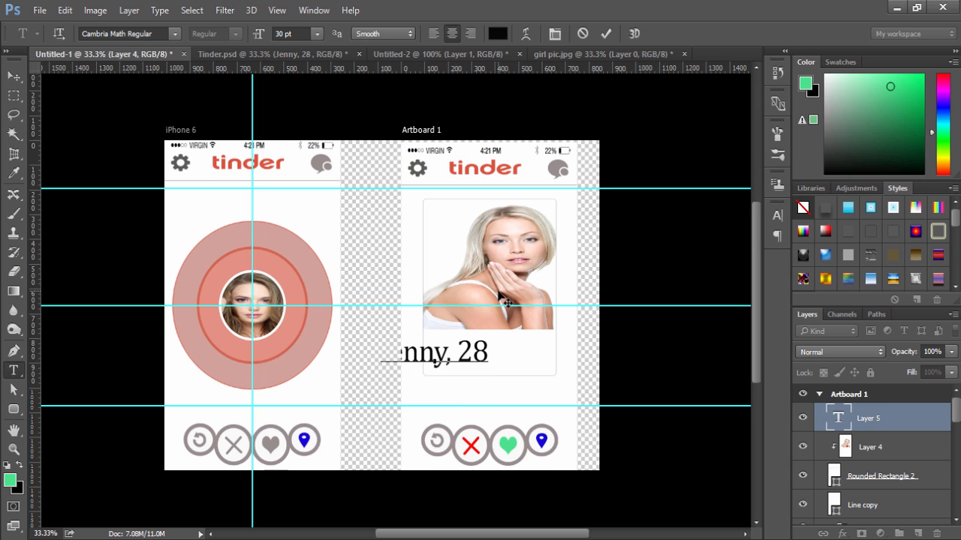
left_click(605, 33)
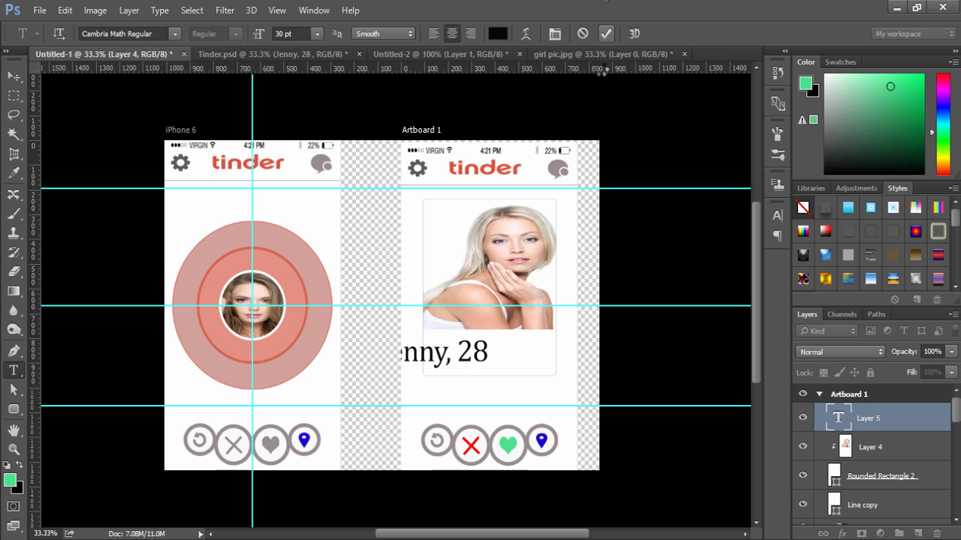
- Move the name-and-age text onto the card and shrink it to fit beneath the lower-left corner of the photo
key("v")
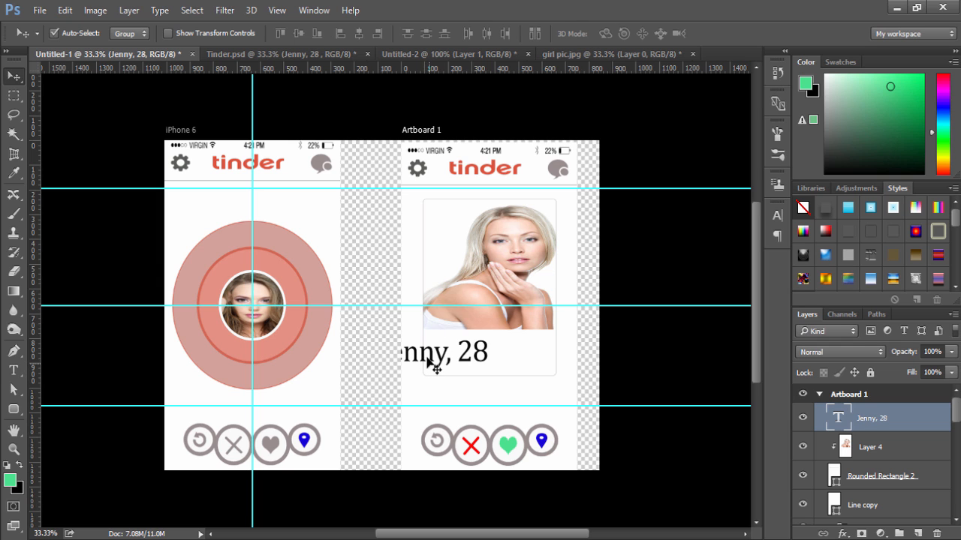
left_click_drag(437, 366, 467, 376)
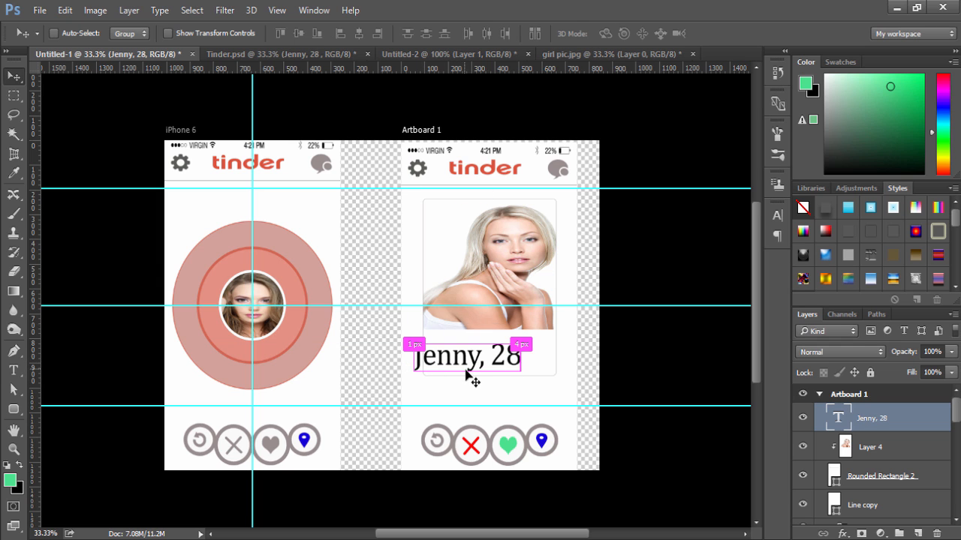
key("ctrl+t")
left_click_drag(414, 441, 454, 365)
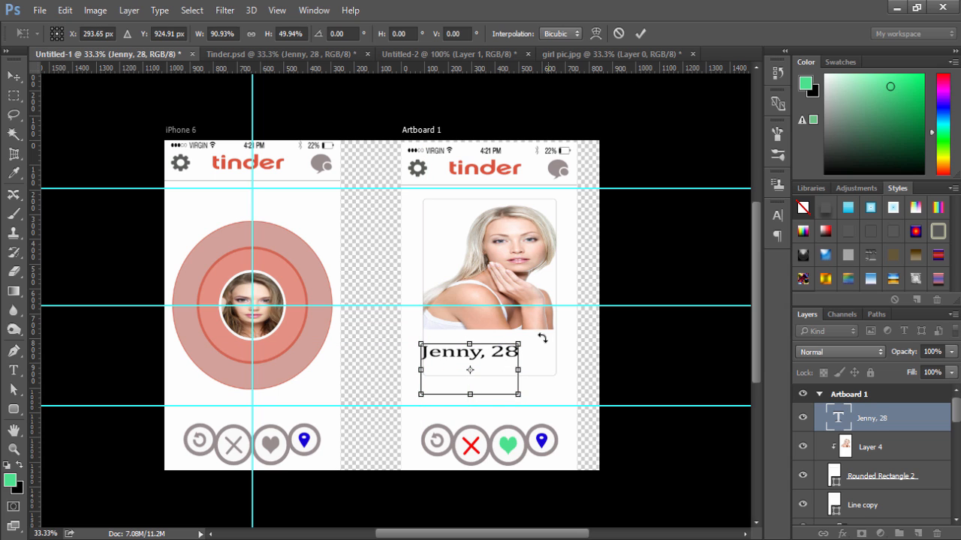
left_click_drag(518, 373, 503, 370)
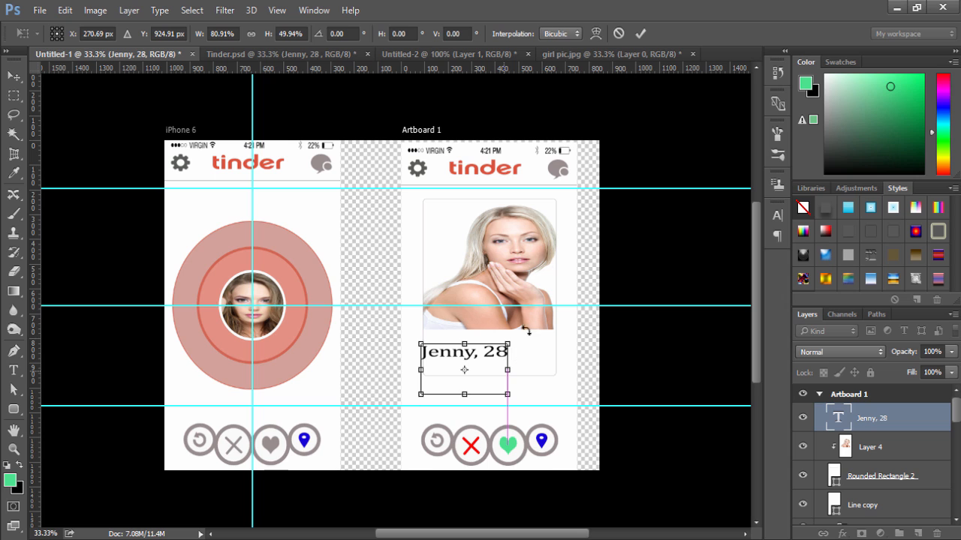
left_click(640, 34)
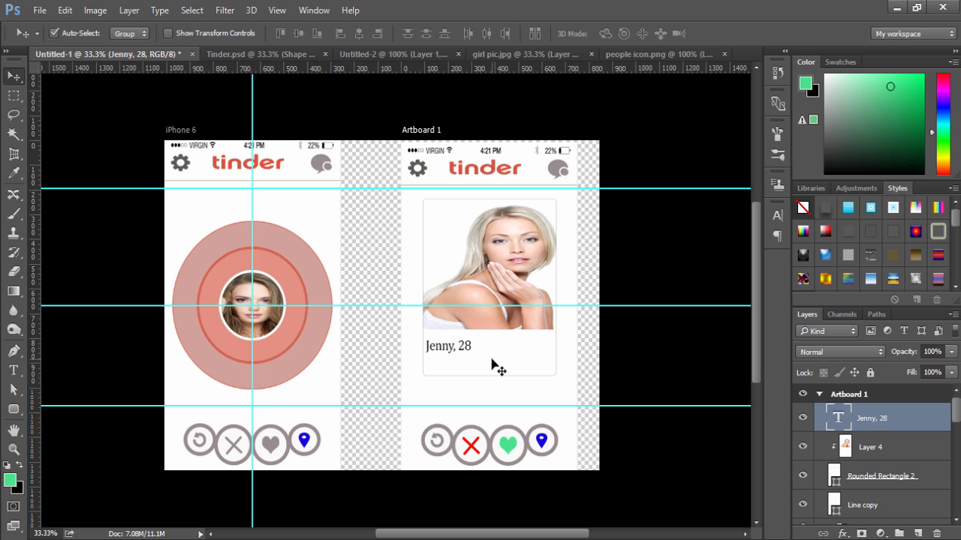
- Bring the people icon from people icon.png onto the card beside the name and scale it to about 72.7% width and 83.3% height
left_click(627, 57)
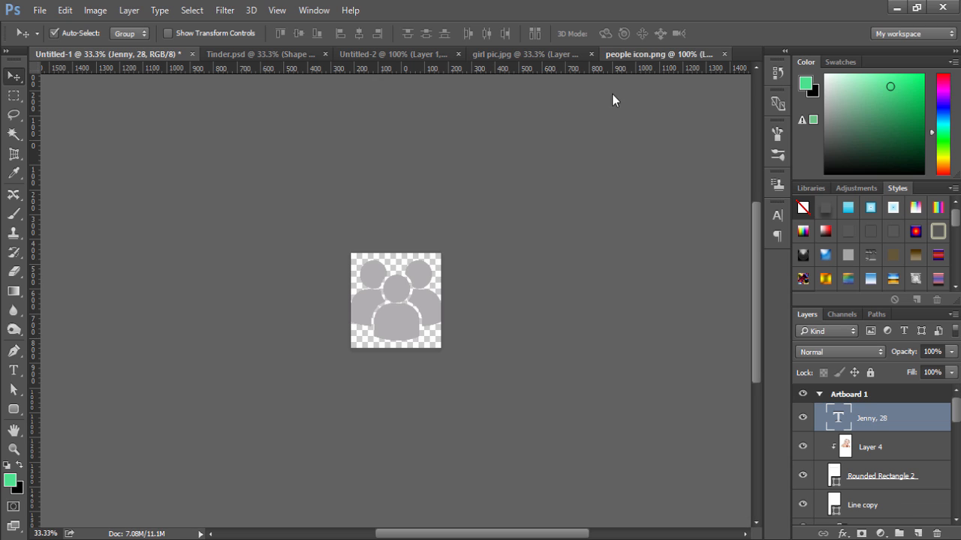
left_click_drag(402, 324, 500, 356)
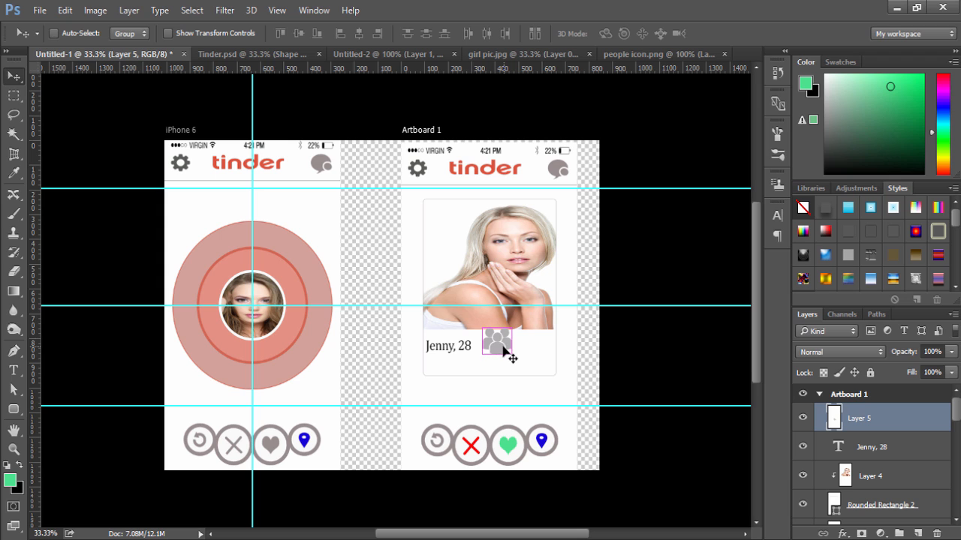
key("ctrl+t")
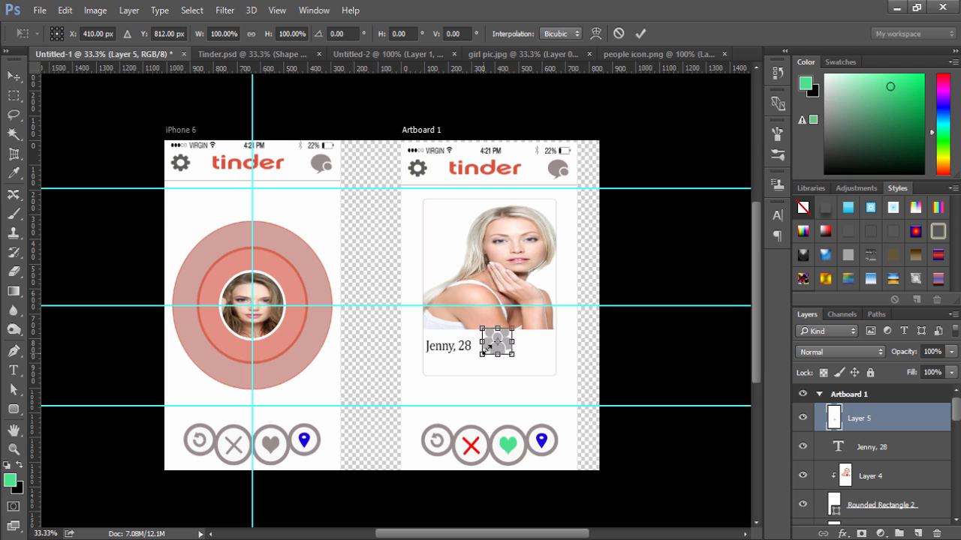
left_click_drag(488, 349, 506, 343)
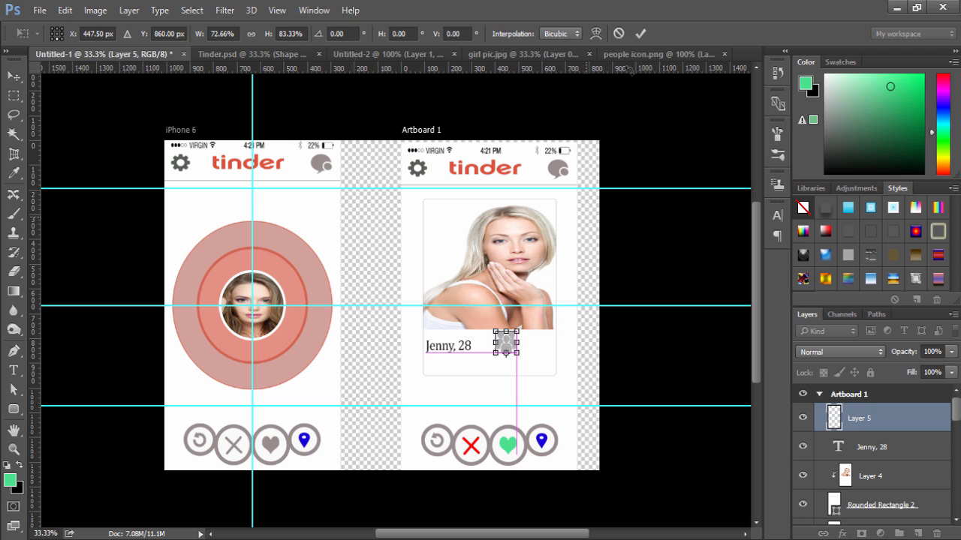
left_click(638, 39)
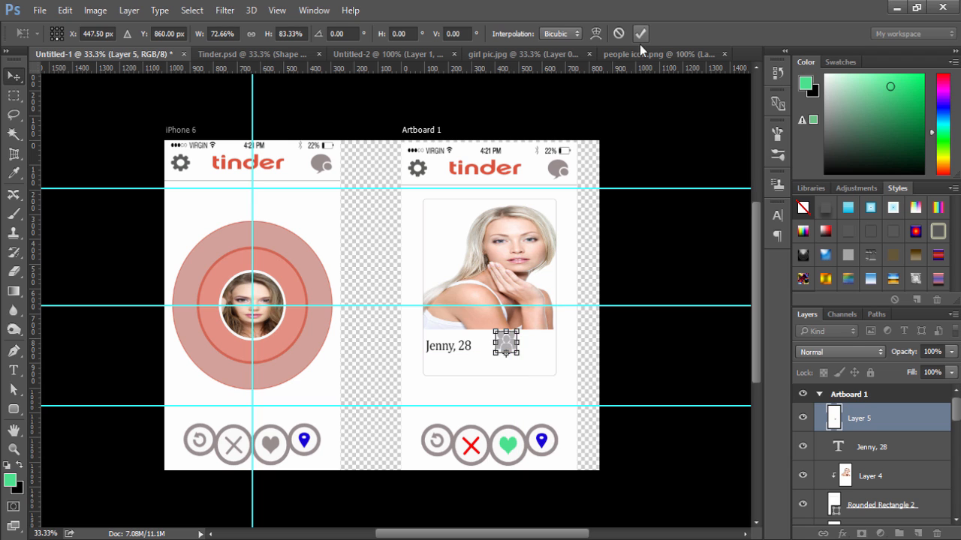
- Add a text line reading 0 just right of the people icon on the card
left_click(14, 370)
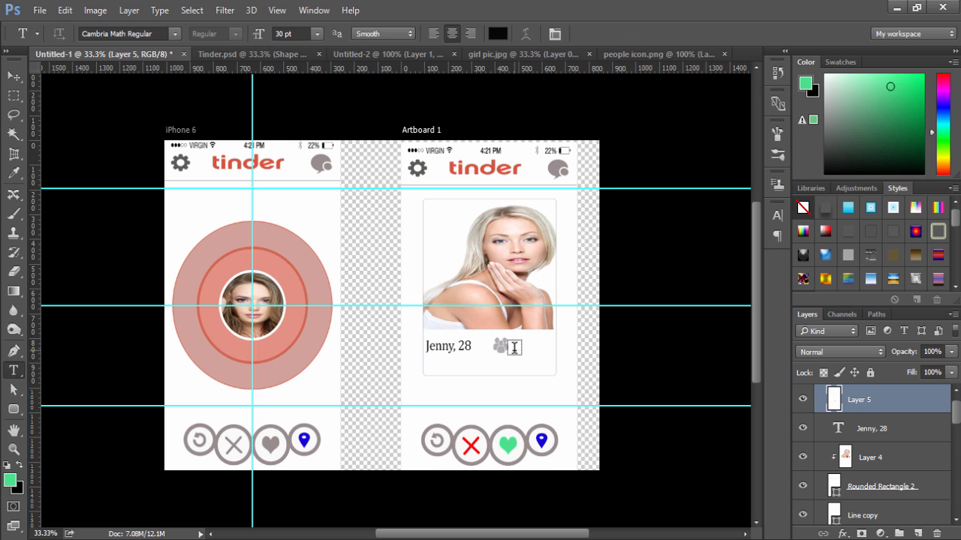
left_click(514, 347)
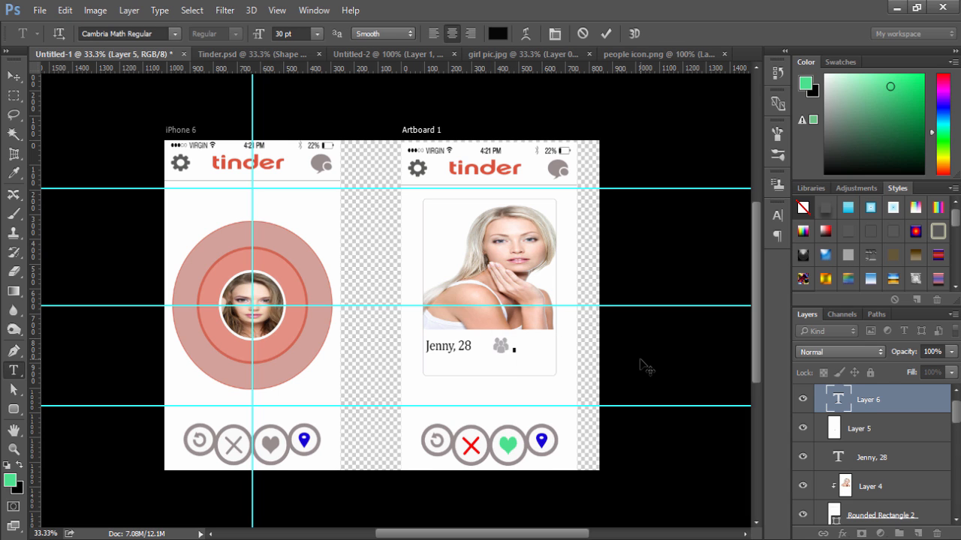
type("0")
- Recolour the 0 beside the people icon to the warm grey #9f9191
key("ctrl+a")
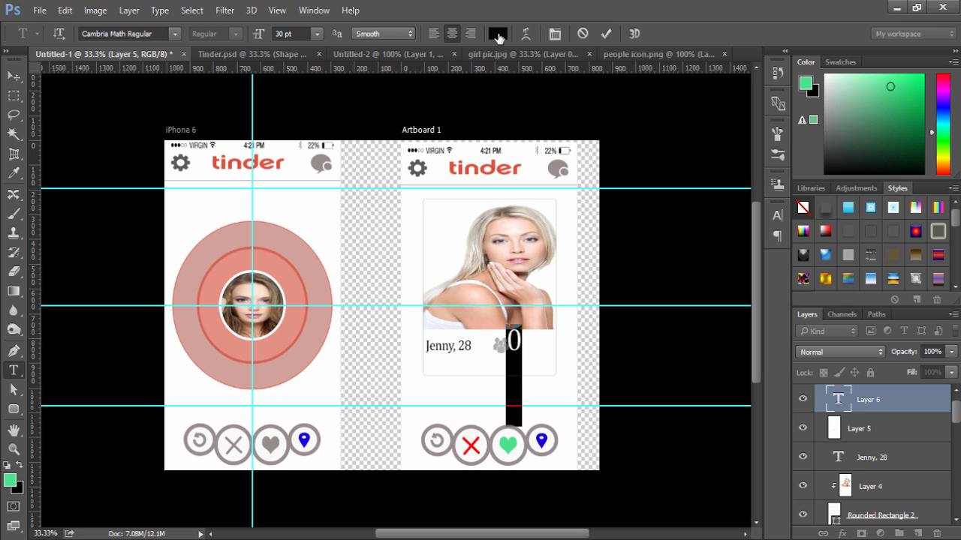
left_click(498, 35)
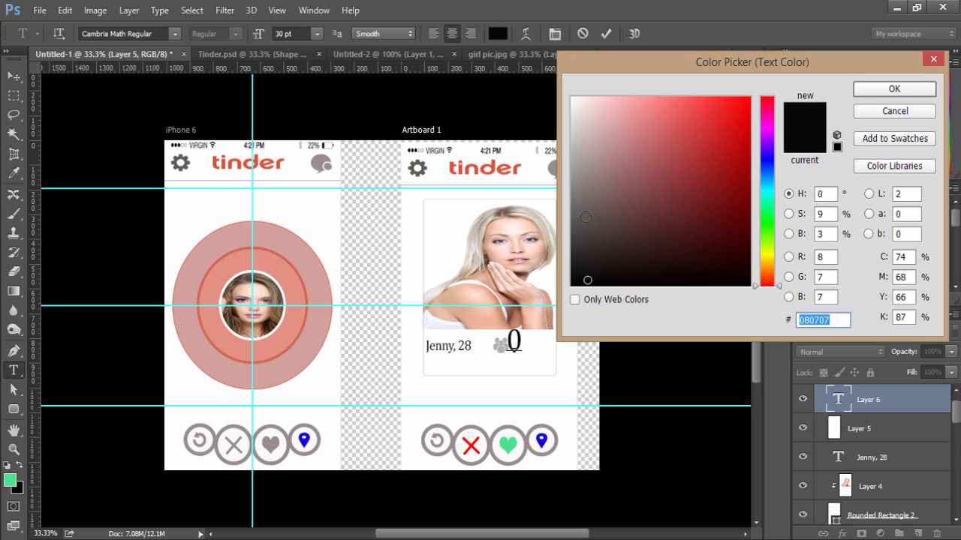
left_click(586, 217)
left_click(589, 227)
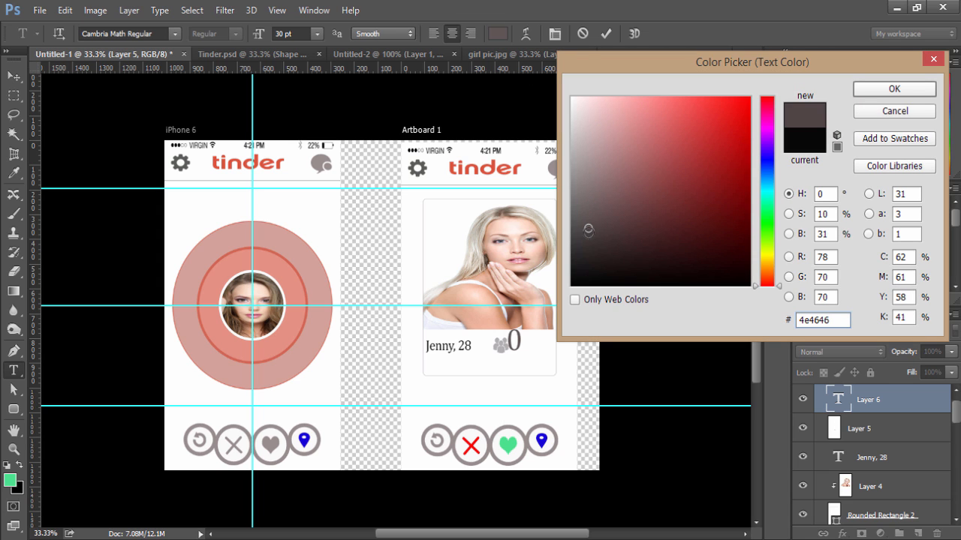
left_click(577, 198)
left_click(579, 174)
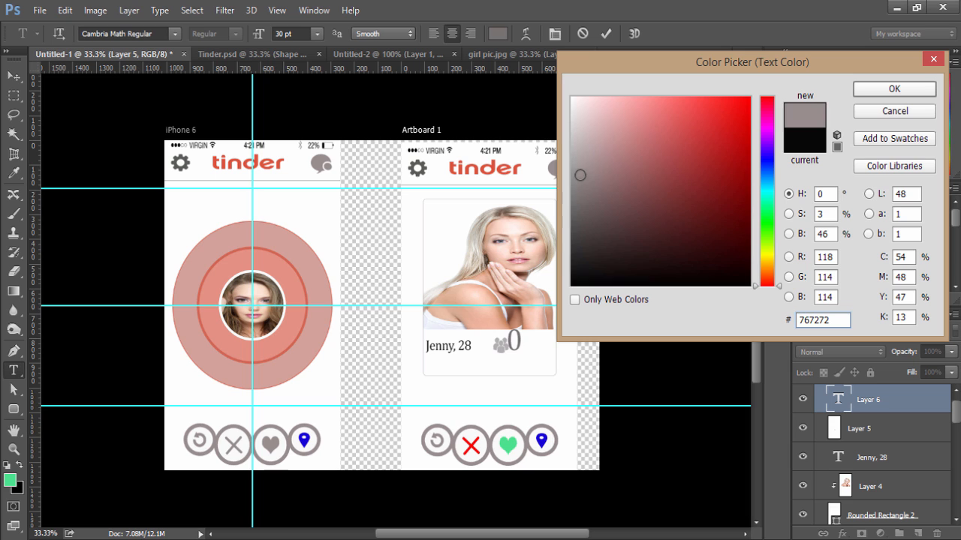
left_click(586, 152)
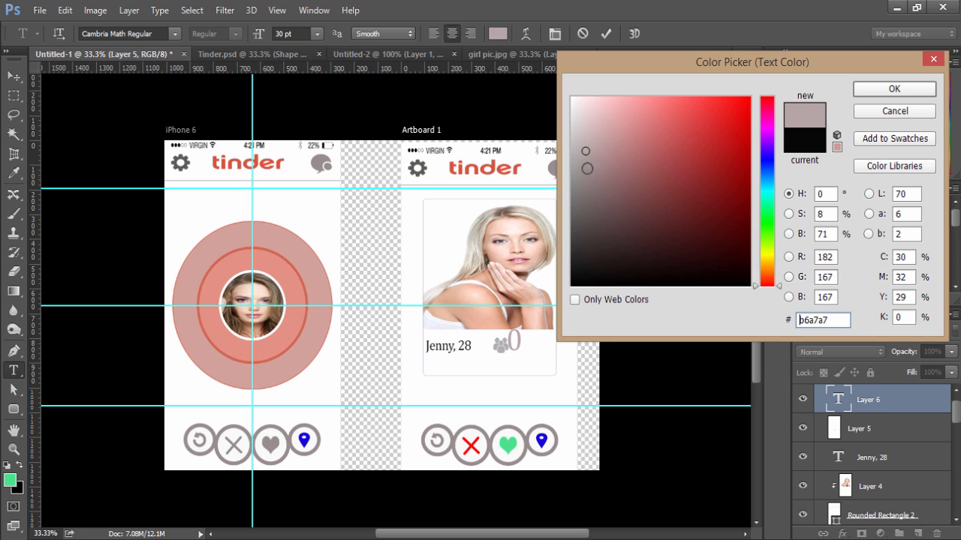
left_click(581, 174)
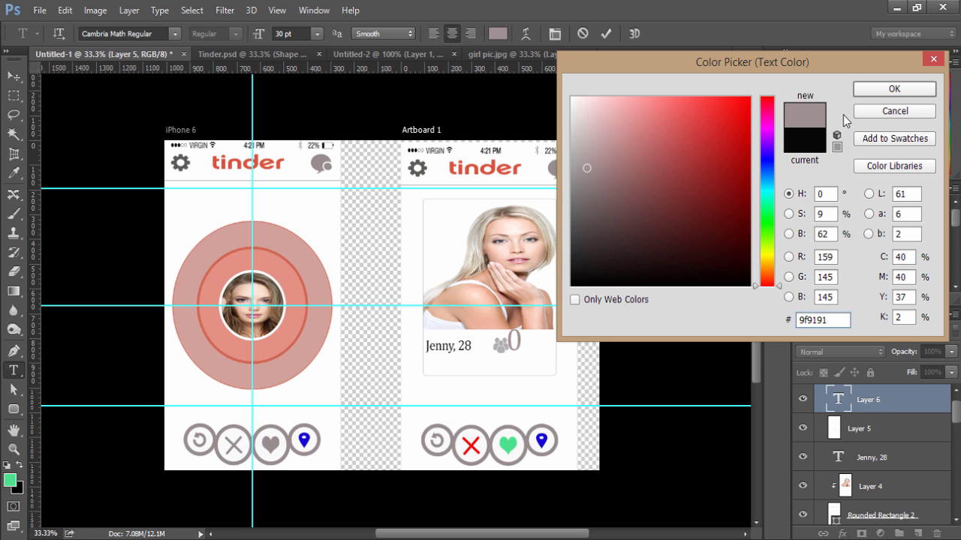
left_click(868, 94)
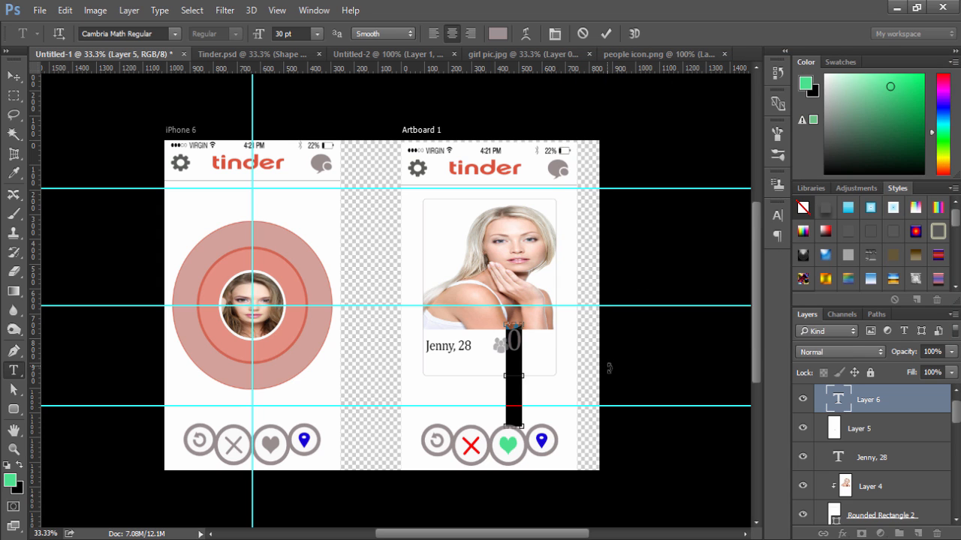
- Shrink the 0 beside the people icon to about 11.89 pt and commit the text
key("ctrl+t")
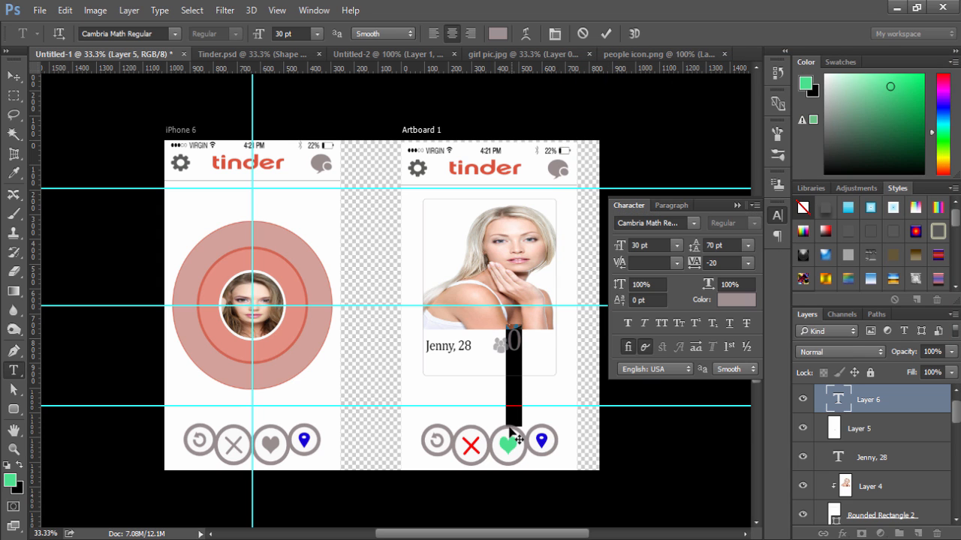
key("ctrl+t")
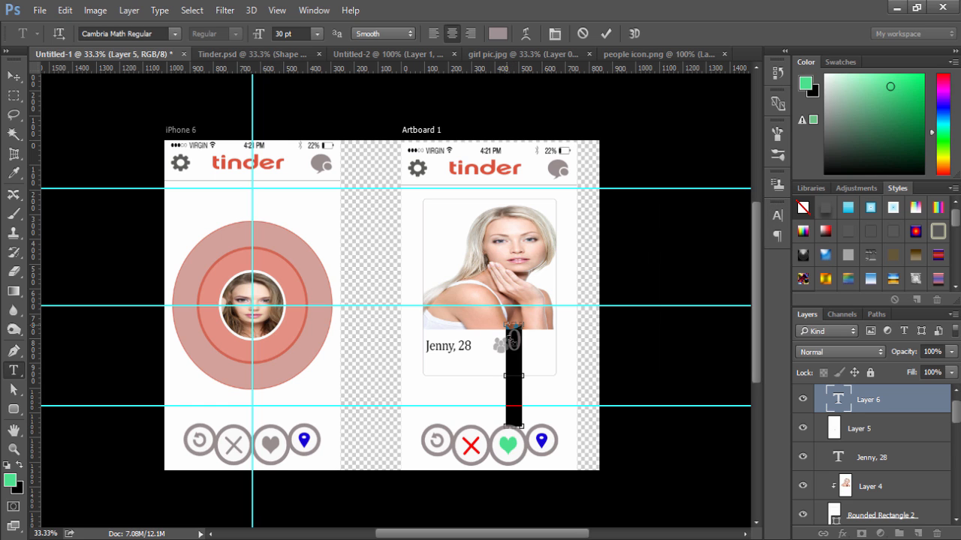
left_click_drag(513, 325, 516, 368)
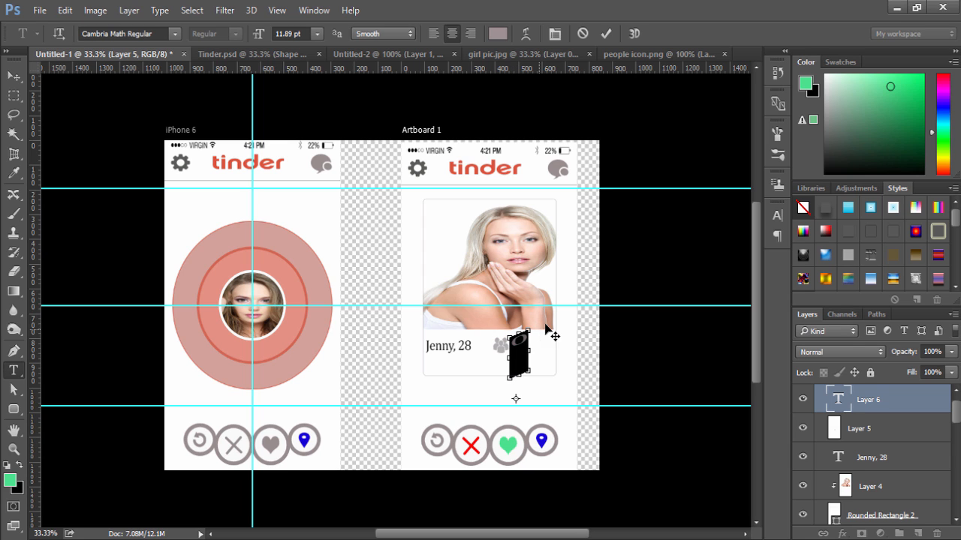
key("ctrl+z")
left_click(606, 33)
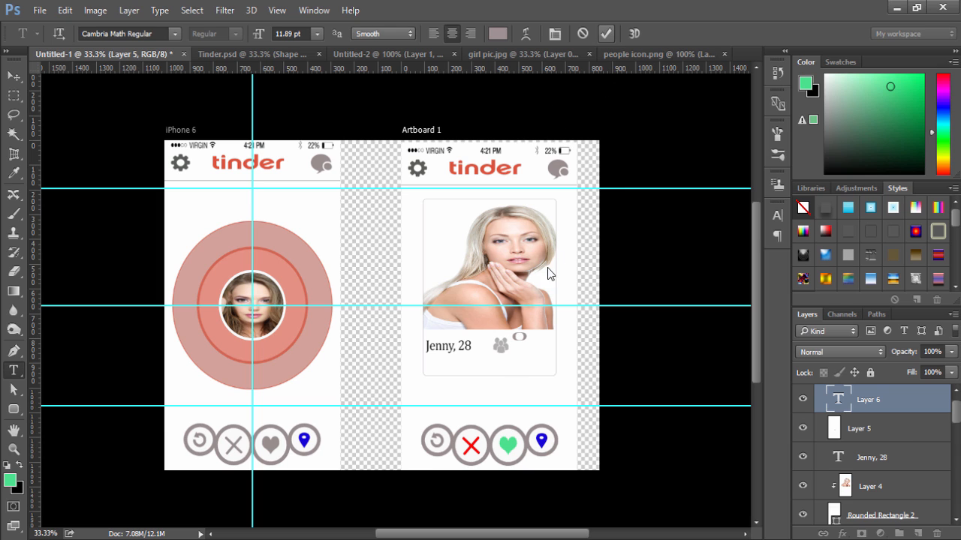
- Stretch the 0 to about 122.8% height and nudge it down level with the people icon
key("v")
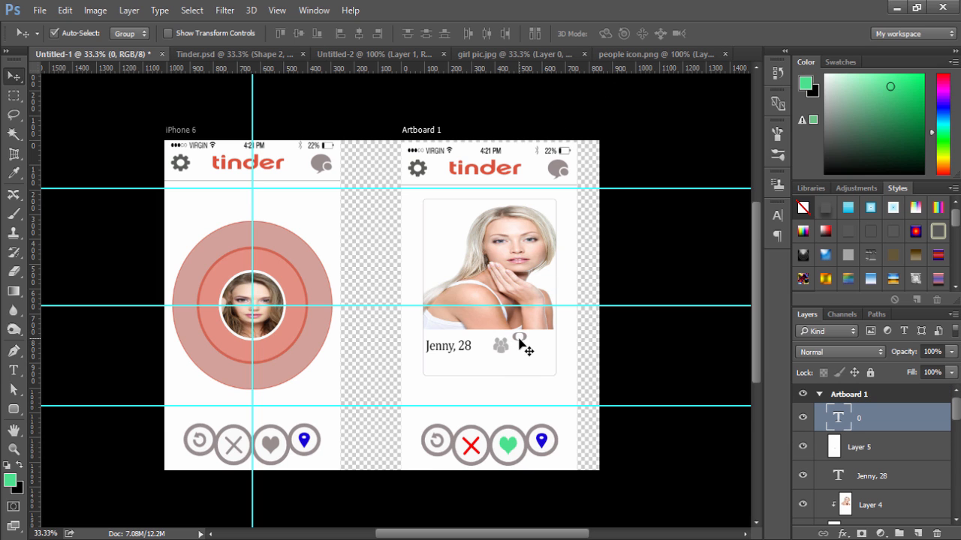
left_click_drag(518, 343, 518, 352)
left_click_drag(518, 353, 521, 373)
key("ctrl+t")
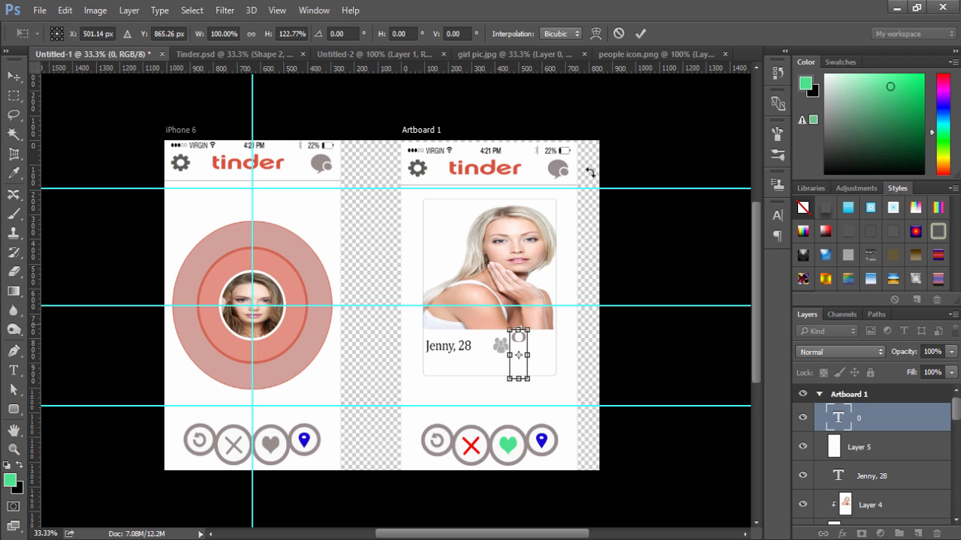
key("Down")
key("Down")
key("Down")
key("Down")
key("Down")
key("Down")
key("Down")
key("Down")
key("Down")
key("Down")
key("Down")
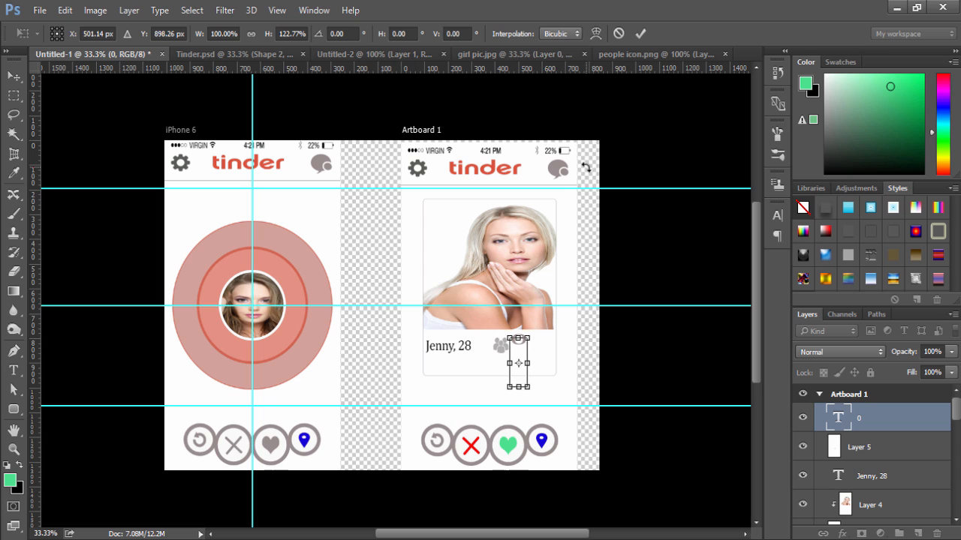
left_click(639, 34)
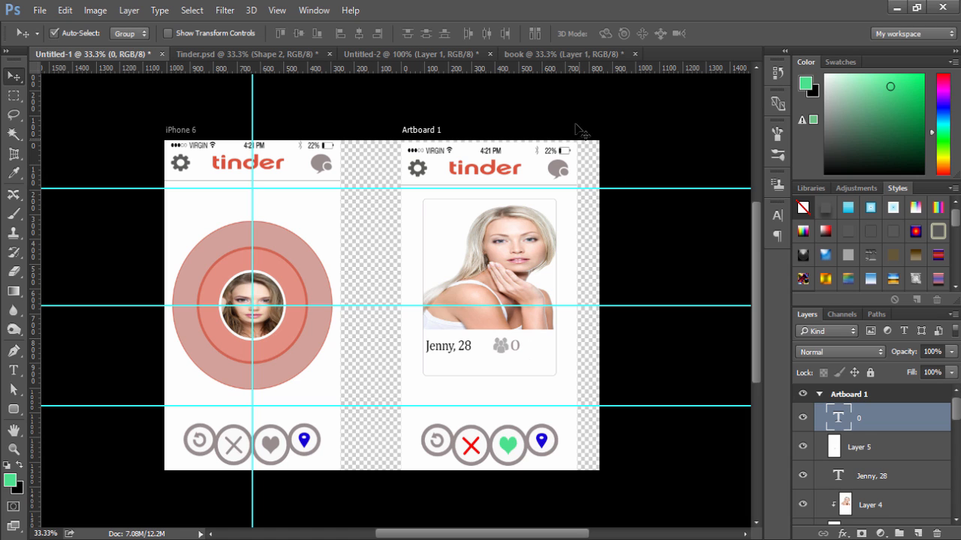
- Duplicate the book icon's Shape 2 layer from the book document into Untitled-1, keeping the name Shape 2
left_click(543, 54)
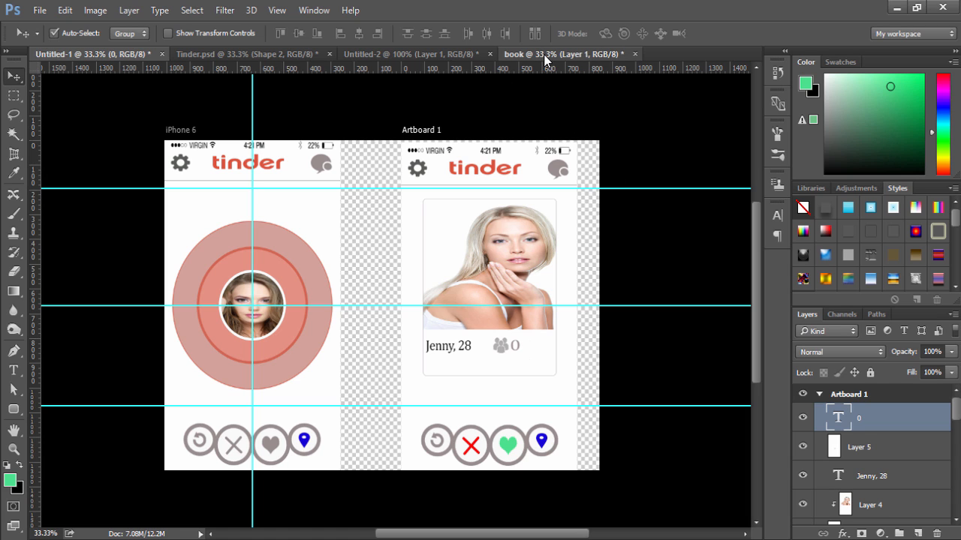
left_click_drag(535, 313, 527, 309)
right_click(860, 399)
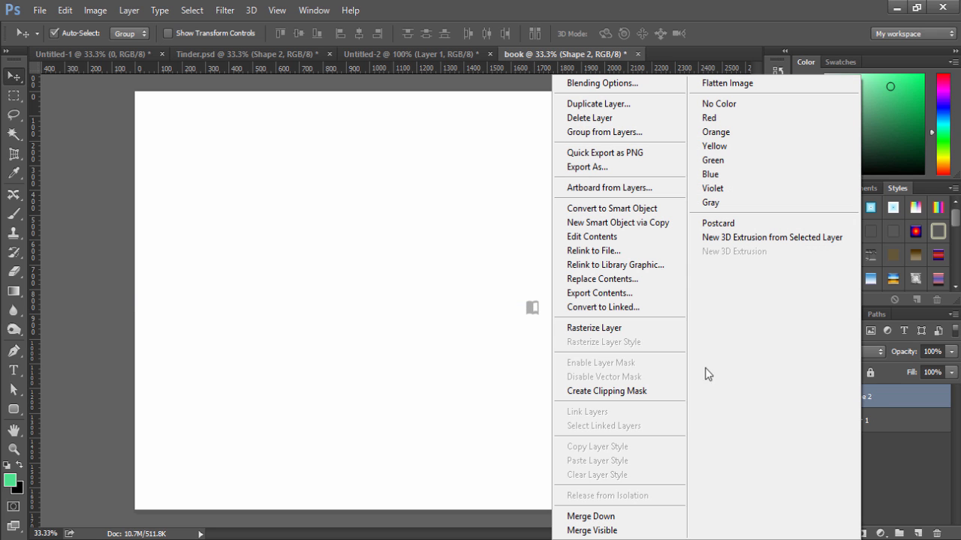
left_click(596, 105)
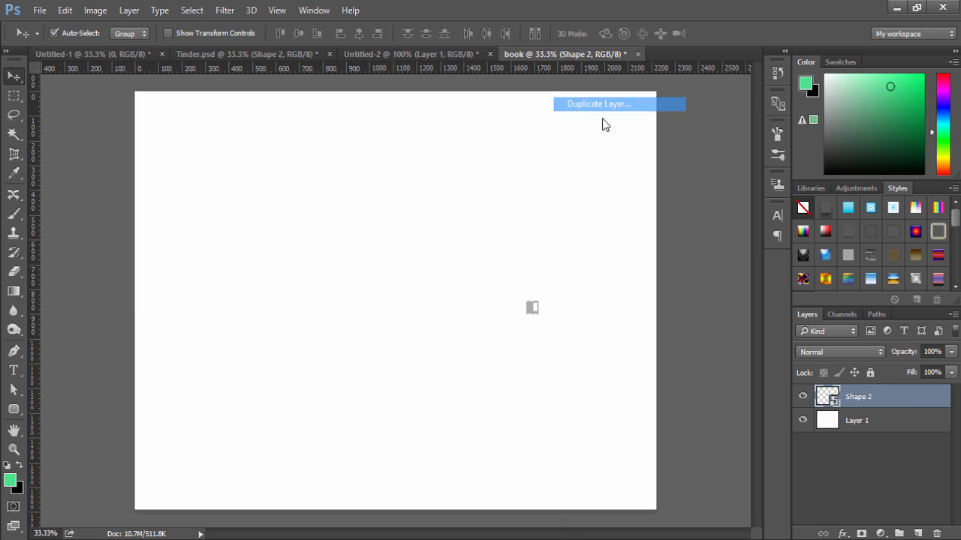
left_click(558, 223)
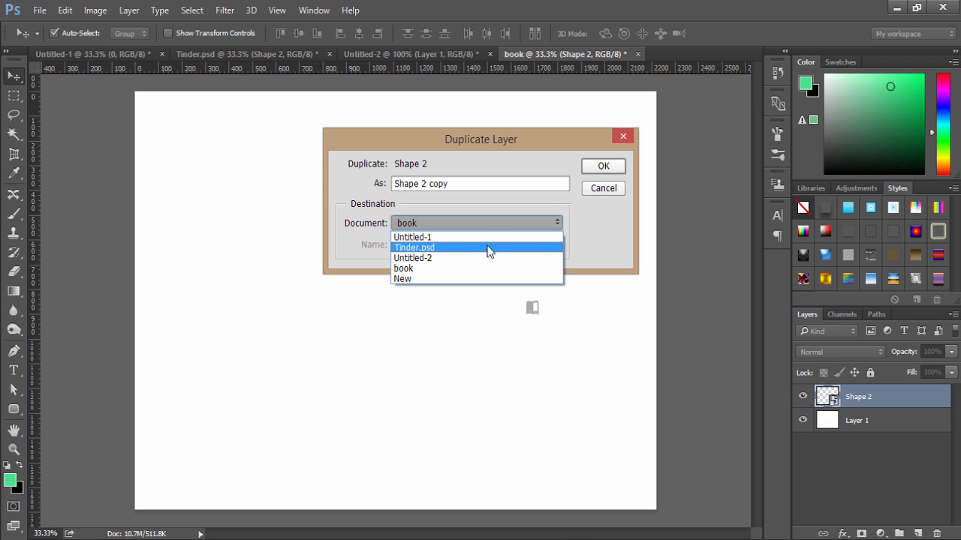
left_click(413, 237)
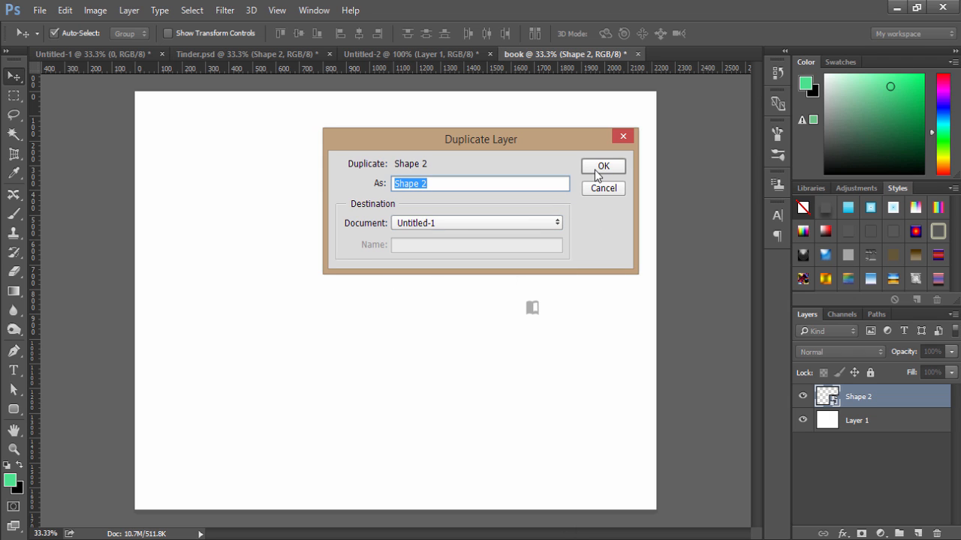
left_click(599, 171)
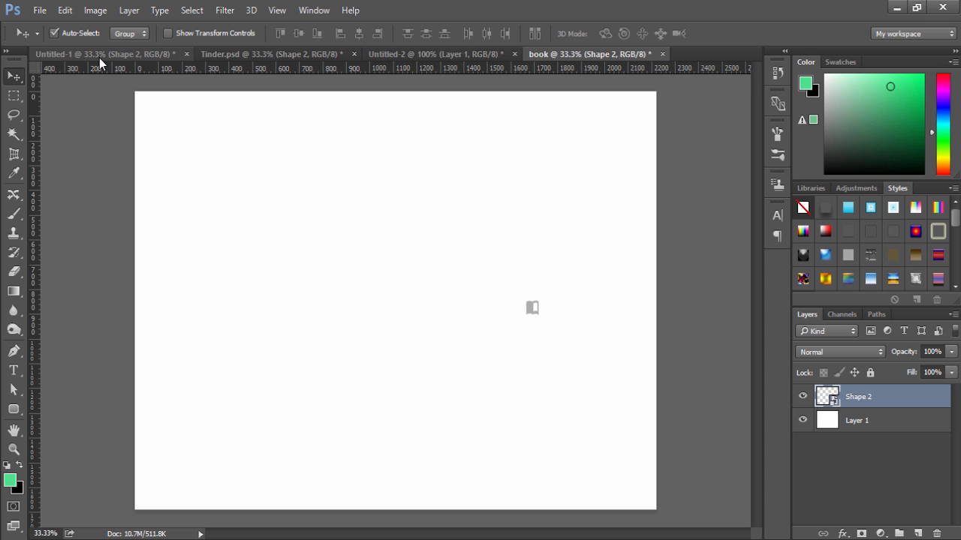
- In Untitled-1, place the book icon to the right of the people count and put a copy of the 0 beside it
left_click(99, 58)
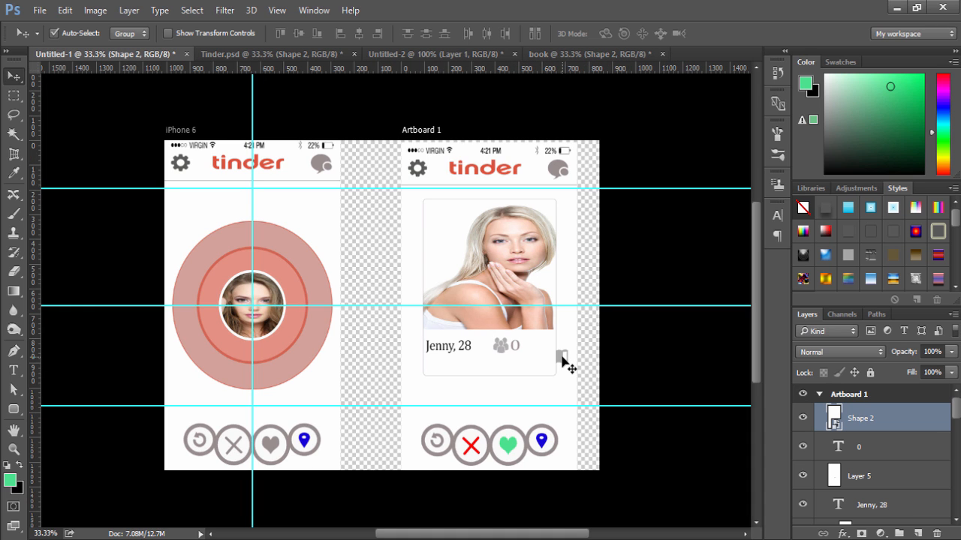
left_click_drag(562, 358, 537, 351)
left_click_drag(516, 350, 551, 352)
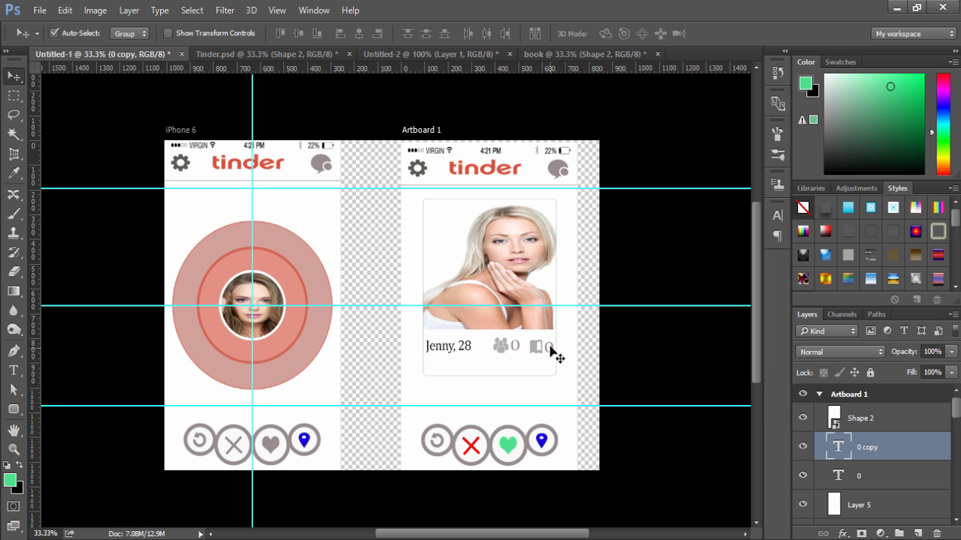
- Set the second 0 level with the book icon and group the profile card's layers as Main profile
left_click_drag(550, 350, 553, 346)
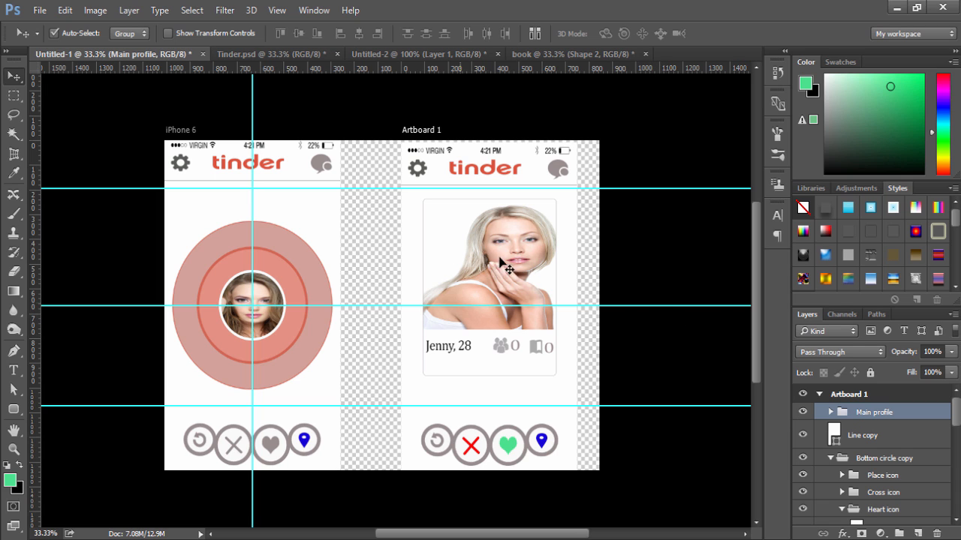
left_click(831, 413)
left_click(831, 413)
- Duplicate the Main profile group offset down and to the right, and delete the surplus second copy
left_click_drag(468, 289, 484, 299)
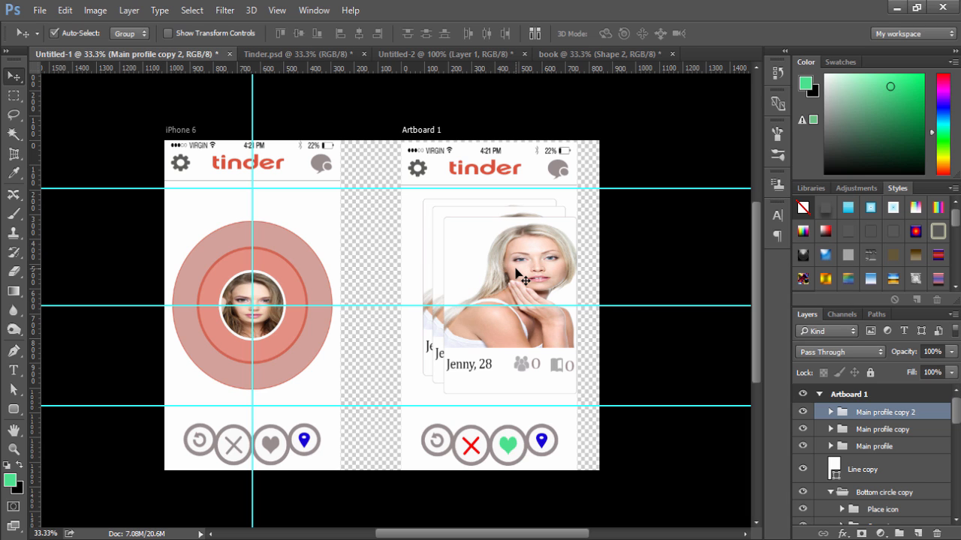
key("Delete")
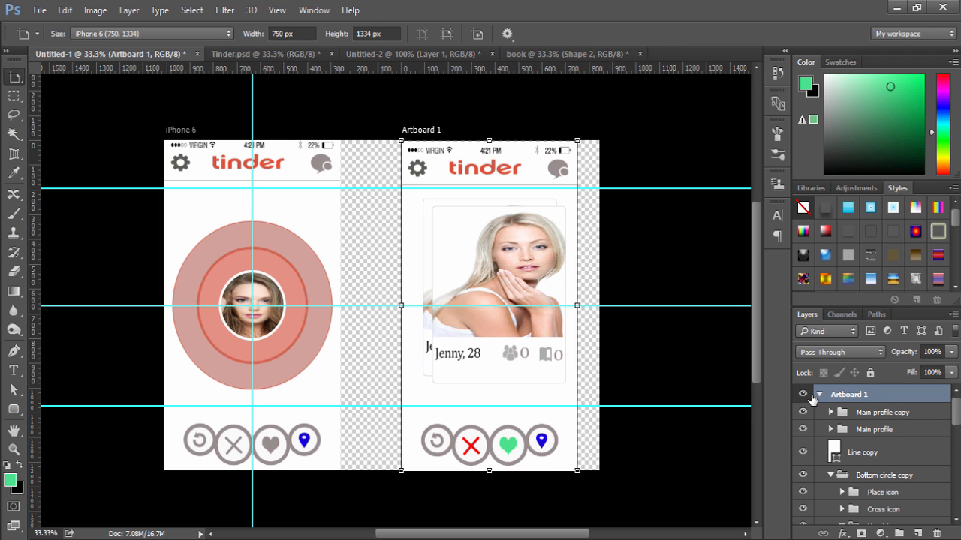
key("v")
- Scale the Main profile copy group to about 105.11% width and 104.20% height and place it slightly above the original card
left_click(853, 428)
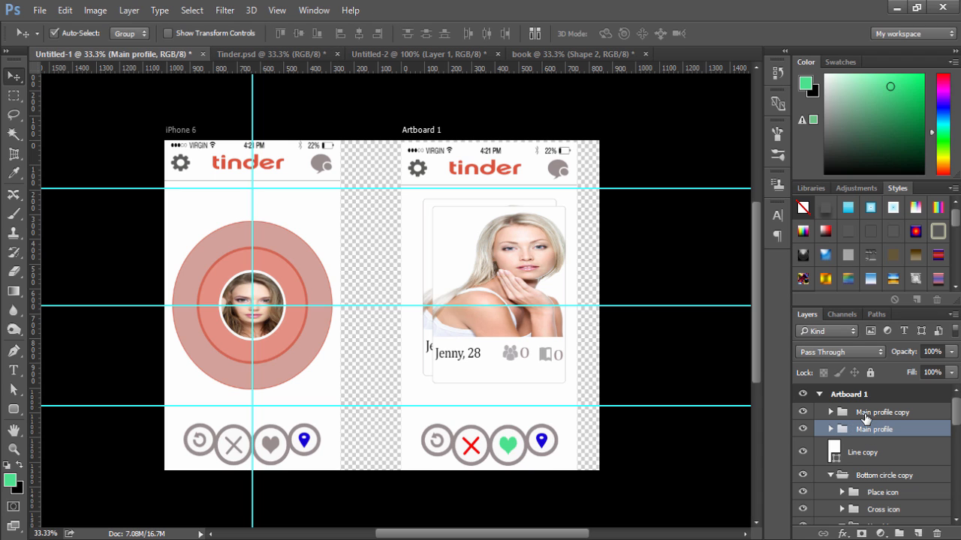
left_click(865, 415)
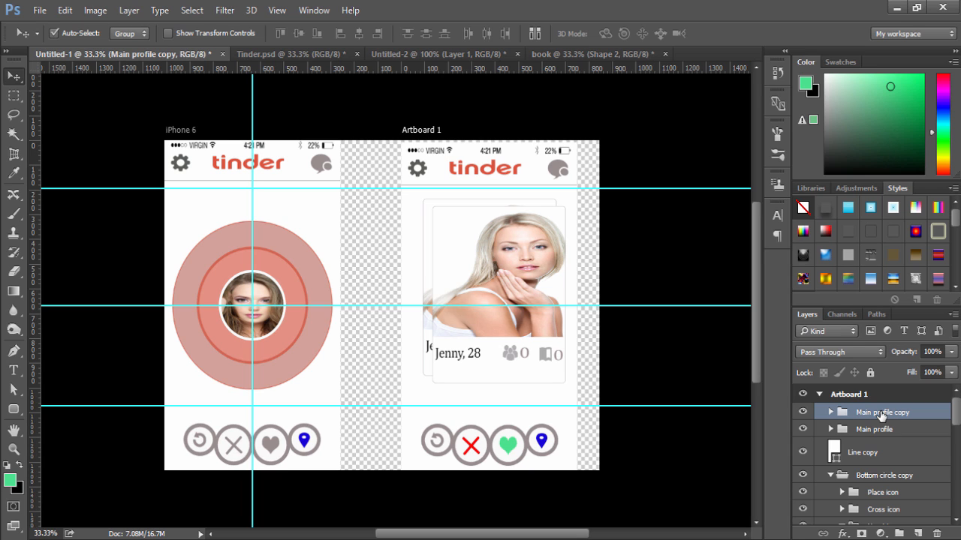
key("ctrl")
key("ctrl+t")
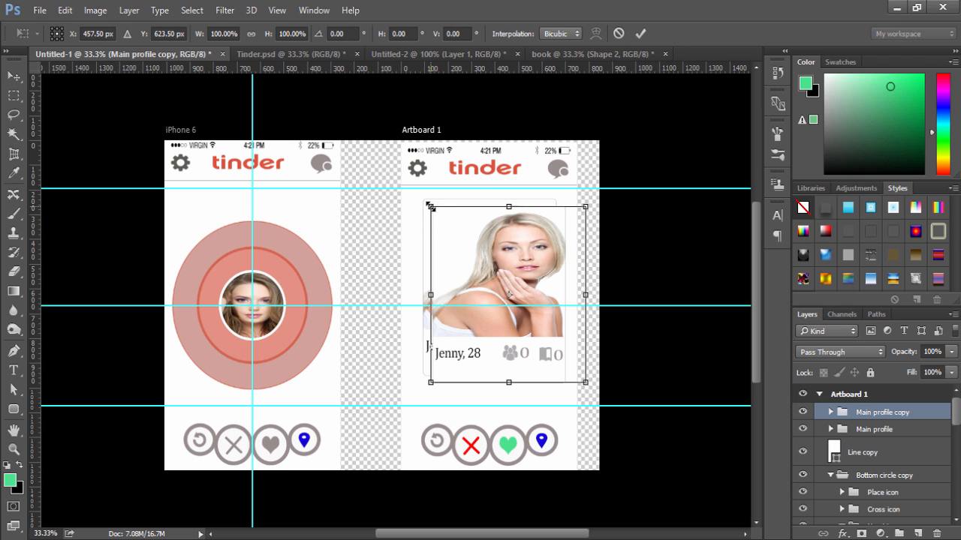
left_click_drag(424, 203, 421, 200)
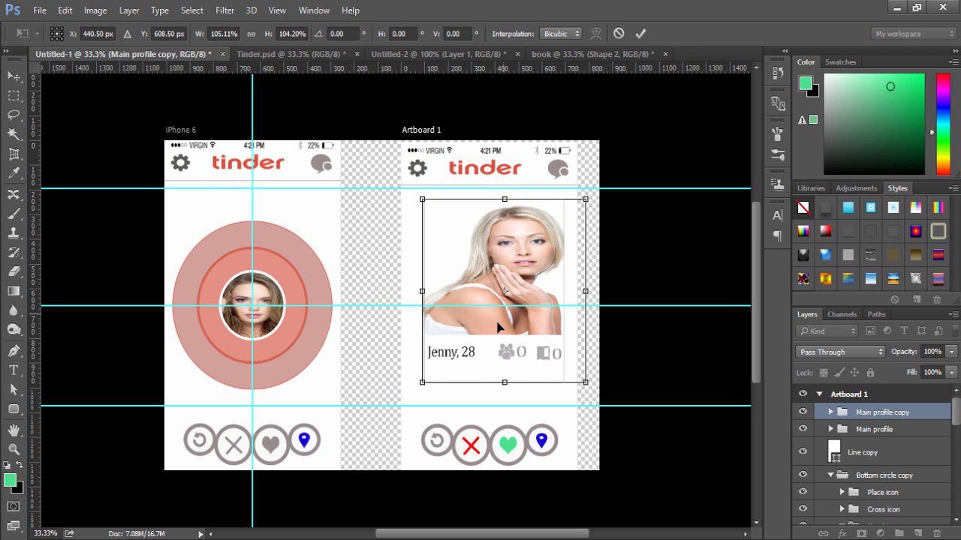
mouse_move(496, 323)
left_mouse_down()
mouse_move(492, 289)
mouse_move(488, 316)
left_mouse_up()
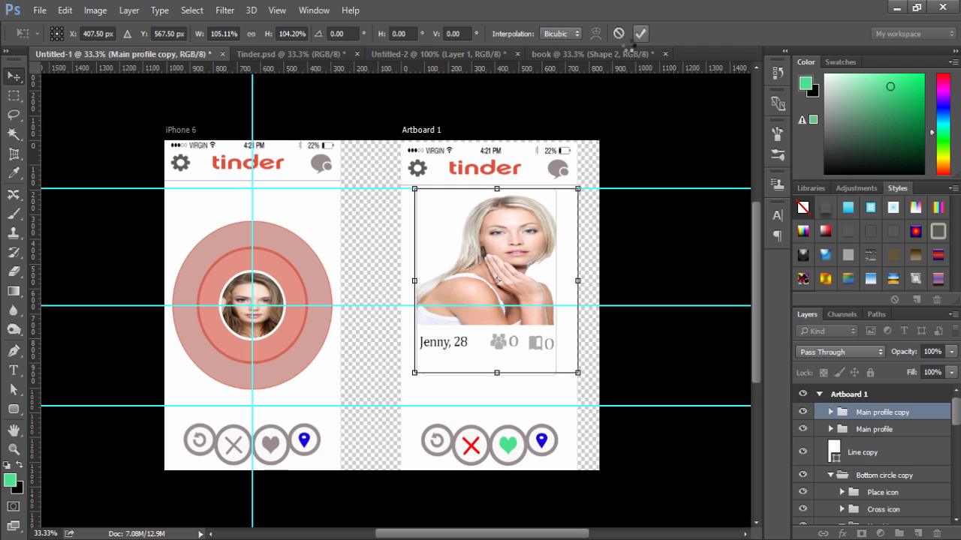
left_click(640, 33)
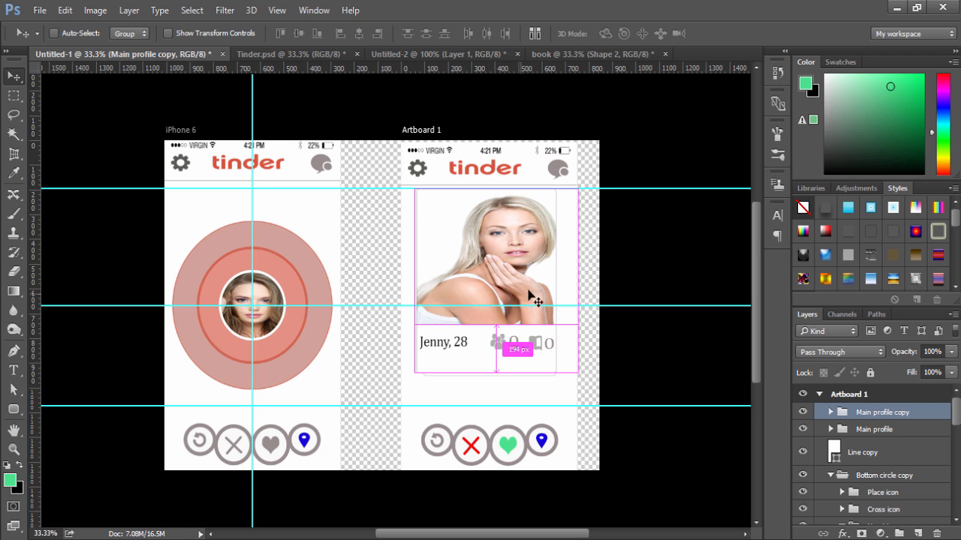
- Widen the Main profile copy card rightward to about 103.43% so it overhangs the card beneath on both sides
key("ctrl+t")
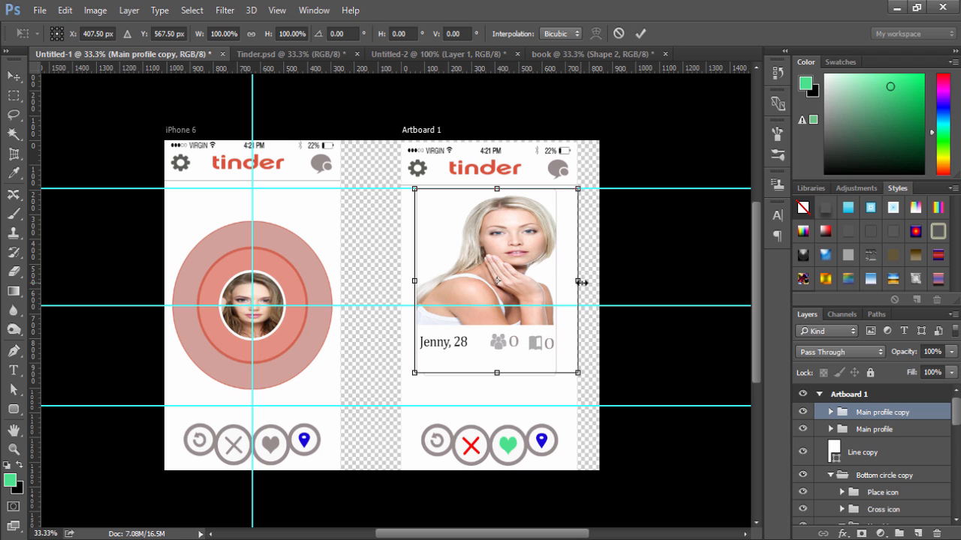
left_click_drag(580, 282, 585, 283)
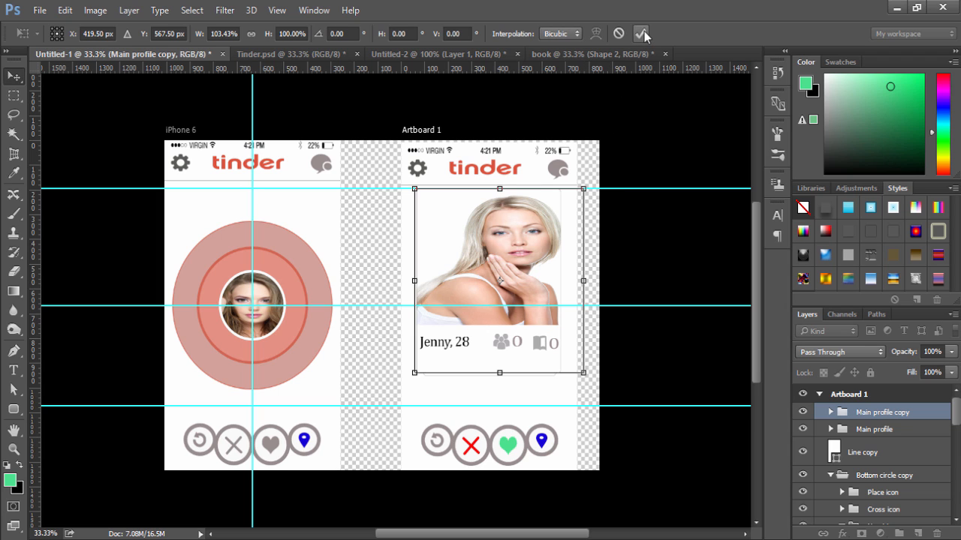
left_click(643, 32)
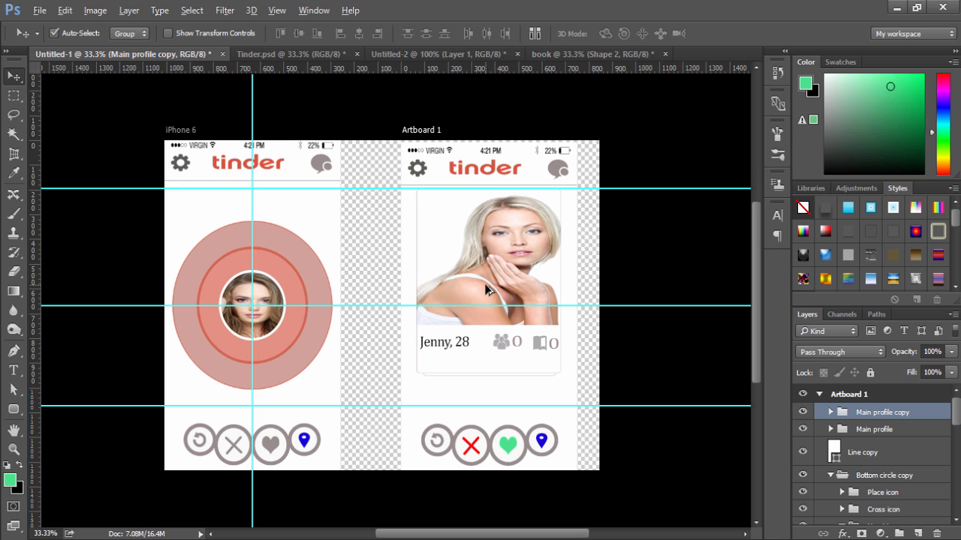
- Duplicate Main profile copy slightly higher and scale the new card to about 103.18% width and 100.27% height
mouse_move(487, 285)
left_mouse_down()
mouse_move(497, 243)
mouse_move(493, 292)
left_mouse_up()
key("ctrl+j")
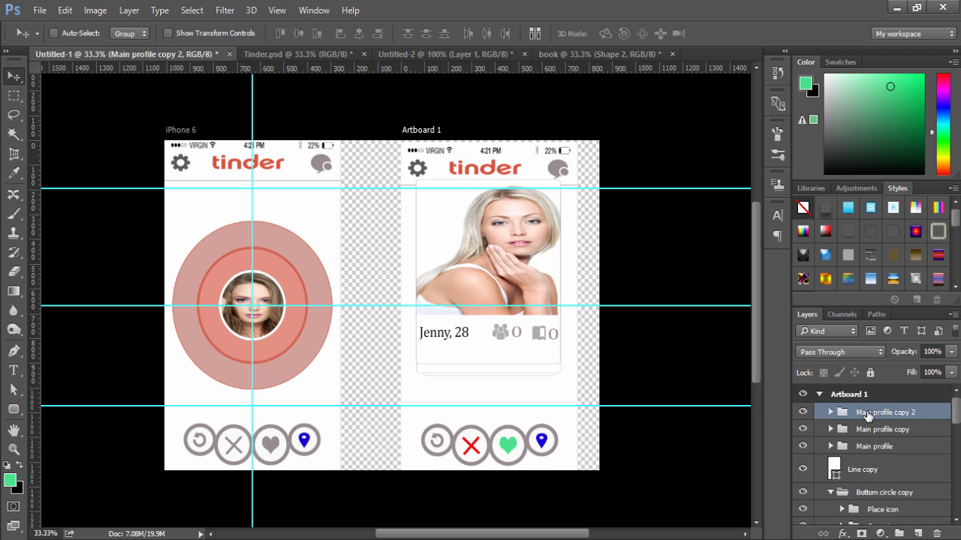
key("ctrl+t")
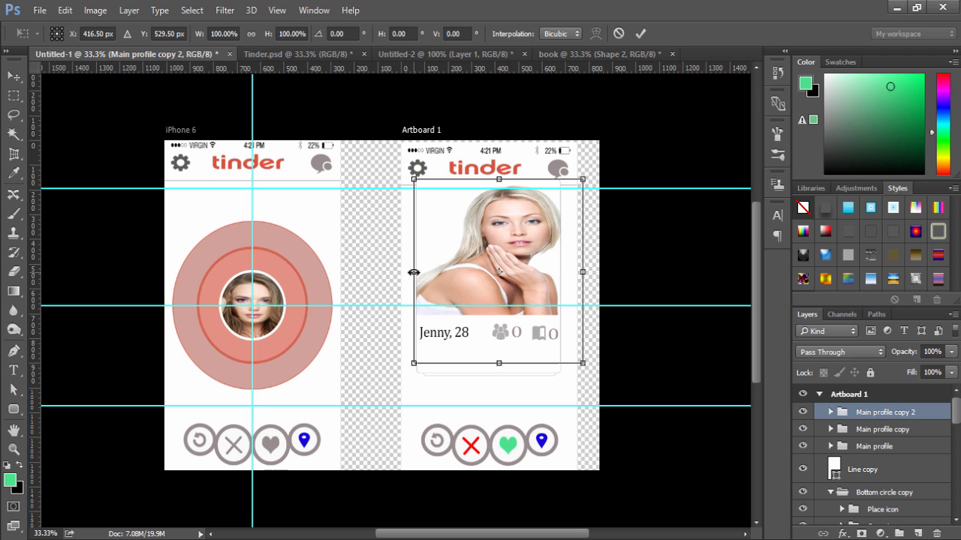
left_click_drag(412, 273, 409, 273)
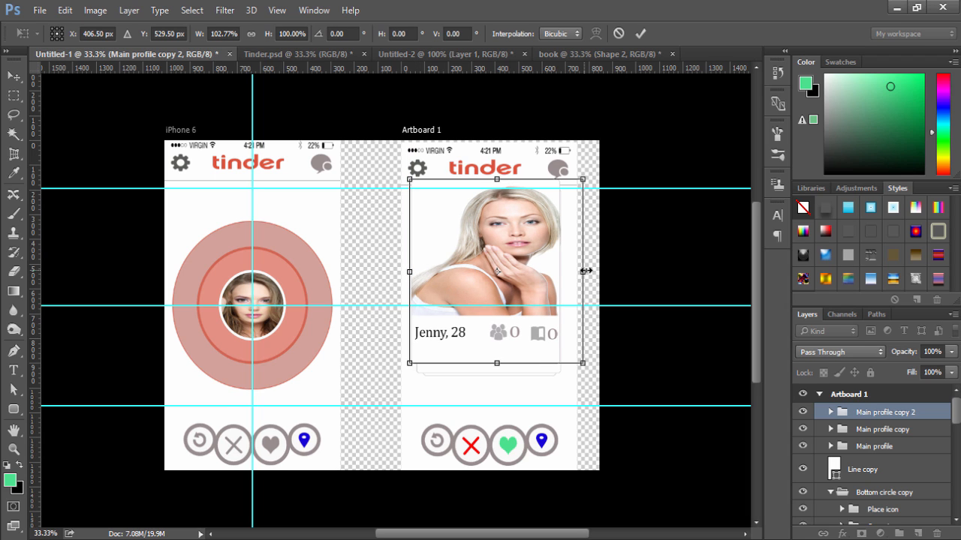
left_click_drag(586, 271, 591, 272)
key("ctrl+z")
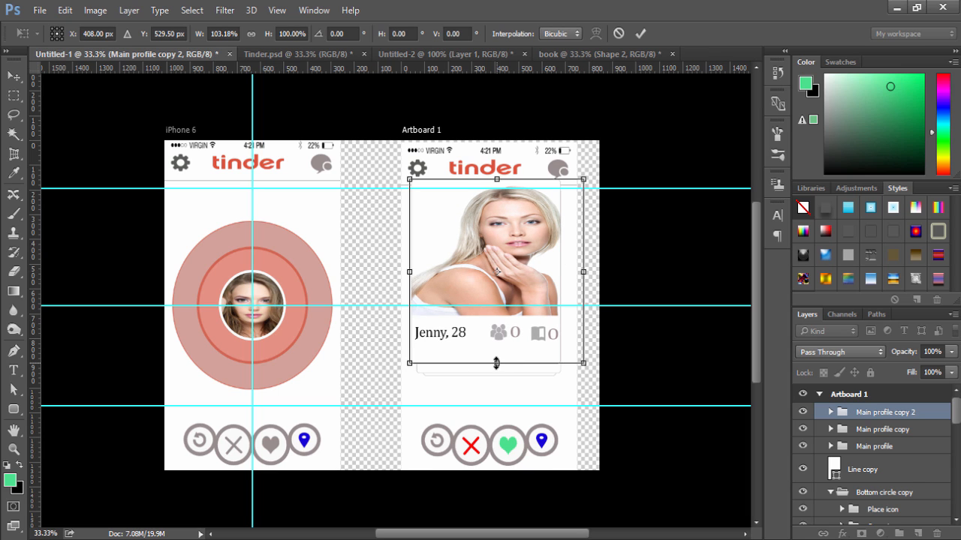
left_click_drag(498, 365, 500, 365)
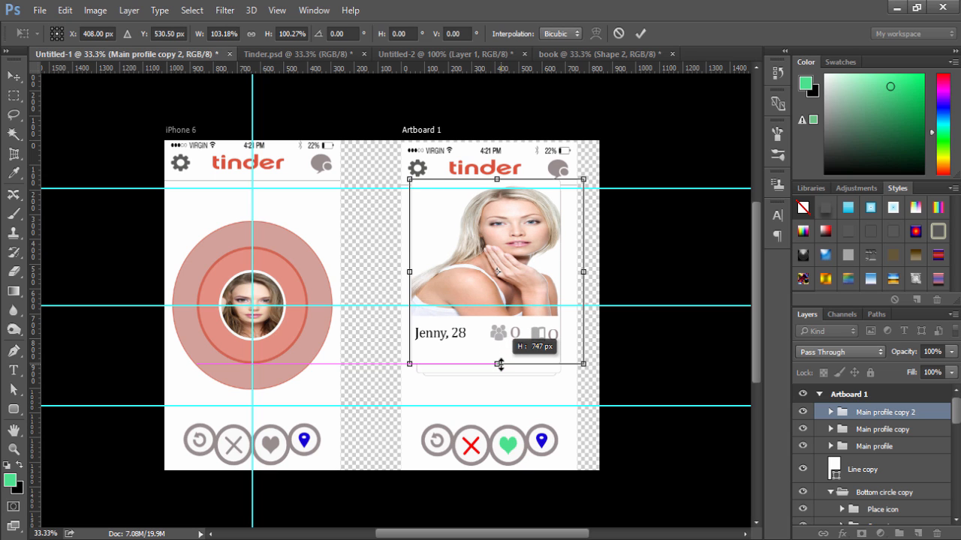
left_click(640, 33)
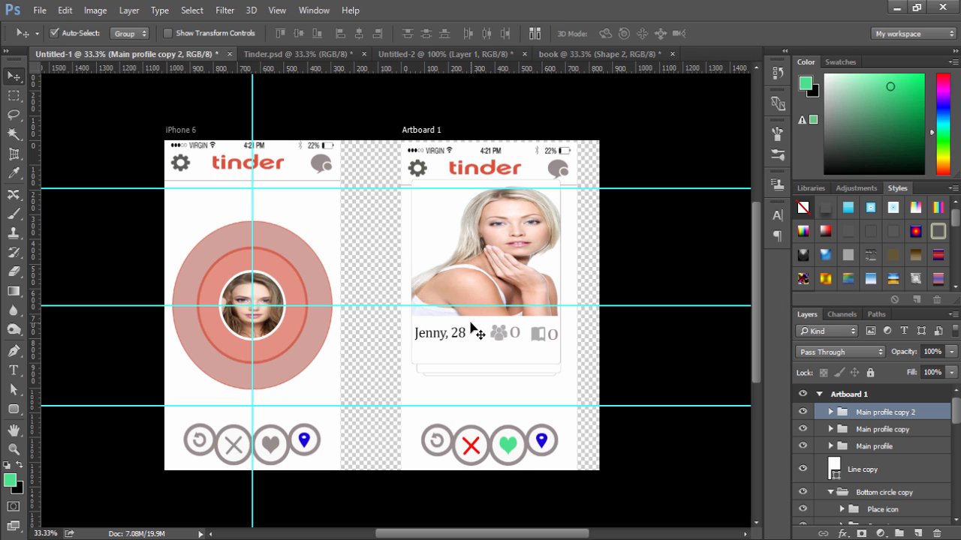
- Shift the Main profile copy 2 card slightly right so it sits centred horizontally over the cards beneath
key("Down")
key("Down")
key("Down")
key("Down")
key("Down")
key("Down")
key("Down")
key("Down")
key("Down")
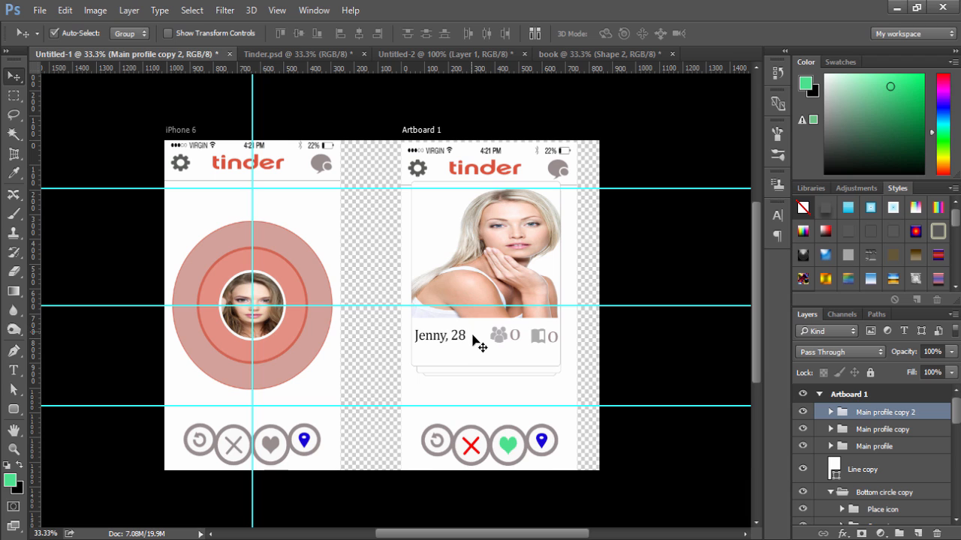
left_click_drag(473, 336, 479, 333)
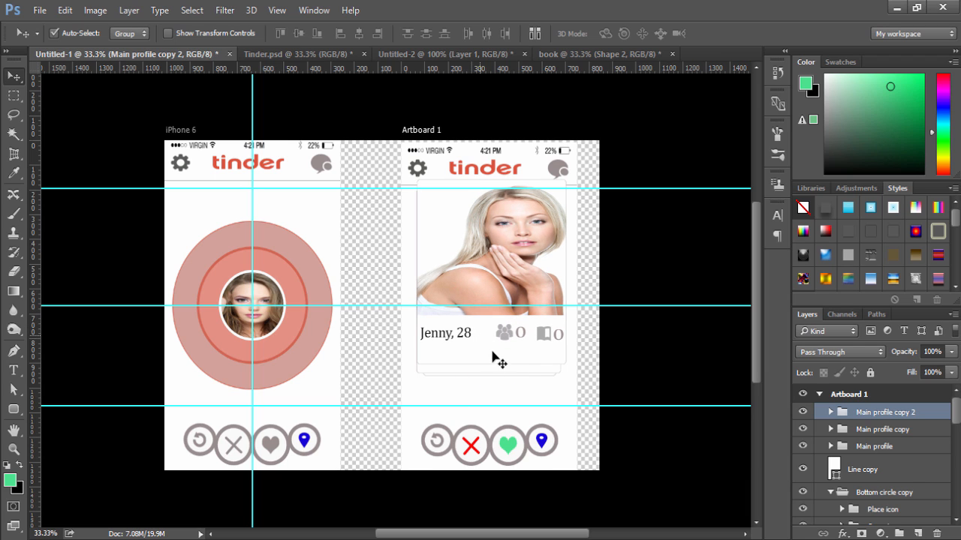
key("Left")
key("Left")
key("Left")
key("Left")
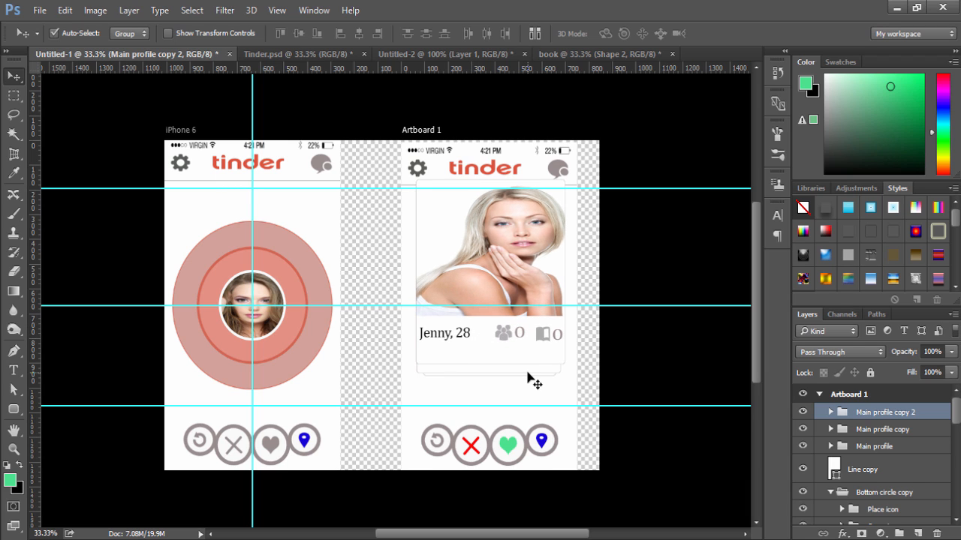
key("Left")
key("Left")
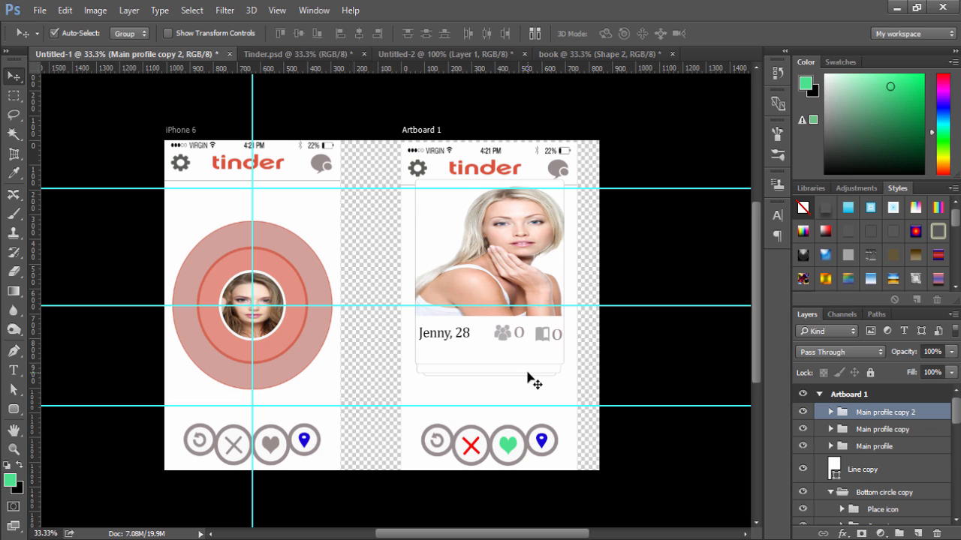
- Nudge Main profile copy 2 down below the header line, leaving the lower edges of the two cards beneath peeking out
key("Down")
key("Down")
key("Down")
key("Down")
key("Down")
key("Down")
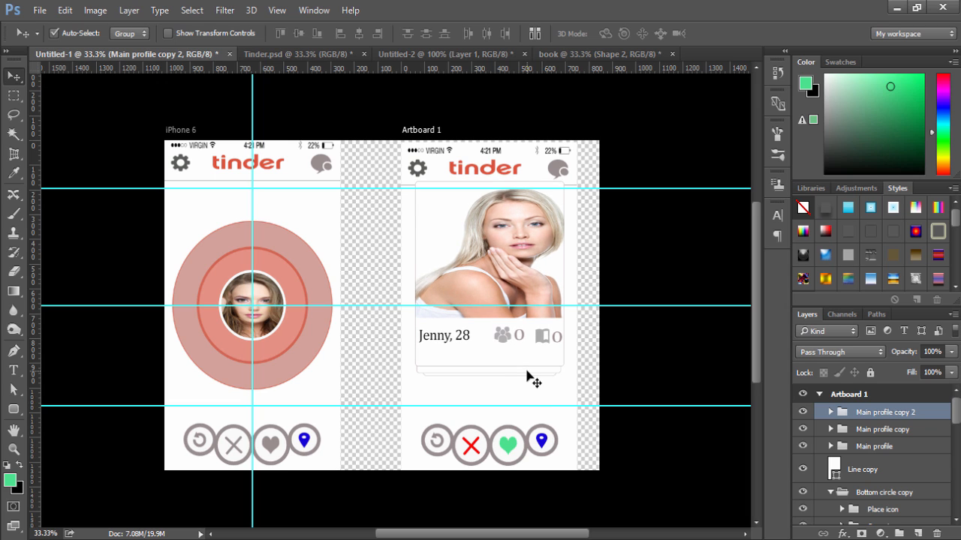
key("Down")
key("Down")
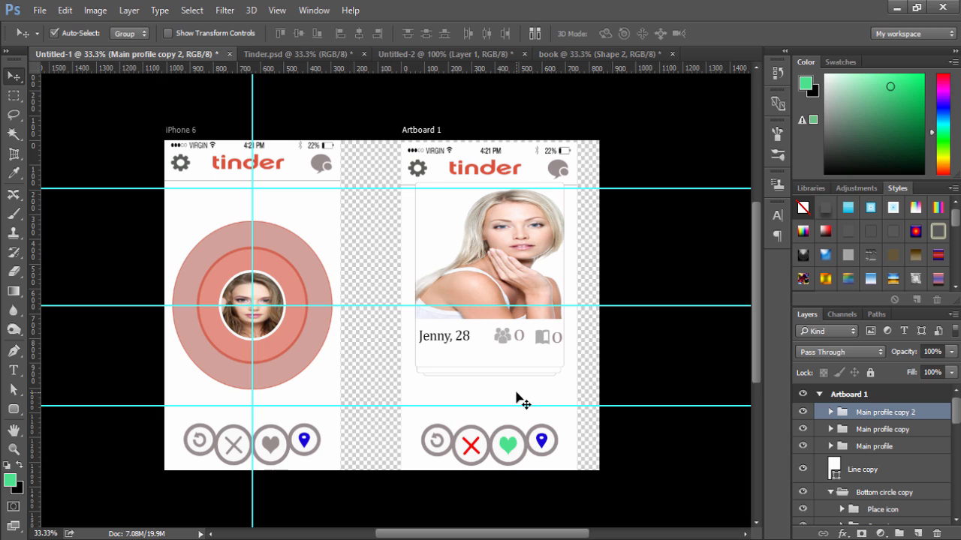
key("Down")
key("Down")
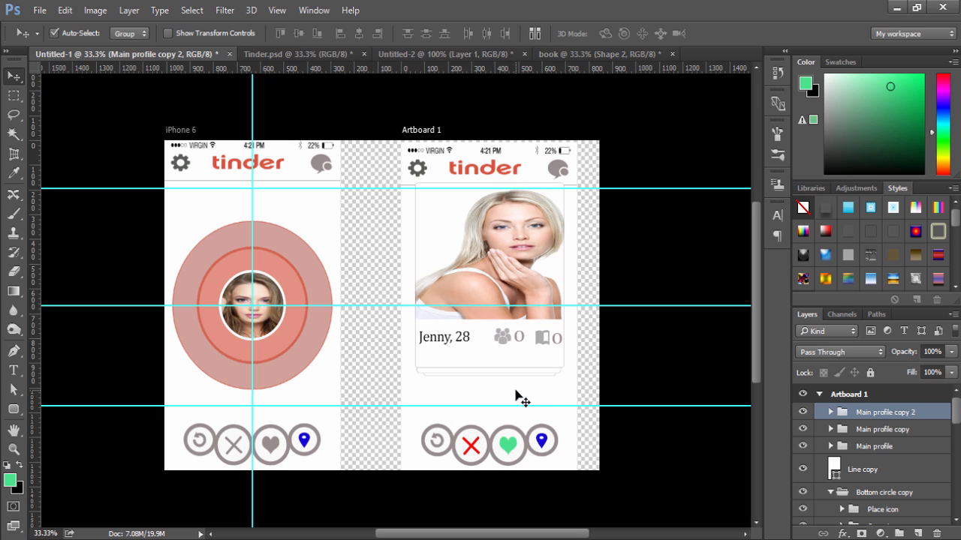
key("Down")
key("Down")
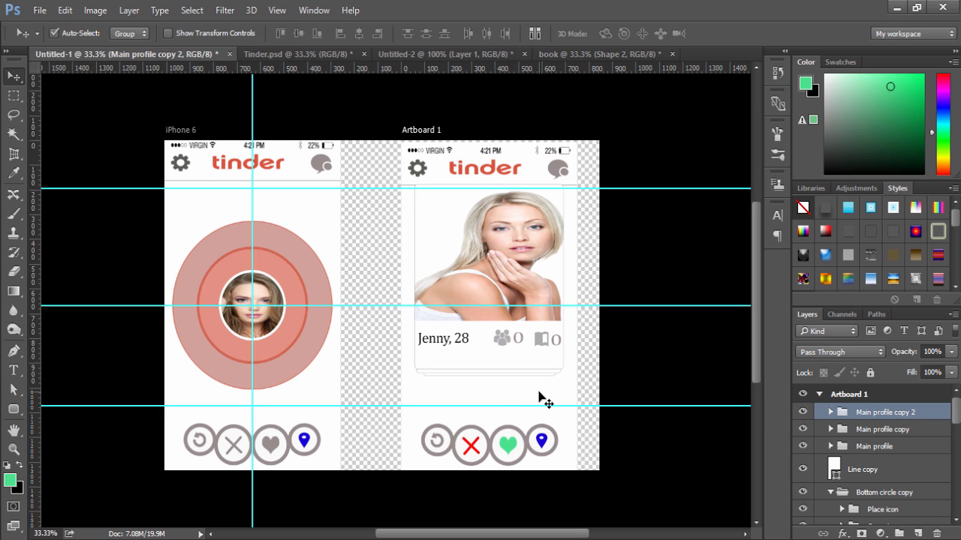